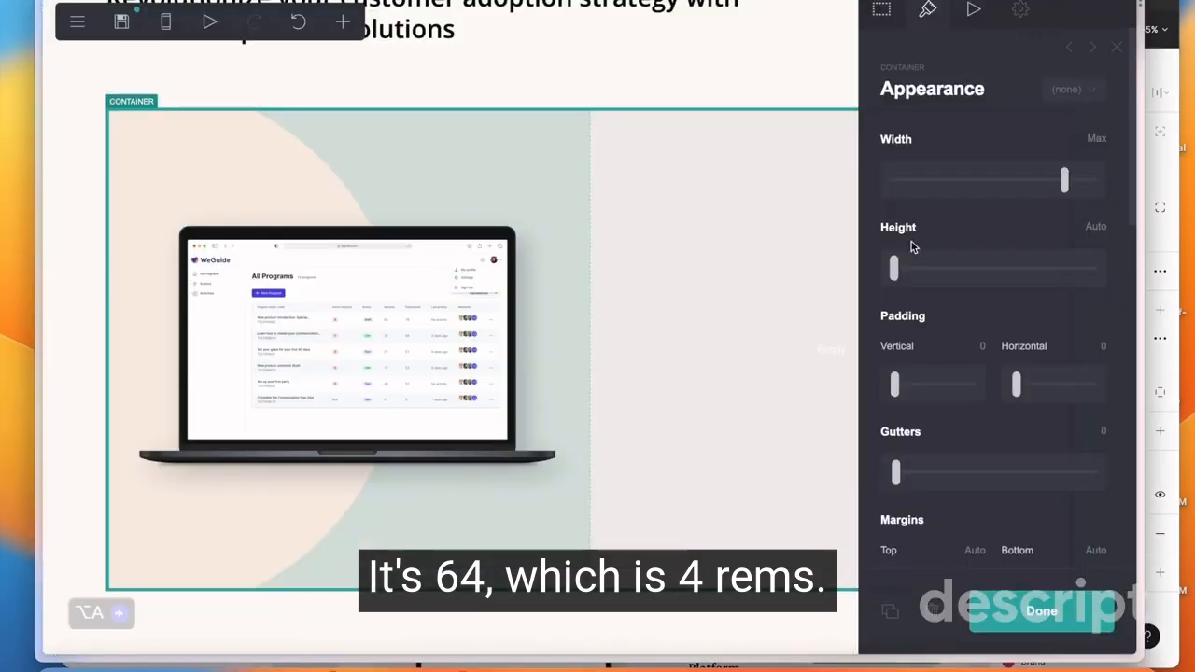
Set the project container's vertical padding to 4 and keep its horizontal padding at 0
click(189, 161)
click(703, 190)
scroll(1000, 206, down, 4)
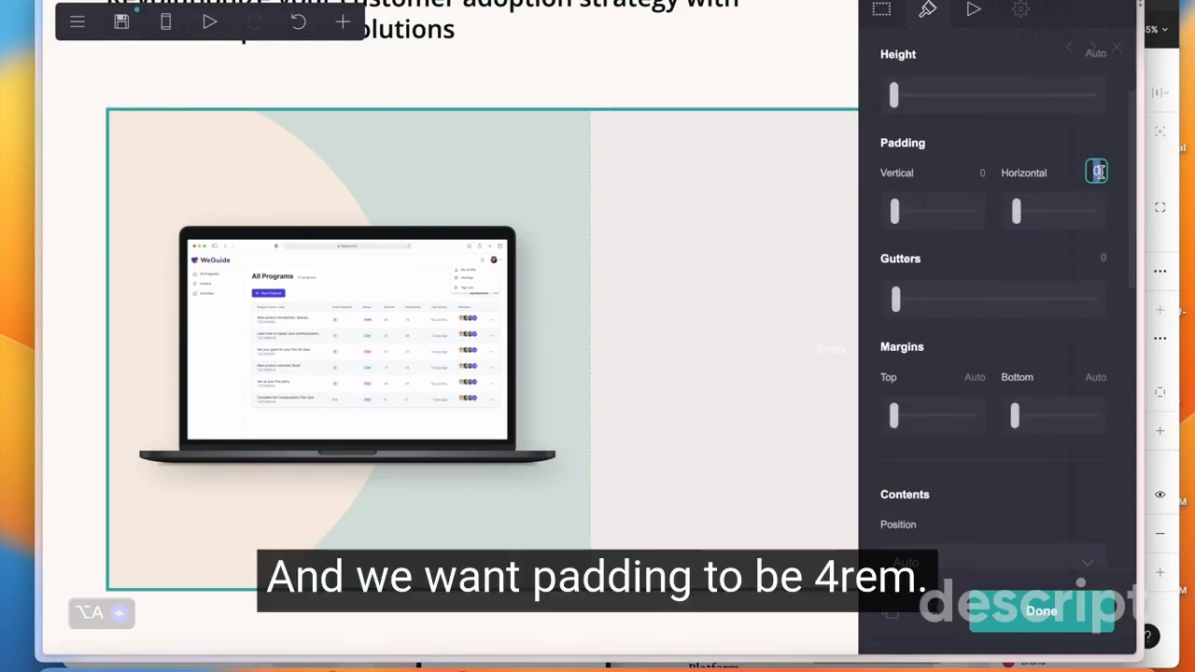
text(4)
key(Return)
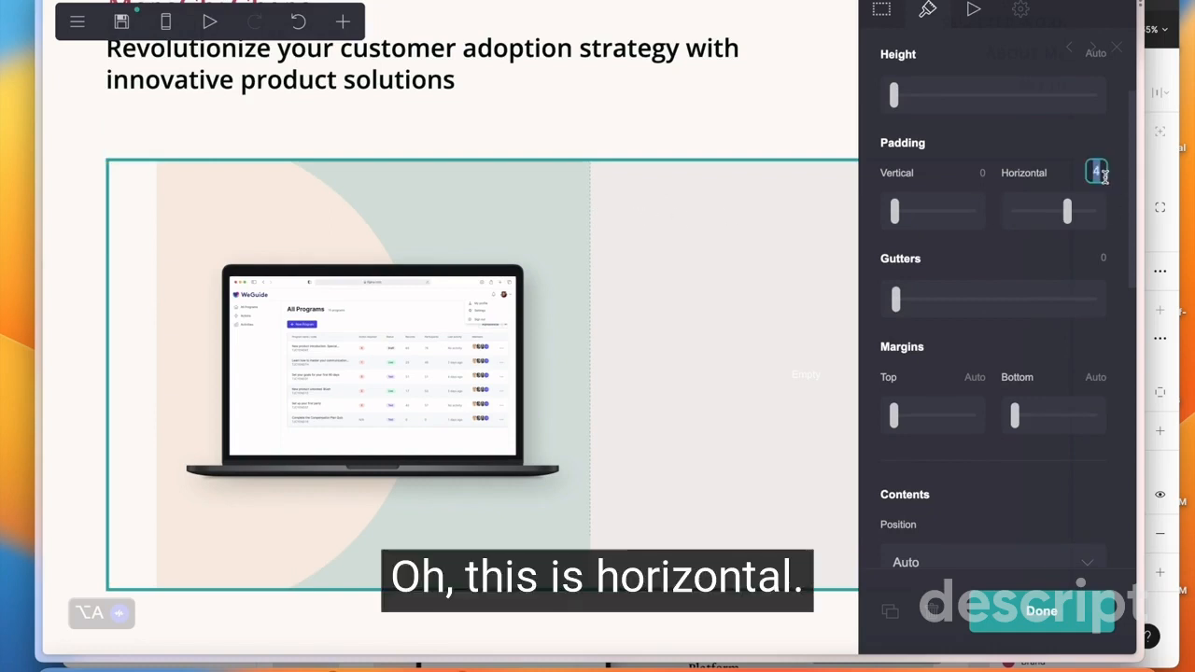
click(982, 172)
text(4)
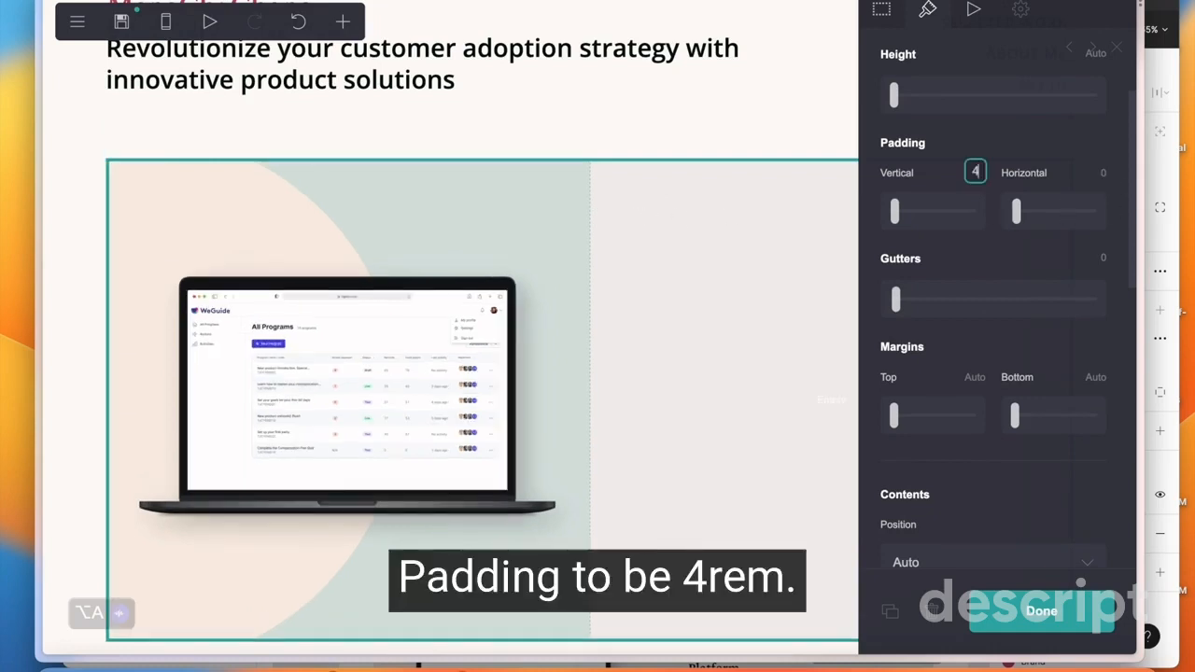
key(Return)
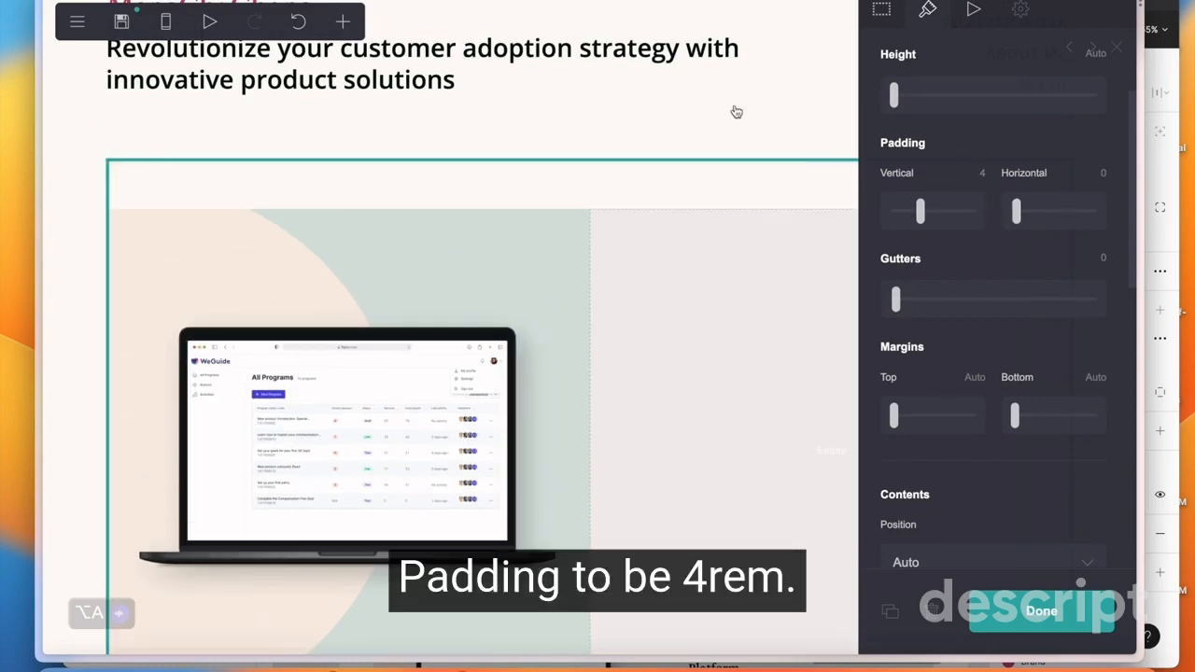
Set the laptop image's width to Edge to Edge
click(734, 125)
scroll(734, 125, down, 3)
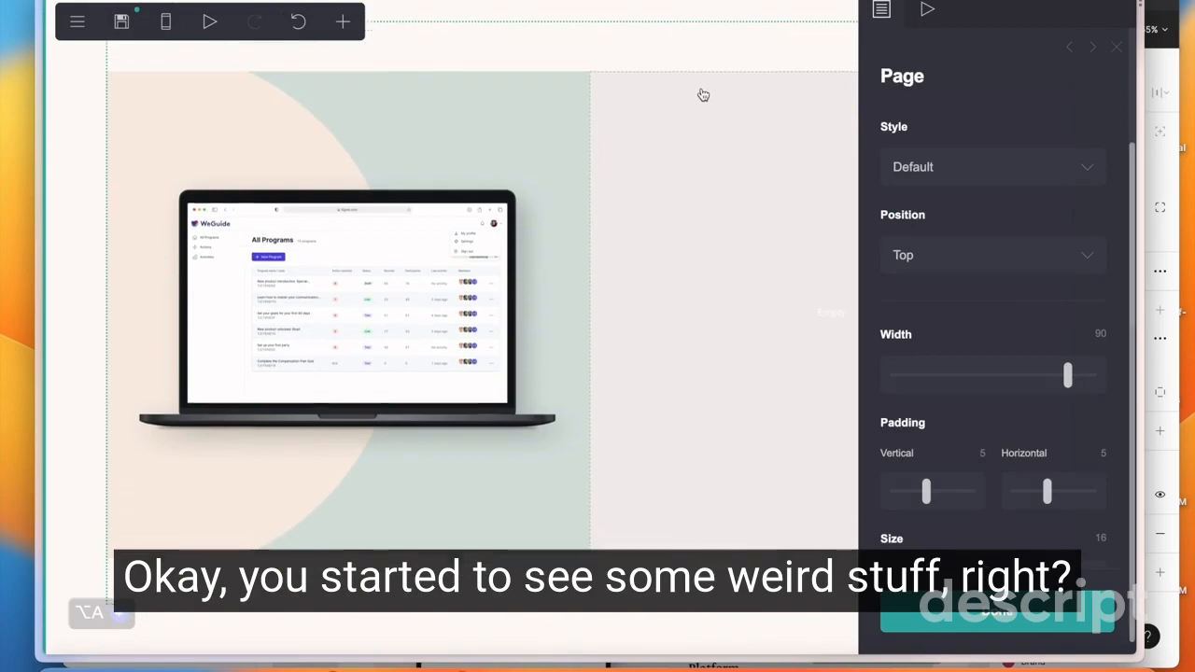
scroll(703, 94, up, 1)
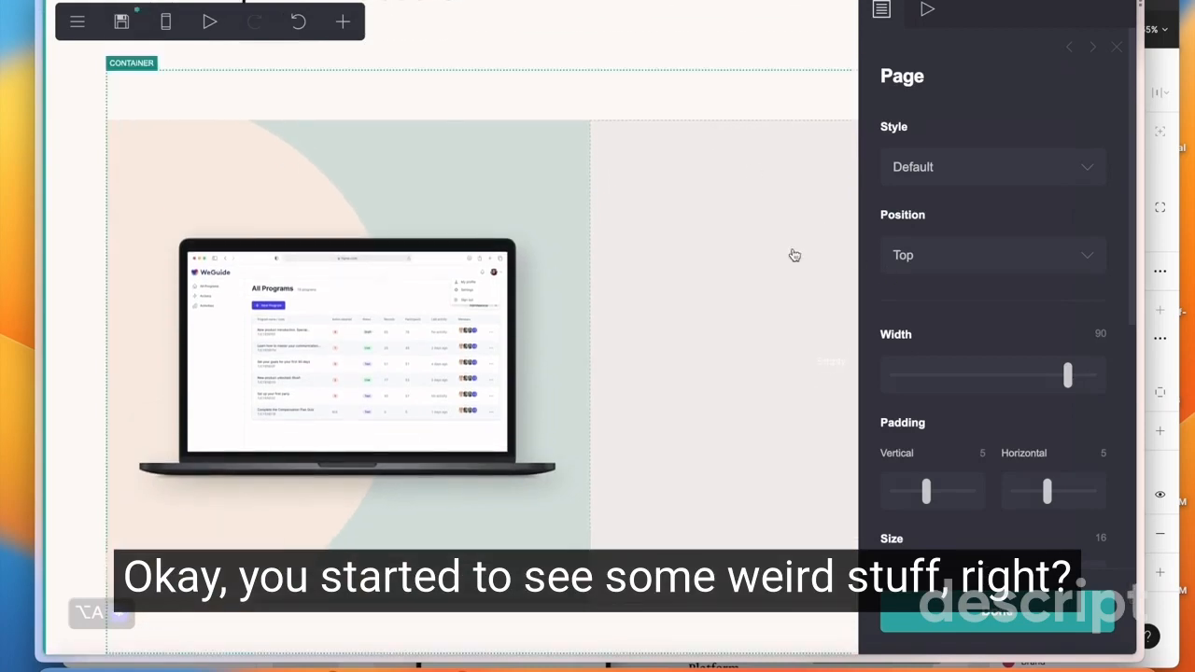
click(592, 192)
click(505, 207)
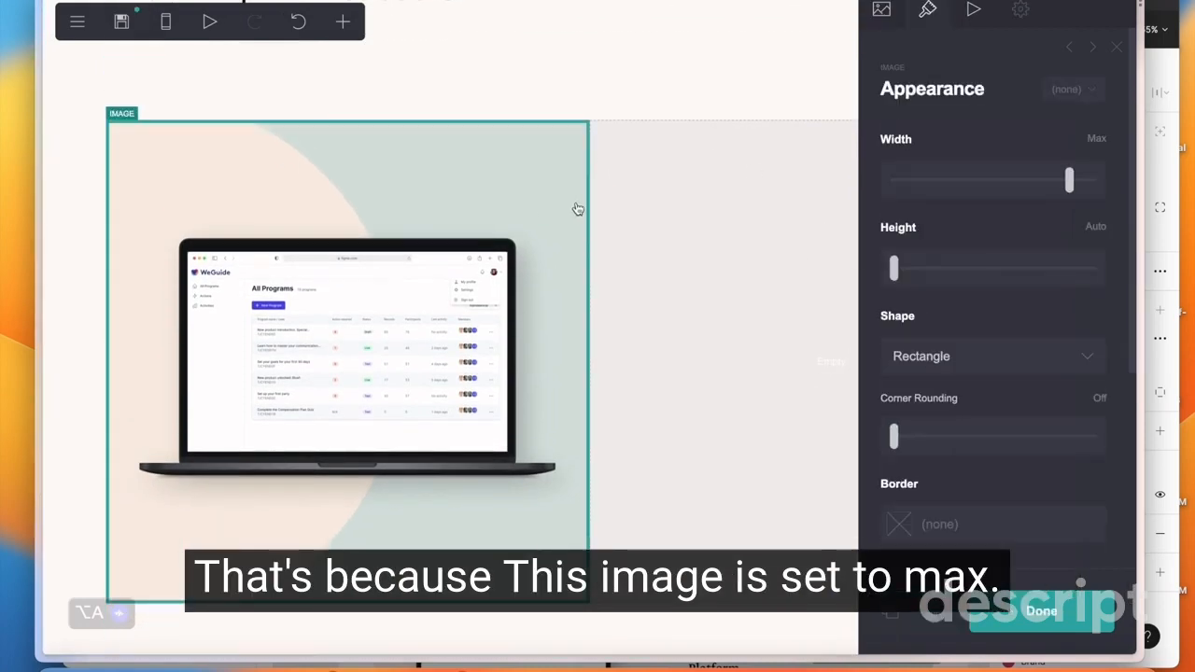
drag(1071, 182, 1078, 183)
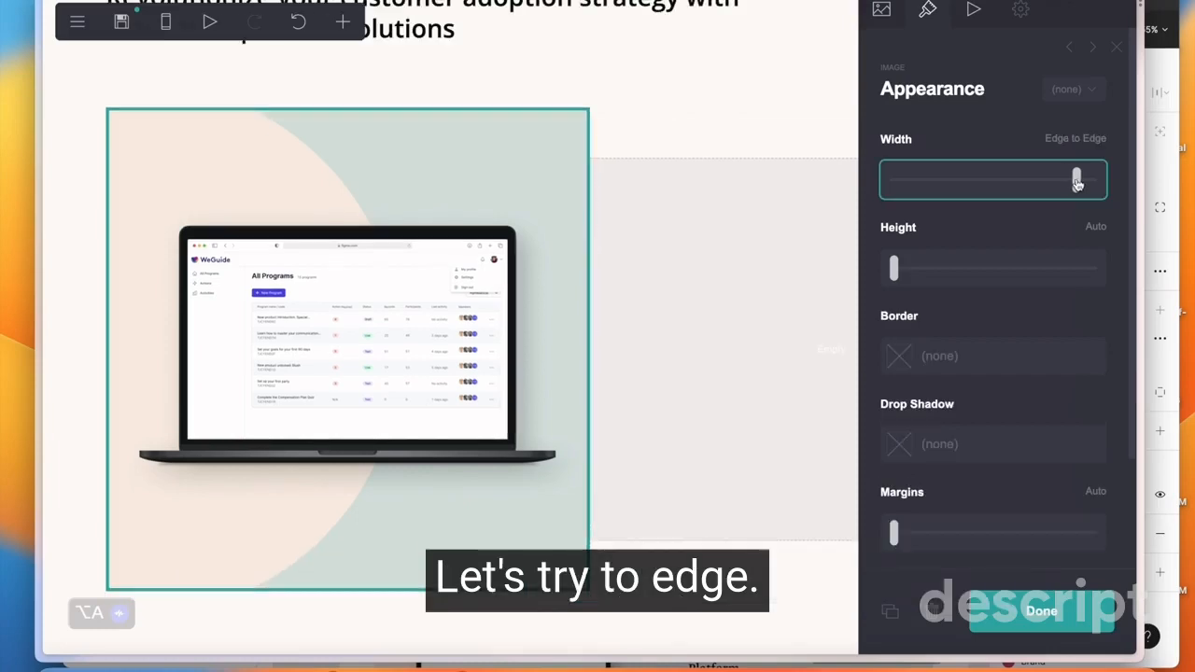
Add a text element to the project container and move it into the empty column beside the laptop image
click(744, 312)
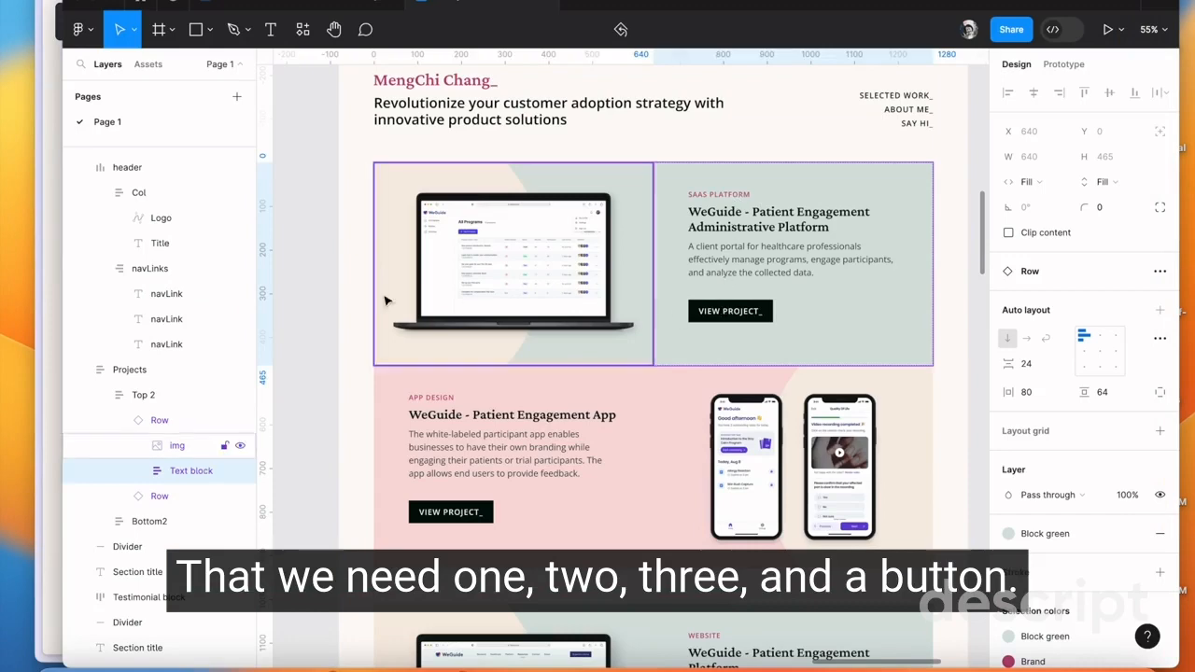
key(alt+a)
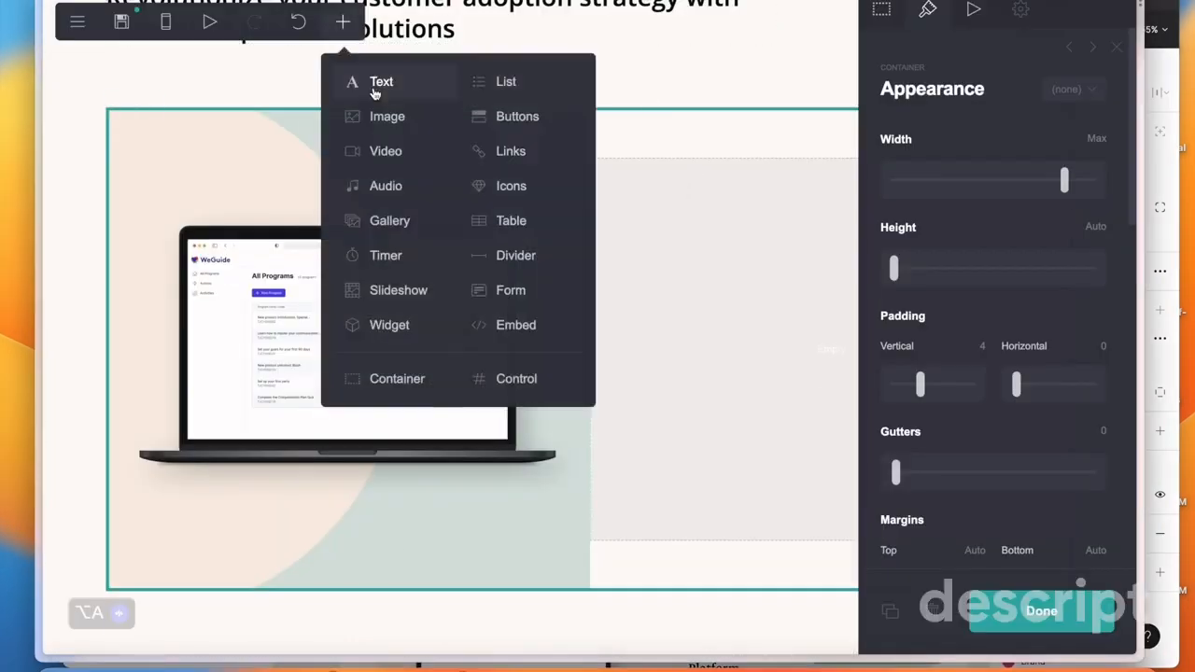
click(374, 83)
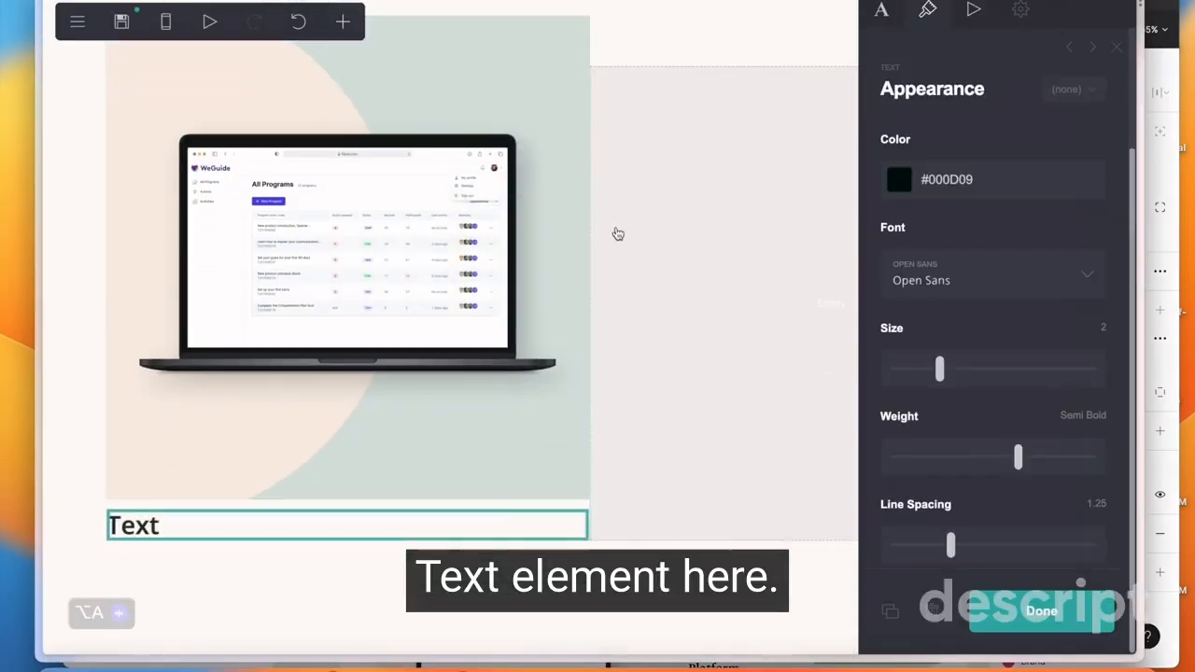
drag(504, 510, 745, 268)
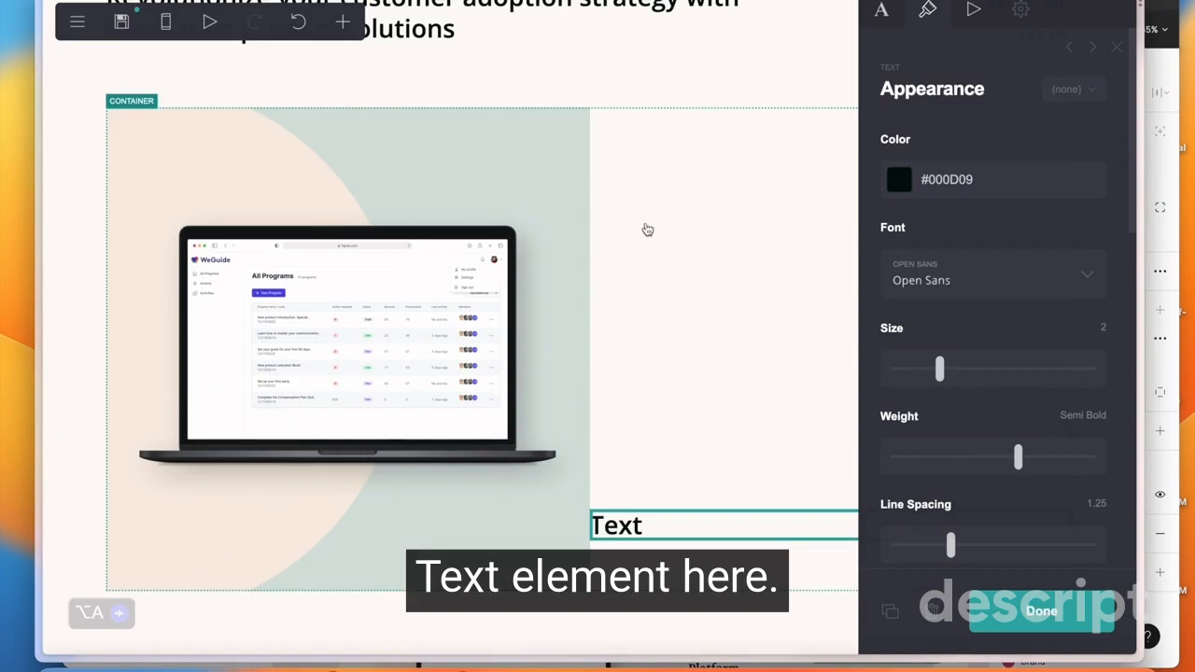
Add two more text elements and a button under the first text element in the column beside the image
click(341, 22)
click(379, 82)
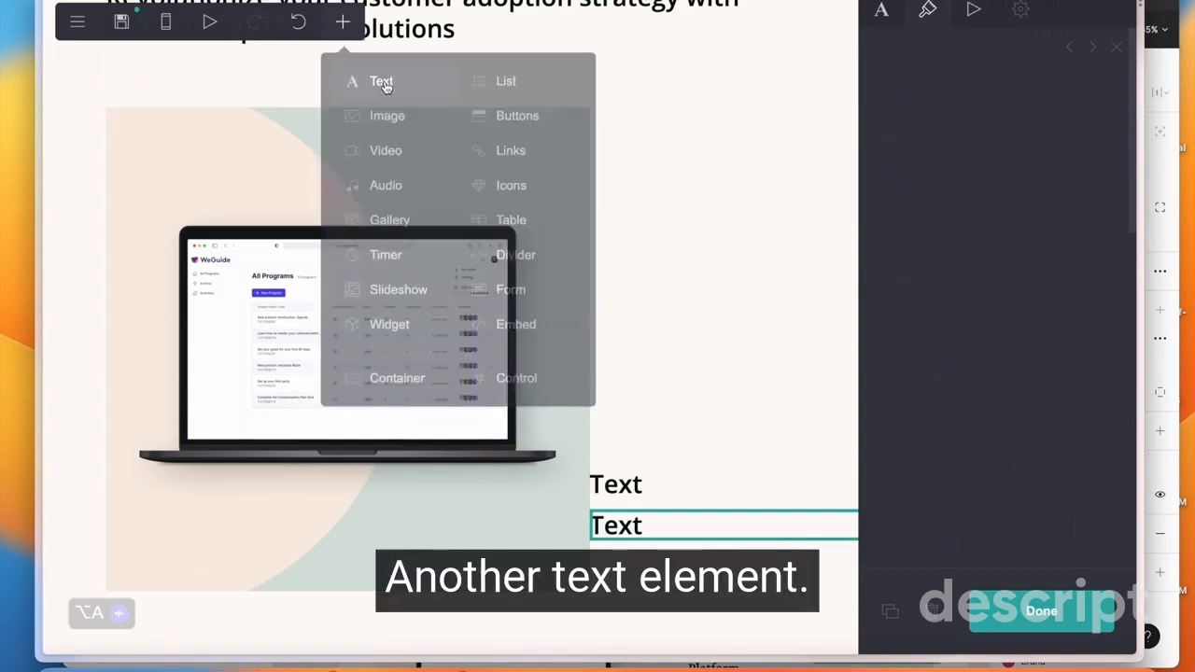
click(890, 613)
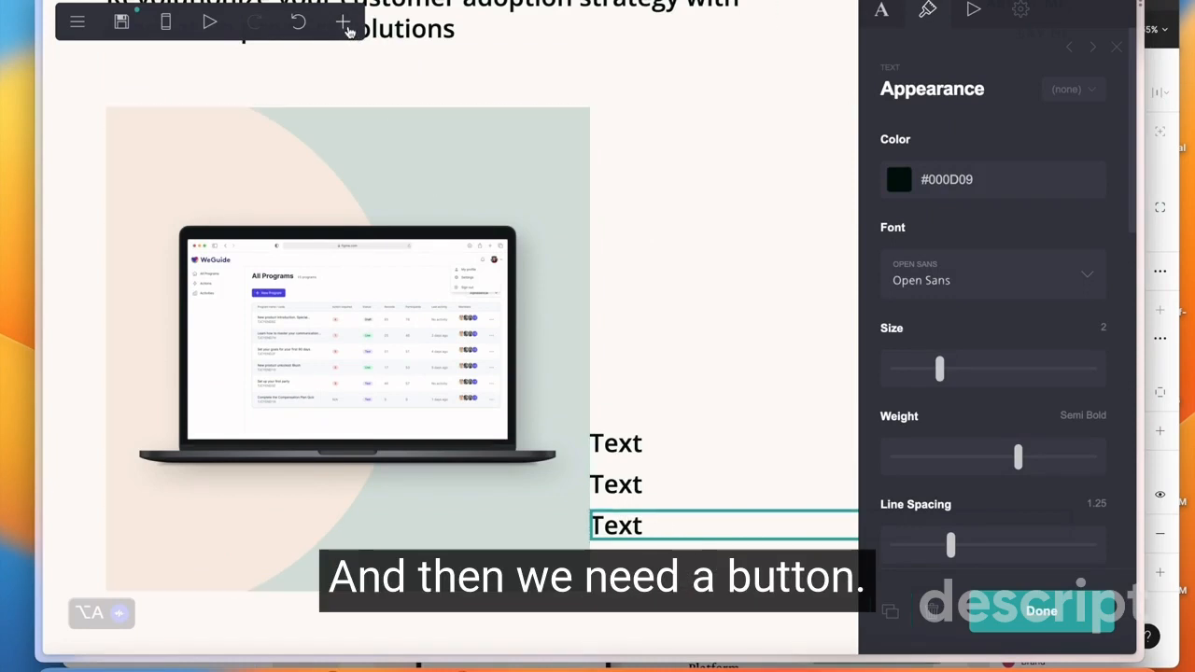
click(343, 21)
click(504, 115)
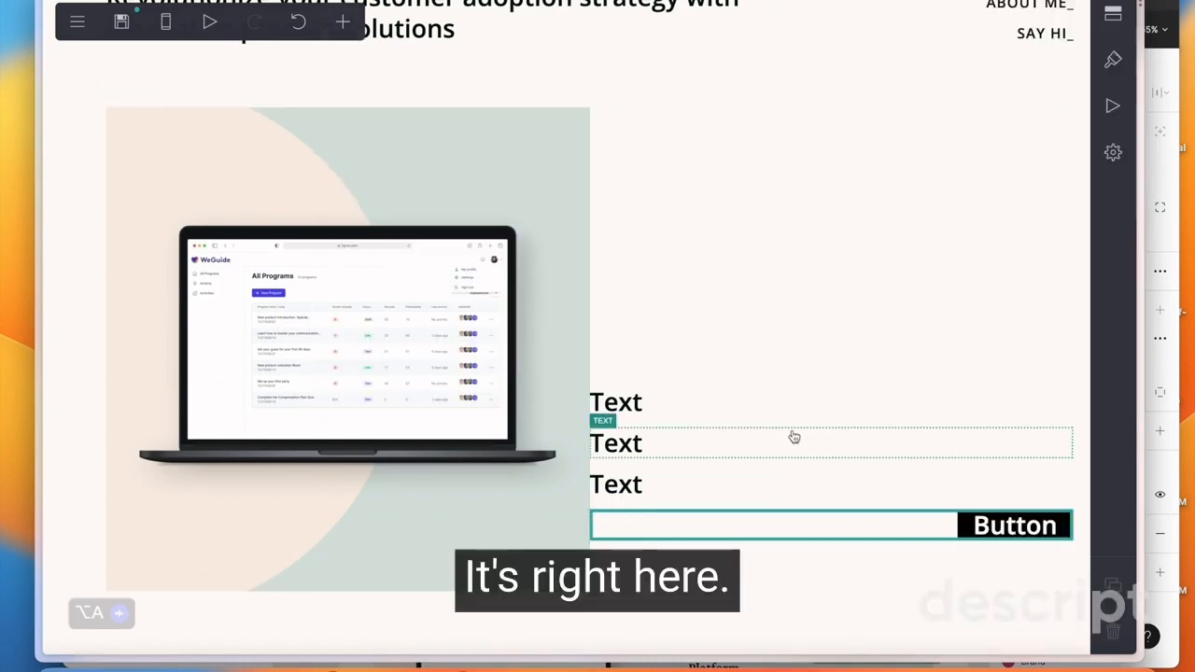
Set the project container's horizontal padding to 5
click(725, 146)
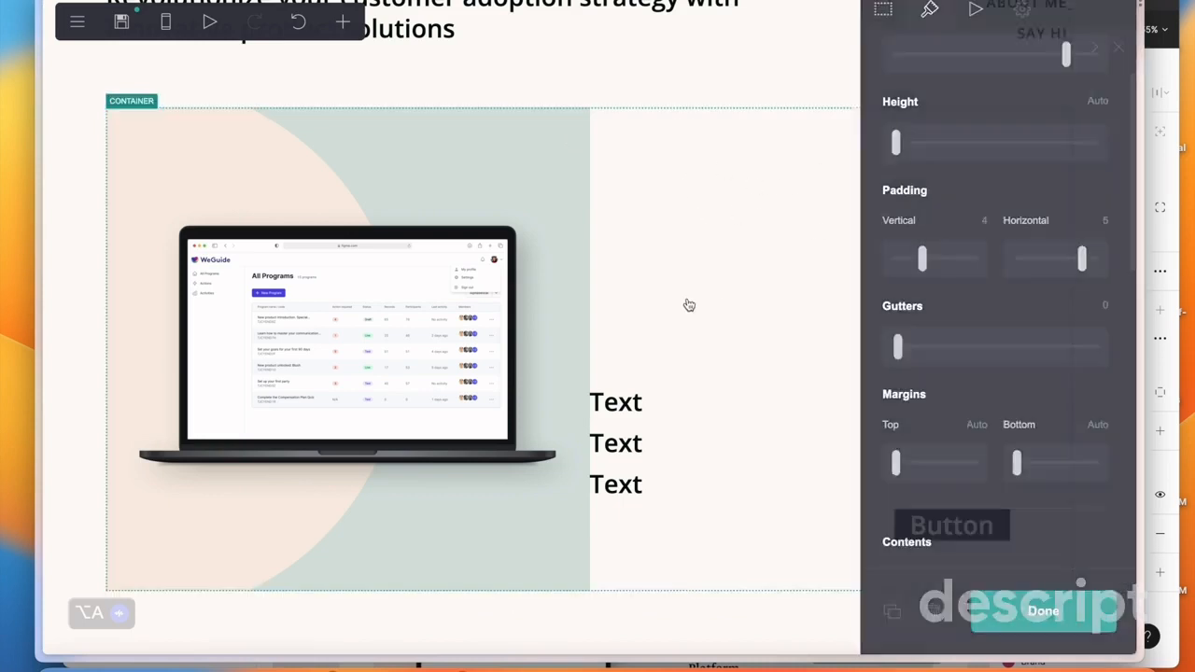
click(689, 304)
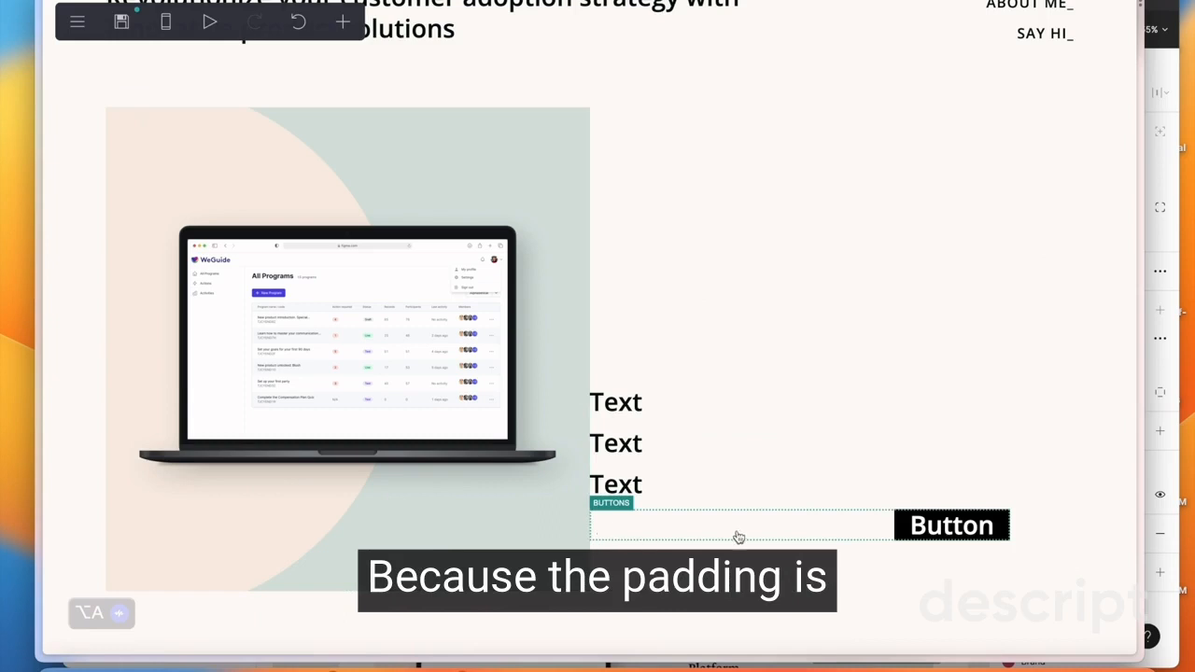
Try the laptop image's width at Max
click(597, 151)
click(256, 181)
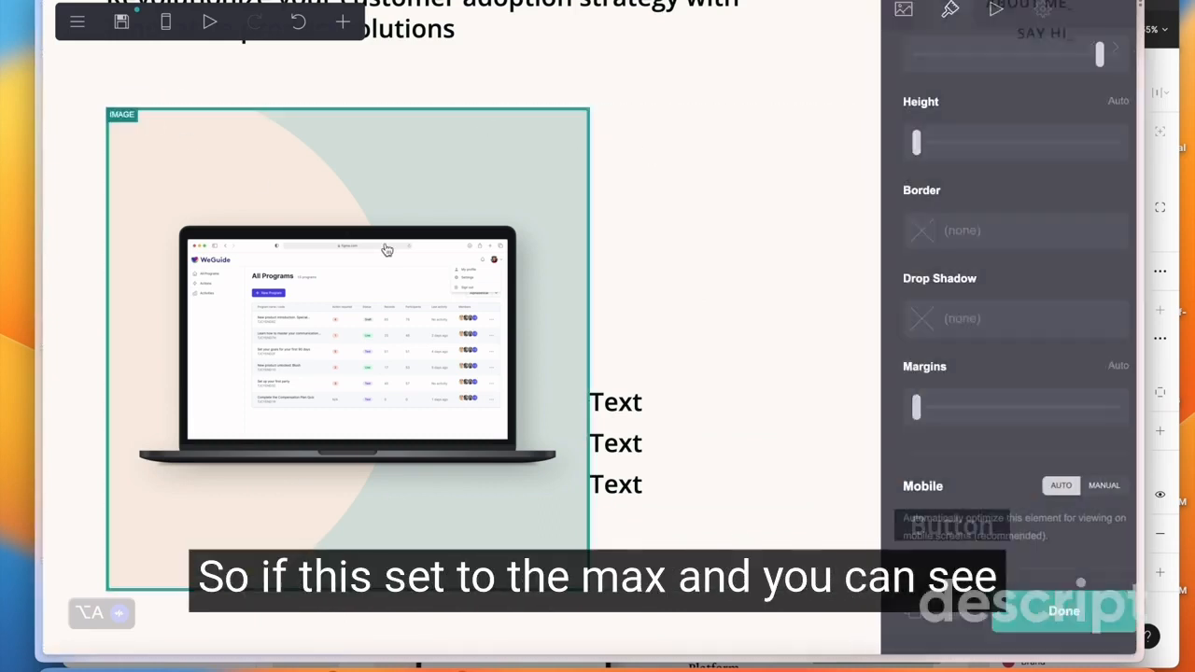
drag(1088, 188, 1073, 185)
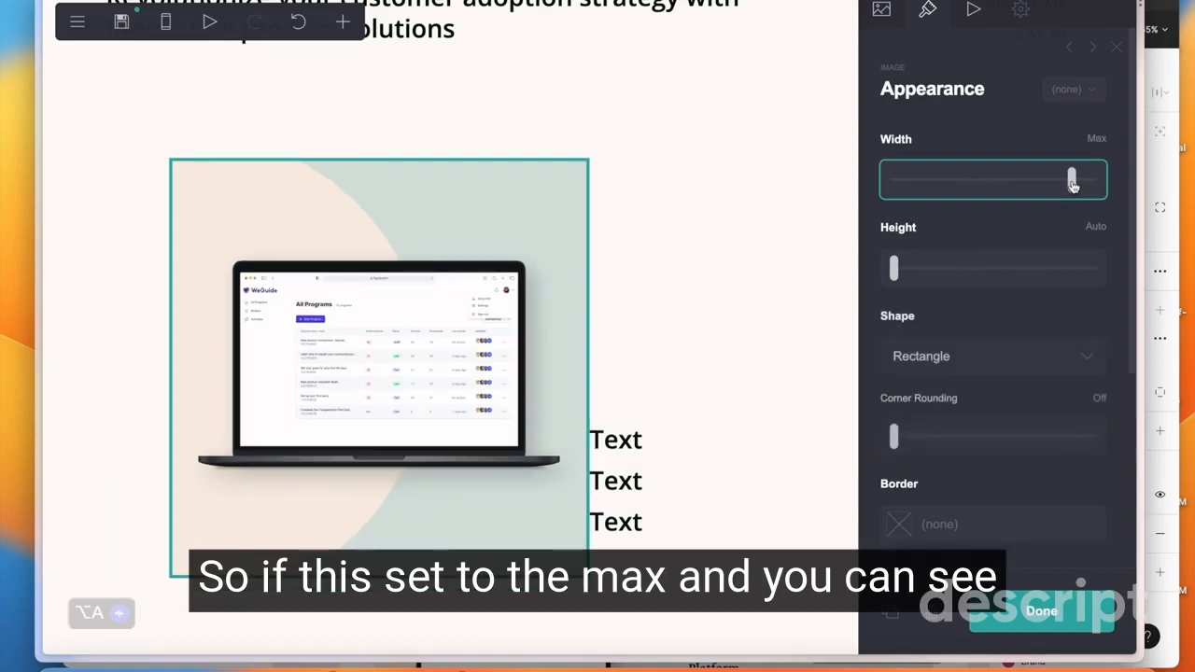
Set the project container's gutters to 5
click(157, 124)
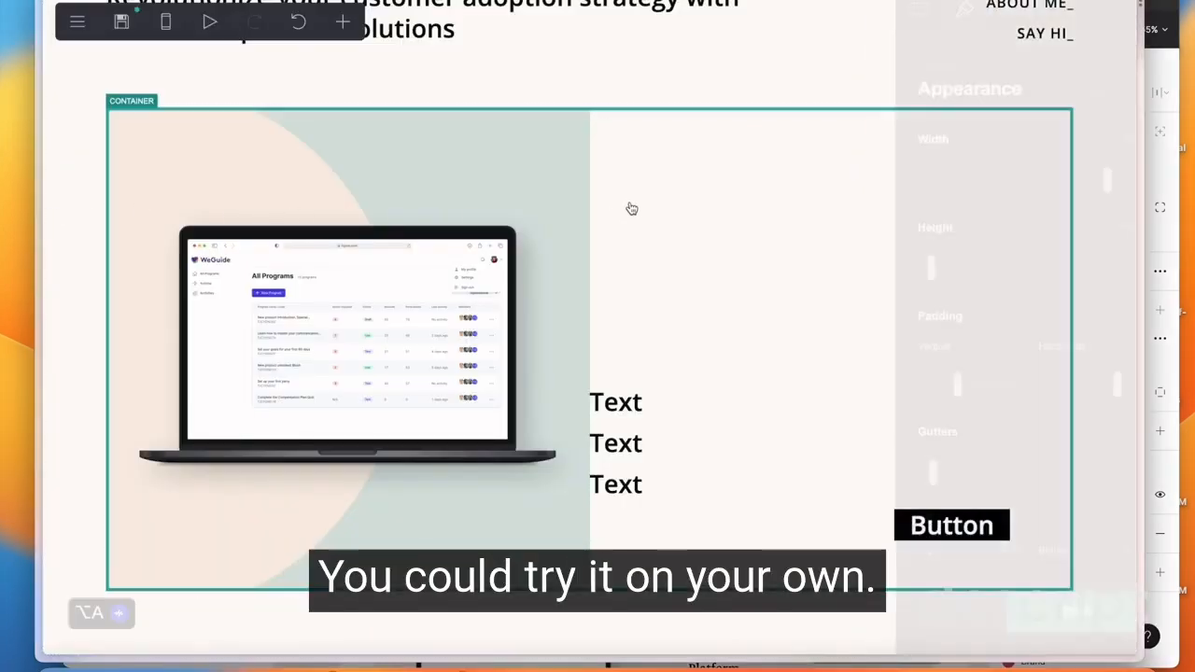
scroll(1034, 313, down, 2)
scroll(1034, 313, down, 1)
click(1100, 216)
text(5)
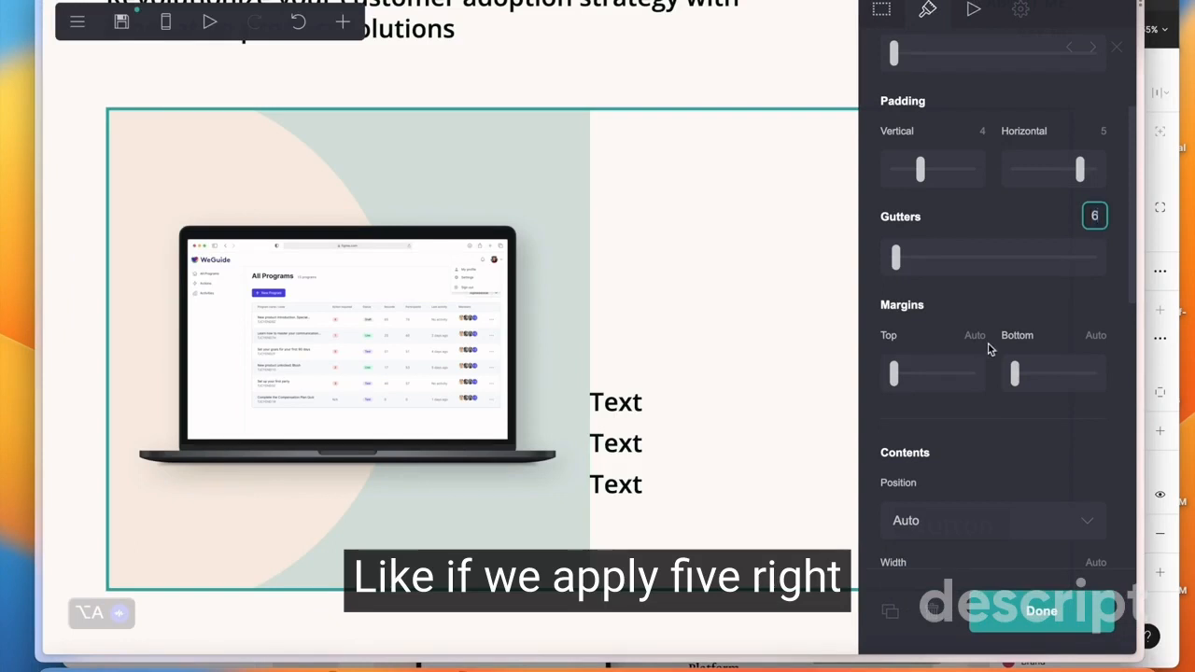
key(Return)
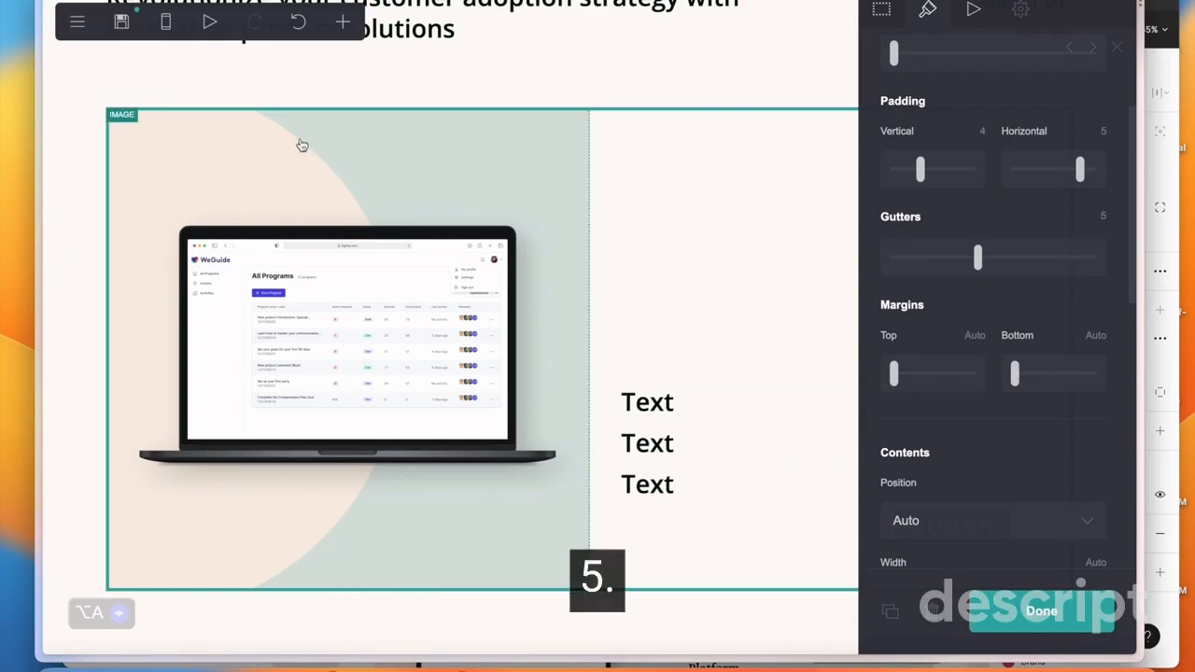
Compare the spacing around the laptop image at Max width and return its width to Edge to Edge
click(587, 151)
click(612, 140)
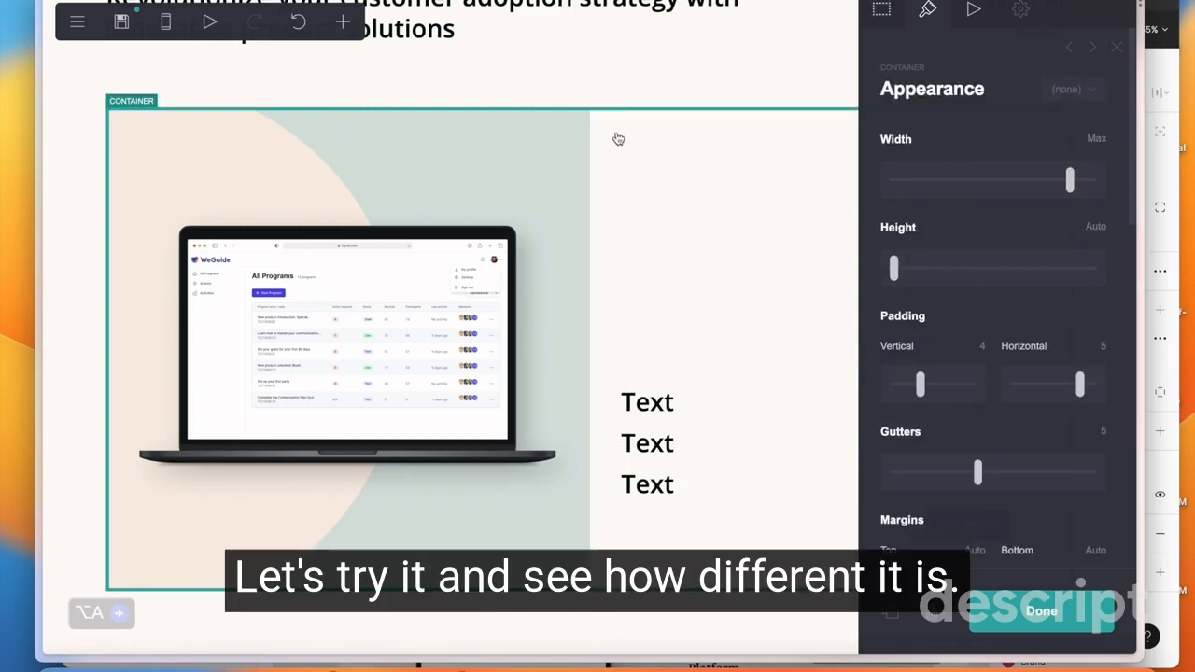
drag(1074, 174, 1075, 177)
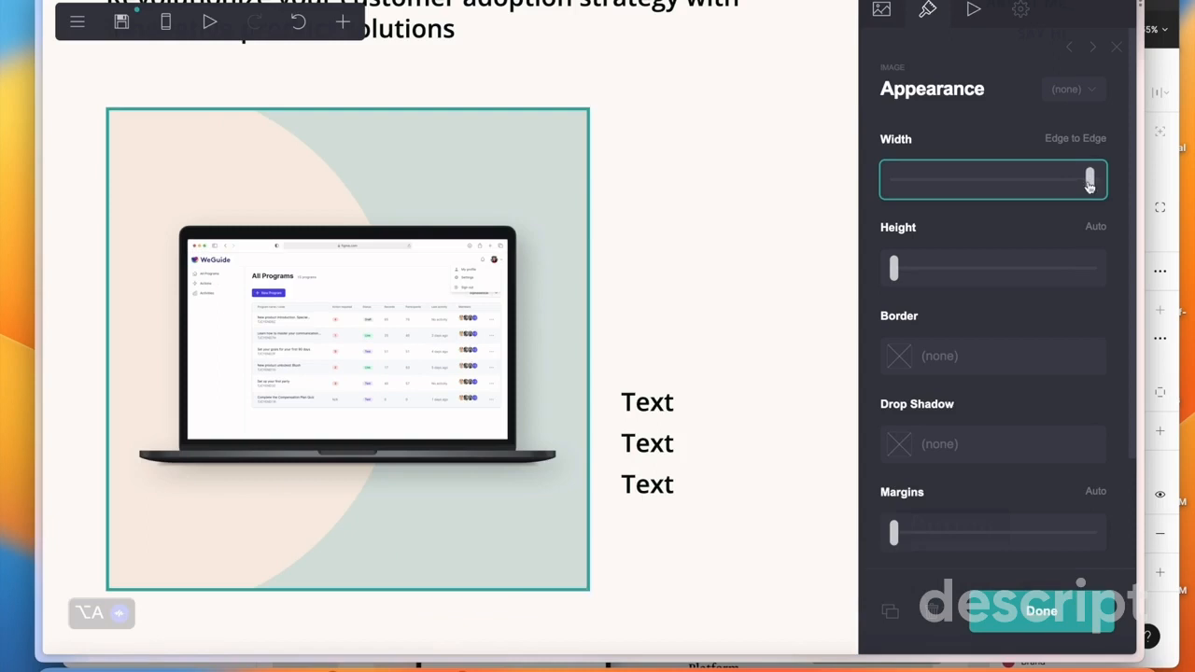
drag(1089, 185, 1070, 182)
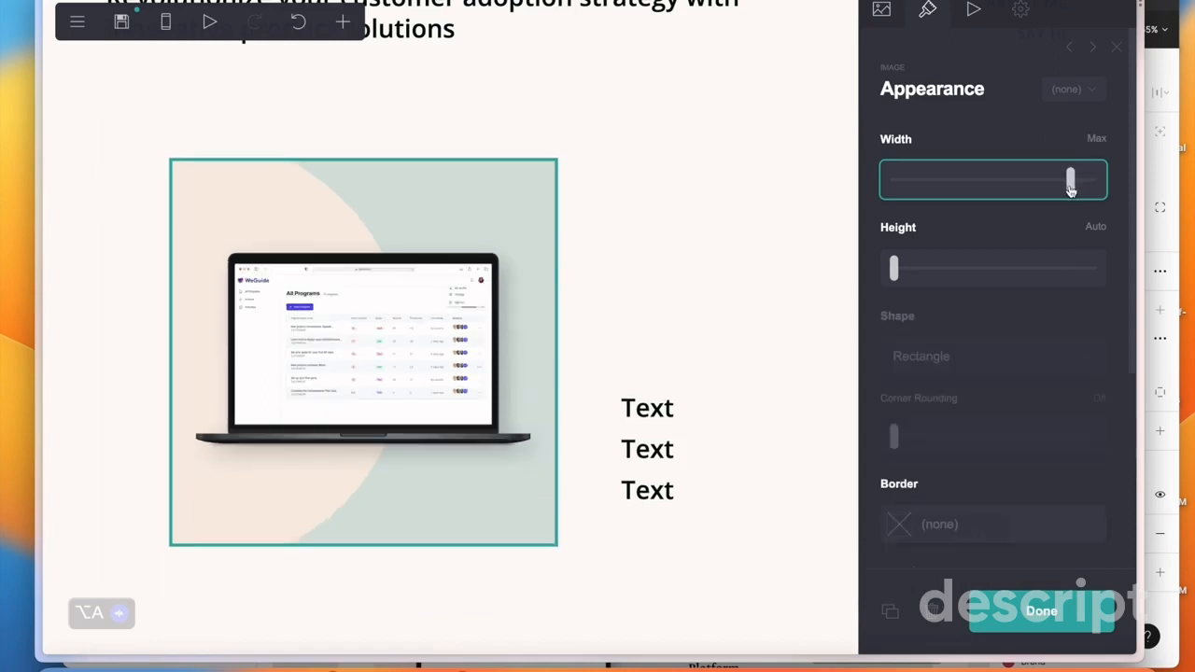
click(256, 114)
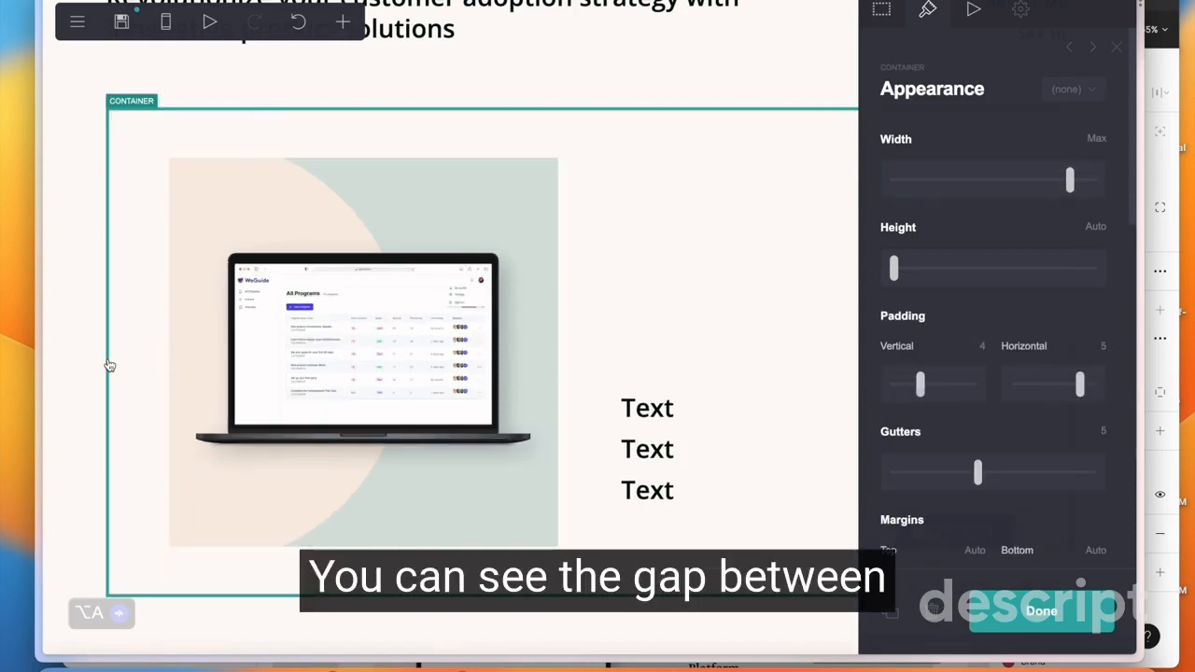
click(640, 408)
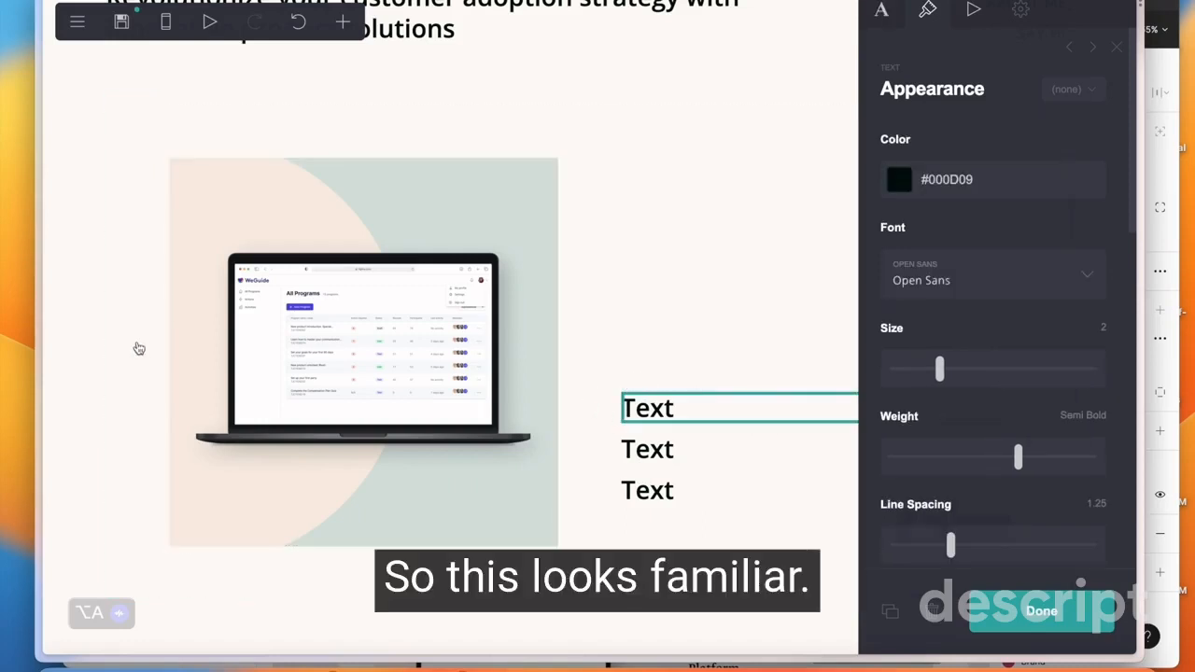
click(174, 122)
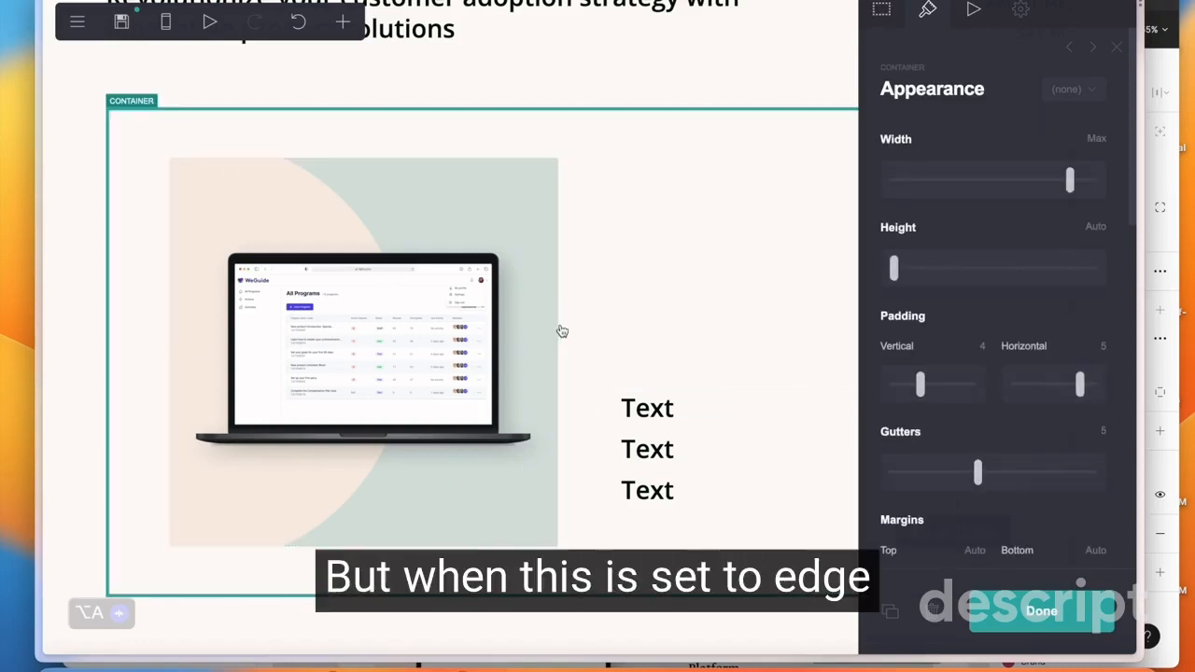
click(509, 353)
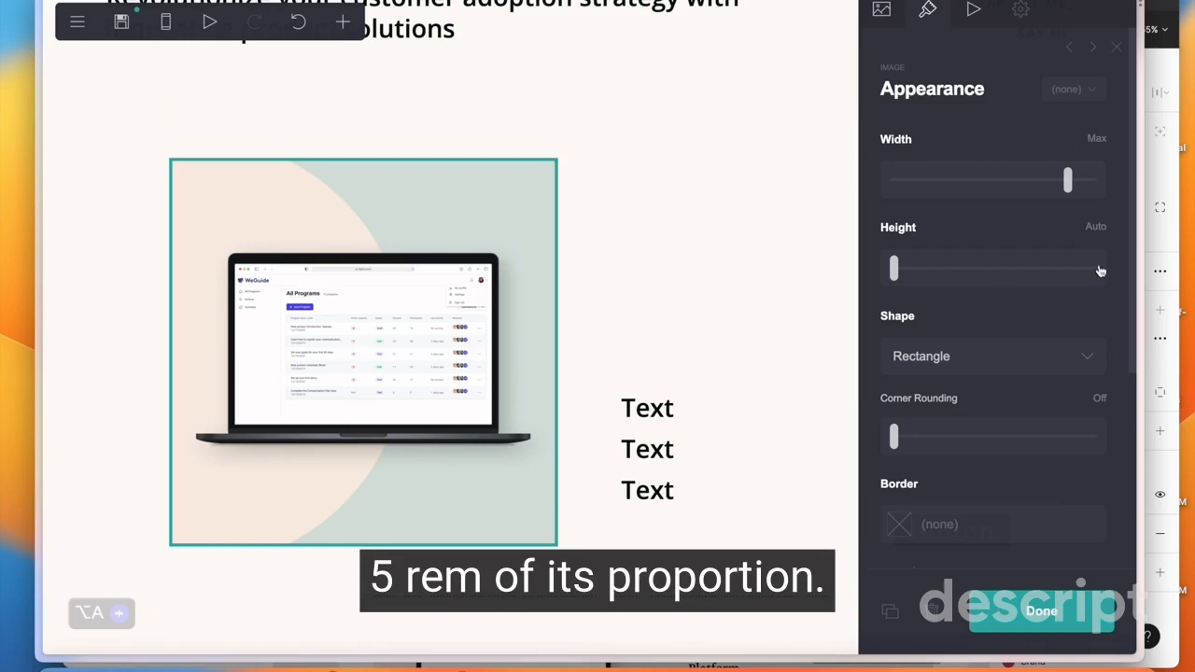
drag(1055, 181, 1080, 180)
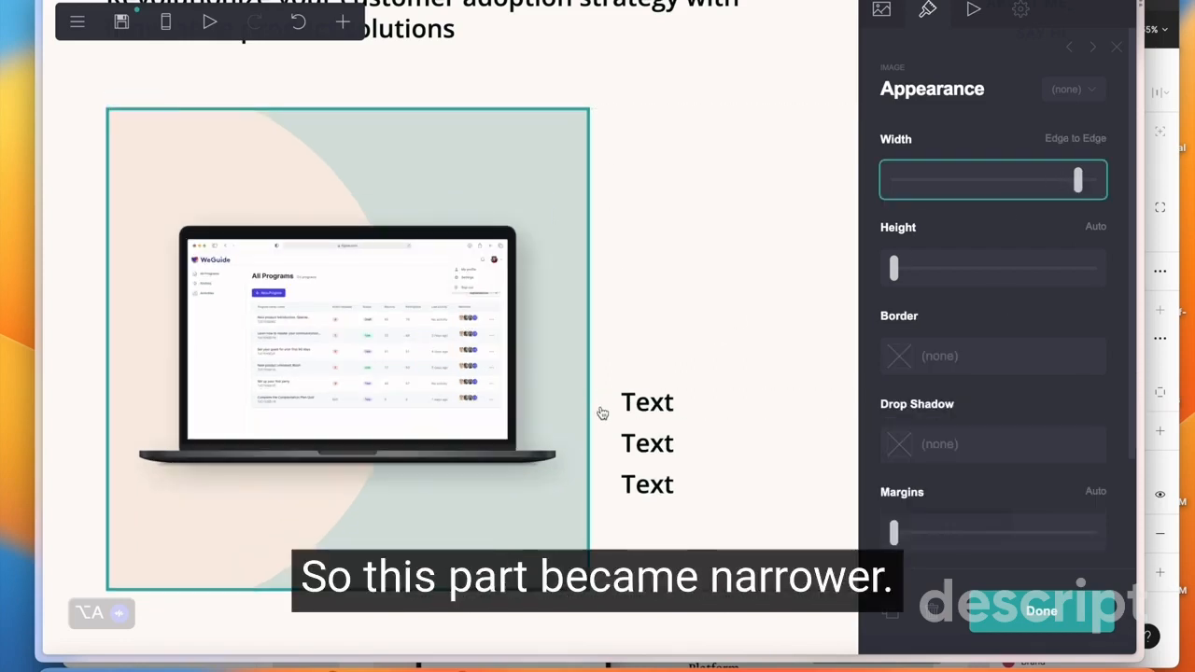
Set the project container's gutters to 10
click(632, 152)
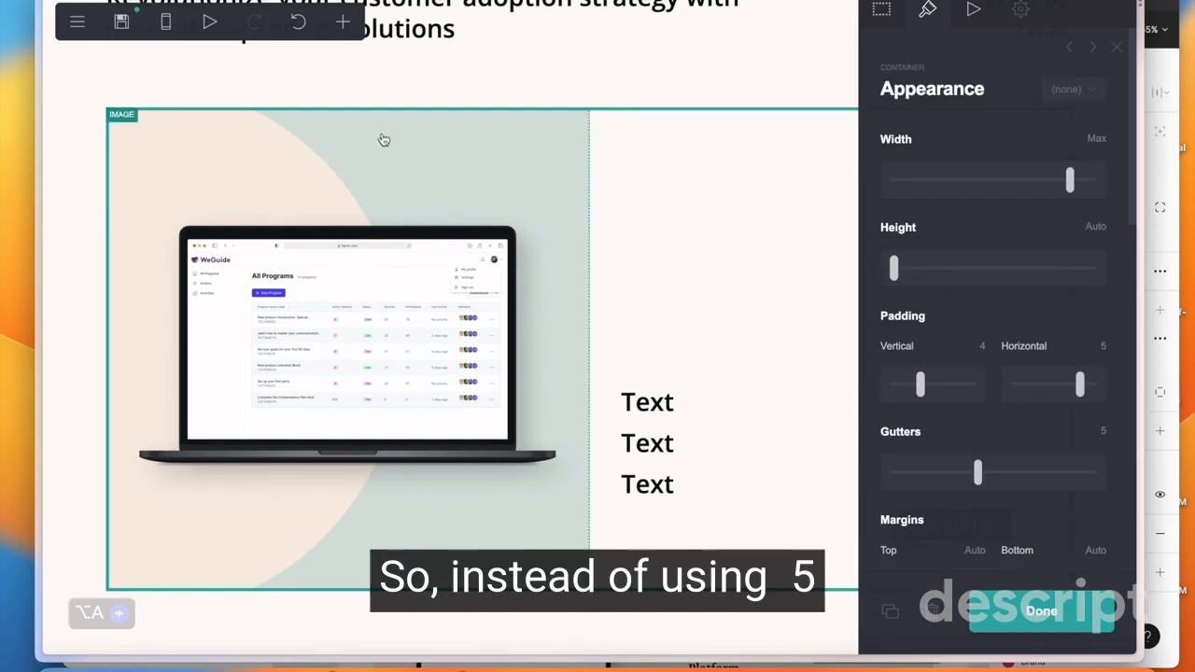
scroll(1101, 309, down, 3)
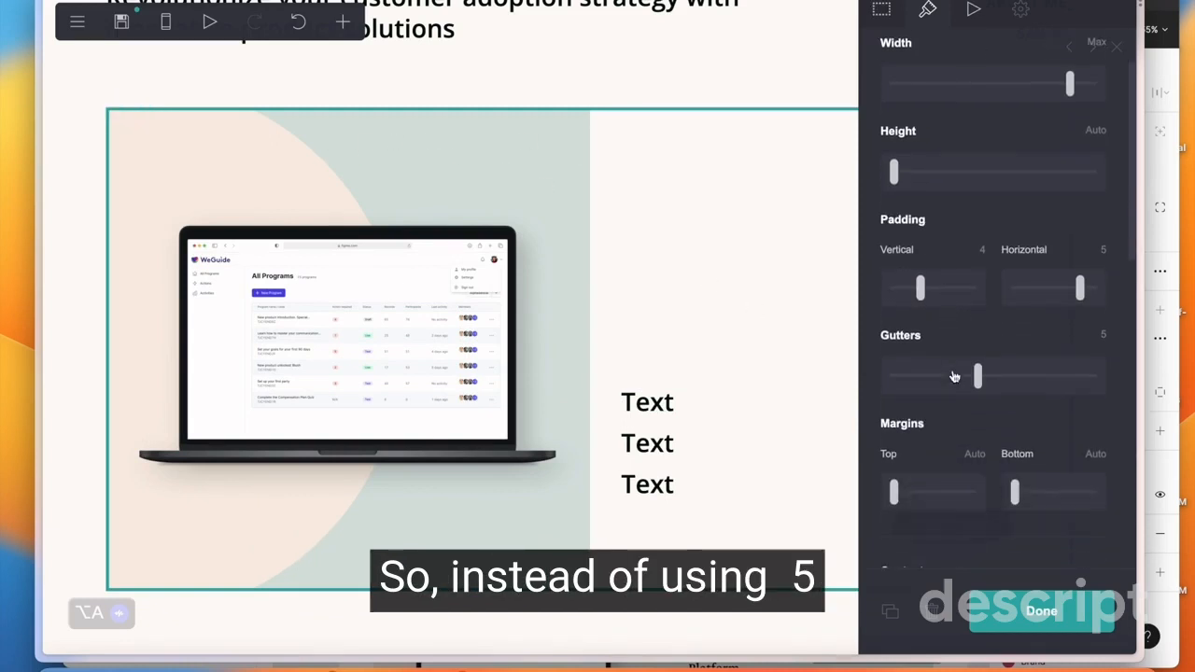
click(1101, 309)
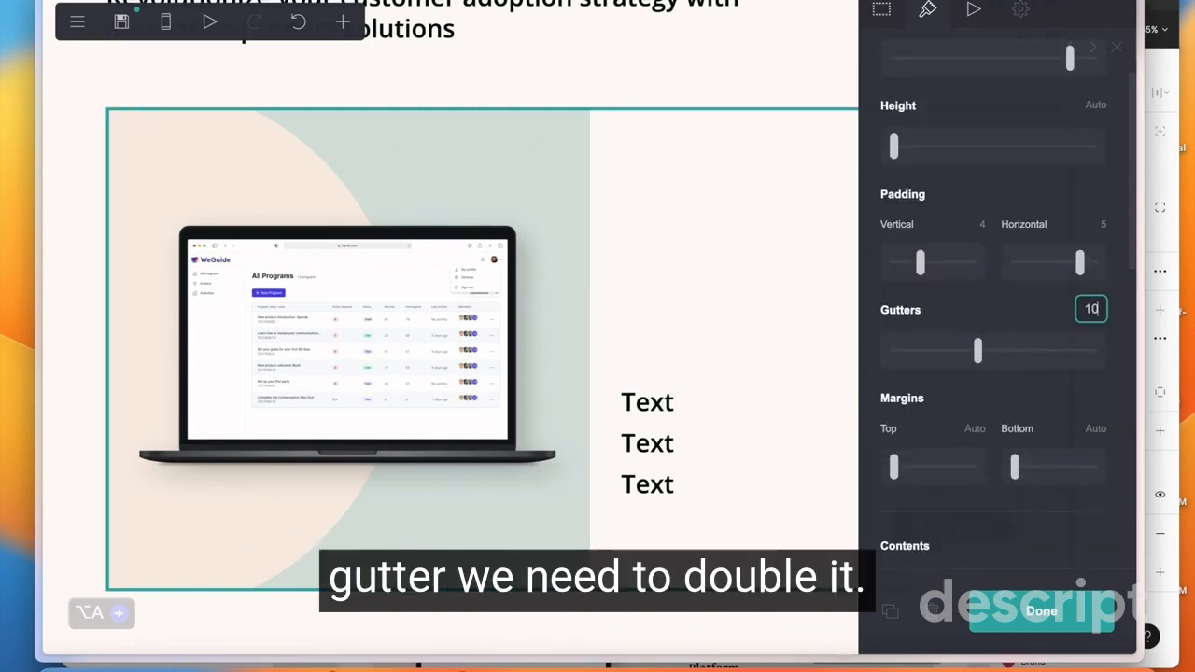
key(Return)
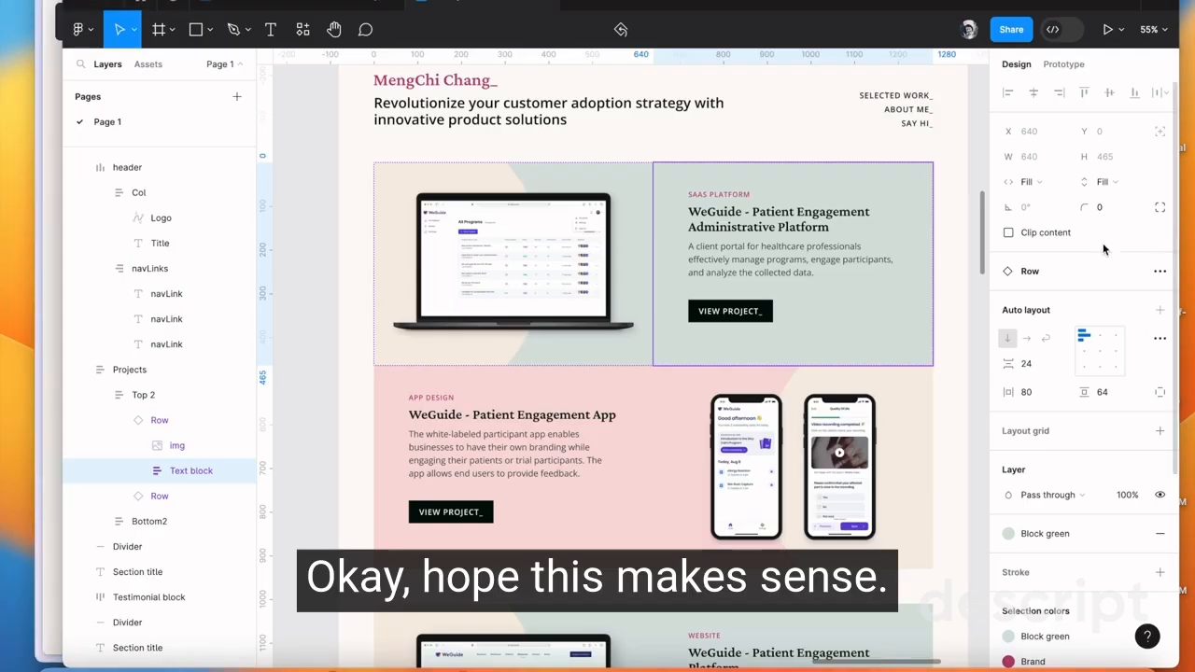
Copy the project label text from the Figma design and set the first Carrd text to "Saas platform"
double_click(745, 194)
double_click(745, 195)
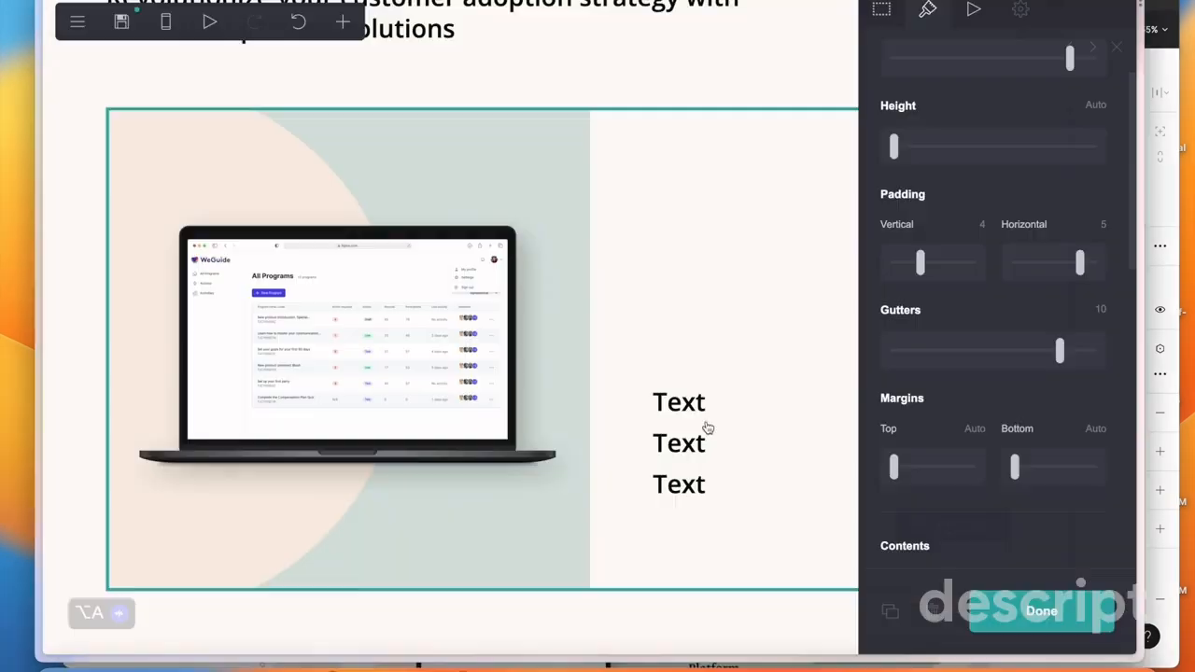
click(708, 409)
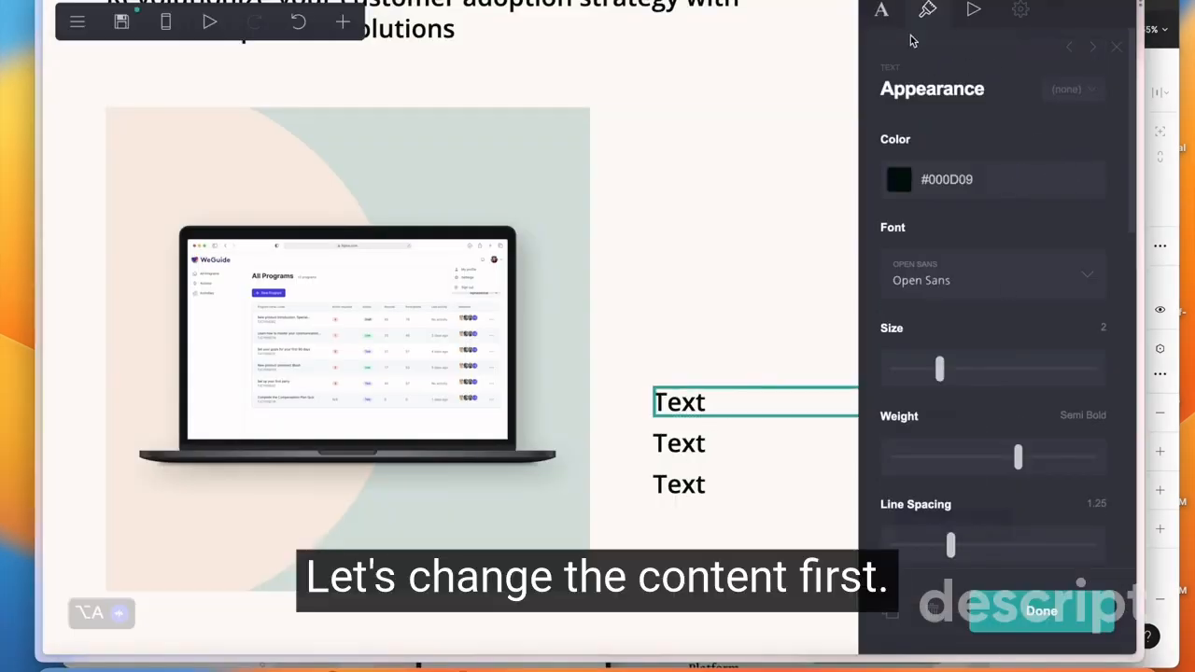
click(885, 13)
double_click(1017, 133)
text(Saas platform)
Fill the second text with the Figma project title, "WeGuide - Patient Engagement administrative platform"
click(665, 447)
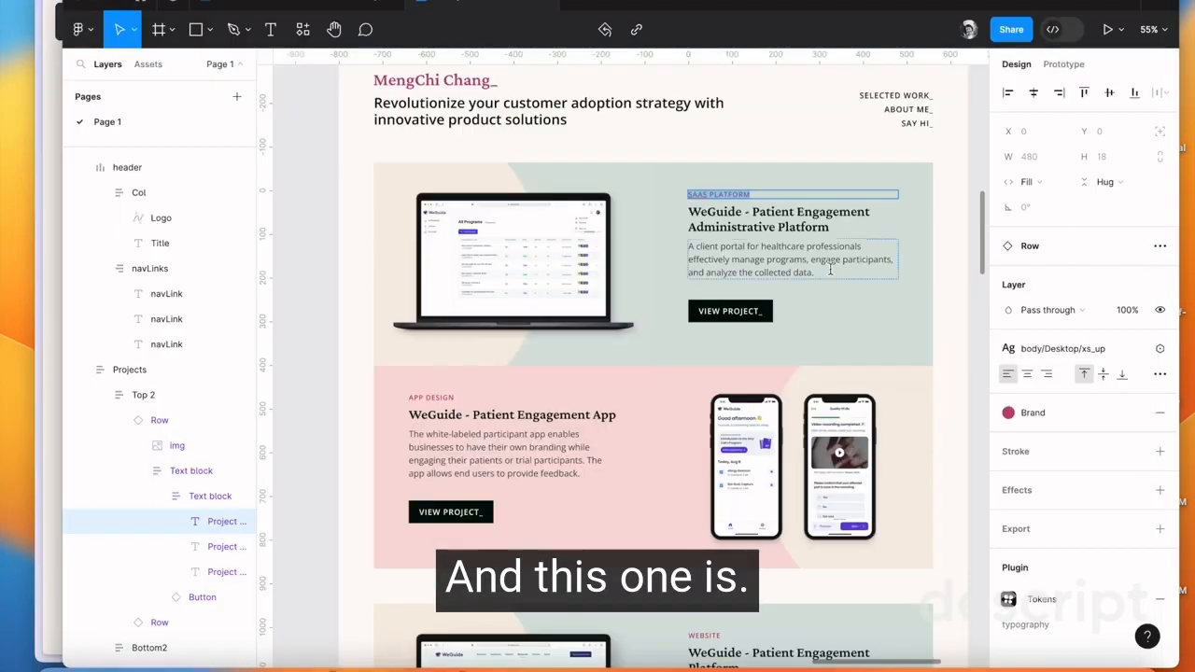
click(720, 221)
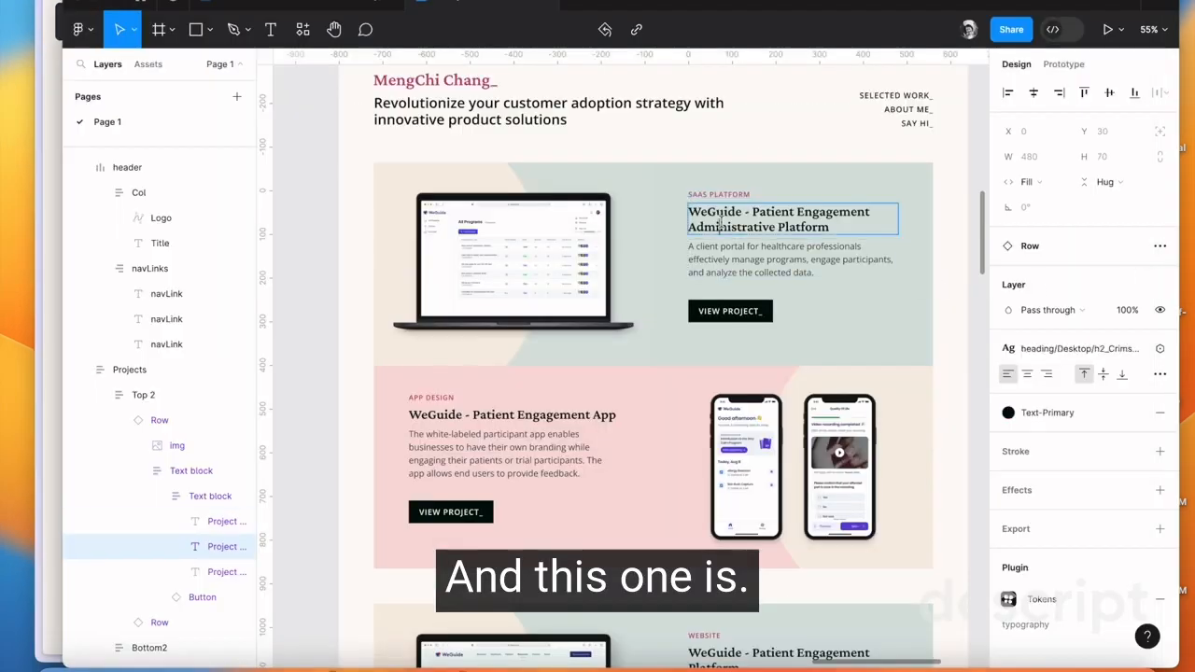
key(Return)
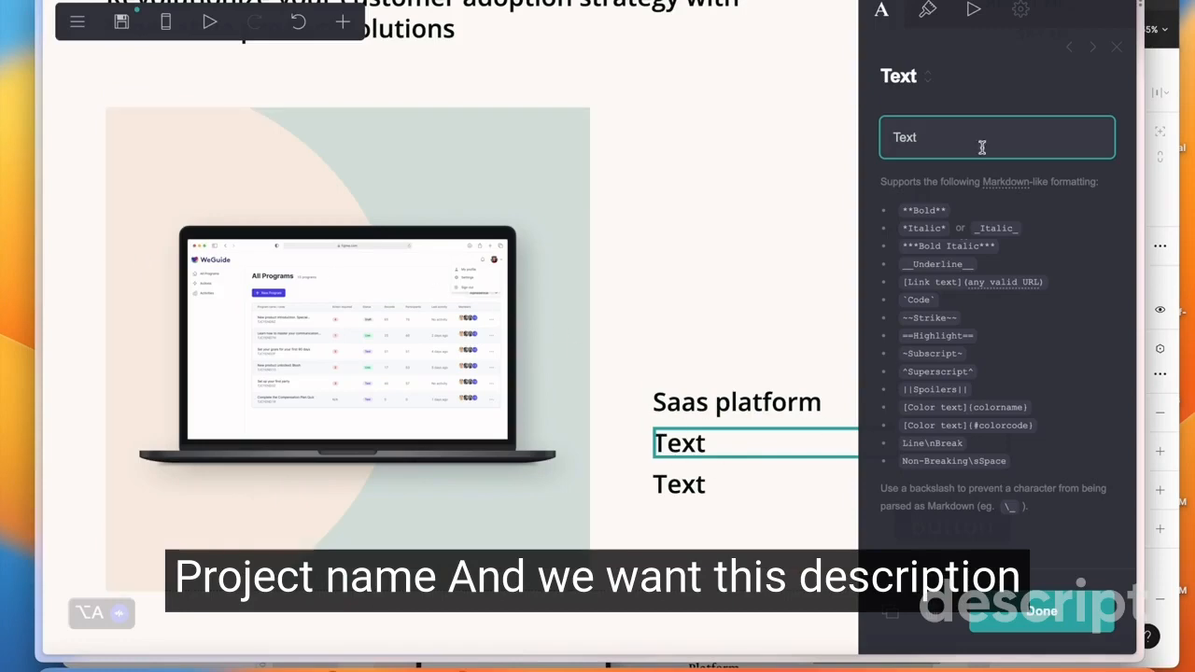
double_click(981, 140)
text(WeGuide - Patient Engagement administrative platform)
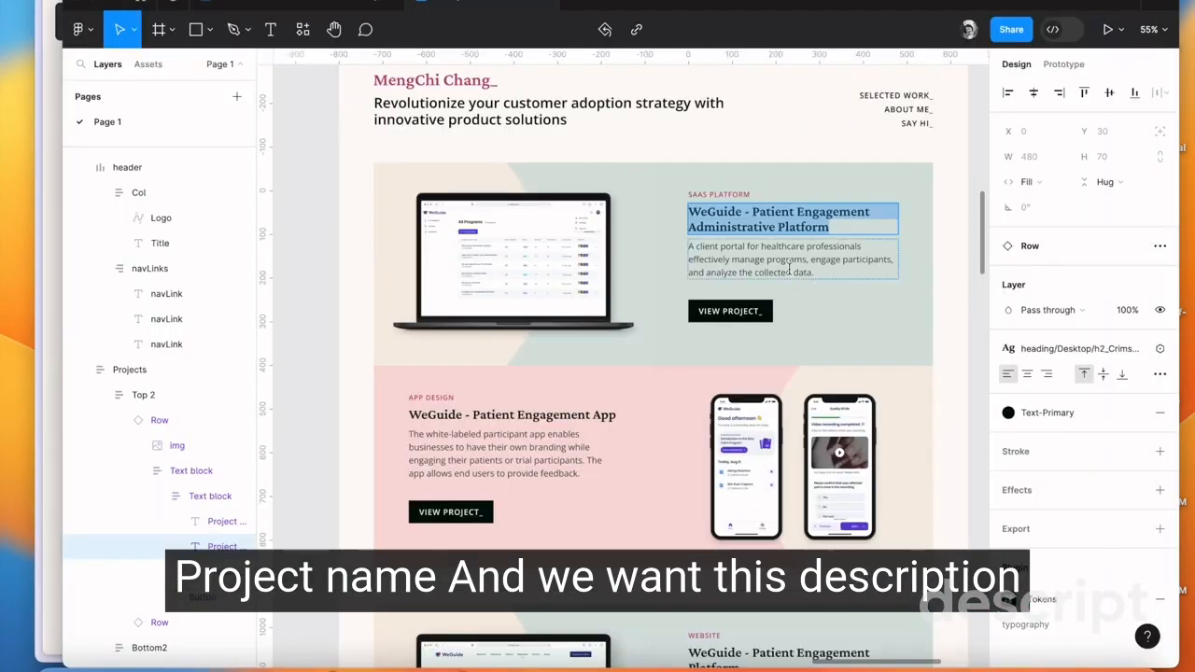
Fill the third text with the client portal description from Figma and label the button "View Project_"
double_click(789, 270)
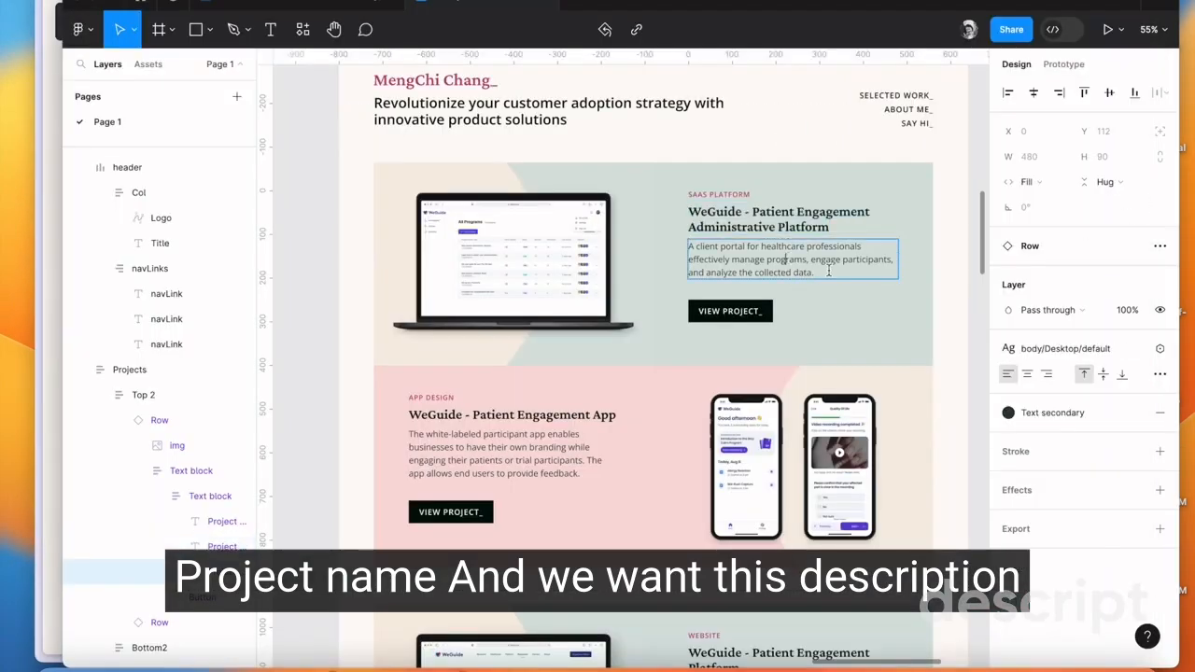
drag(822, 272, 673, 248)
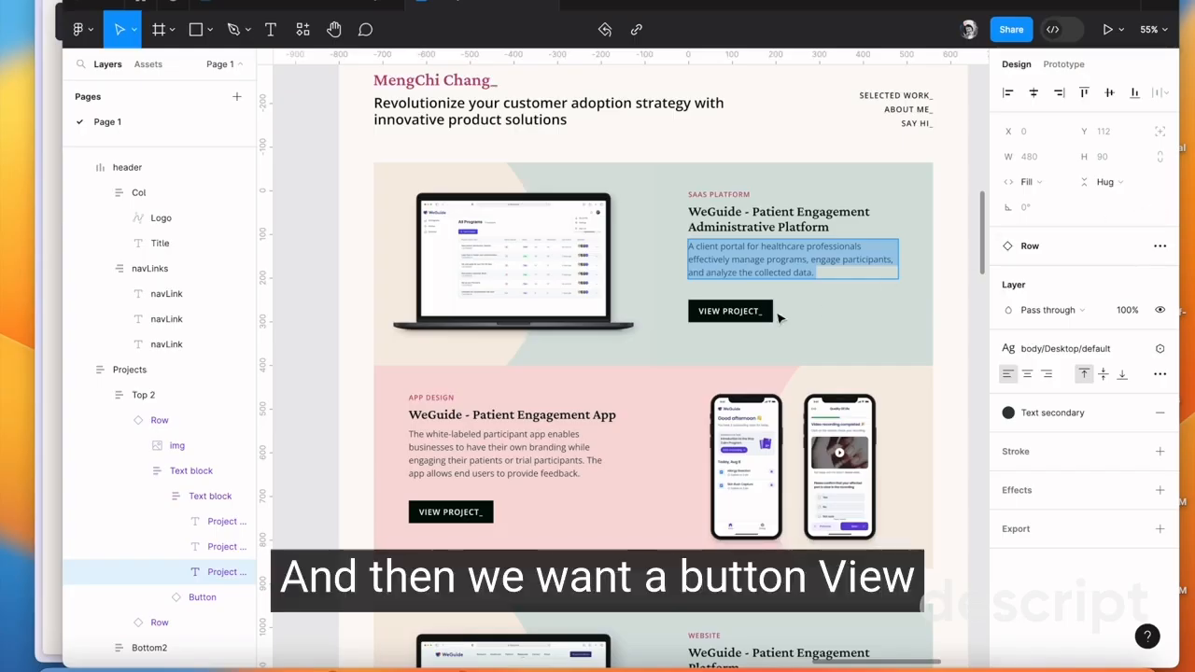
double_click(758, 311)
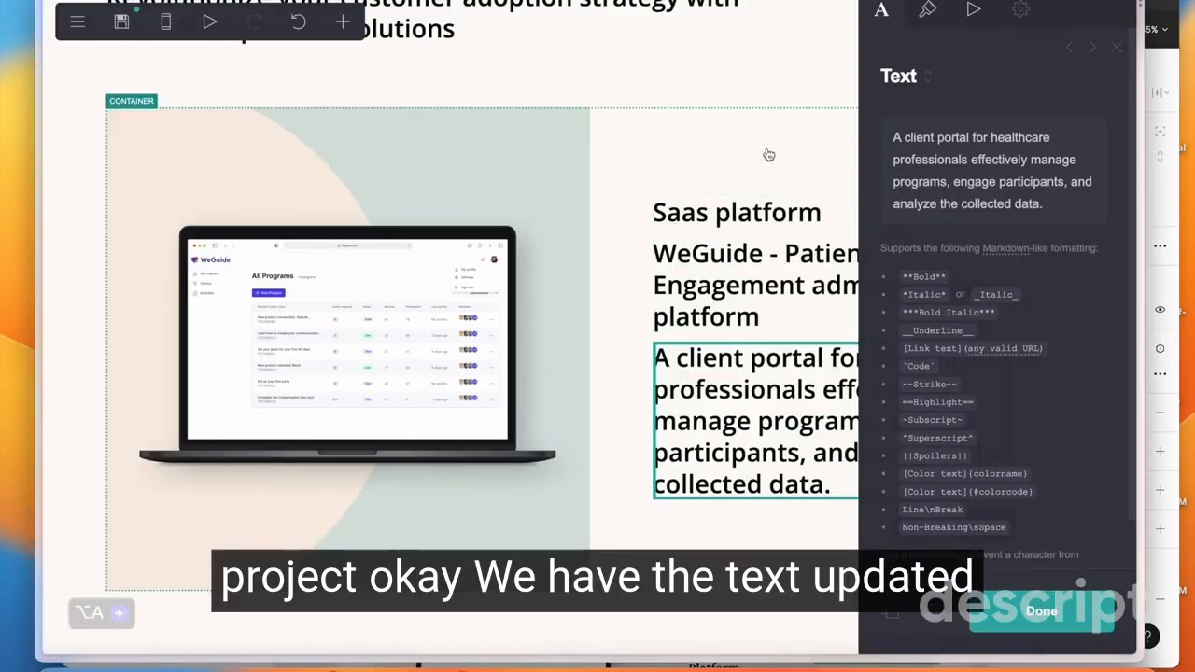
click(1065, 47)
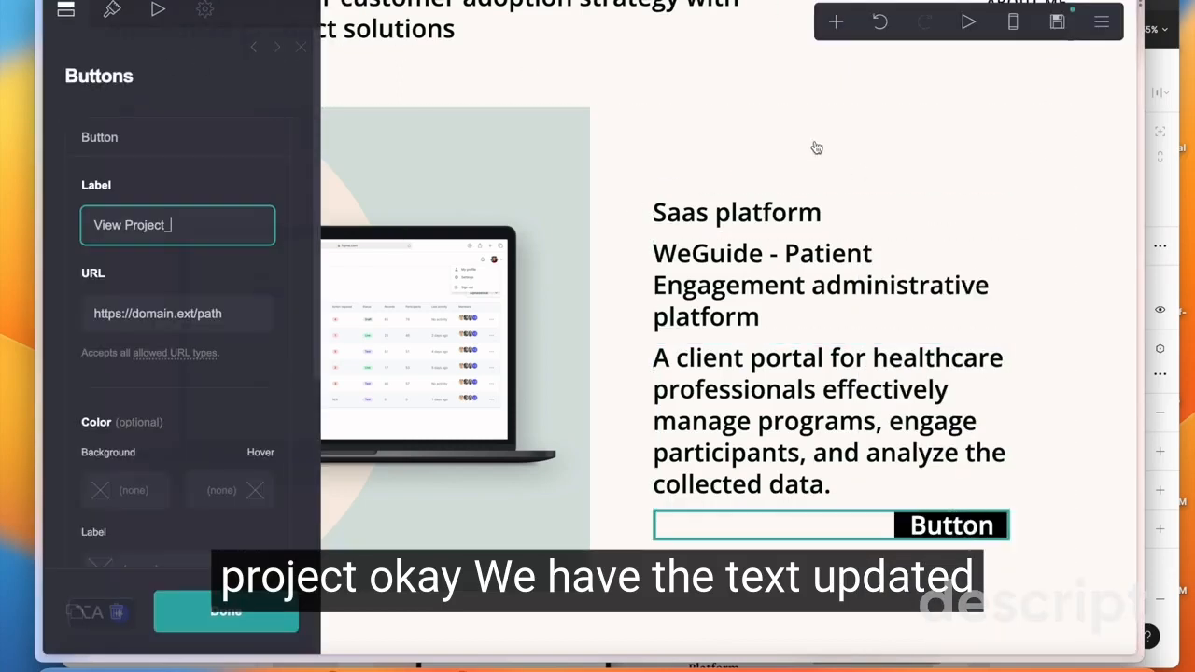
click(970, 128)
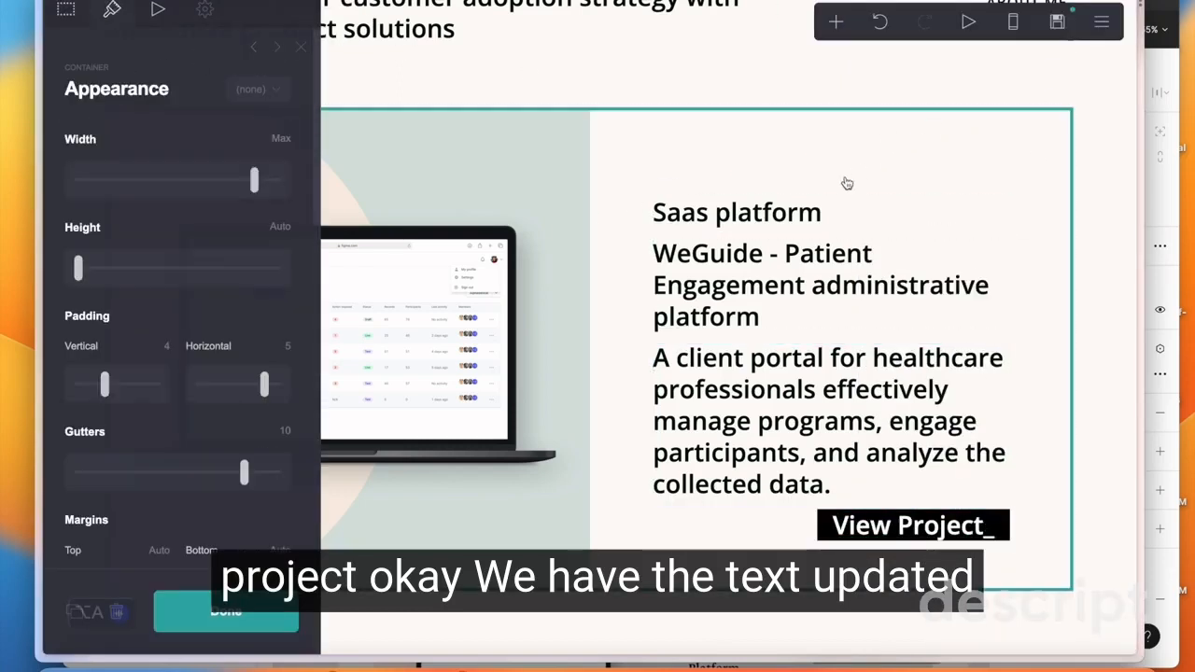
Look up the Brand color style in Figma and set the "Saas platform" text's color to #C0487A in Carrd
click(789, 215)
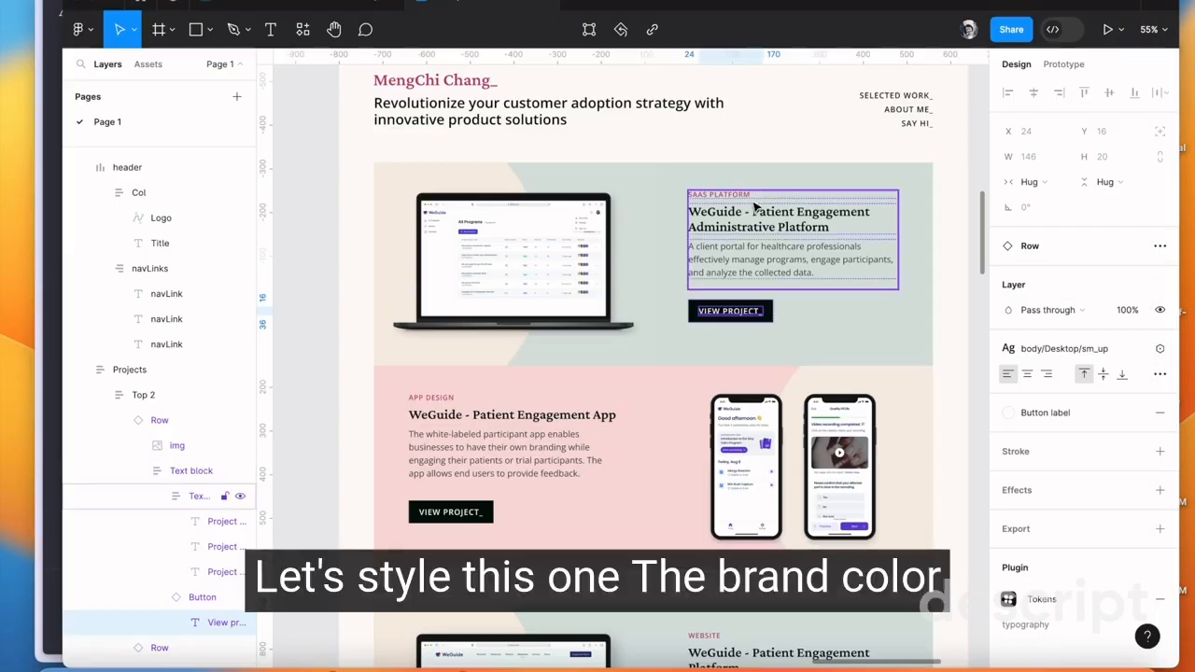
click(754, 200)
click(754, 200)
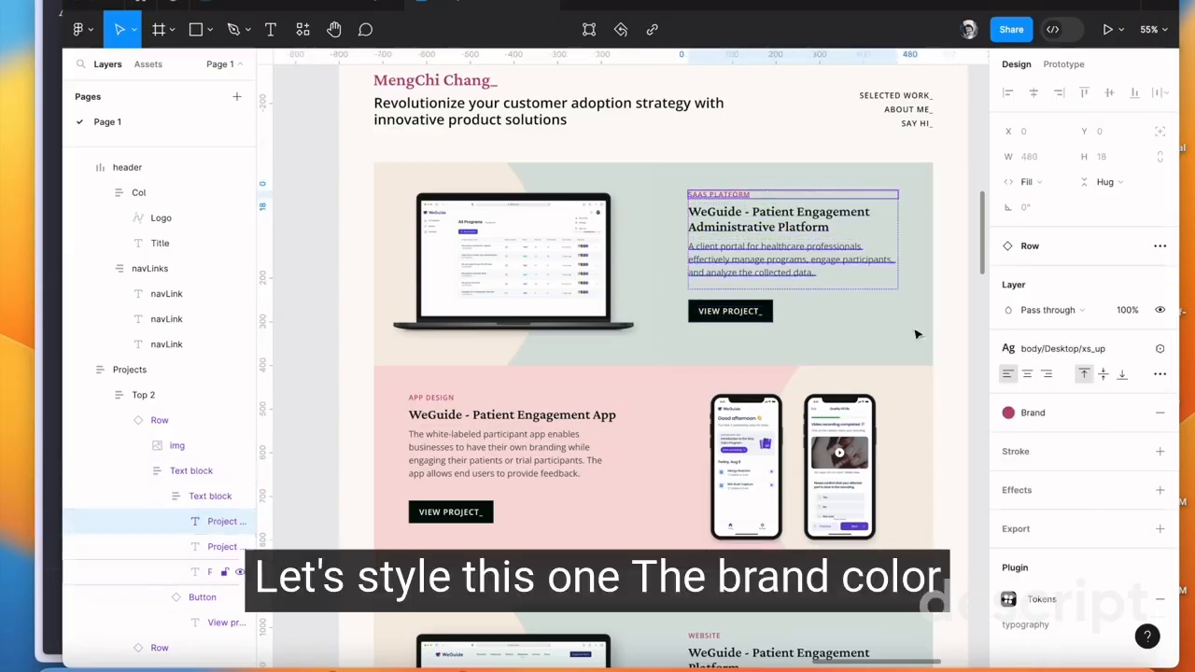
click(1069, 414)
click(964, 436)
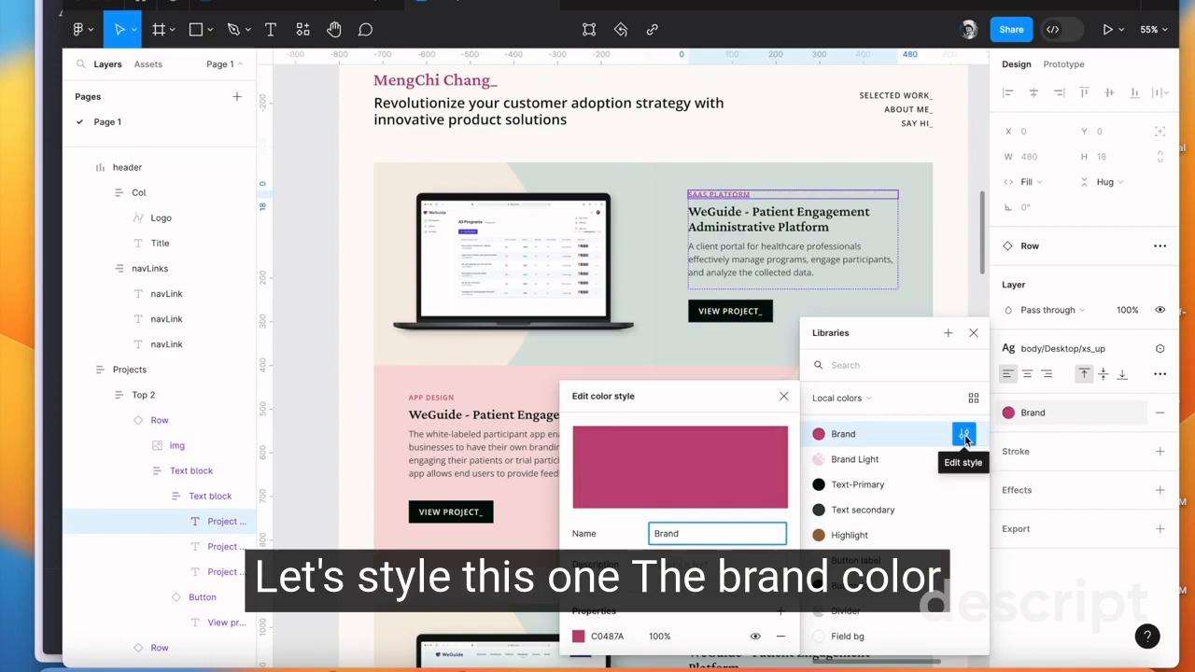
click(965, 434)
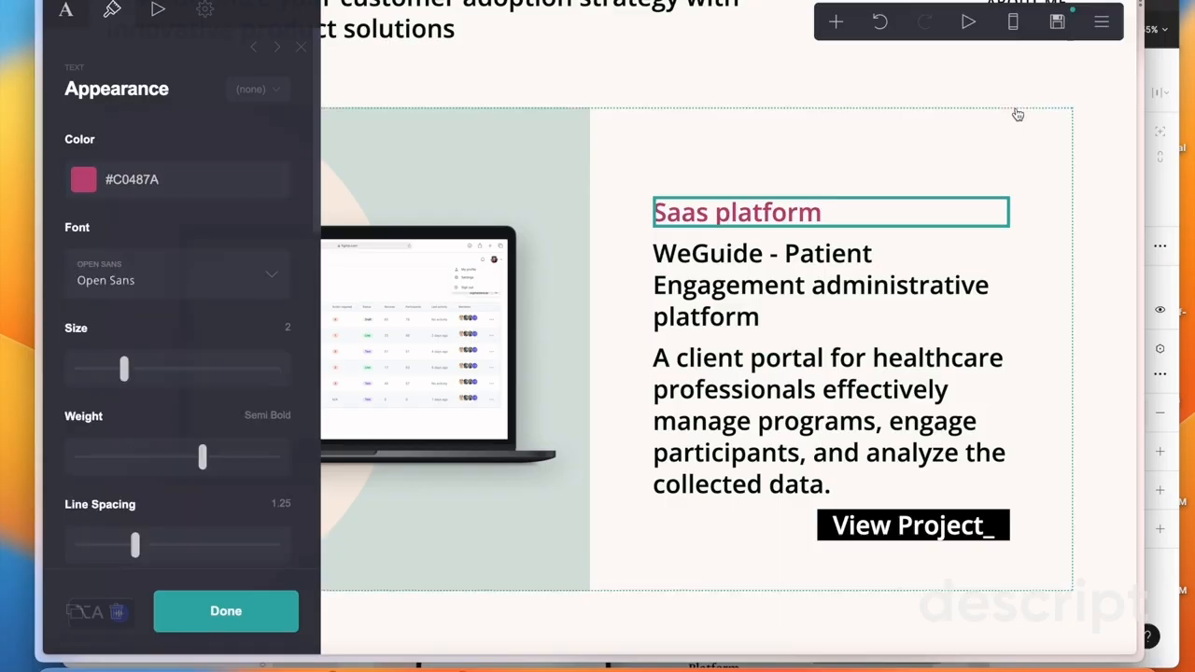
click(1014, 115)
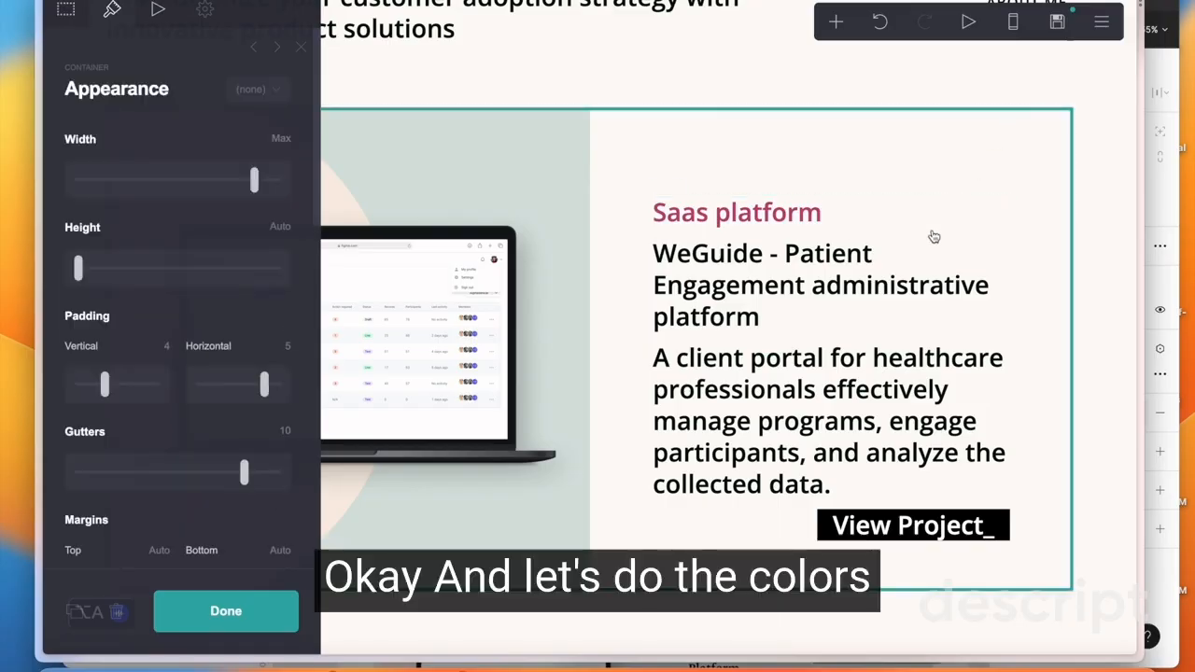
Check the project title's color style in Figma and apply the Text secondary color #333D3A to the description text in Carrd
click(988, 218)
click(994, 280)
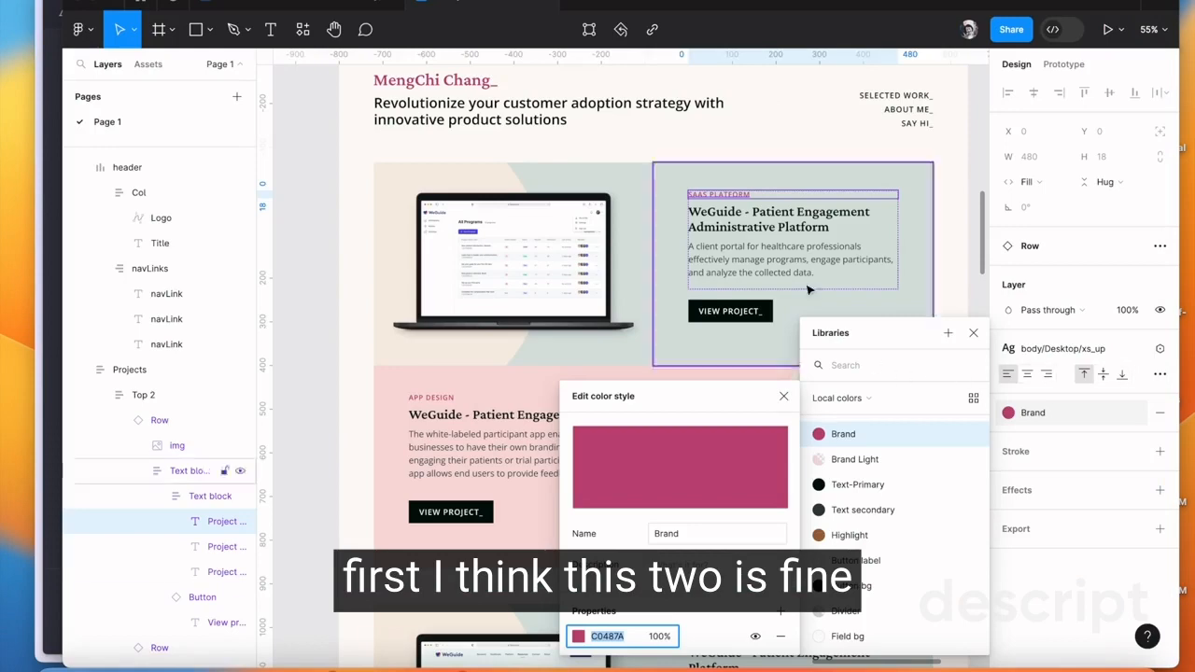
click(772, 215)
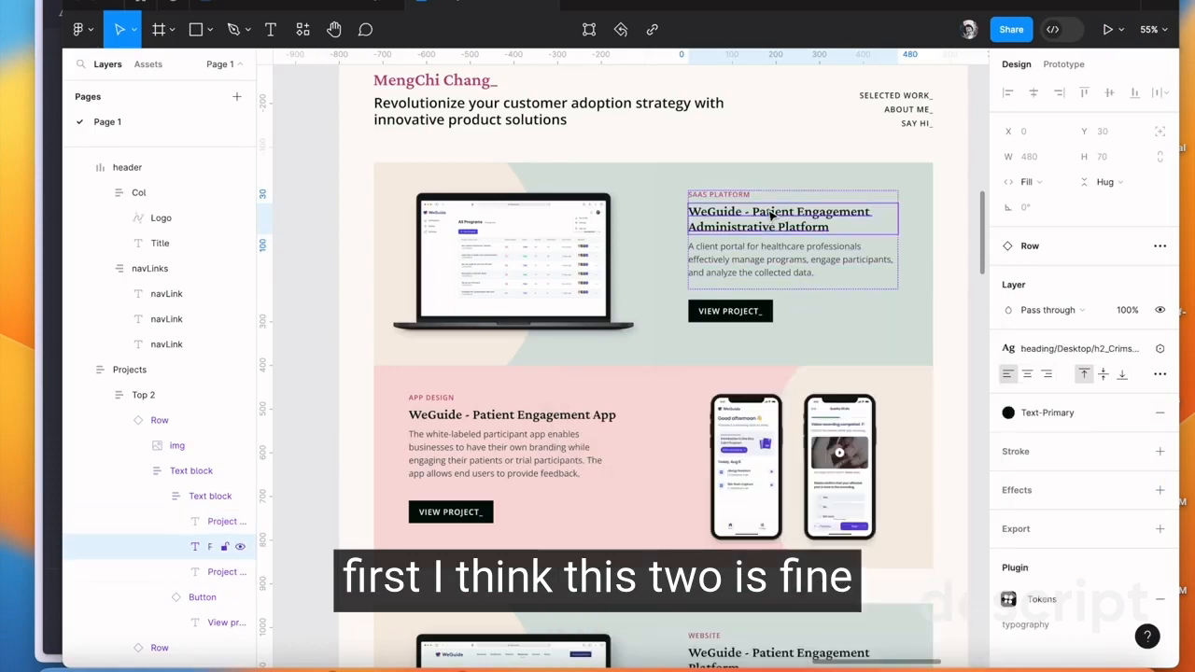
click(1065, 418)
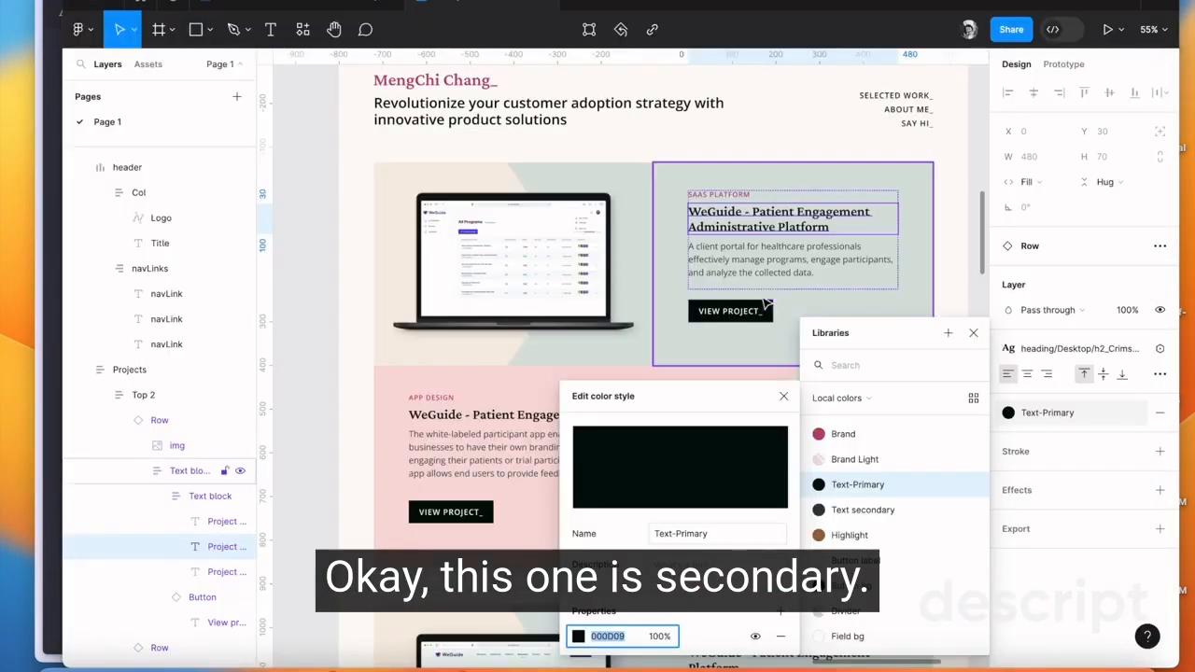
click(853, 507)
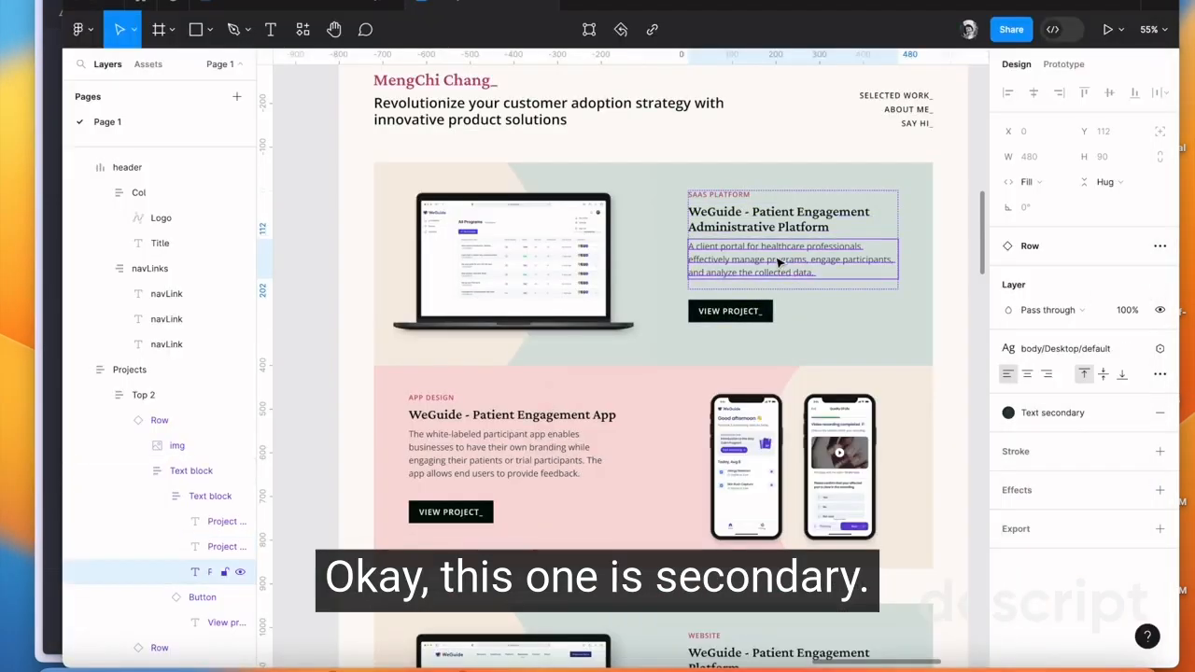
click(1069, 413)
click(965, 509)
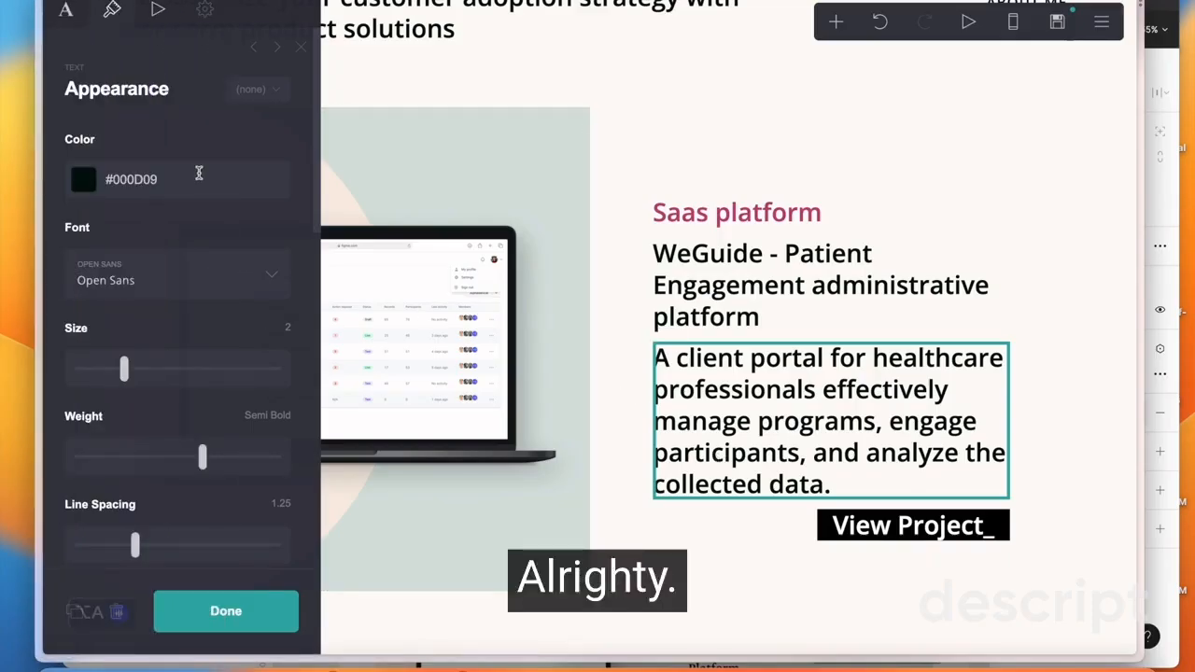
click(964, 395)
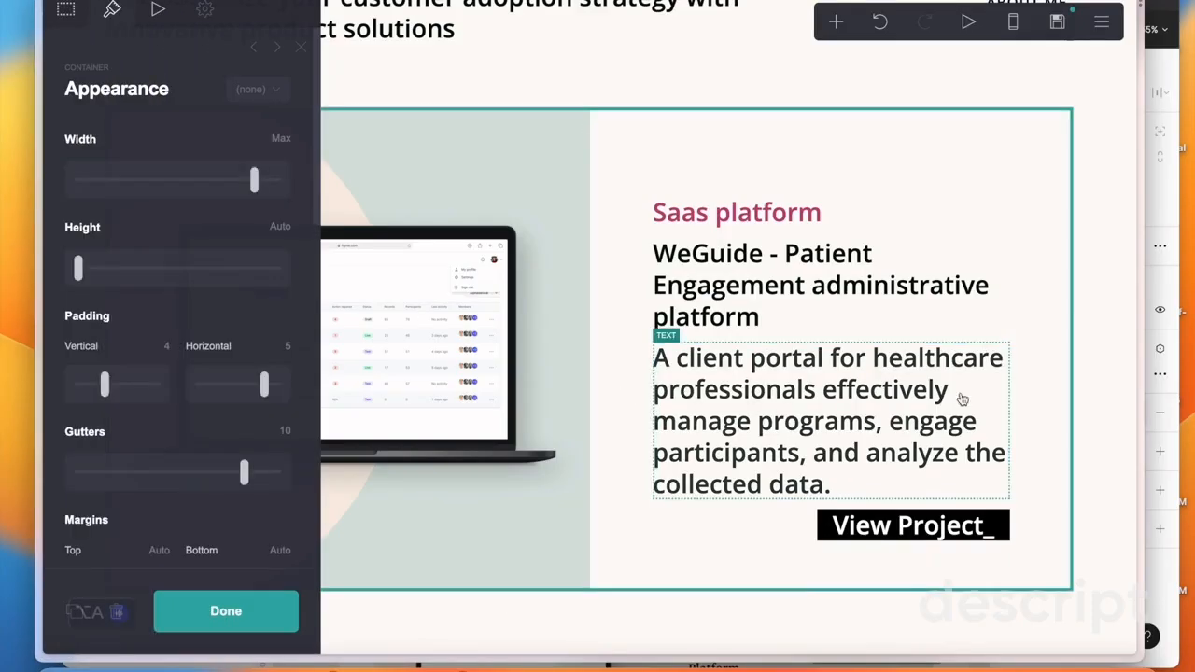
Look up the project label's xs_up text style in Figma and set the Carrd "Saas platform" text's appearance to Uppercase
click(945, 526)
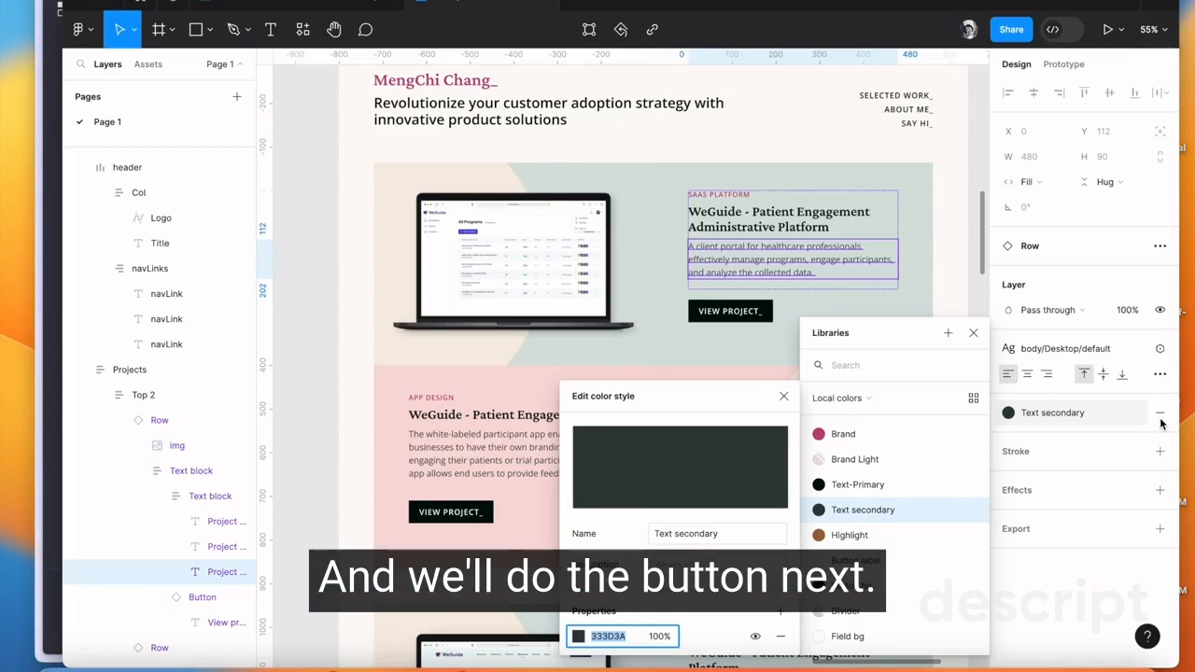
click(747, 196)
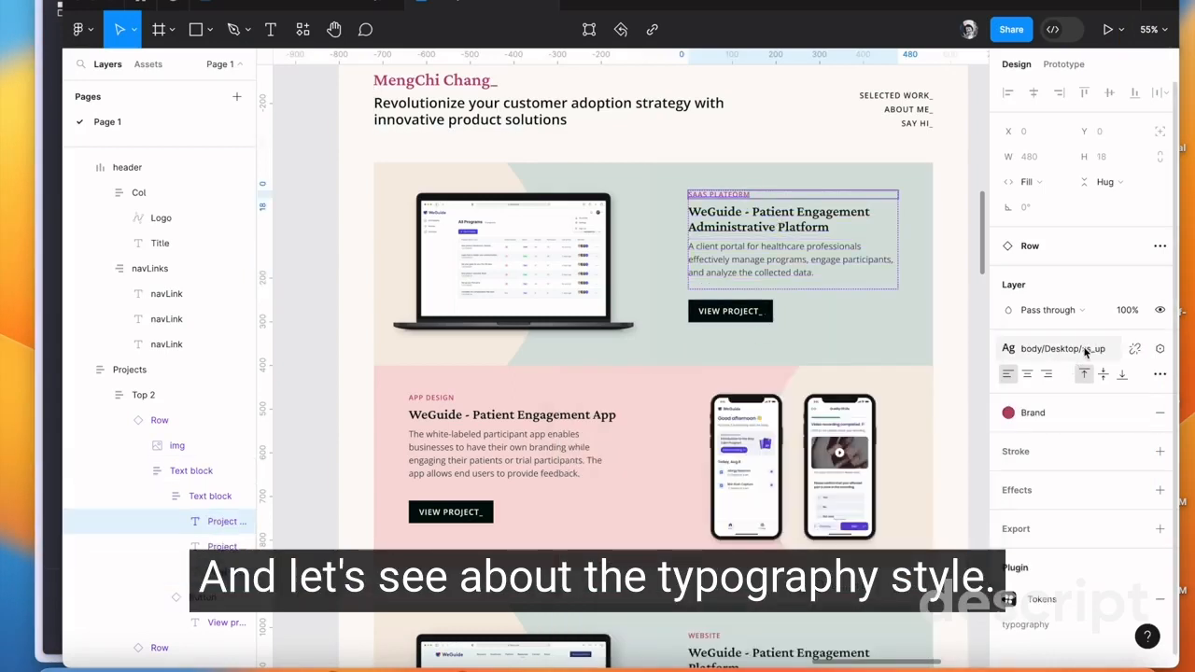
click(1086, 352)
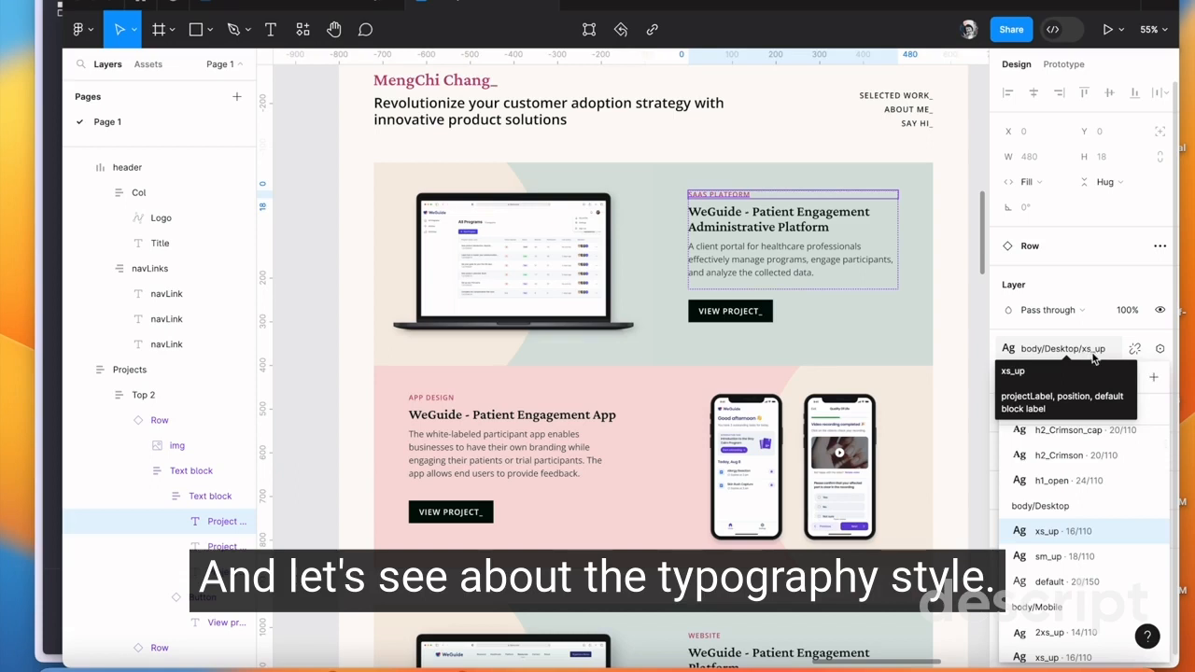
click(1151, 532)
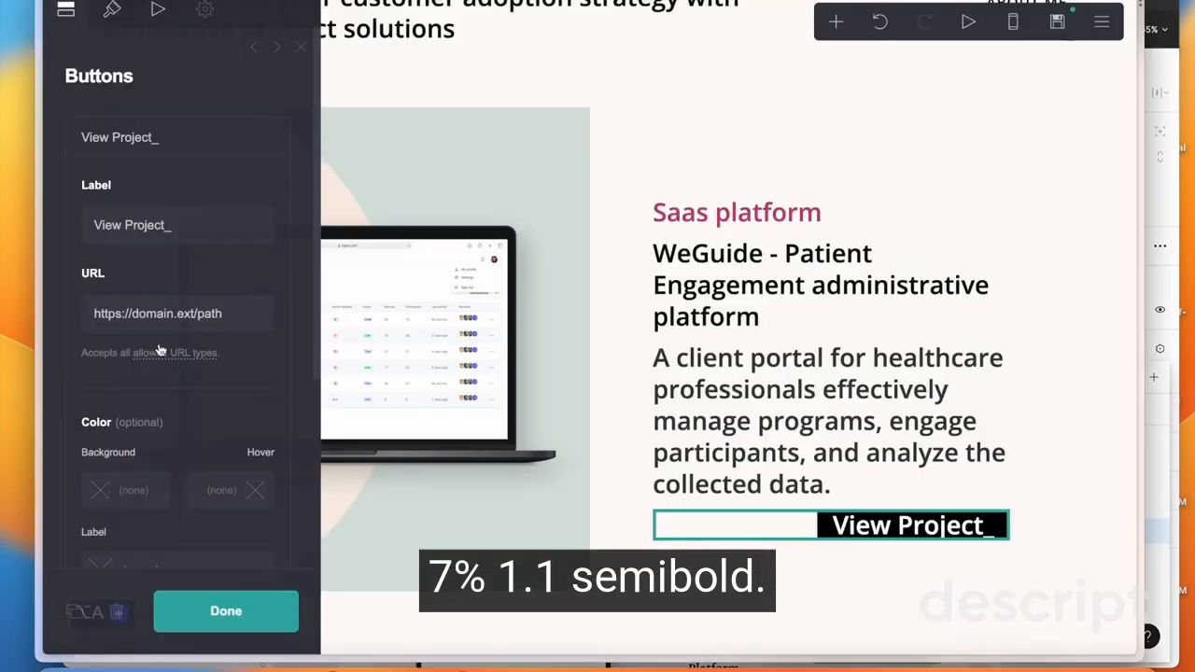
click(738, 213)
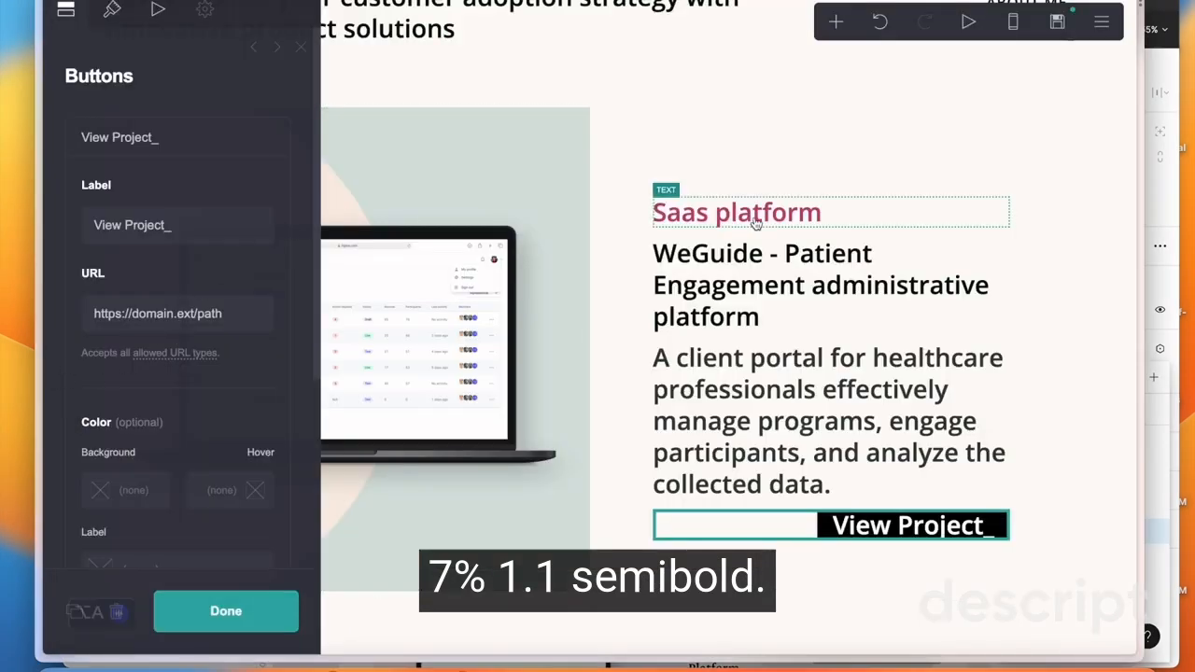
scroll(209, 317, down, 5)
scroll(209, 317, down, 3)
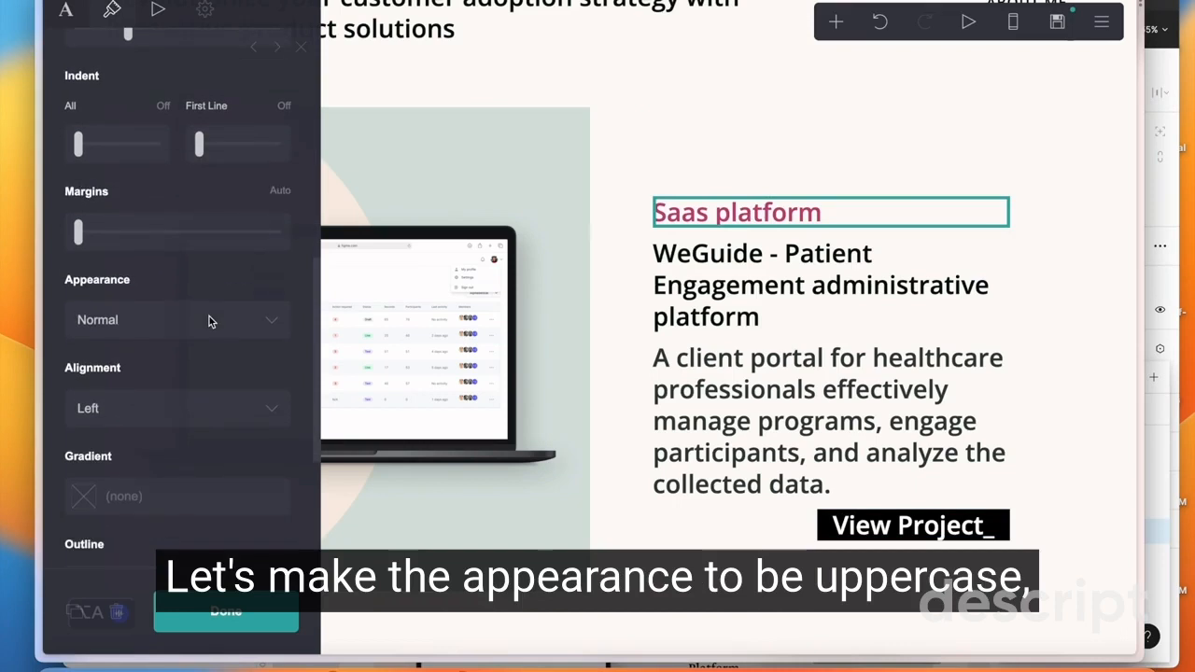
click(209, 317)
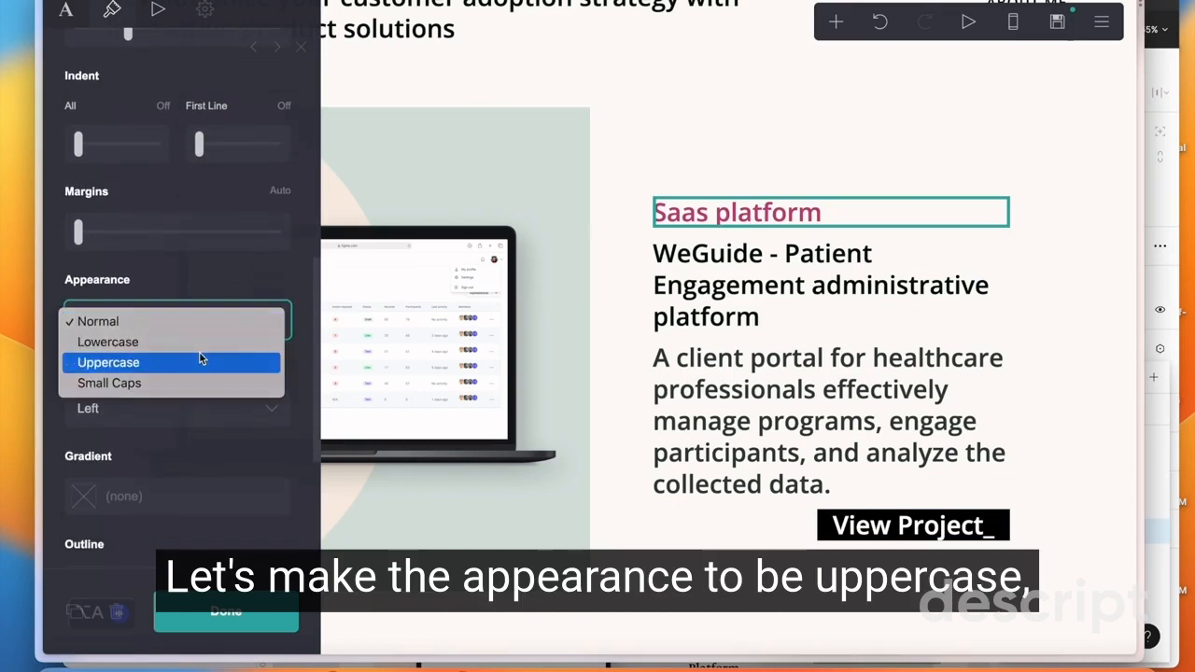
click(200, 355)
Set the "SAAS PLATFORM" text's size to 1
scroll(200, 355, up, 3)
scroll(200, 358, up, 3)
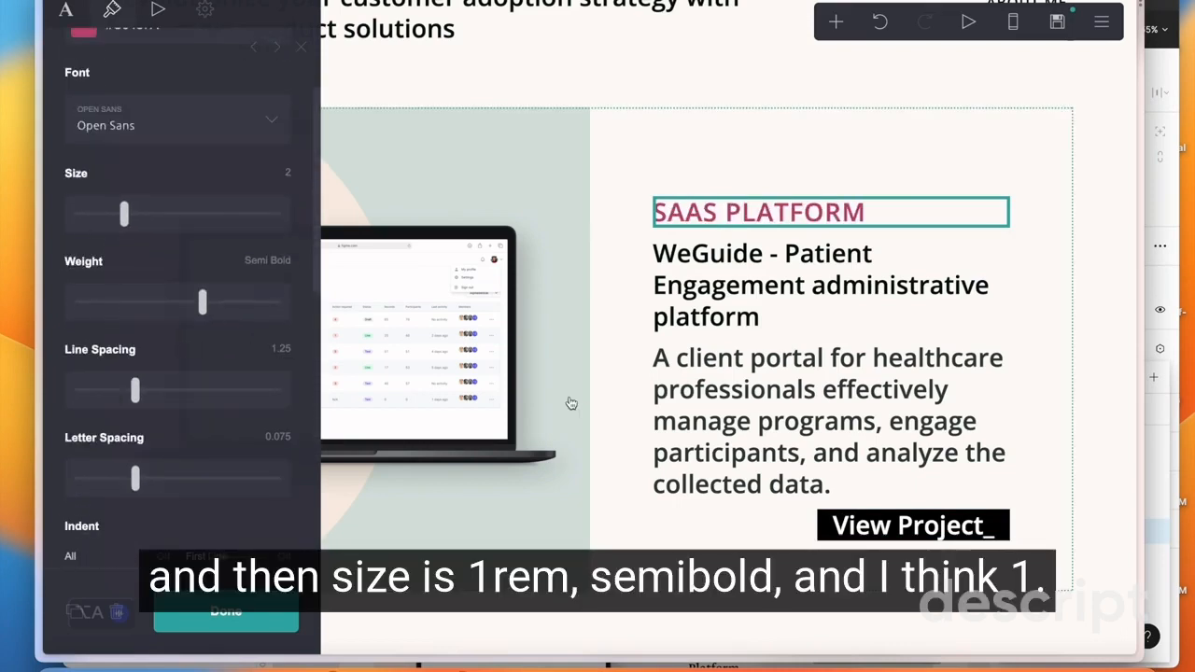
scroll(285, 166, up, 1)
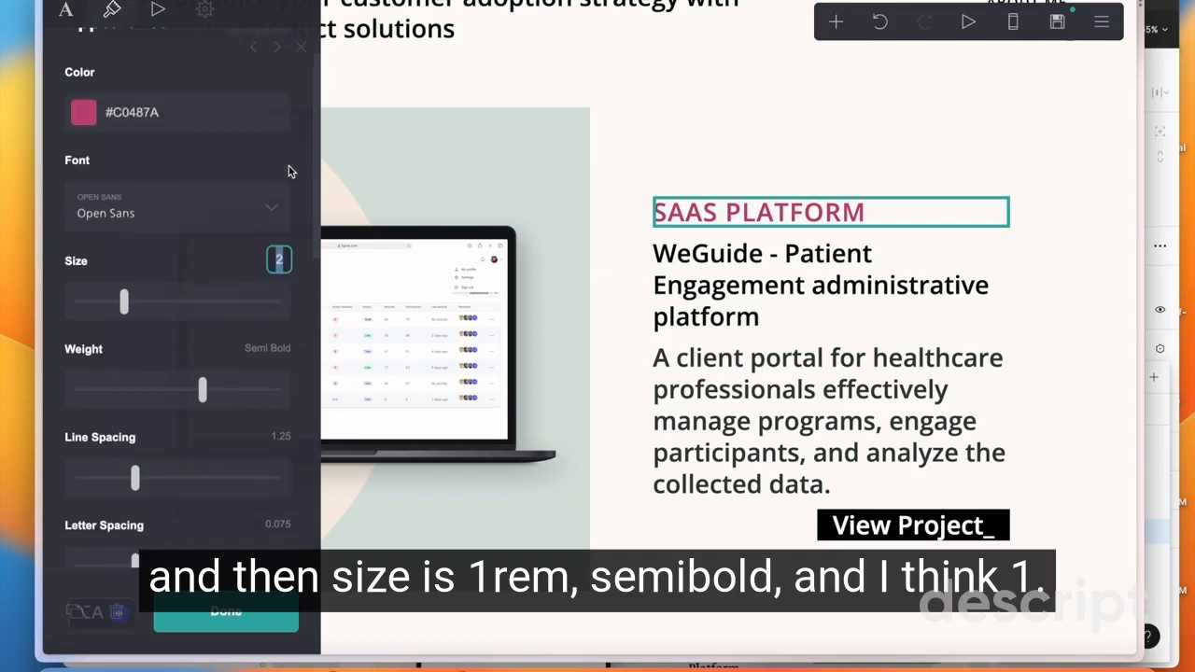
text(1)
key(Return)
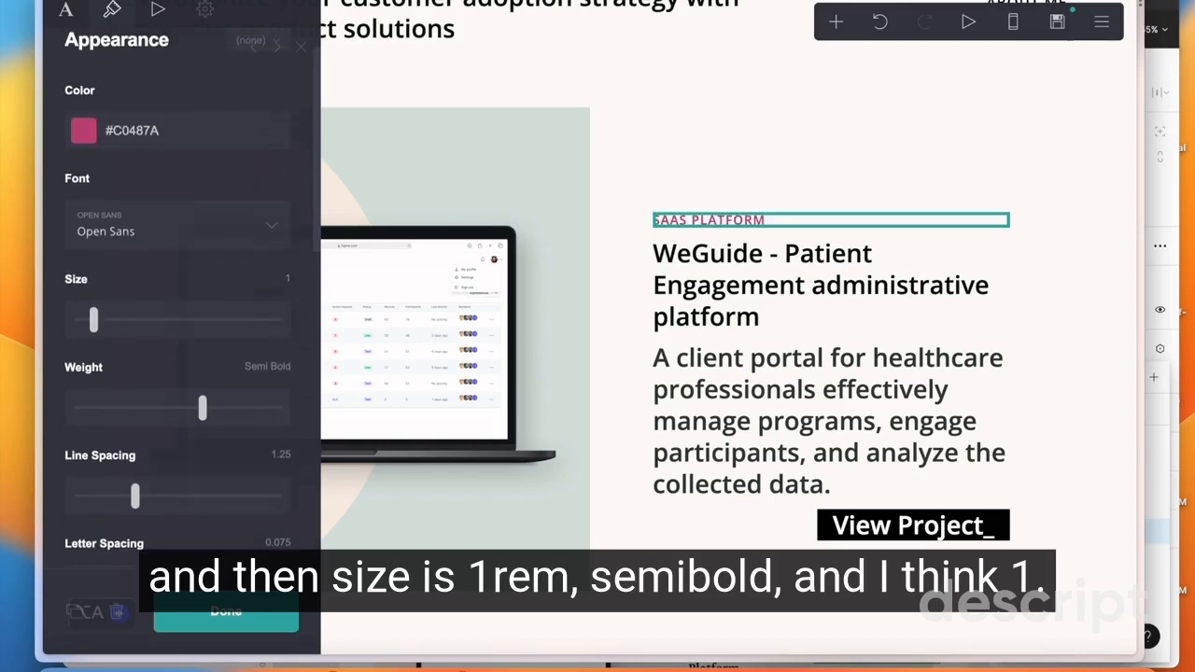
Set the "SAAS PLATFORM" text's line spacing to 1.1 and select the project title below it
scroll(220, 329, down, 1)
click(270, 409)
mouse_move(47, 403)
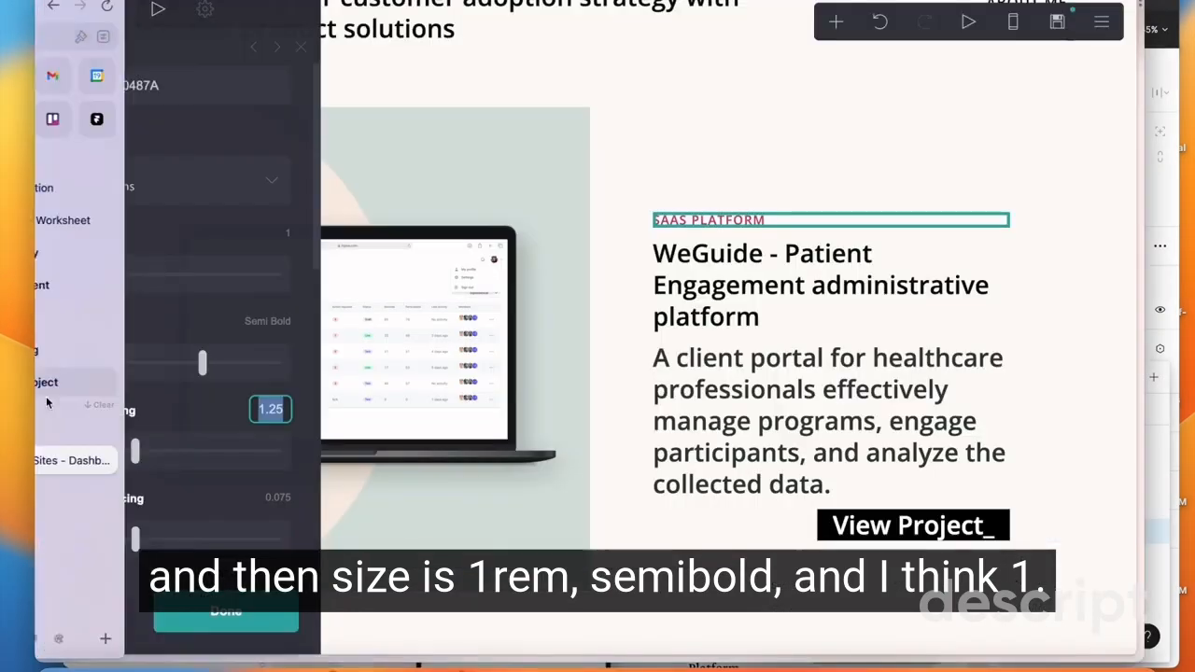
text(1.1)
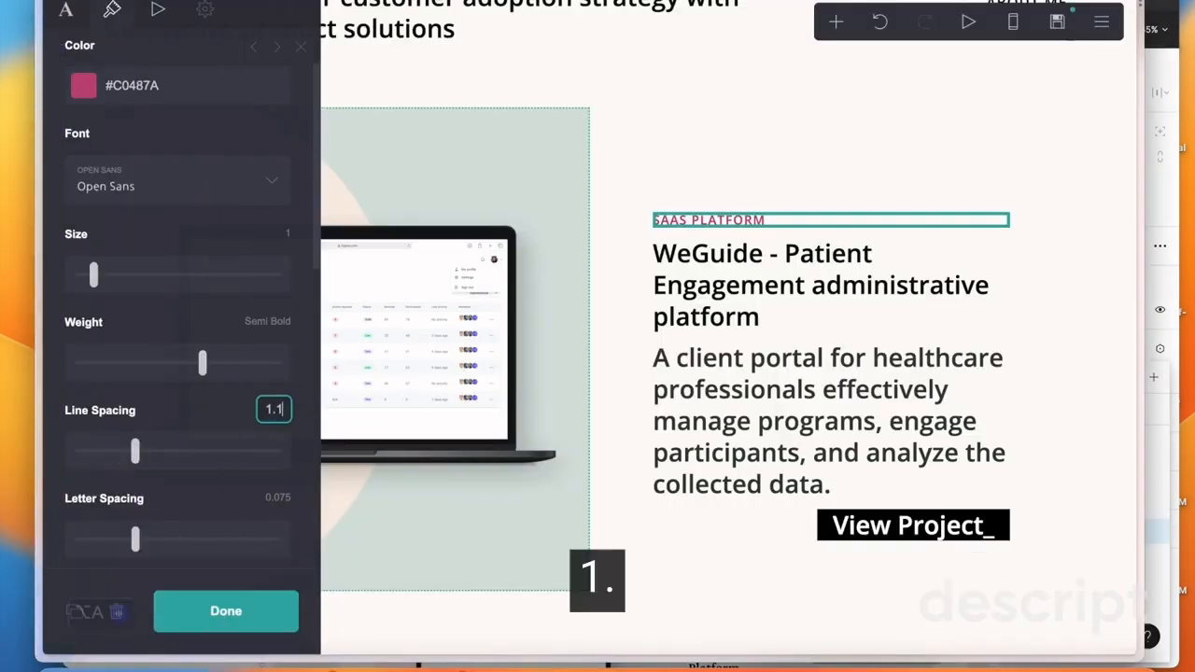
key(Return)
scroll(177, 374, down, 10)
click(784, 304)
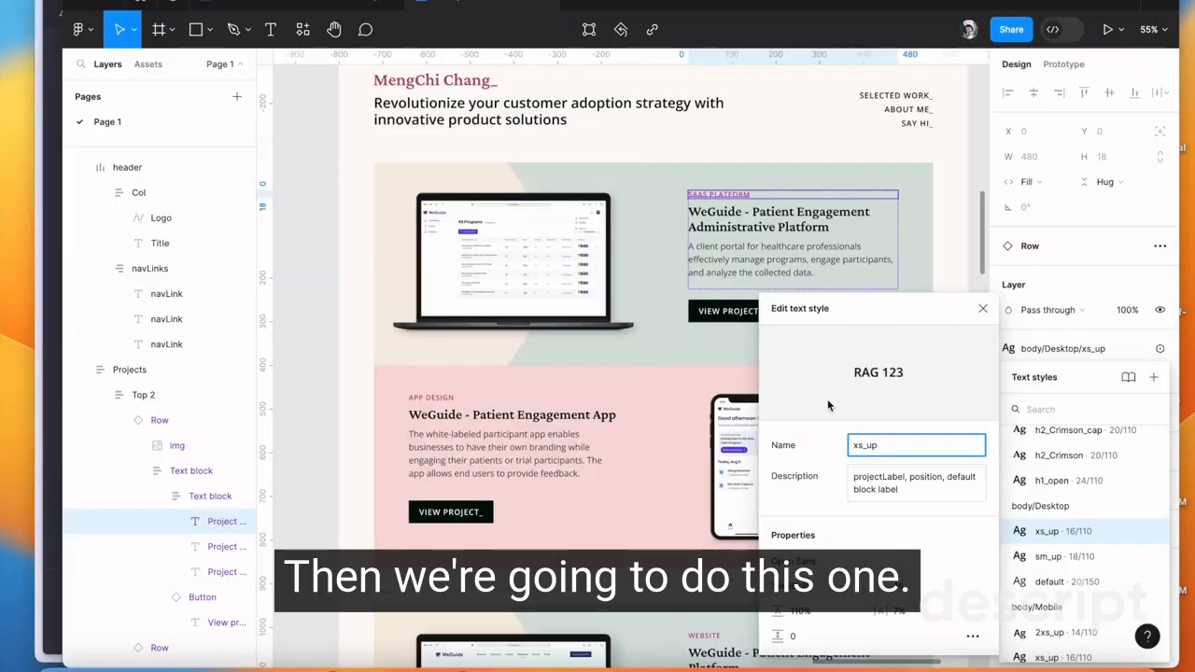
Look up the project title's text style in Figma and set the Carrd project title's font to Crimson Text
click(828, 229)
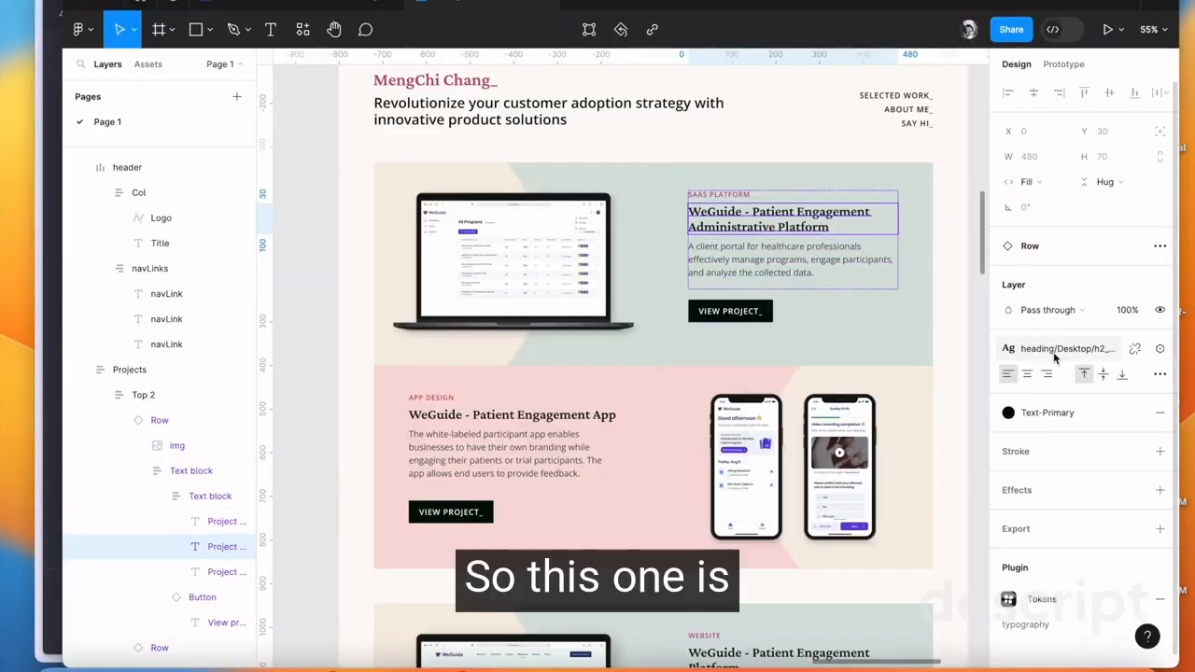
mouse_move(1055, 358)
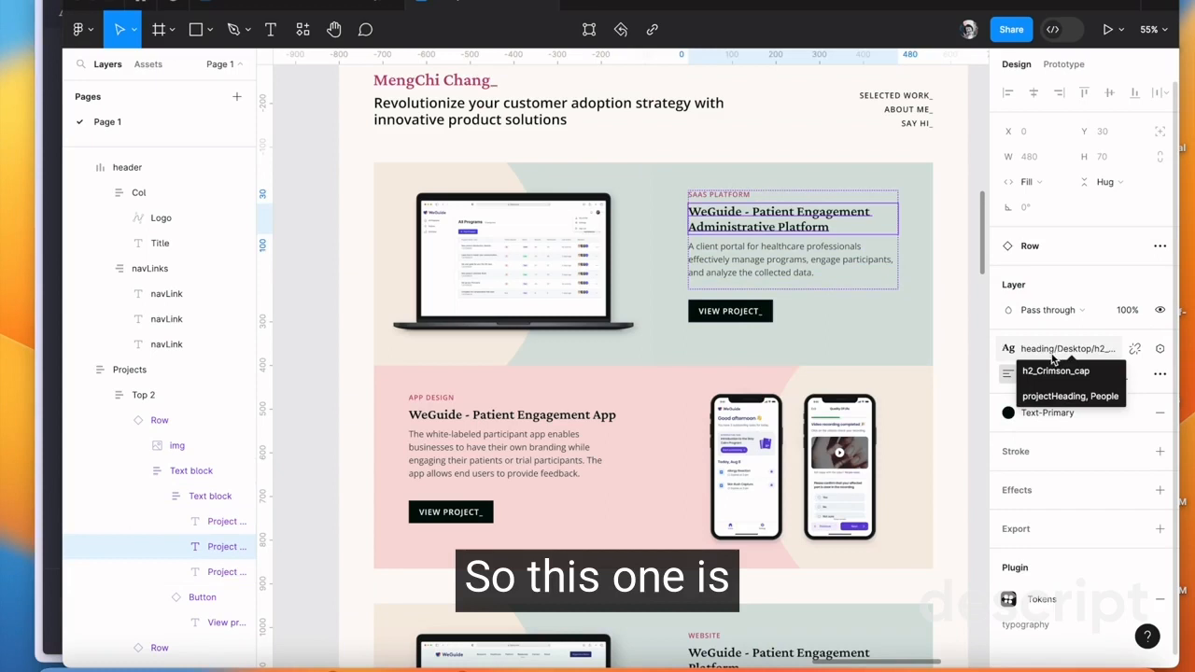
click(1053, 355)
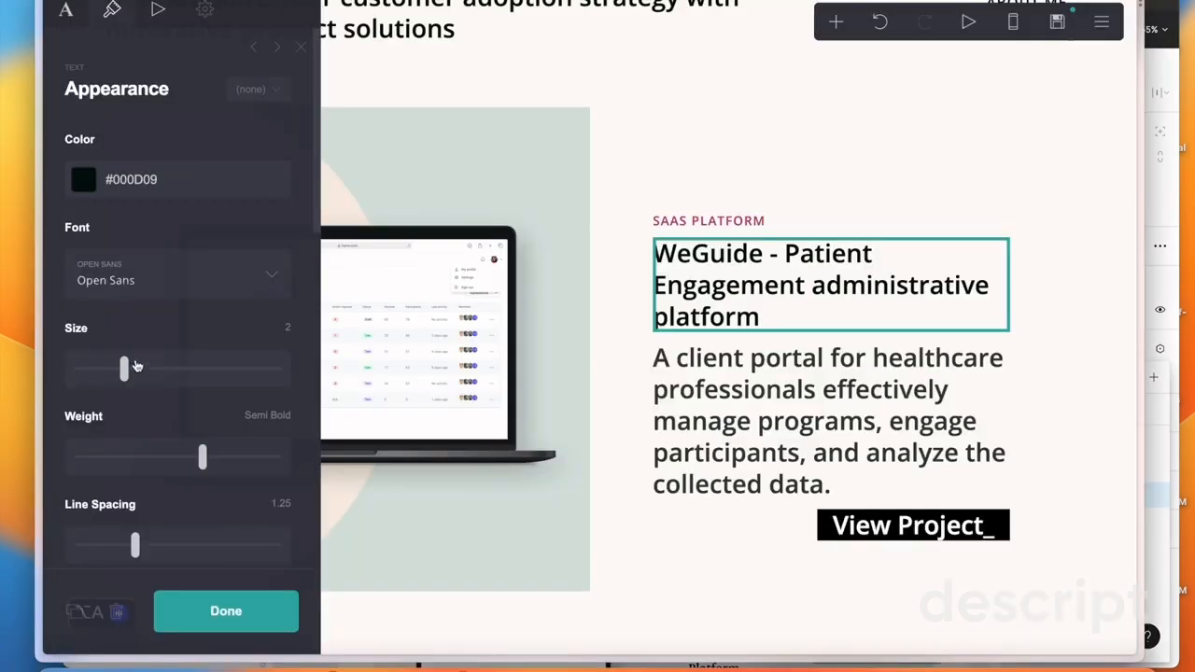
click(157, 269)
text(c)
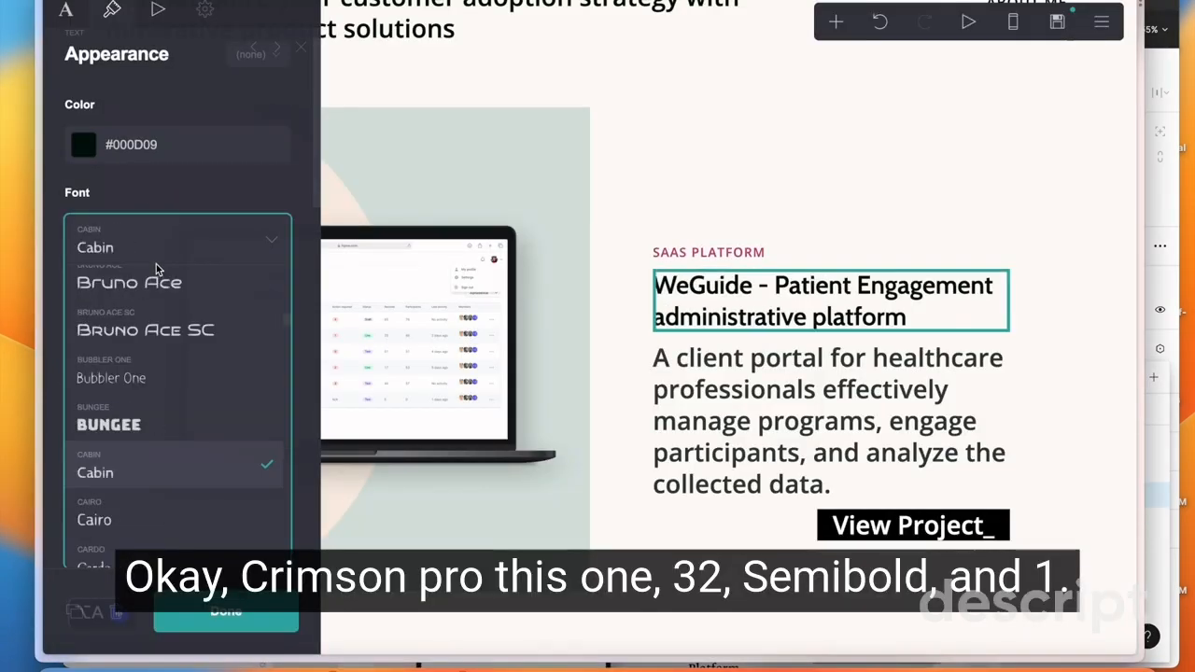
scroll(140, 374, down, 10)
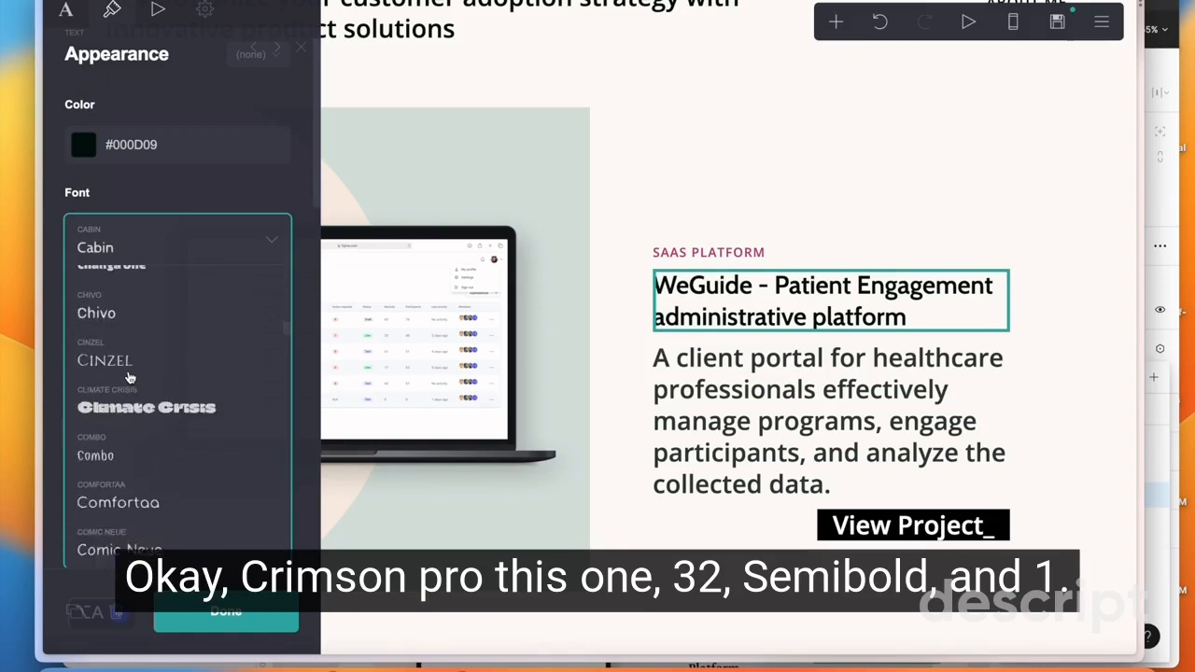
scroll(130, 378, down, 4)
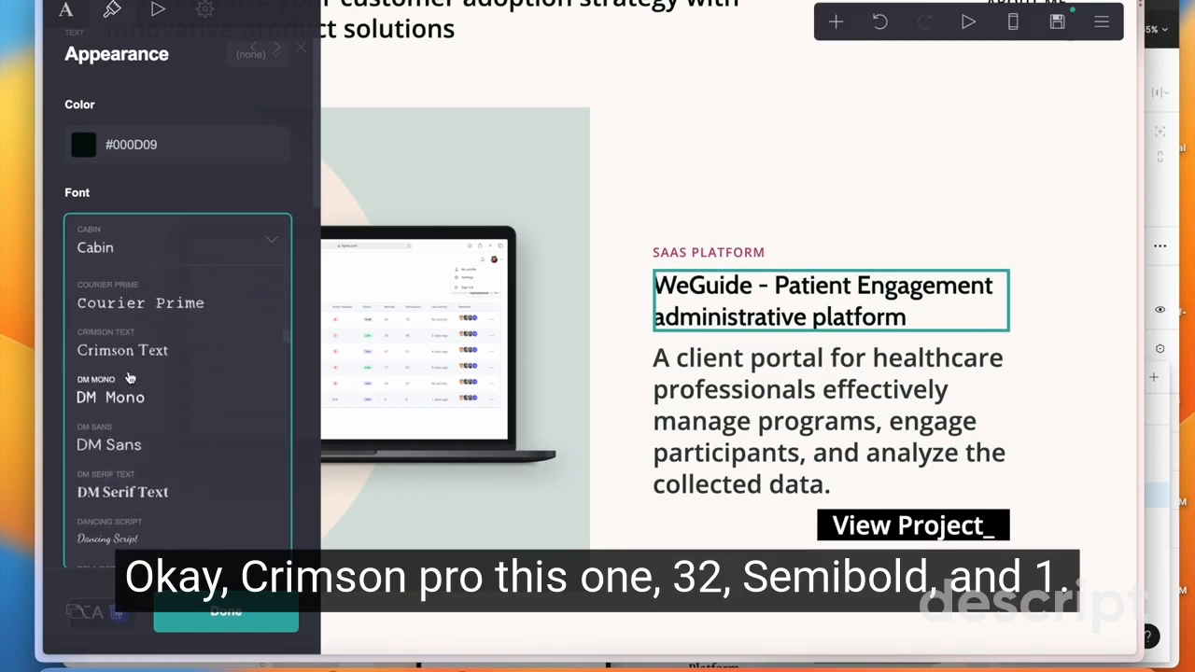
click(139, 351)
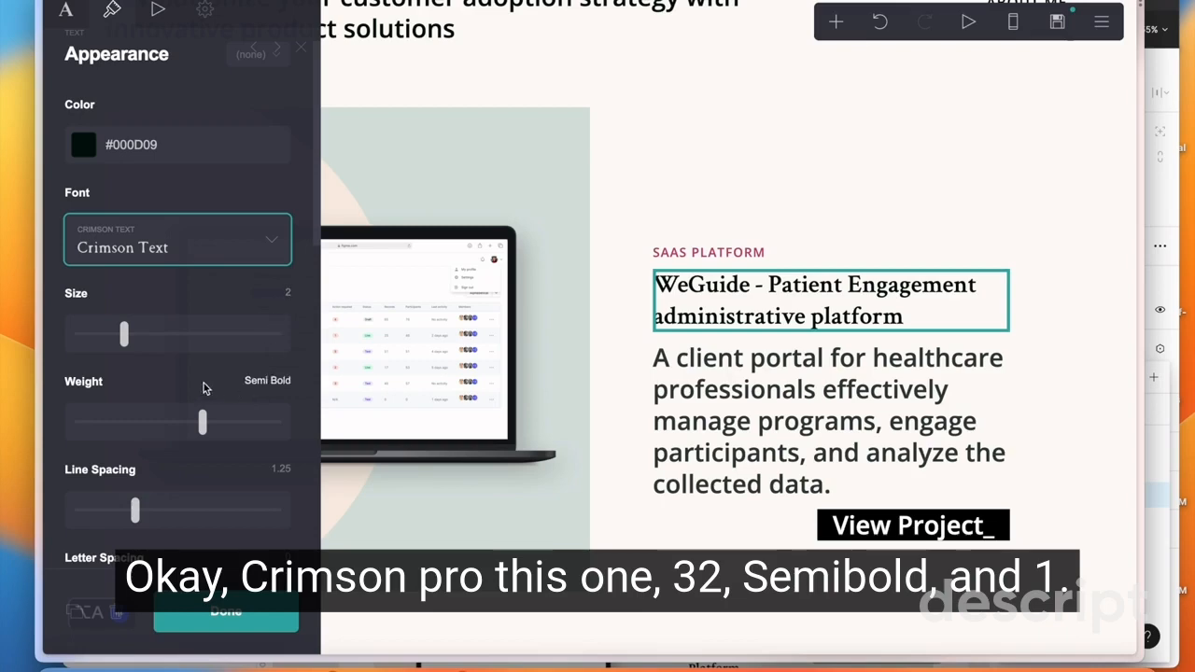
Set the project description text's size to 1.25, weight to Regular and line spacing to 1.5
scroll(205, 401, down, 3)
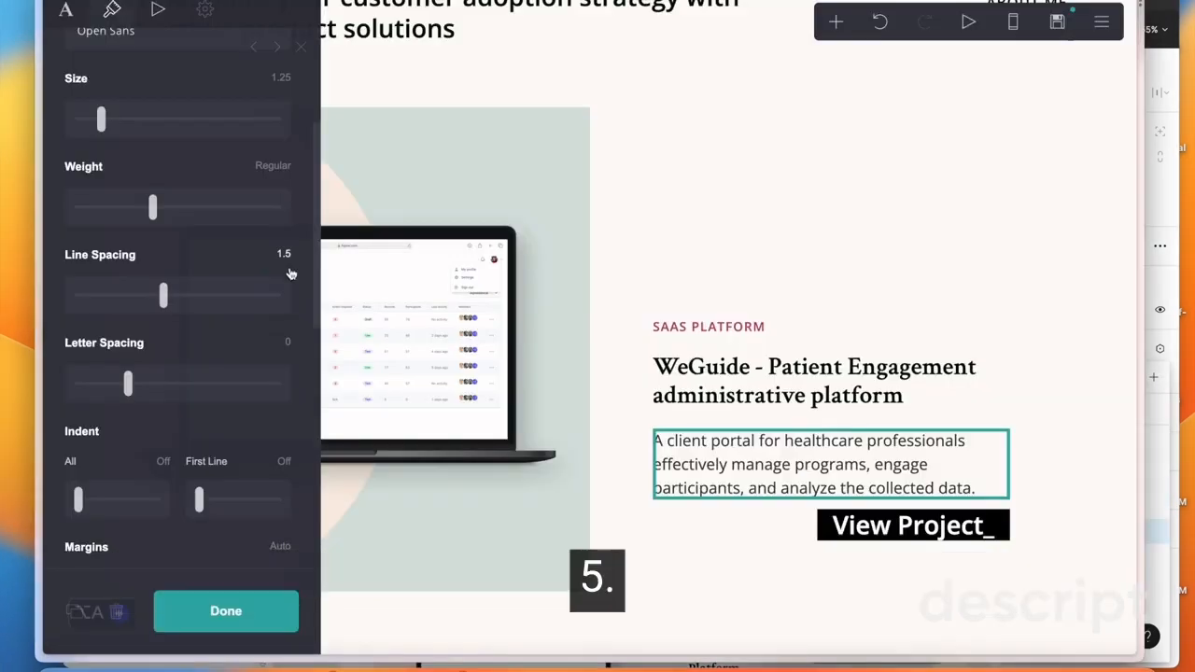
scroll(275, 338, down, 5)
scroll(281, 333, up, 8)
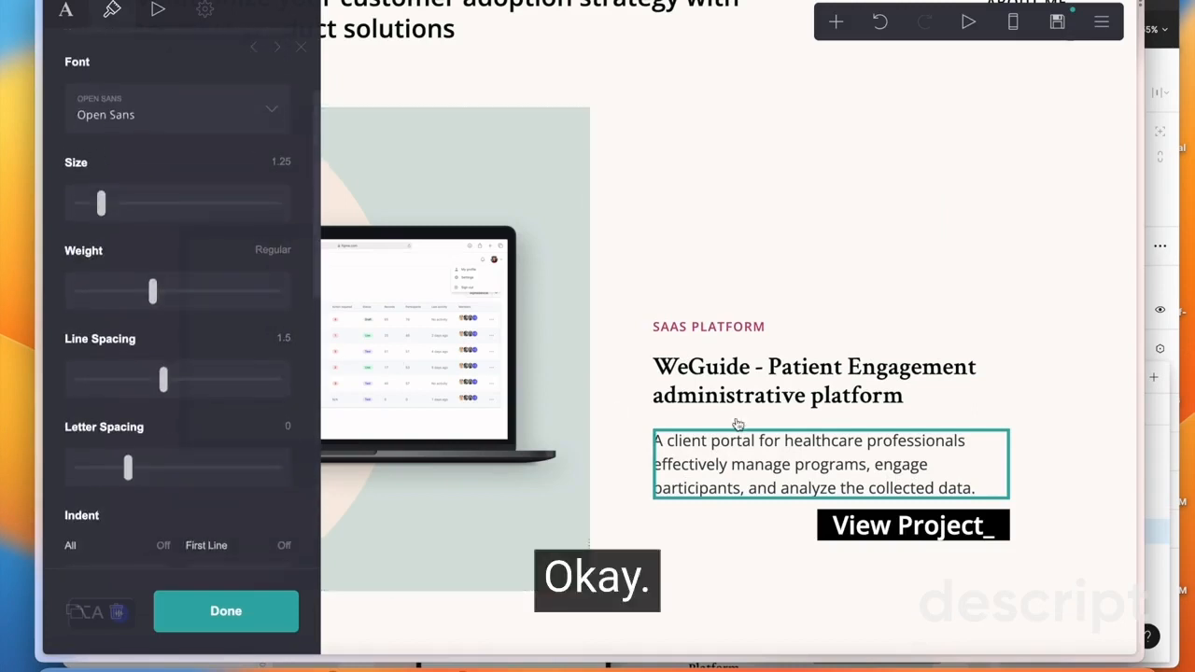
Set the vertical alignment of the project container's contents to Top
click(1040, 364)
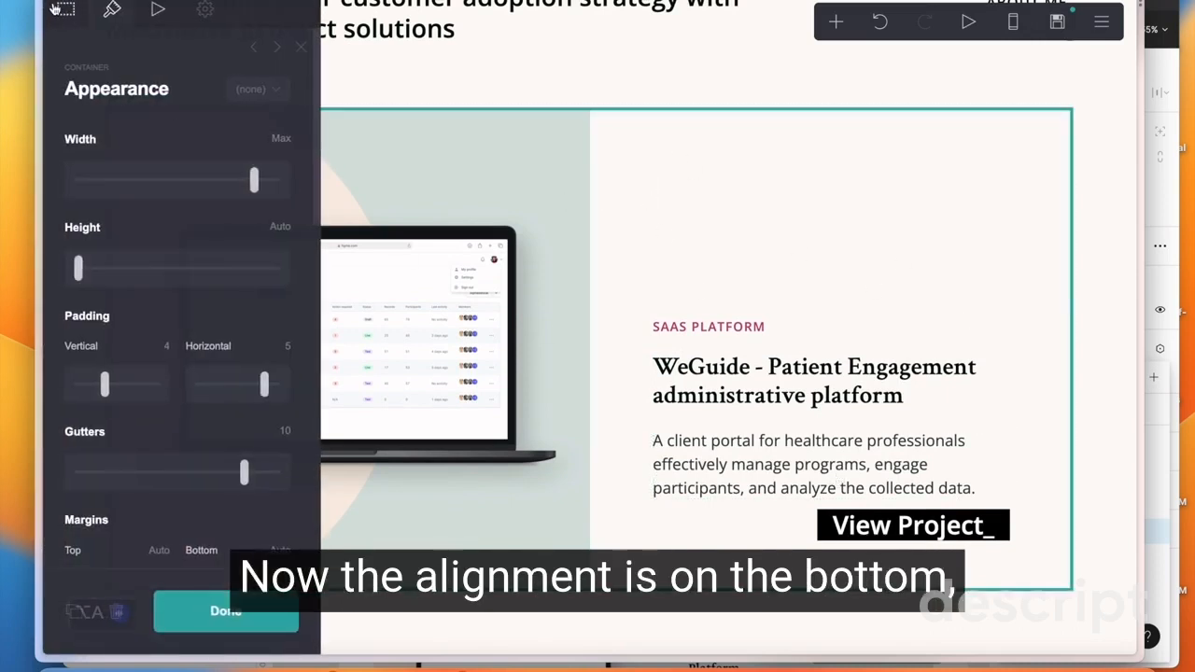
scroll(261, 271, down, 10)
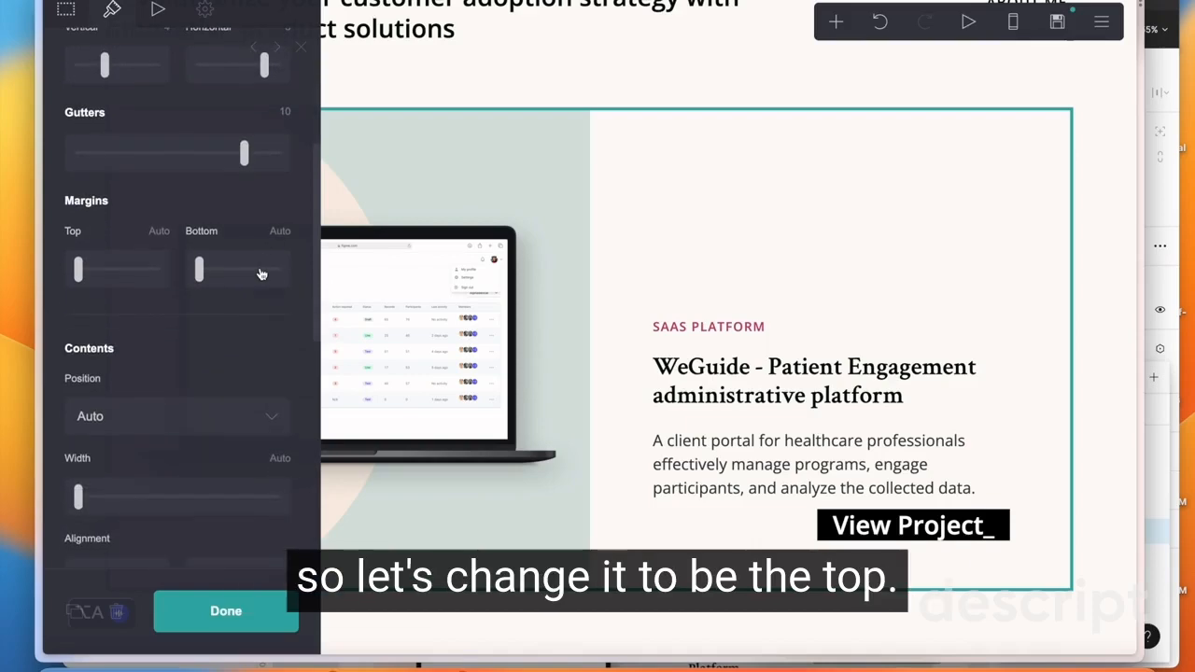
click(262, 286)
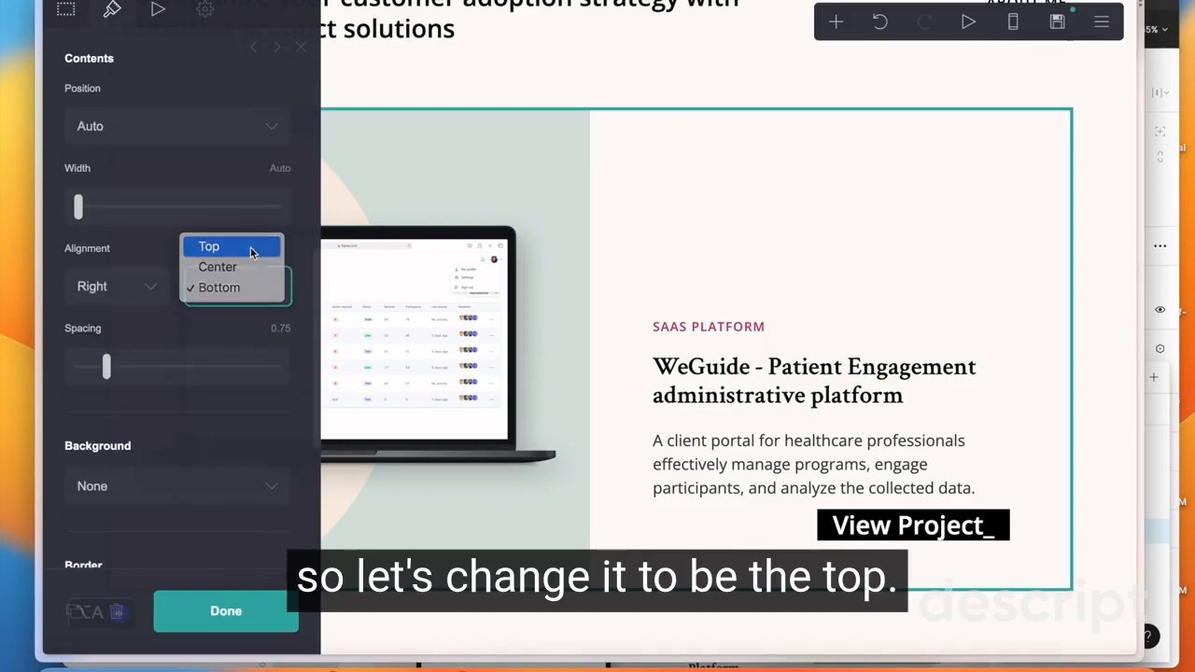
click(250, 249)
Compare the first project's text block spacing in Figma with the content spacing of the Carrd project container
click(1095, 320)
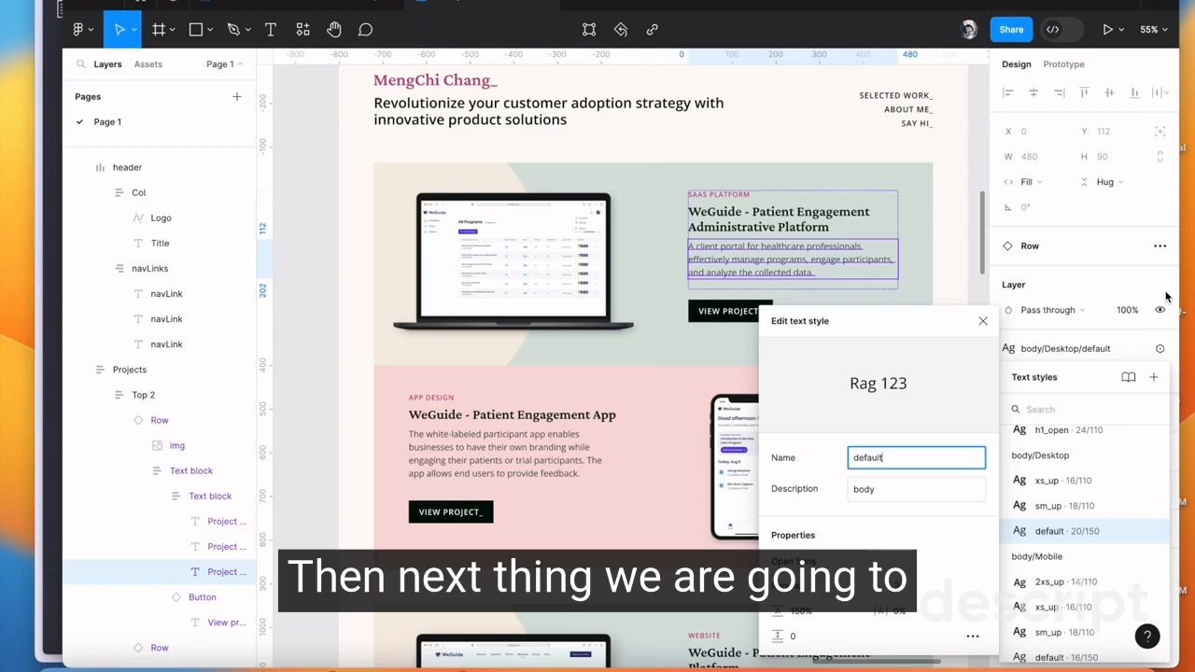
click(661, 316)
click(589, 305)
click(719, 291)
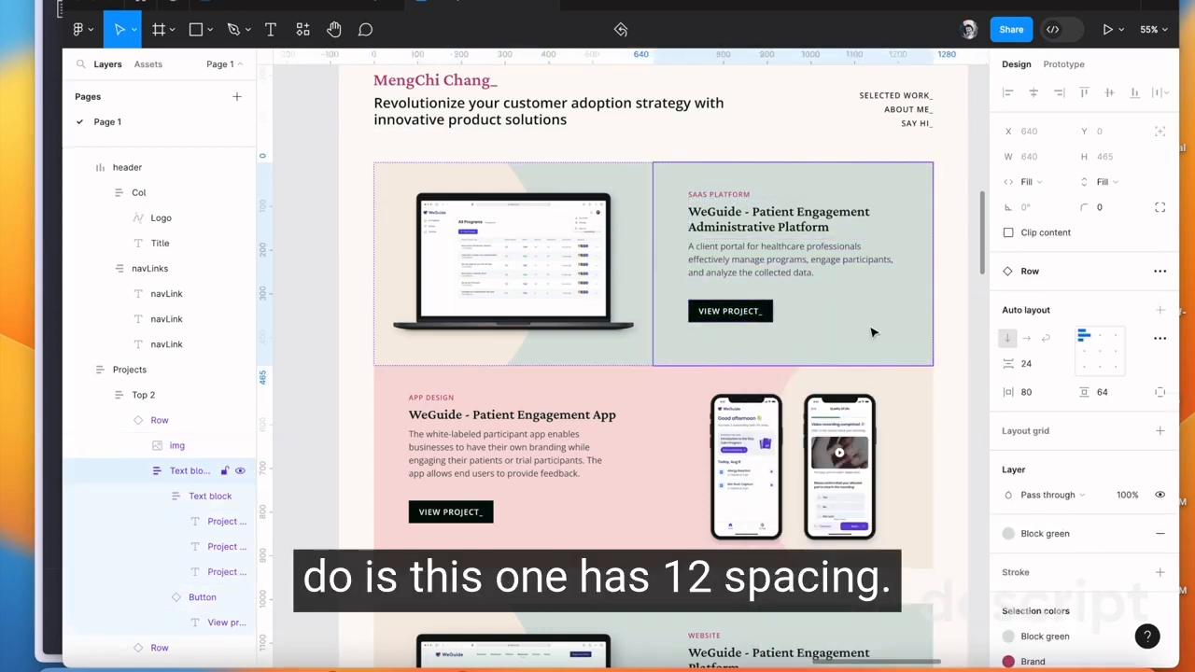
key(Return)
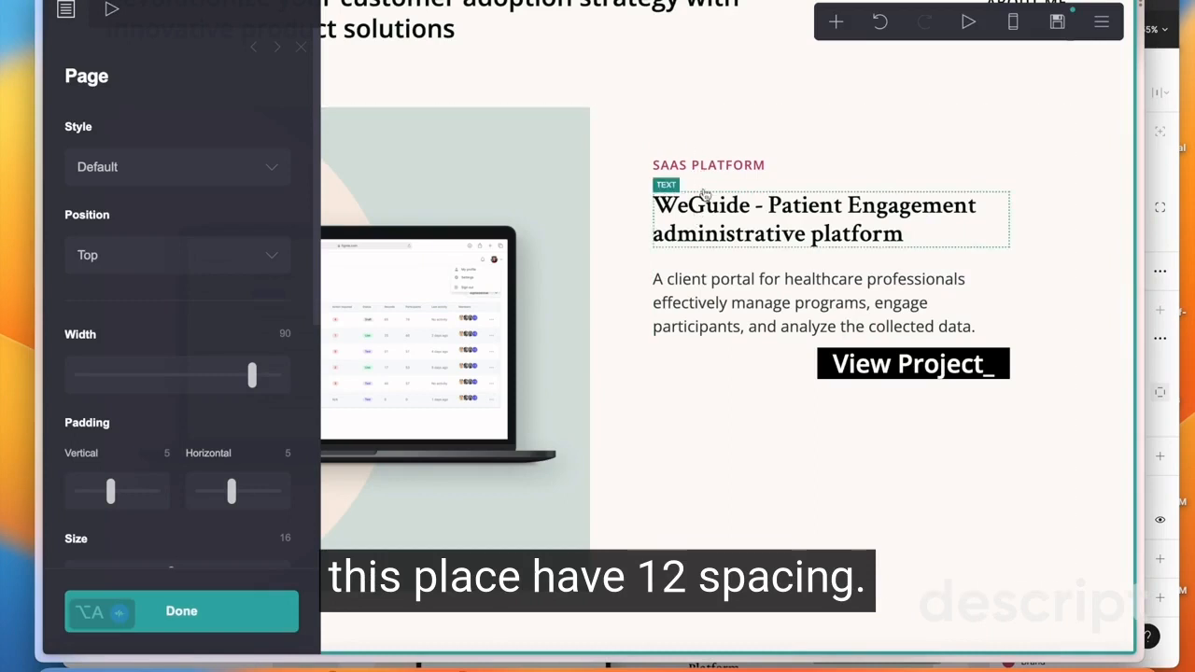
click(850, 136)
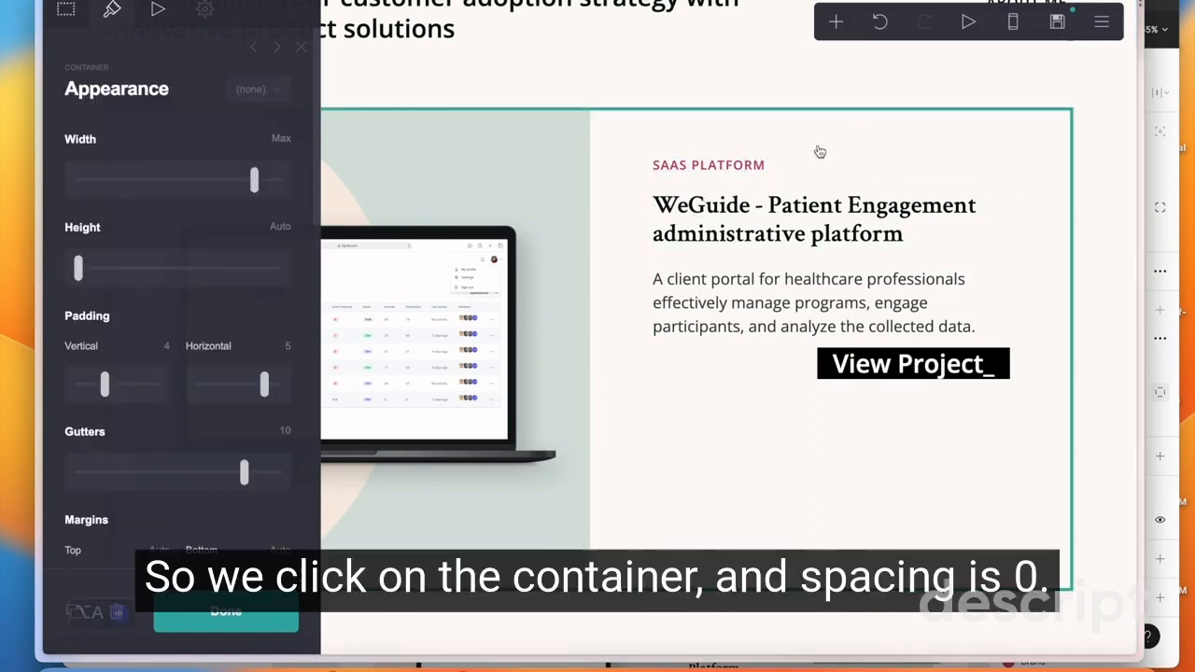
scroll(118, 301, down, 5)
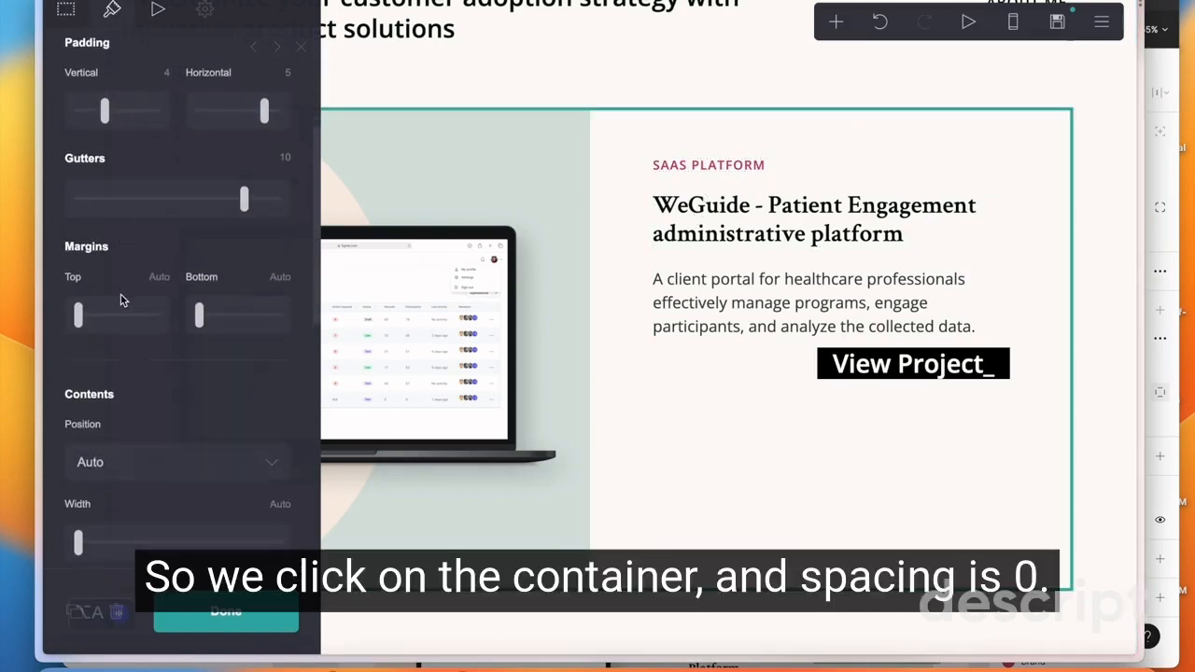
scroll(120, 299, down, 3)
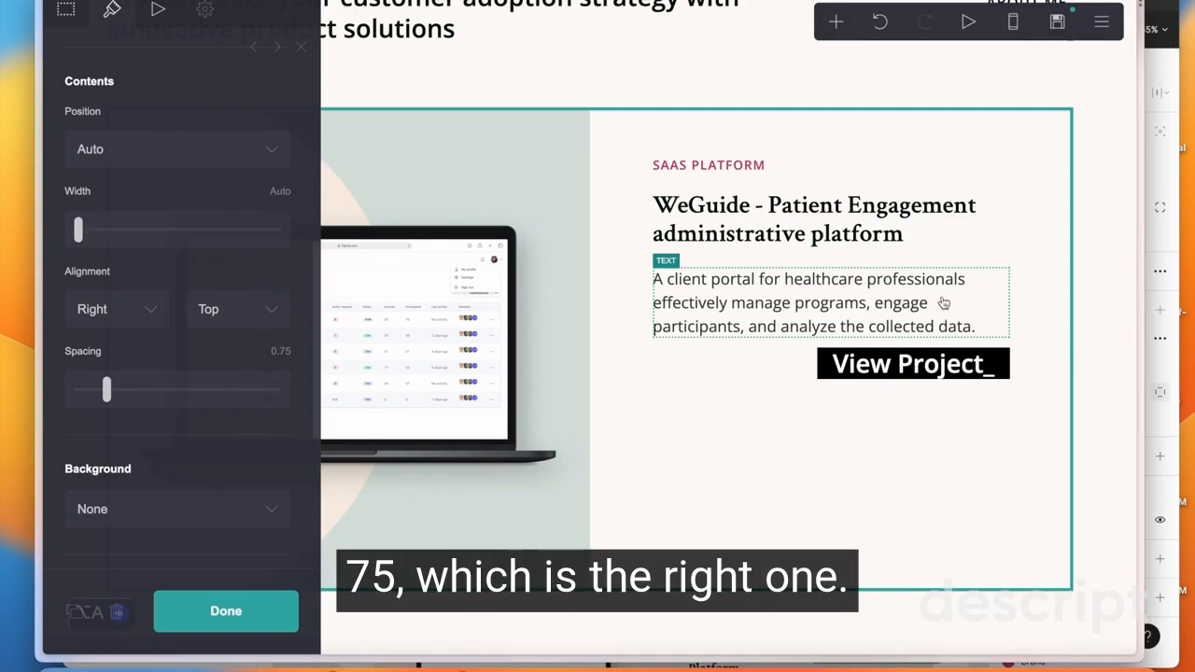
Inspect the Figma spacing between the first project's description and its View Project button, and return to the Carrd description text
click(1115, 318)
click(1155, 304)
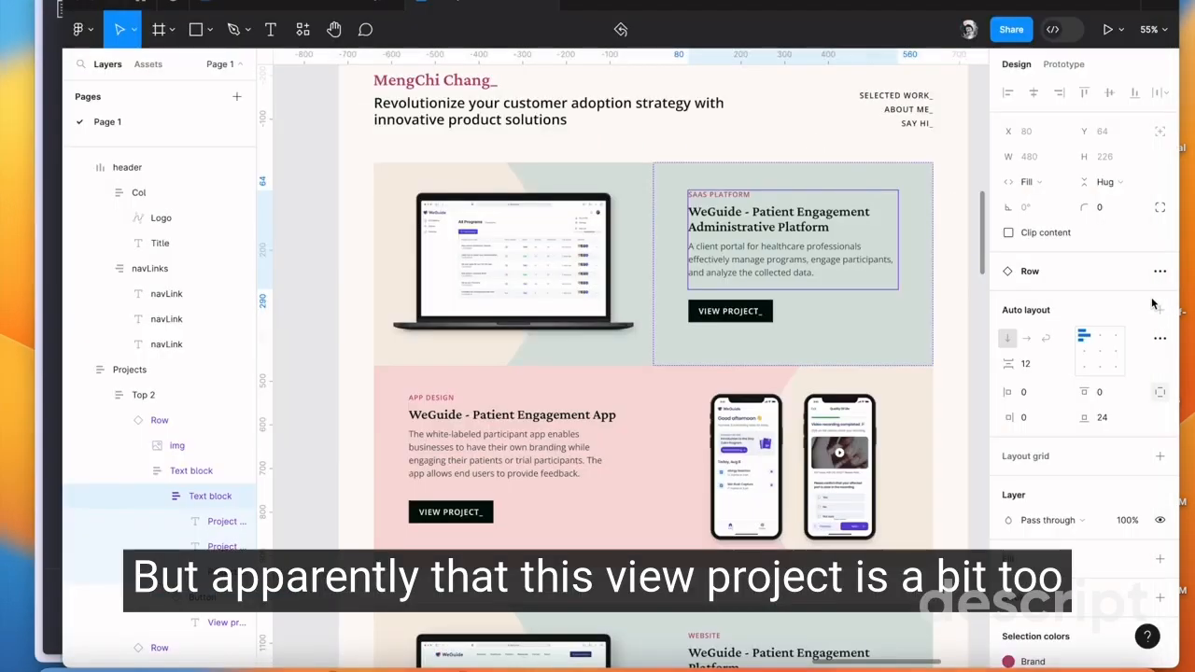
click(708, 310)
click(735, 283)
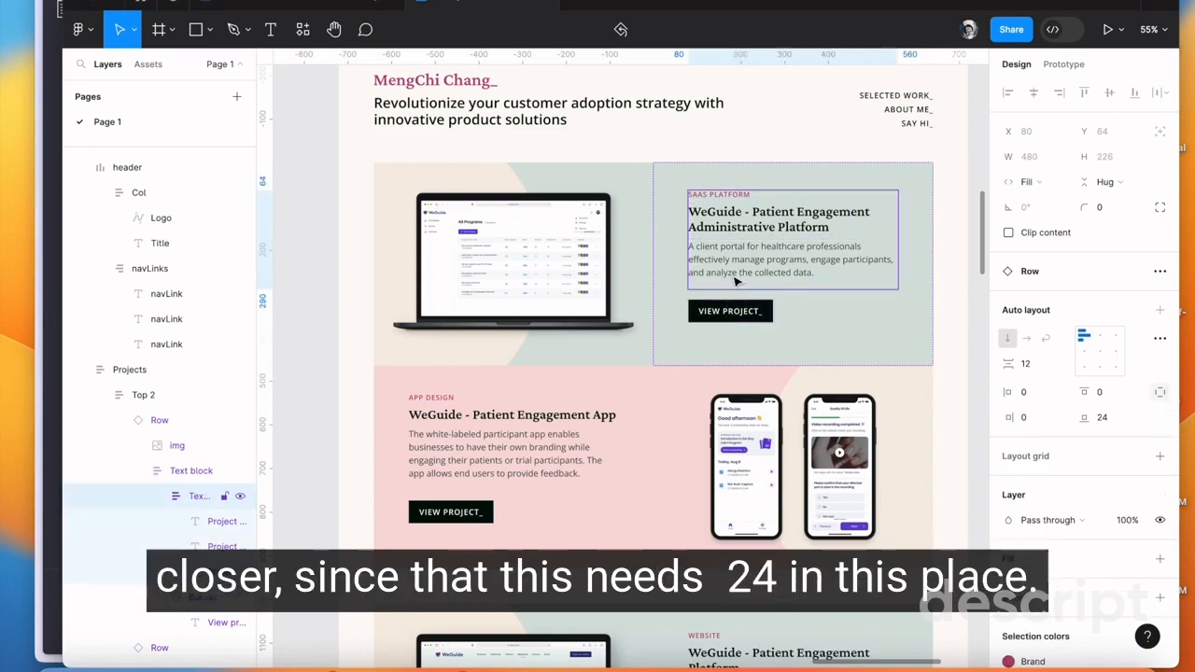
click(815, 311)
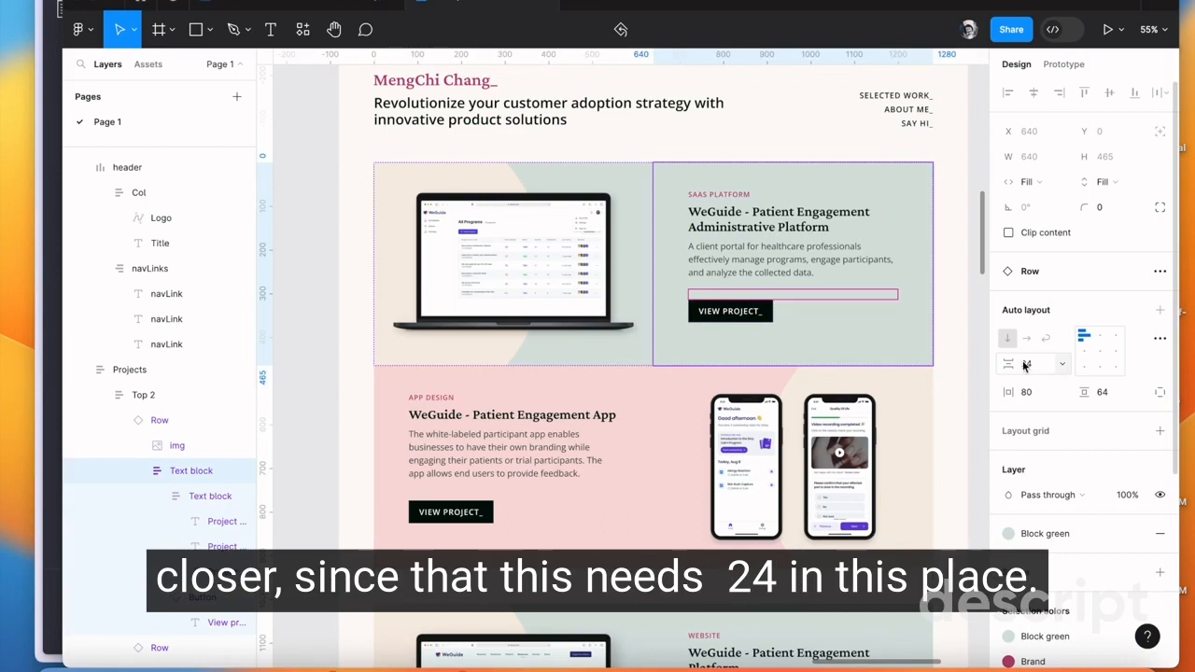
double_click(783, 263)
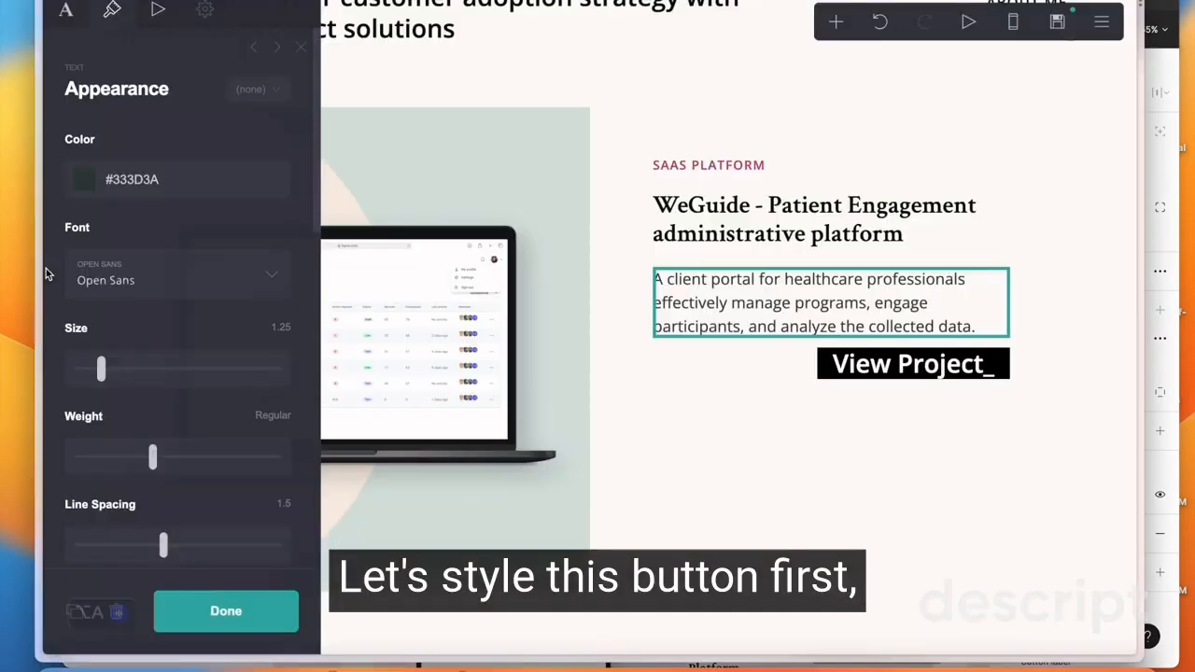
Set the View Project_ button's alignment to Left
click(735, 365)
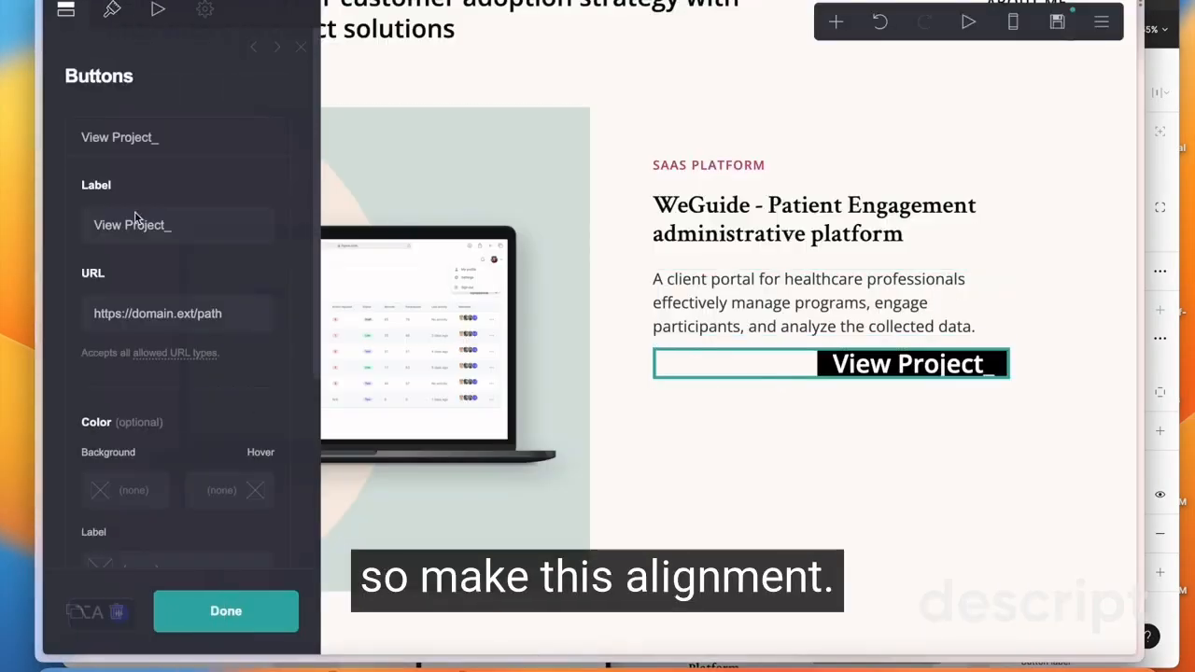
scroll(174, 312, down, 6)
click(112, 11)
scroll(183, 292, down, 15)
scroll(184, 296, down, 8)
scroll(183, 295, down, 2)
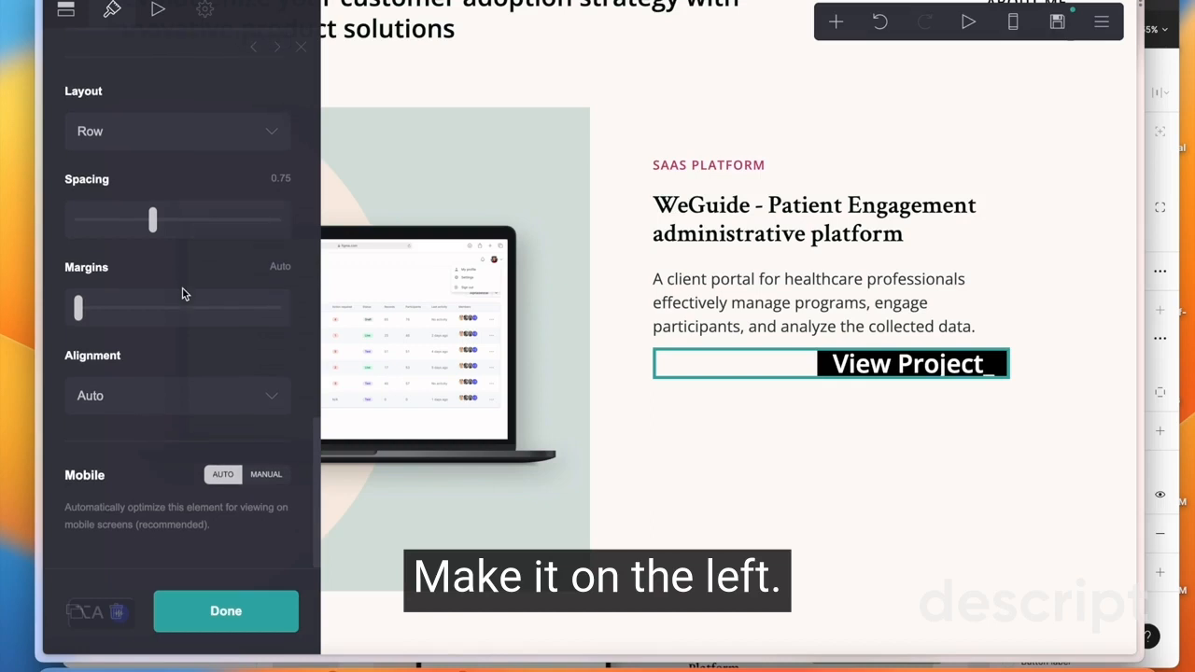
click(213, 415)
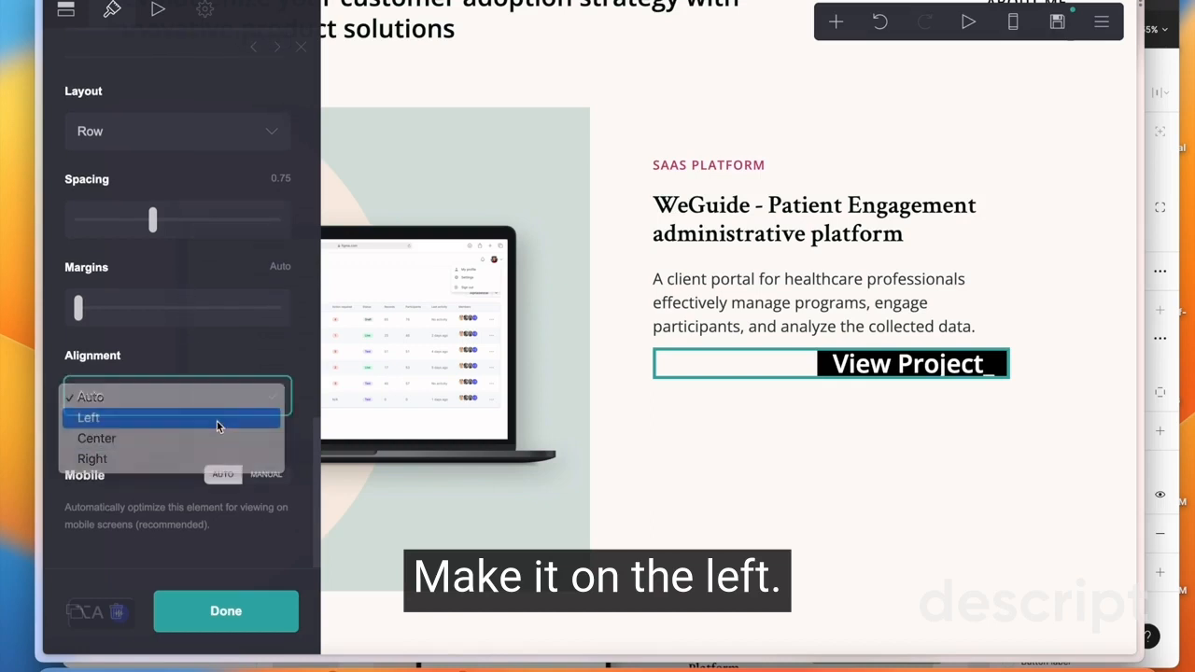
click(217, 421)
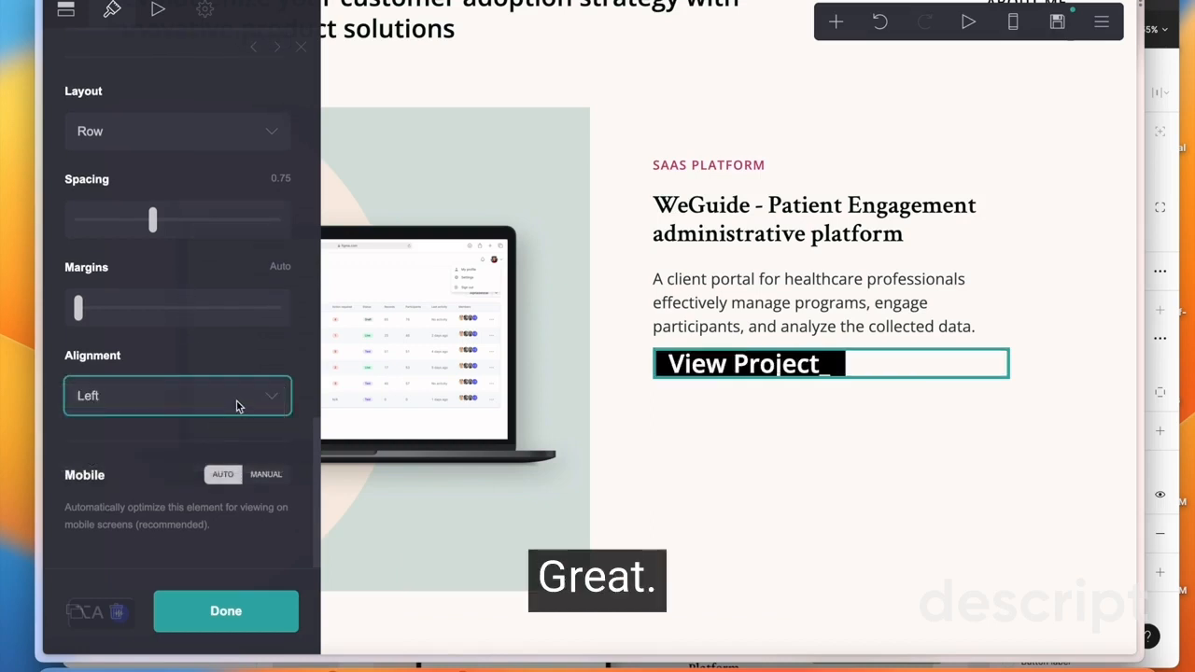
Look up the View Project button's sm_up text style in Figma and set the Carrd button label's size to 1.125
scroll(178, 358, up, 8)
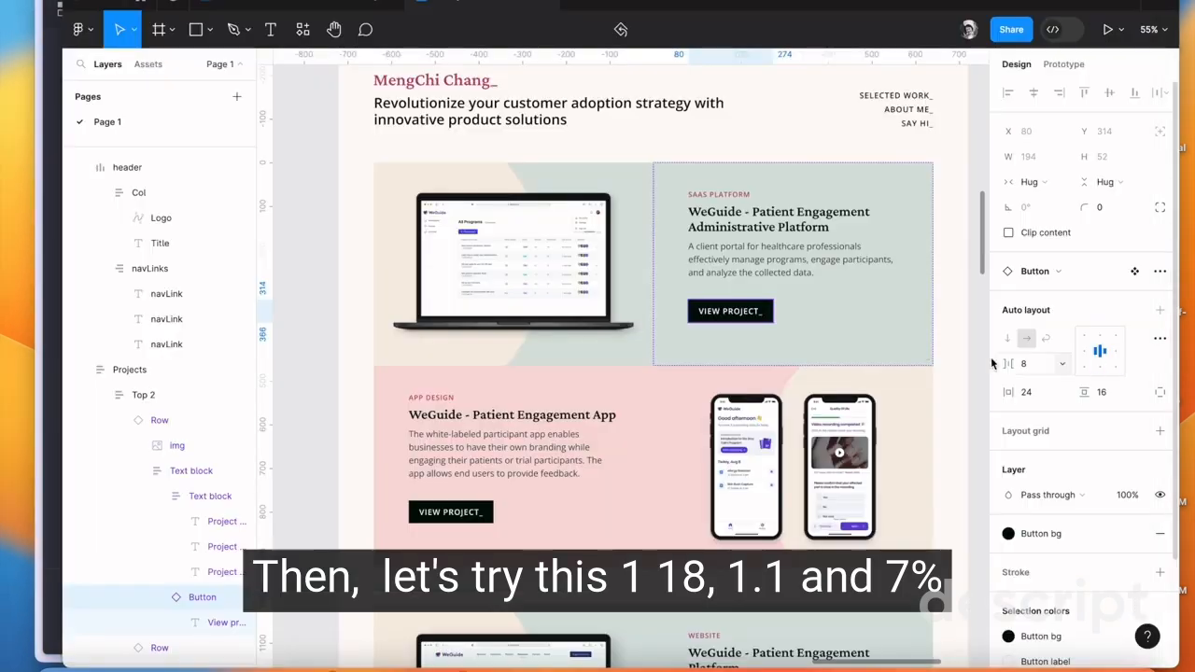
key(Return)
click(1091, 352)
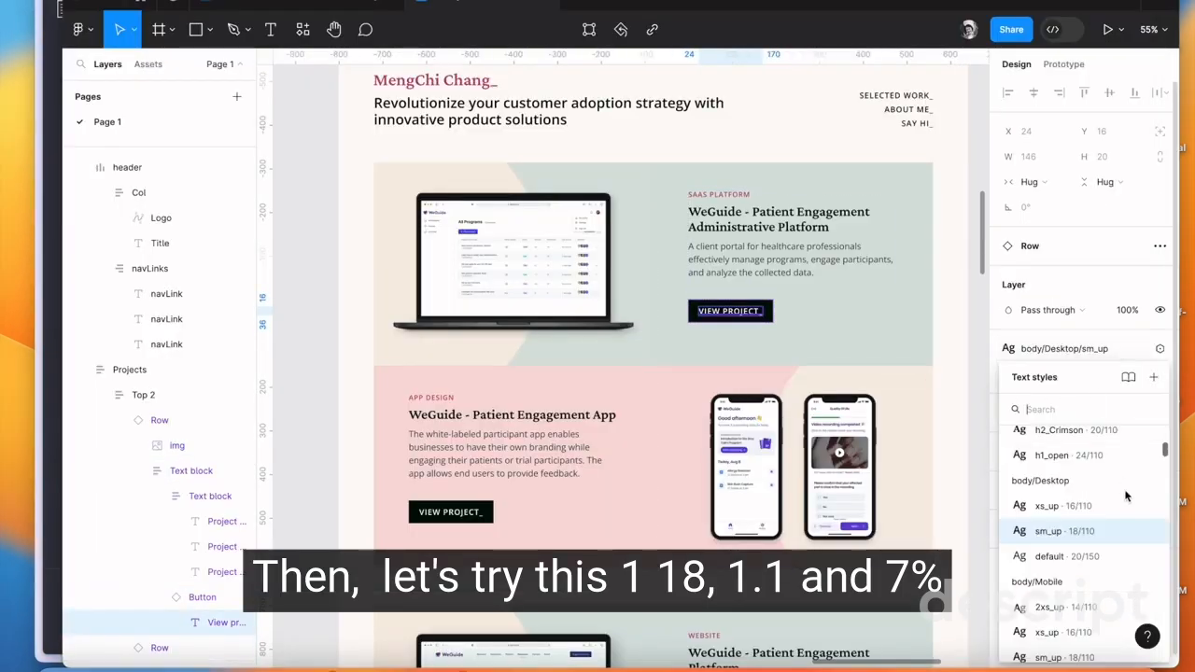
click(1151, 531)
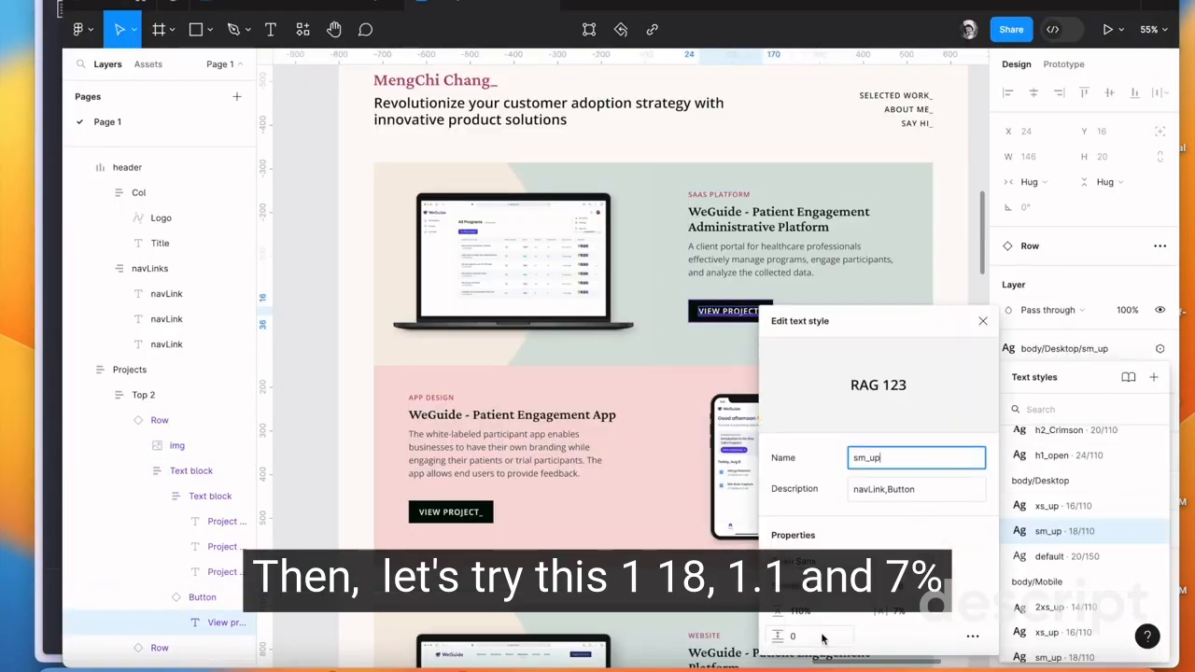
click(52, 291)
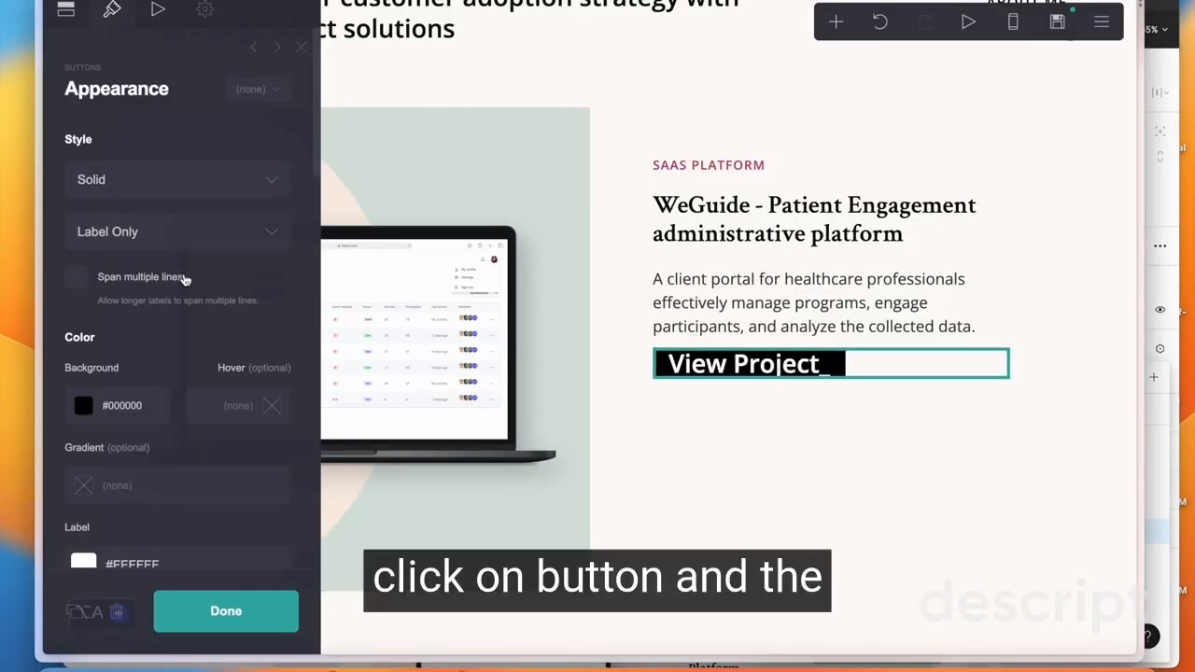
scroll(179, 277, down, 2)
scroll(168, 280, down, 1)
click(124, 258)
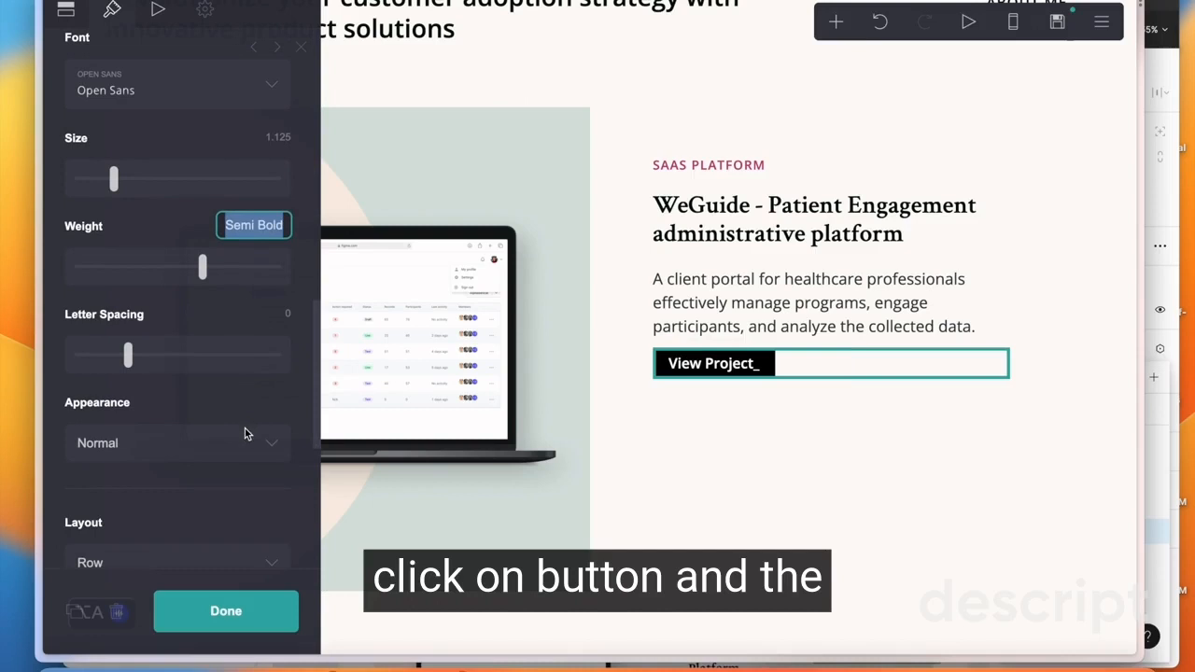
Style the View Project_ button label with Uppercase appearance, 0.075 letter spacing and Medium weight
click(248, 439)
click(240, 488)
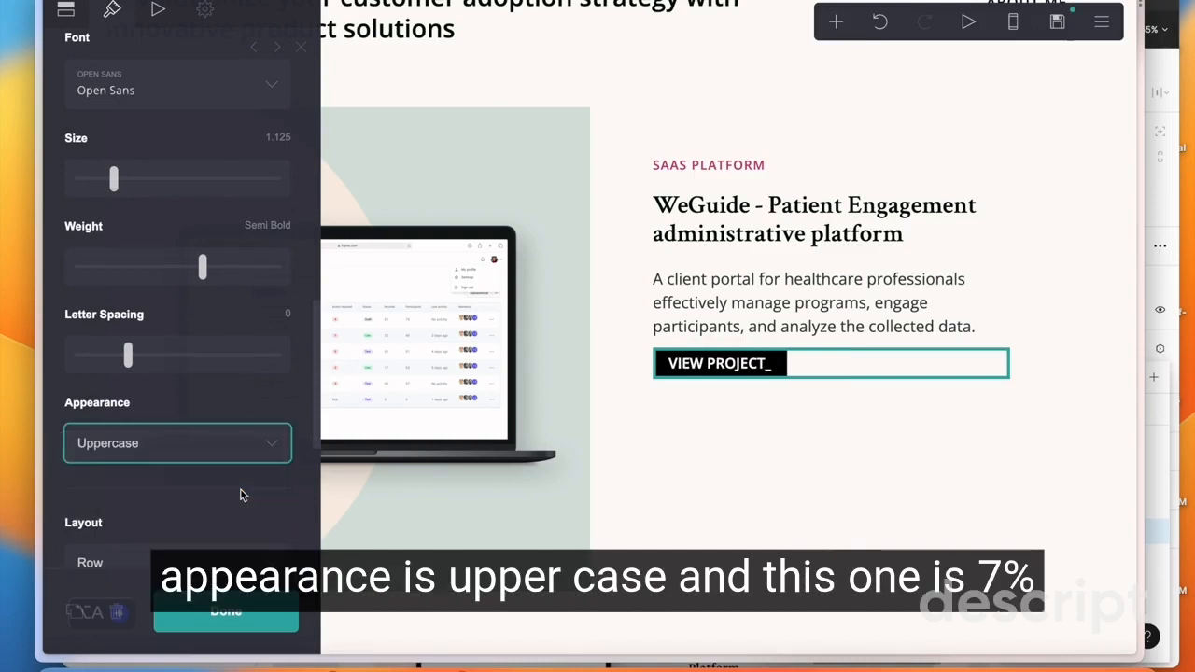
click(280, 314)
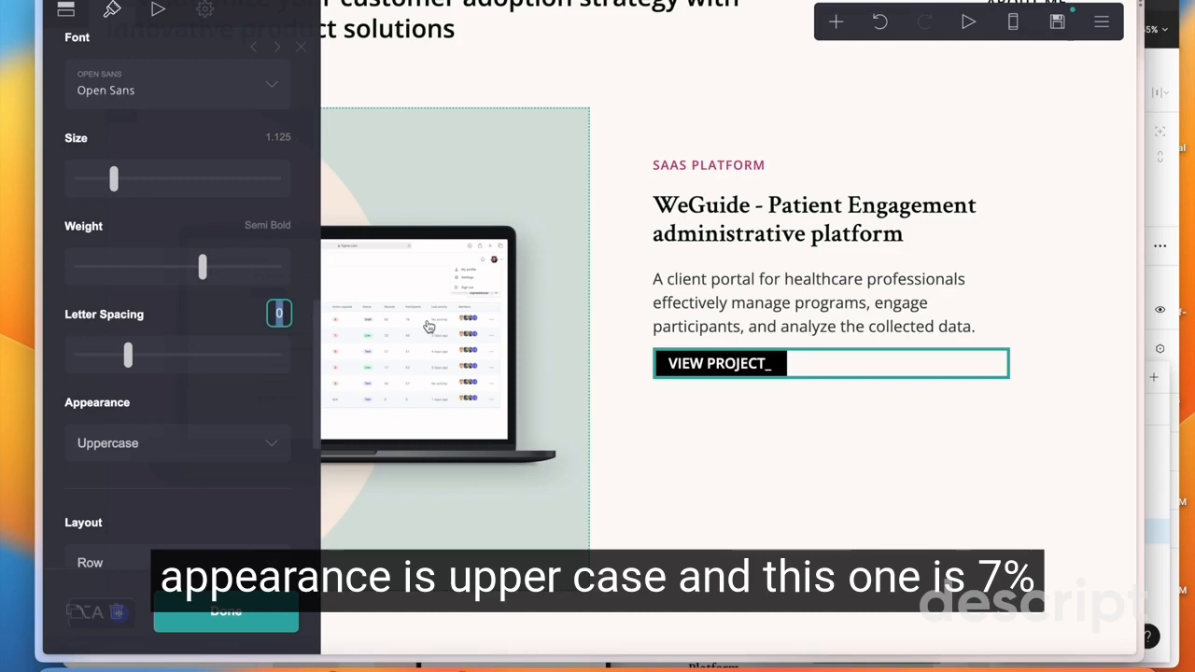
text(.075)
key(Return)
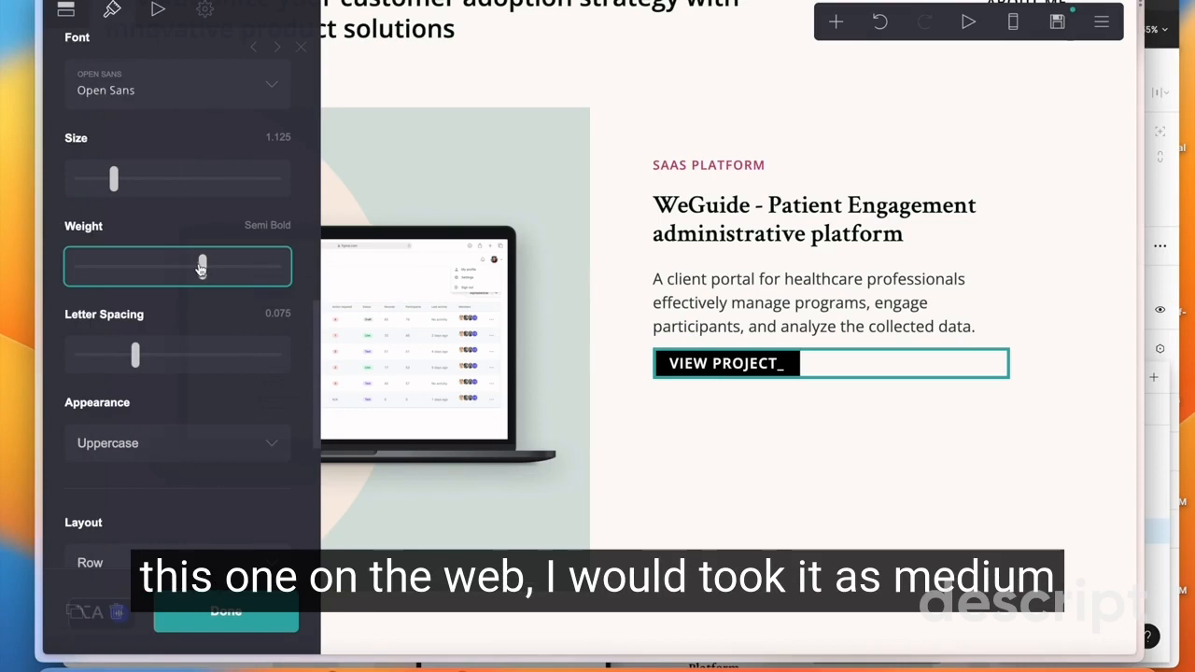
drag(193, 270, 186, 271)
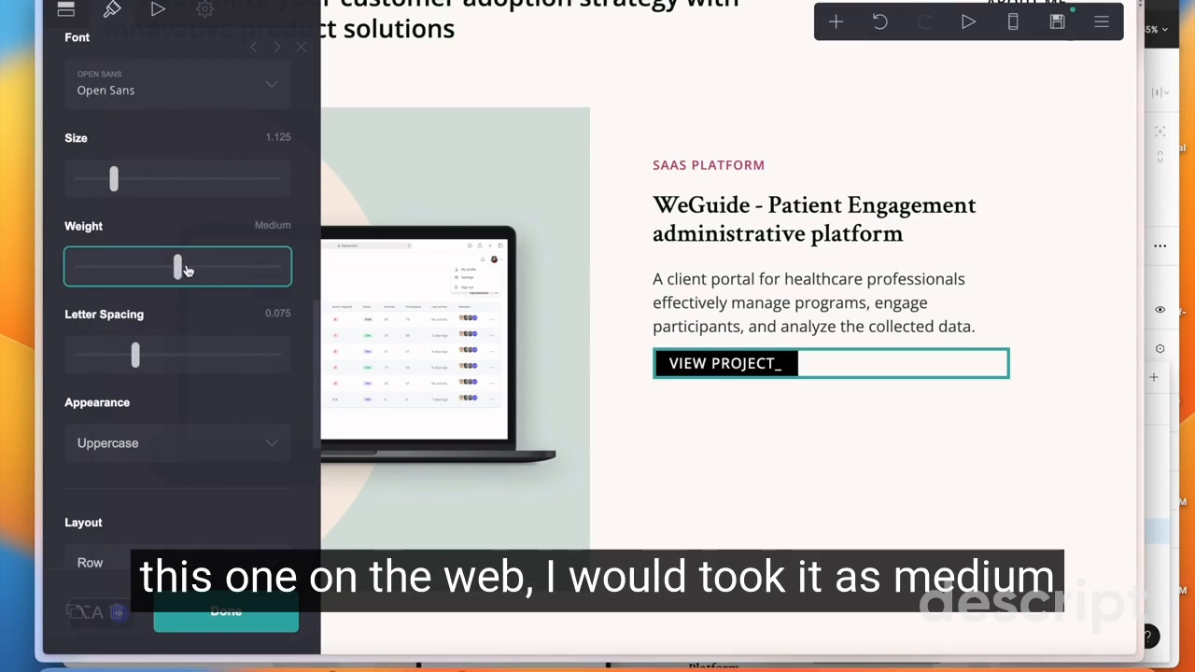
Look up the View Project button's Button bg colour in Figma and set the Carrd button's background to #000D09
click(911, 500)
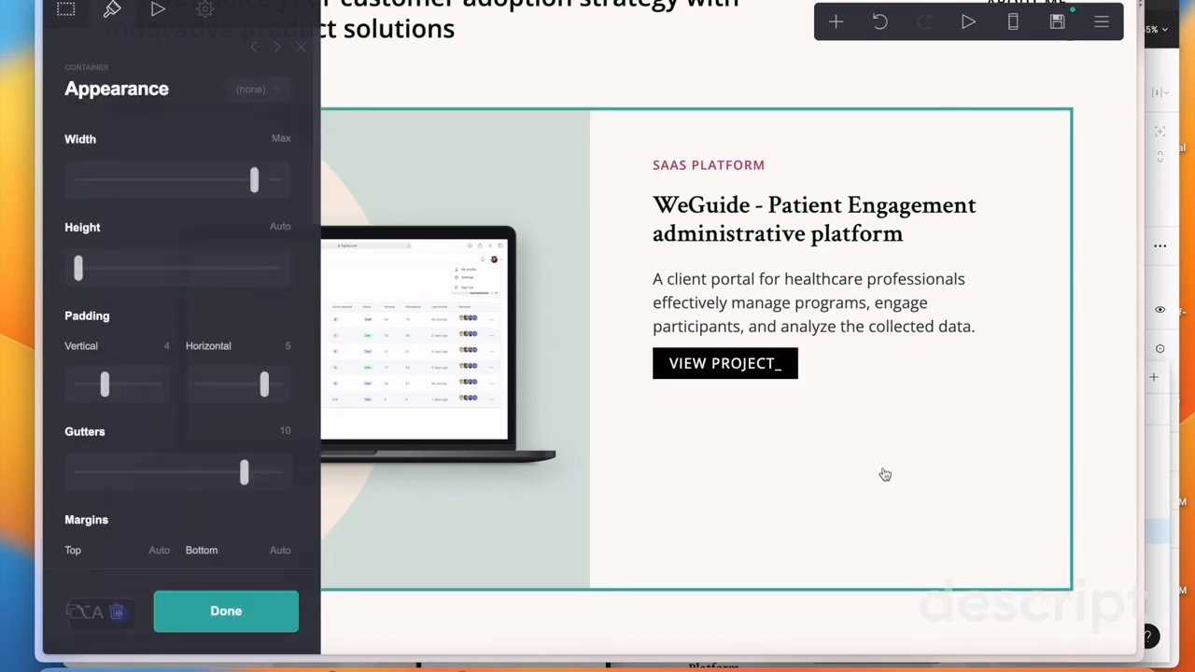
click(775, 377)
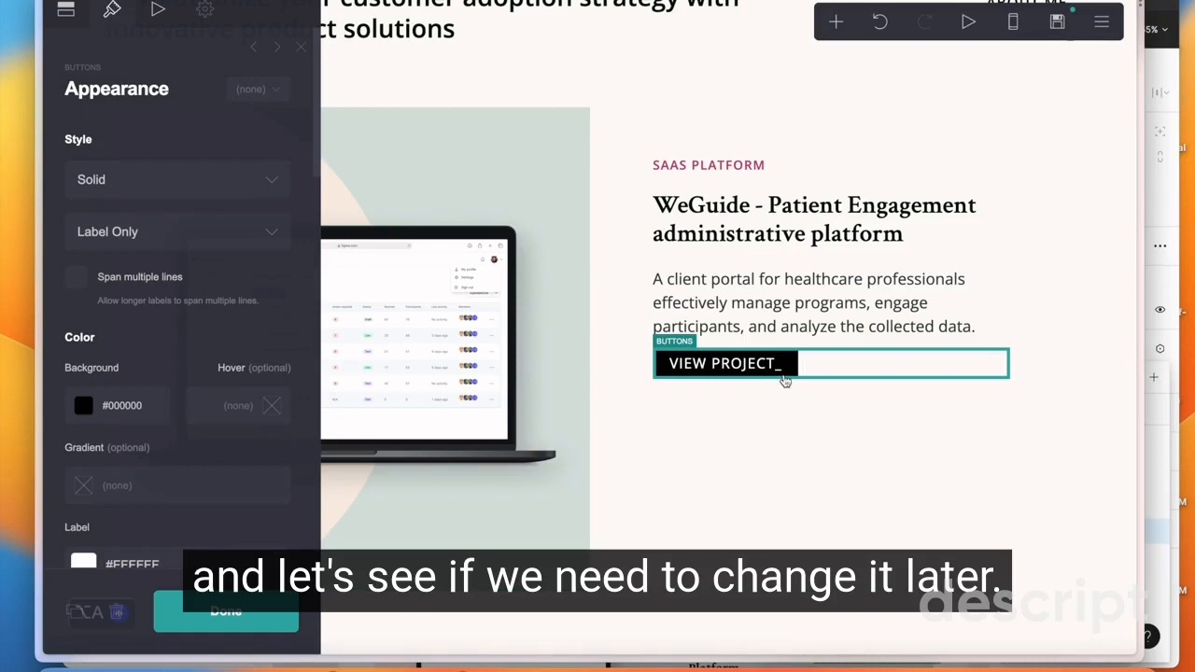
scroll(165, 270, down, 4)
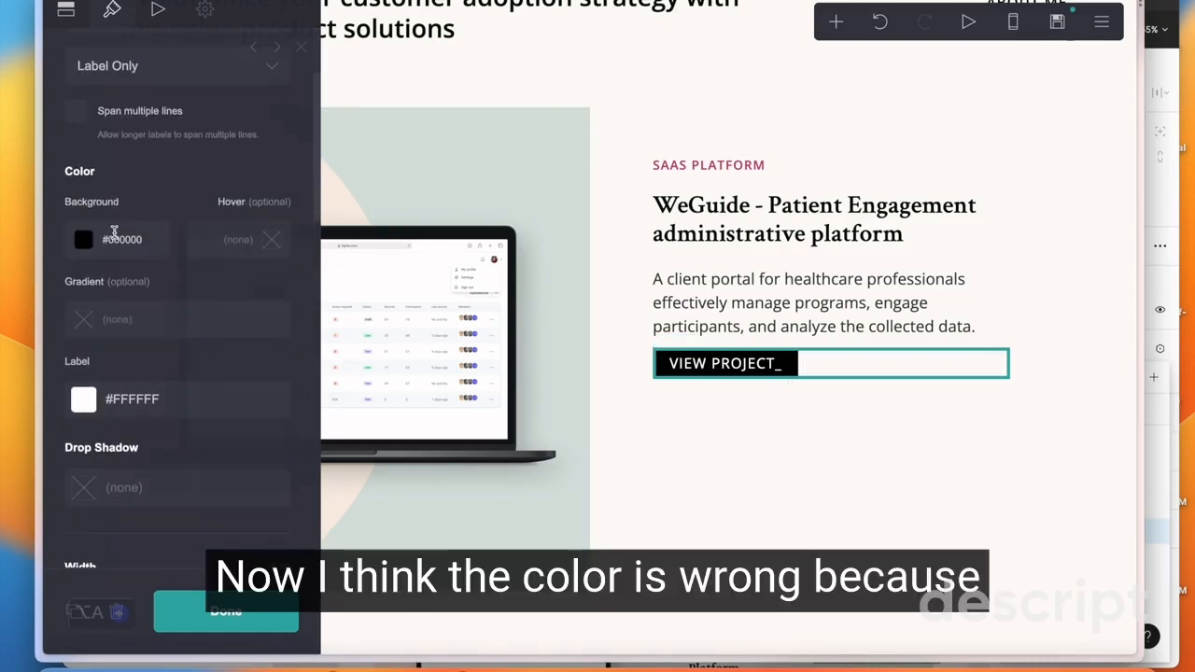
click(115, 239)
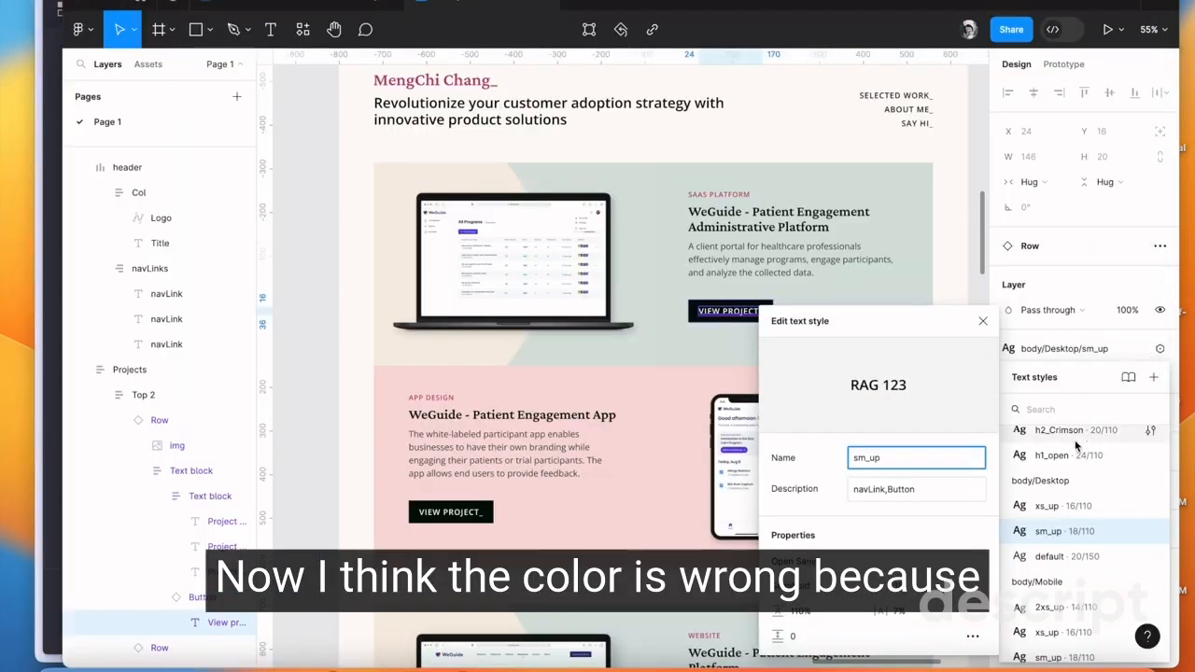
click(982, 320)
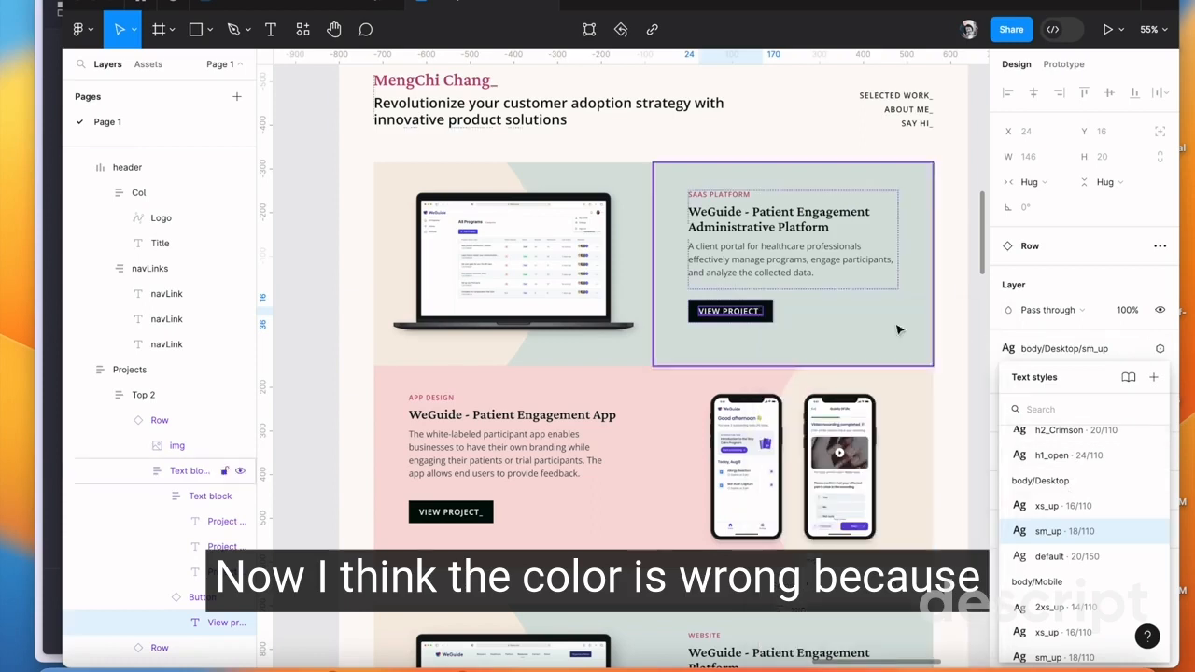
click(778, 309)
click(1083, 533)
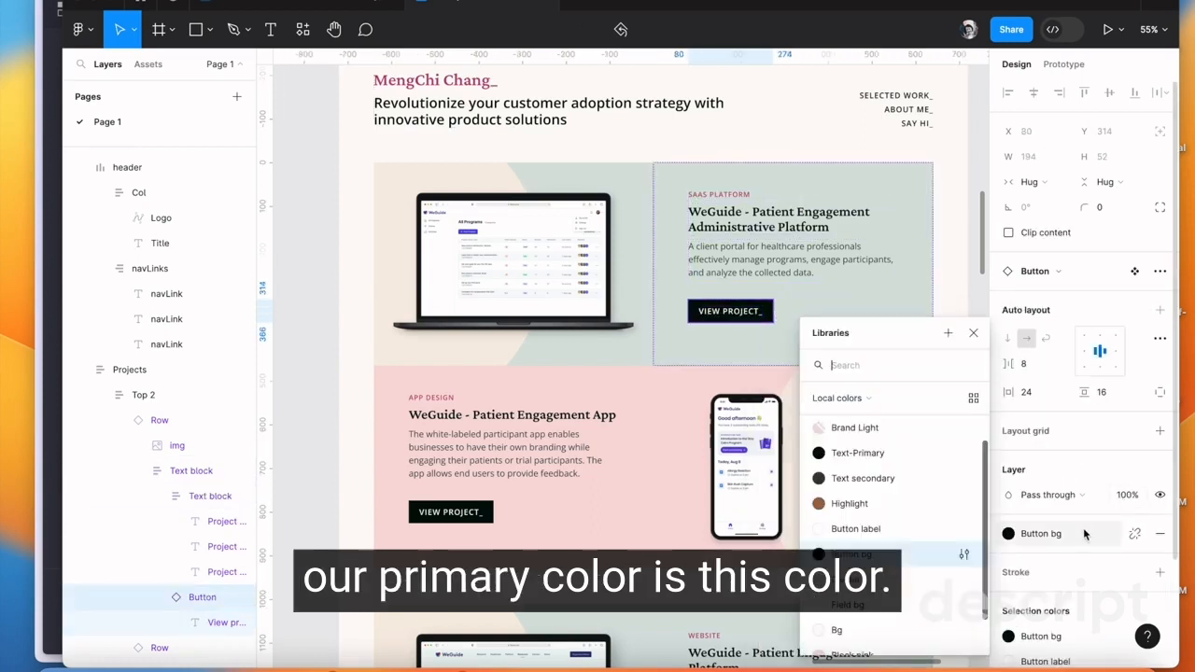
click(964, 554)
click(629, 636)
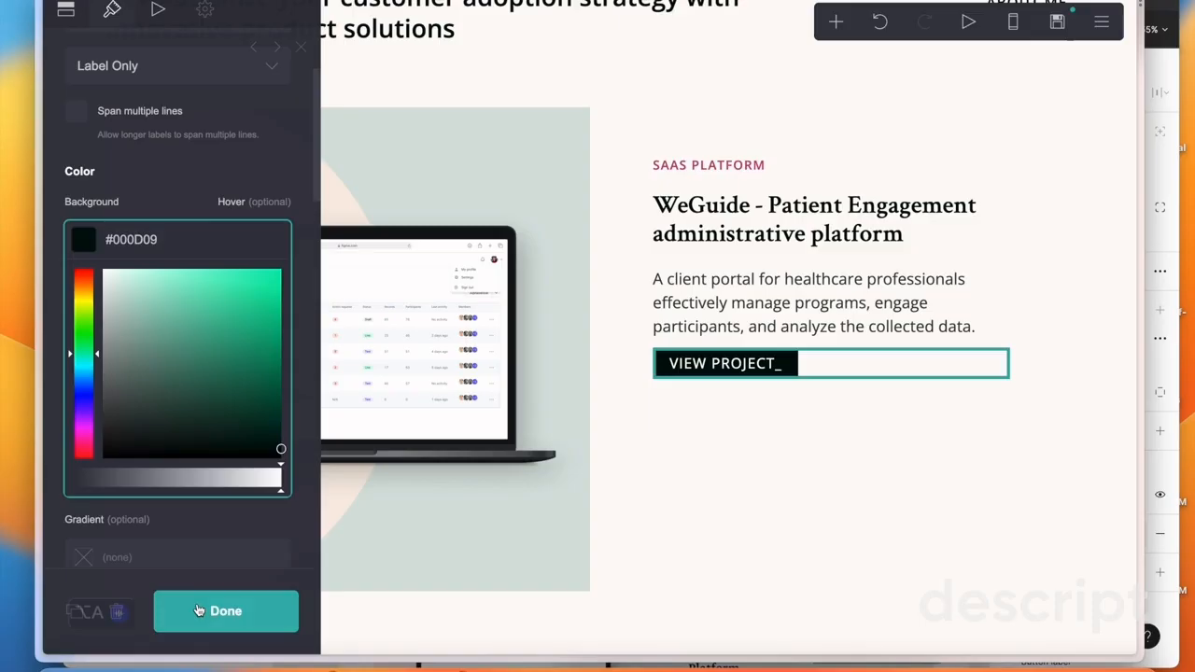
click(202, 612)
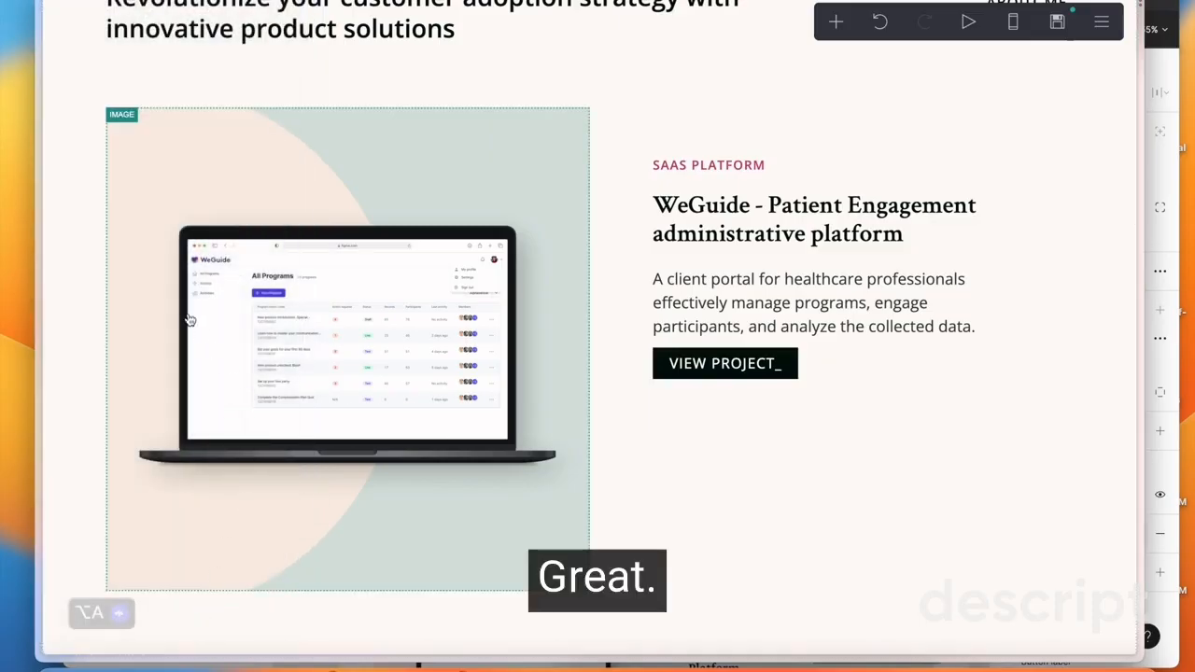
Set the View Project_ button's height to 3.25, keeping its width on Auto
click(694, 370)
scroll(203, 309, down, 5)
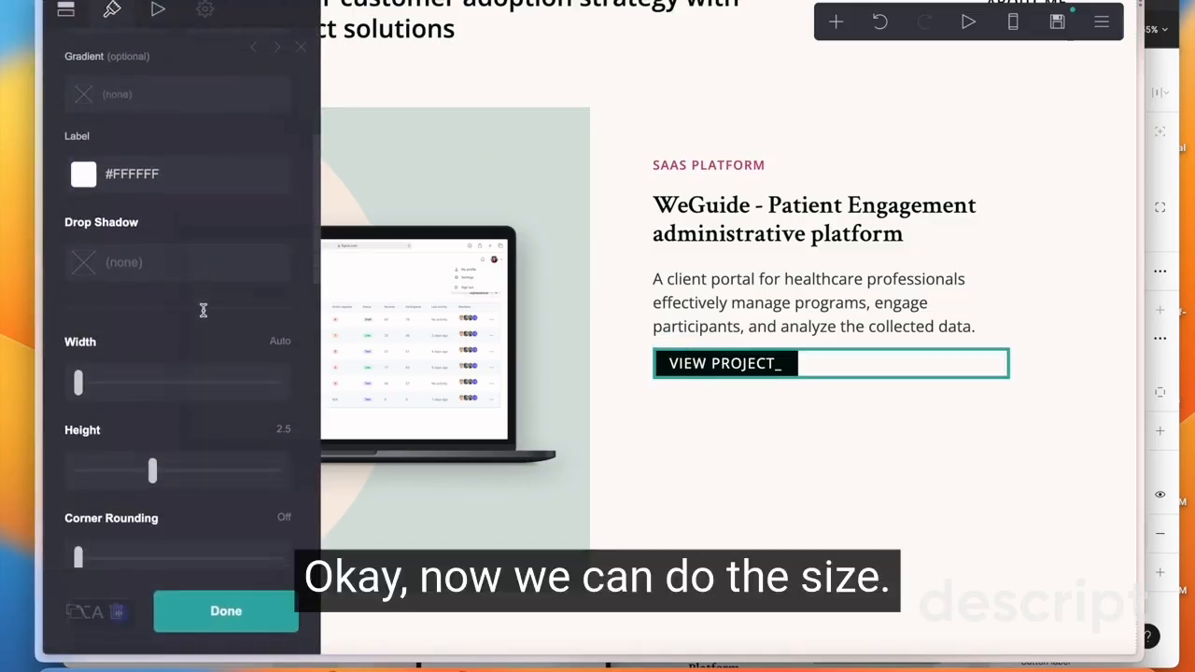
scroll(203, 316, down, 8)
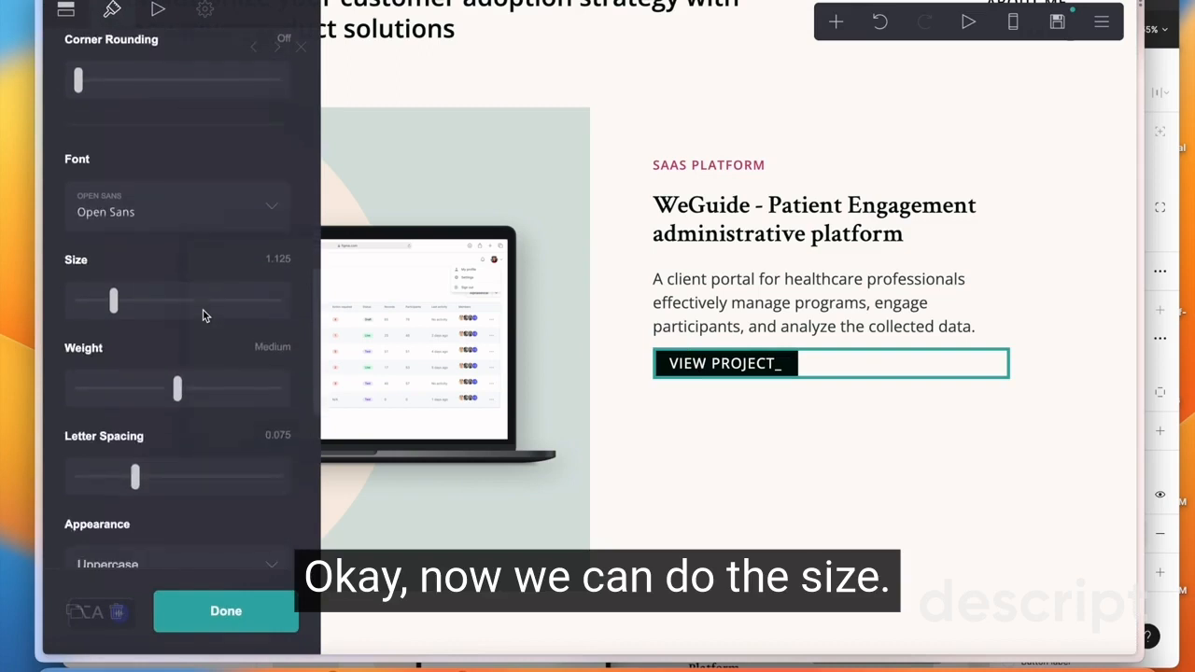
scroll(203, 316, down, 2)
scroll(168, 374, up, 6)
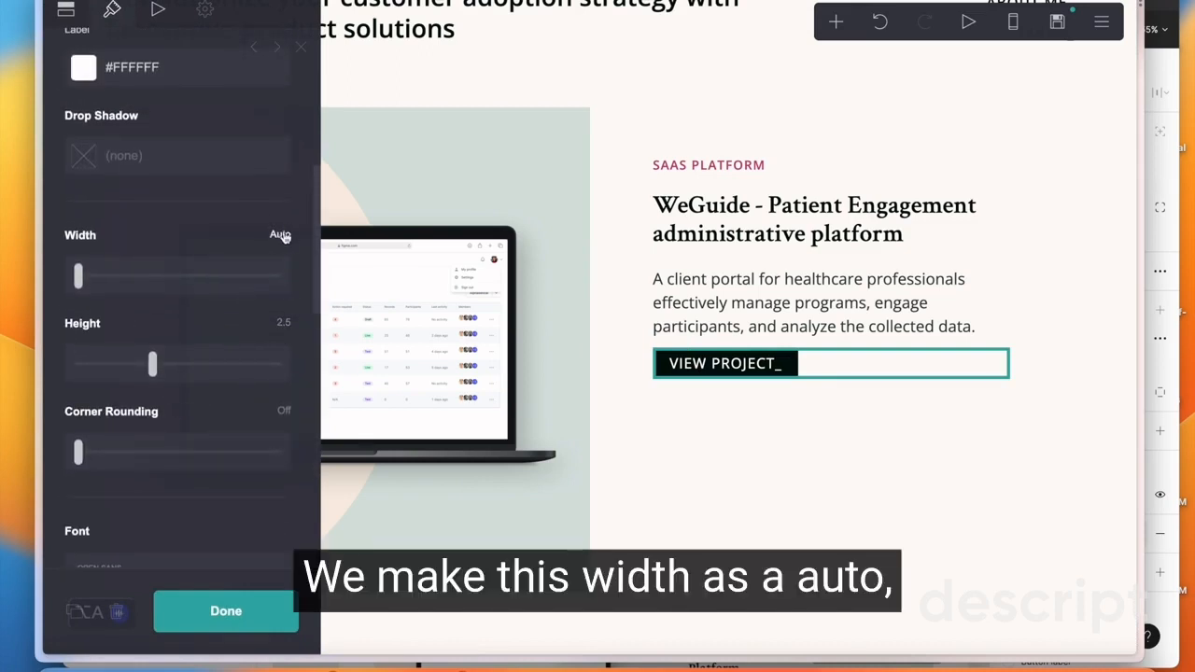
click(281, 323)
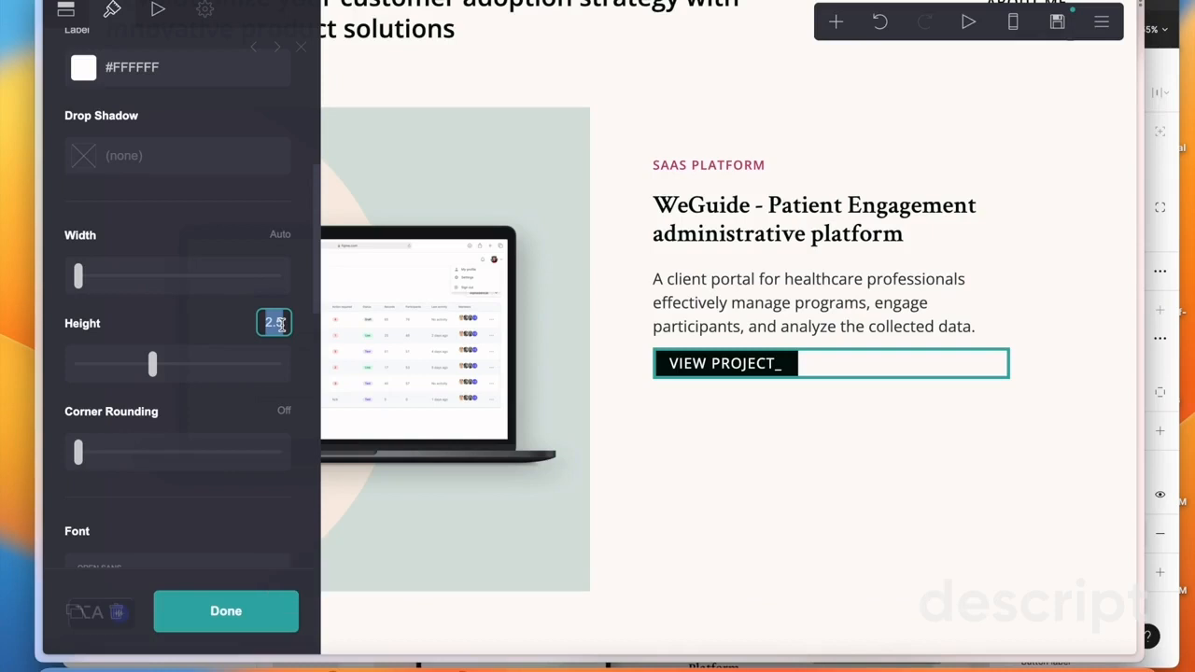
key(alt+space)
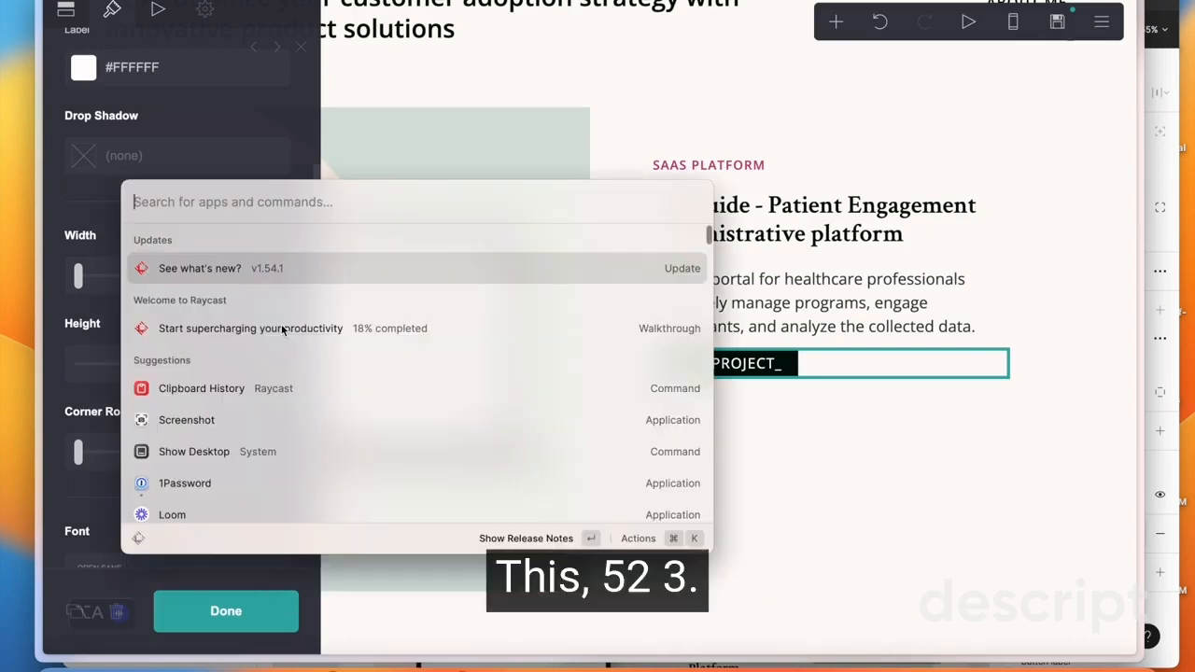
text(52)
click(106, 339)
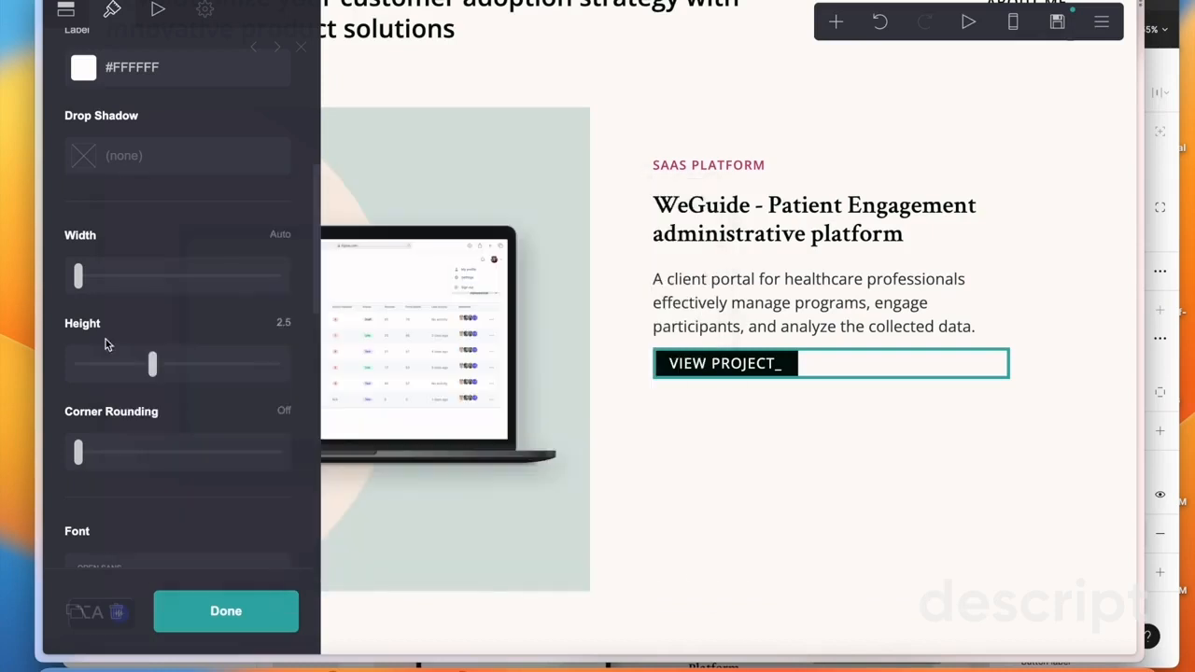
click(280, 324)
text(3)
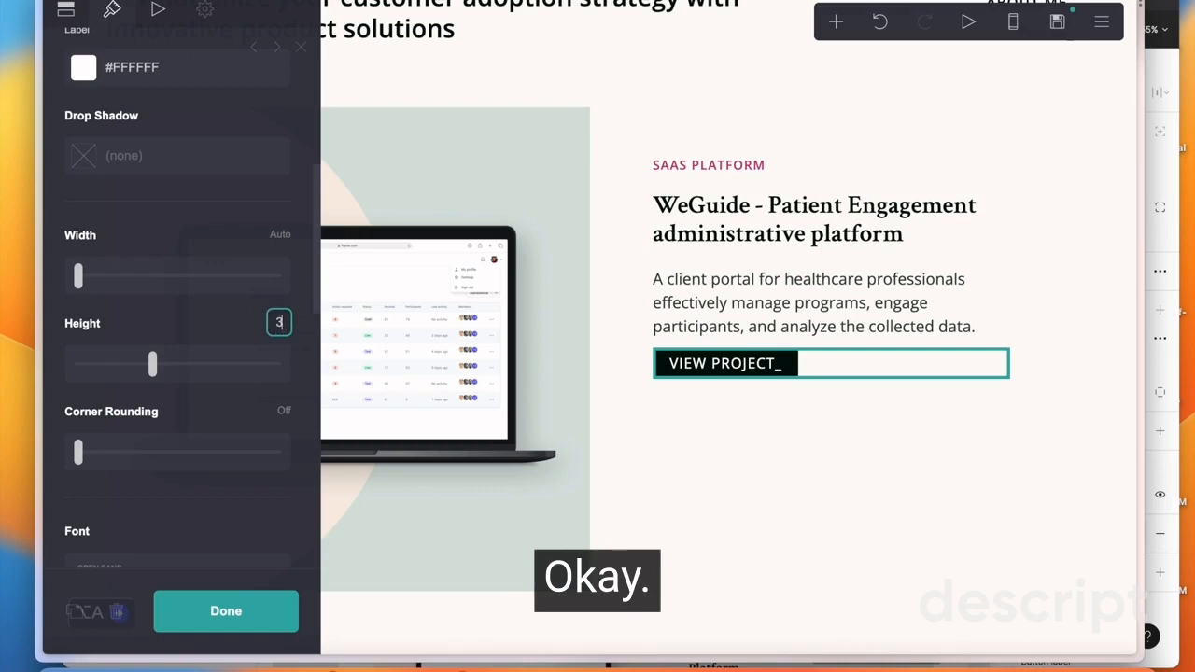
text(.25)
key(Return)
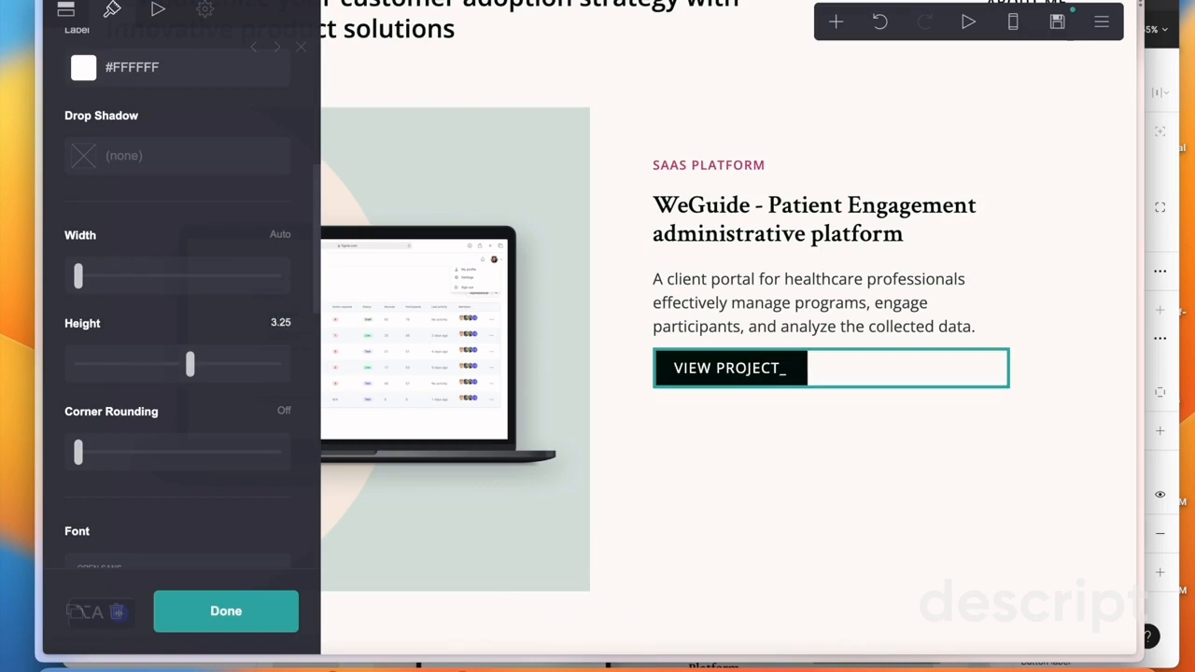
Check the spacing between the description and the View Project_ button, and set the button's margins to 3
click(1065, 336)
click(878, 315)
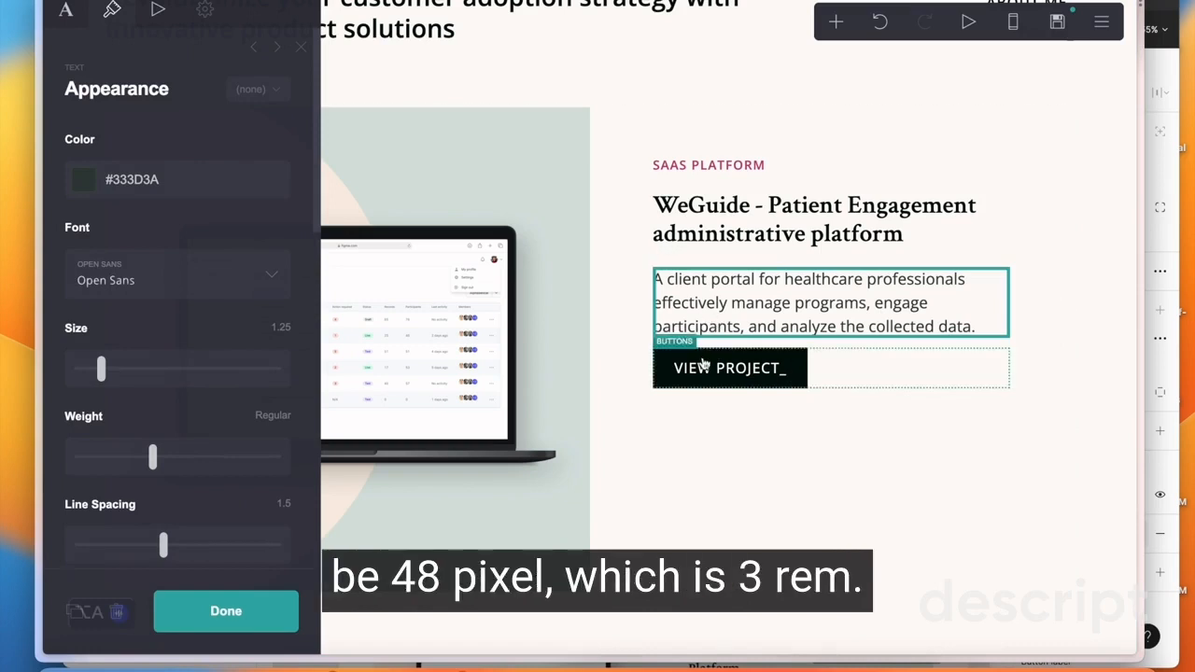
click(719, 322)
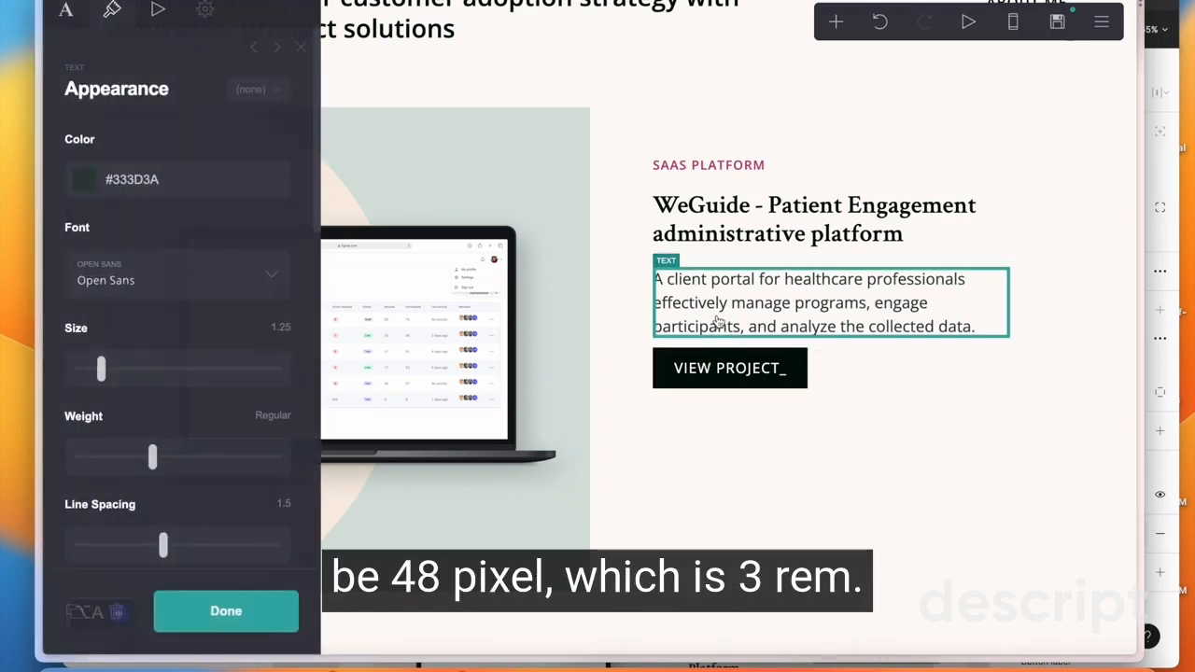
click(719, 258)
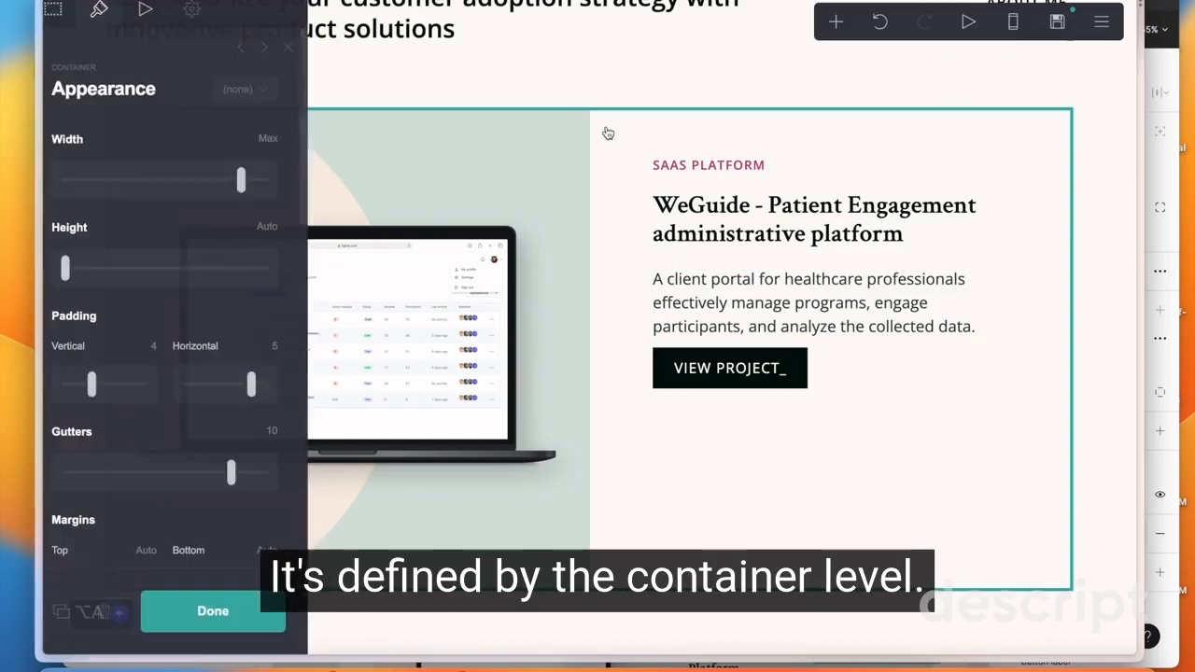
click(694, 307)
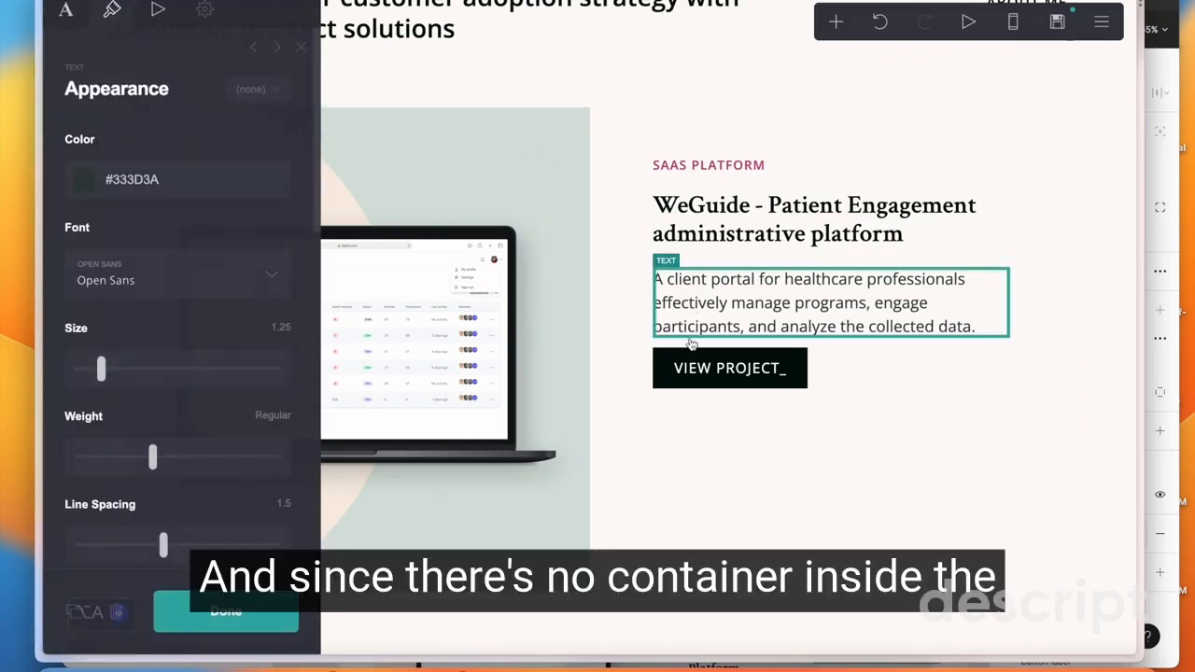
click(838, 392)
click(831, 304)
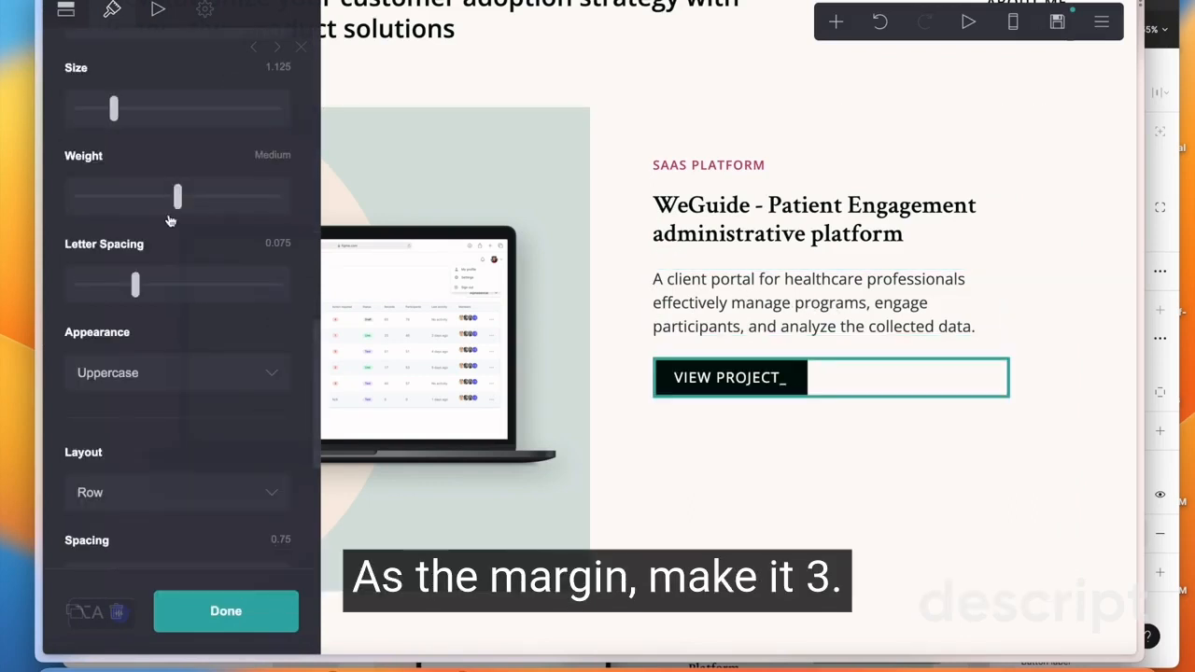
scroll(179, 230, down, 5)
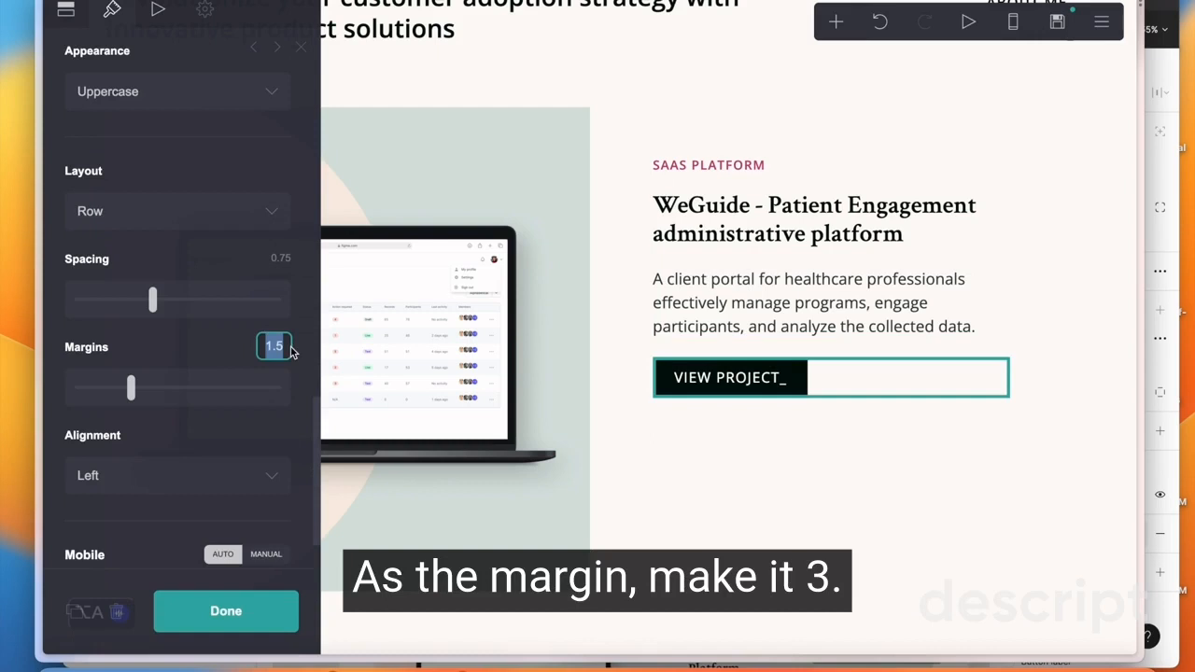
text(3)
key(Return)
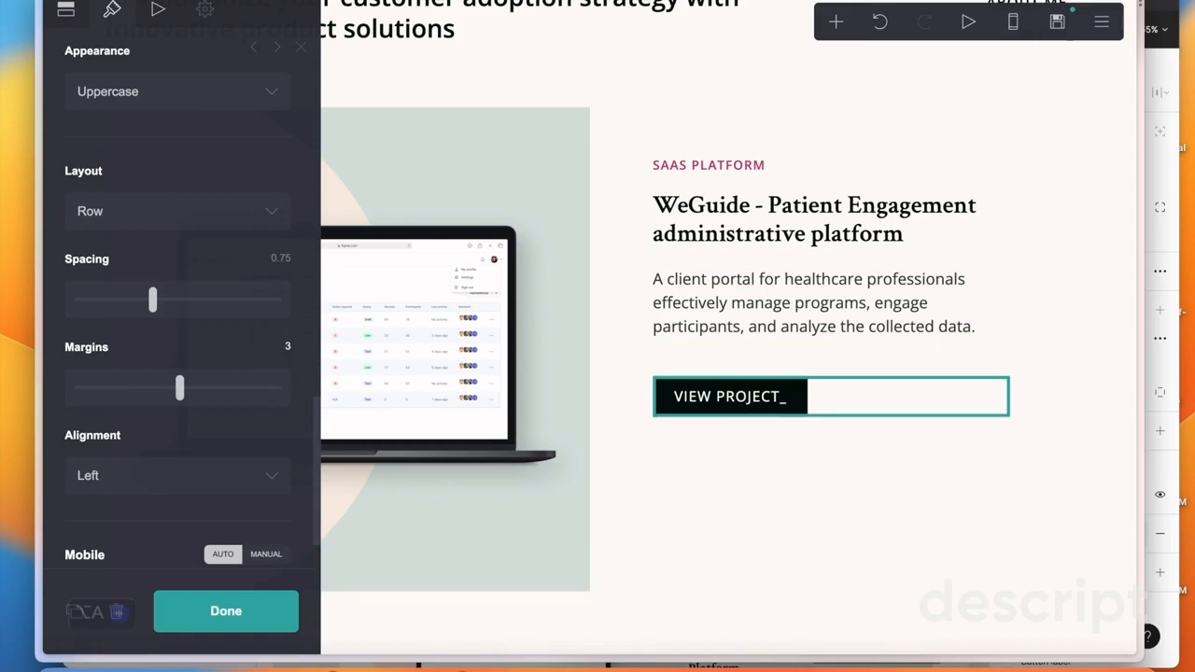
Set the project description text's margins to Auto
click(657, 304)
scroll(79, 291, down, 5)
scroll(80, 291, down, 5)
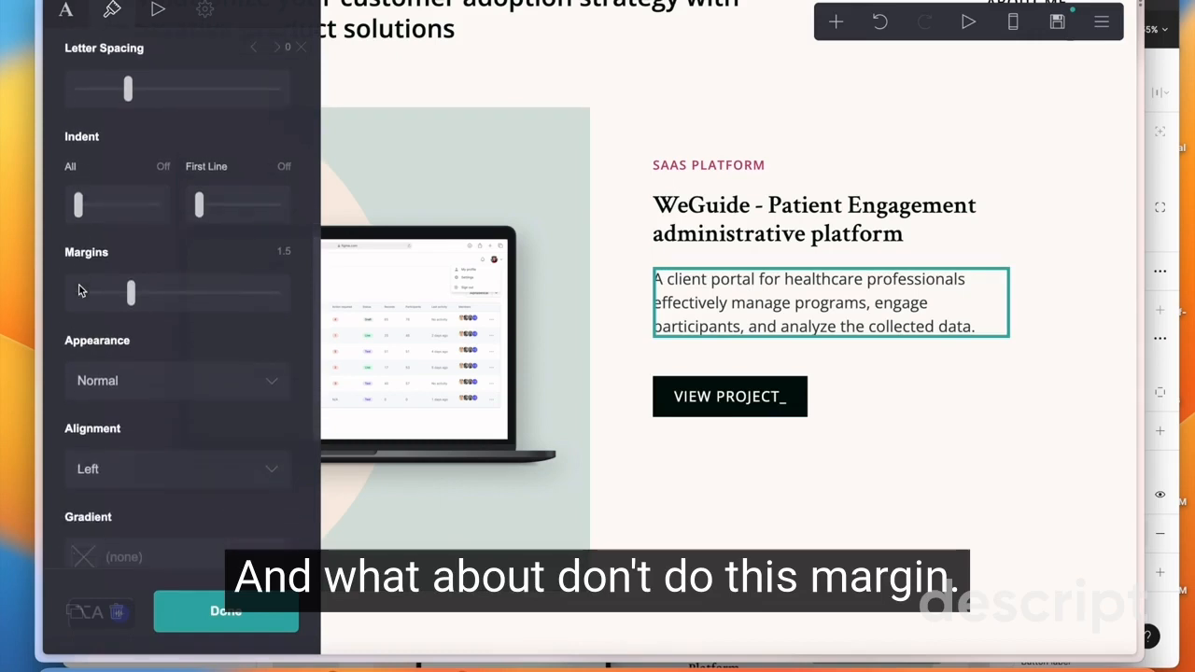
click(131, 293)
drag(134, 296, 86, 298)
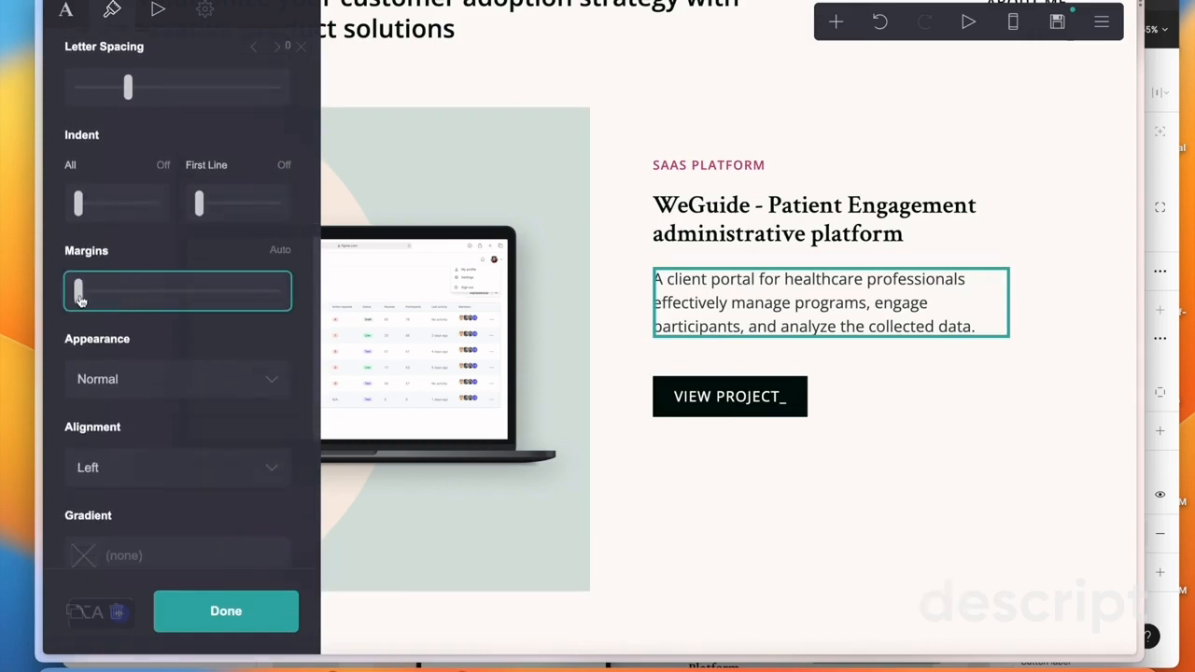
click(829, 325)
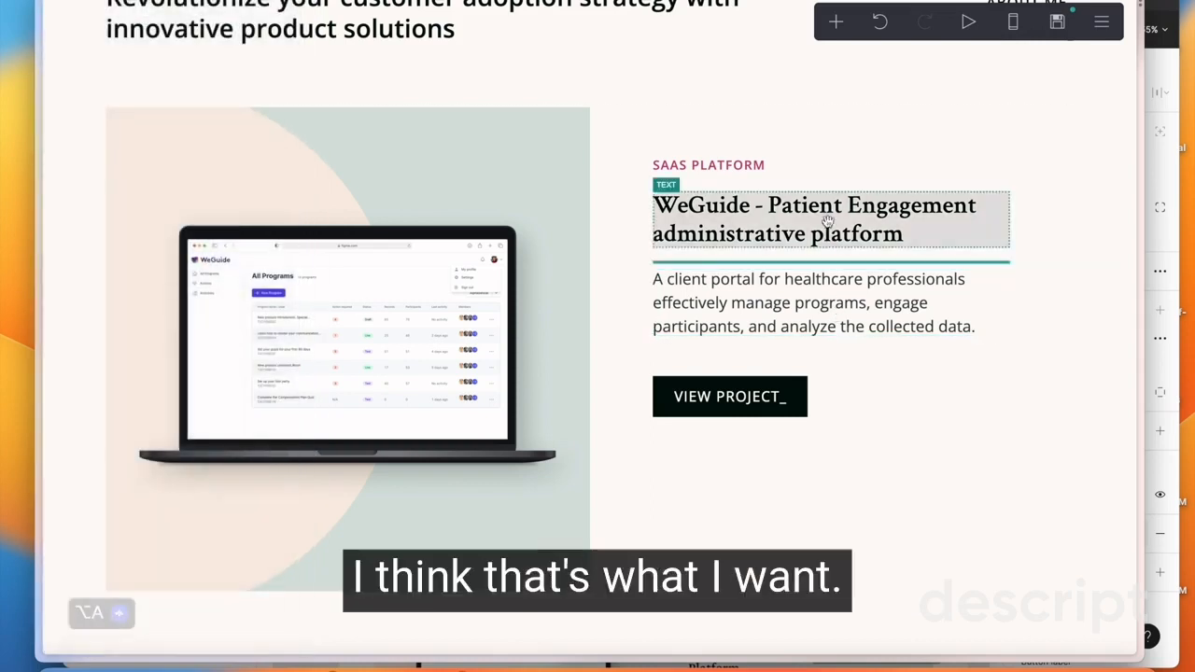
Review the View Project_ button's appearance settings and its spacing below the description
click(828, 327)
click(853, 402)
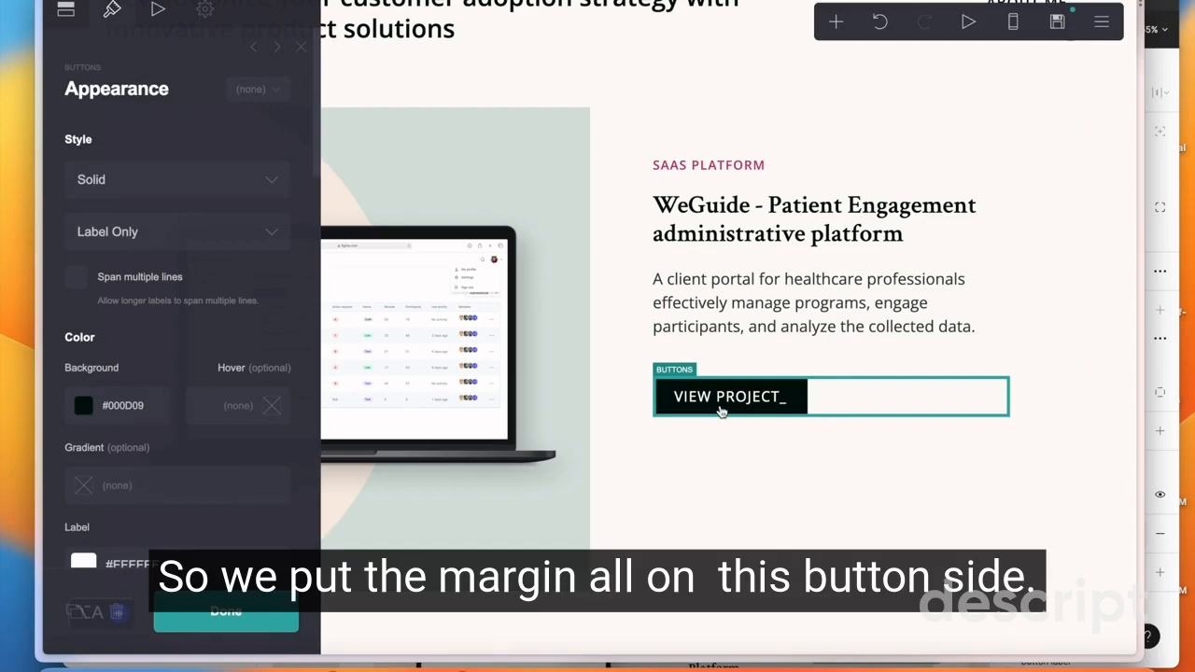
key(Escape)
click(883, 414)
scroll(129, 348, down, 10)
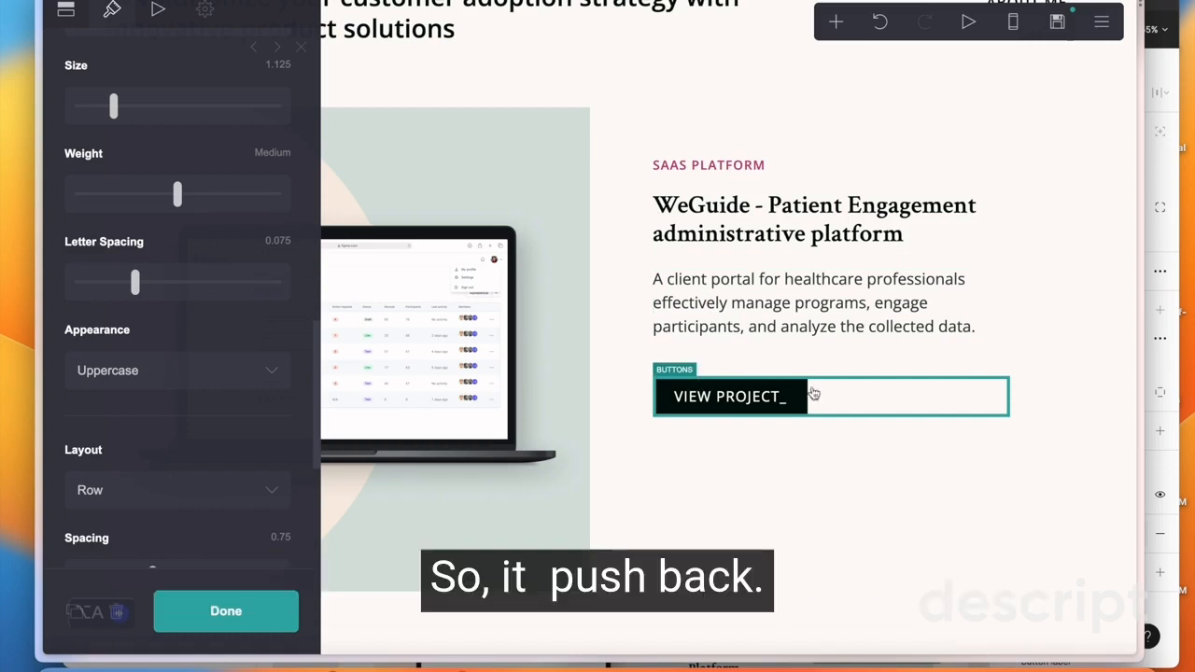
click(1011, 371)
click(1112, 347)
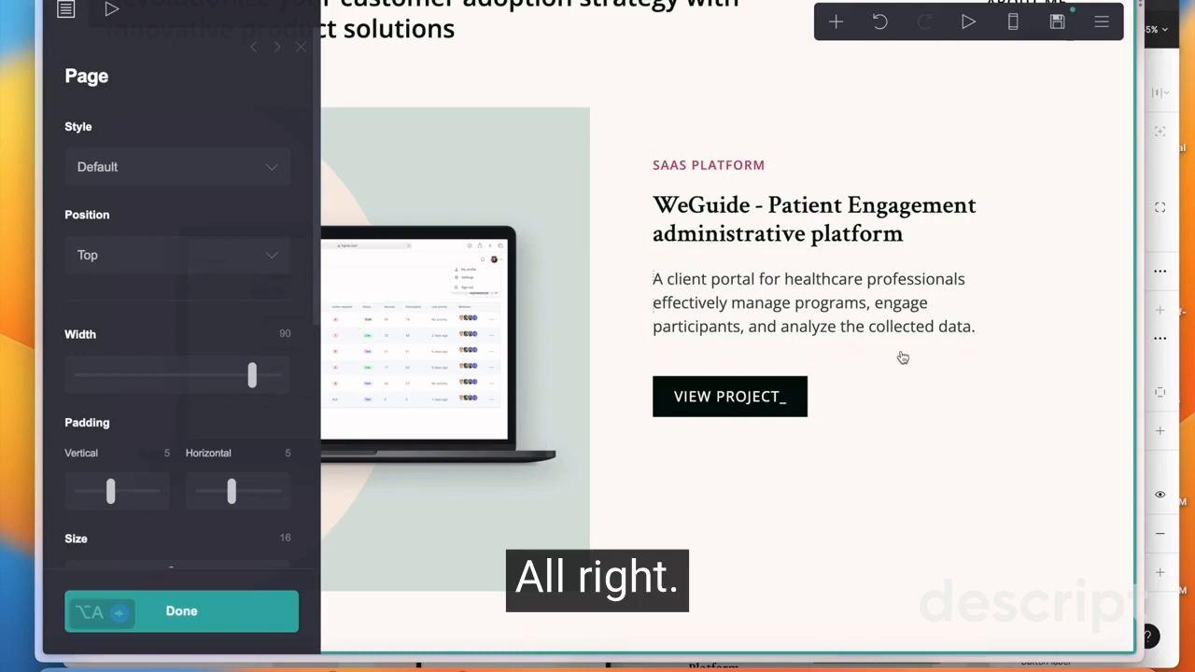
scroll(937, 362, down, 1)
scroll(936, 361, up, 1)
Look up the first project text block's fill colour in Figma and give the Carrd project container a Color background of #D8E2DF
click(1027, 312)
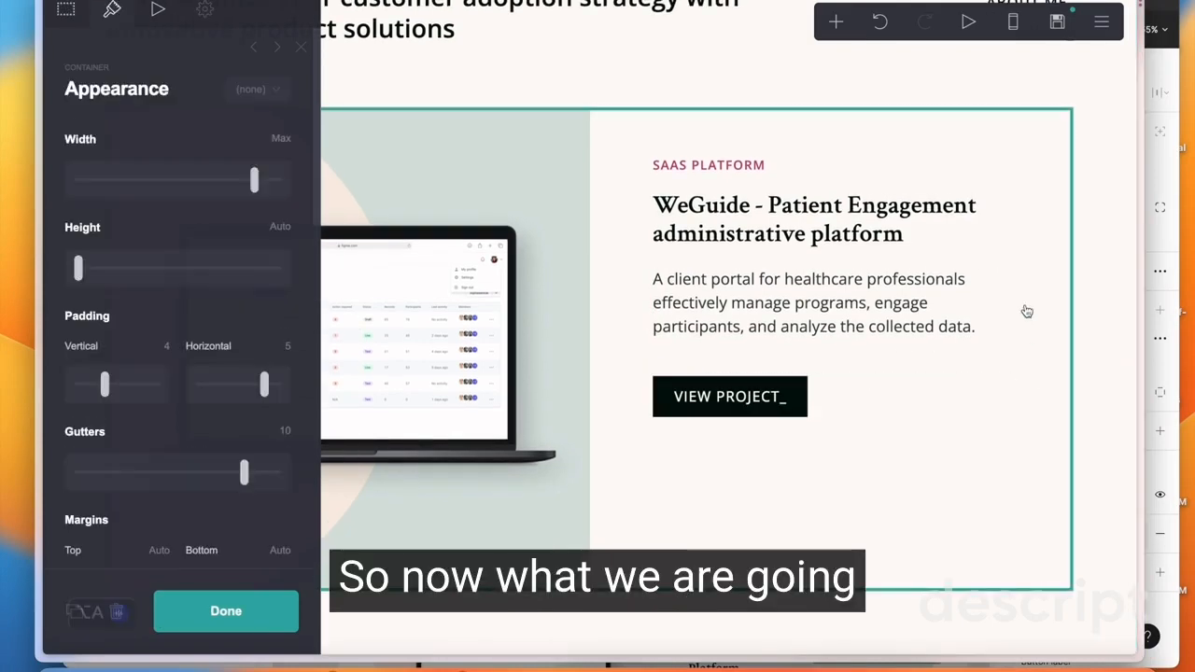
click(1090, 307)
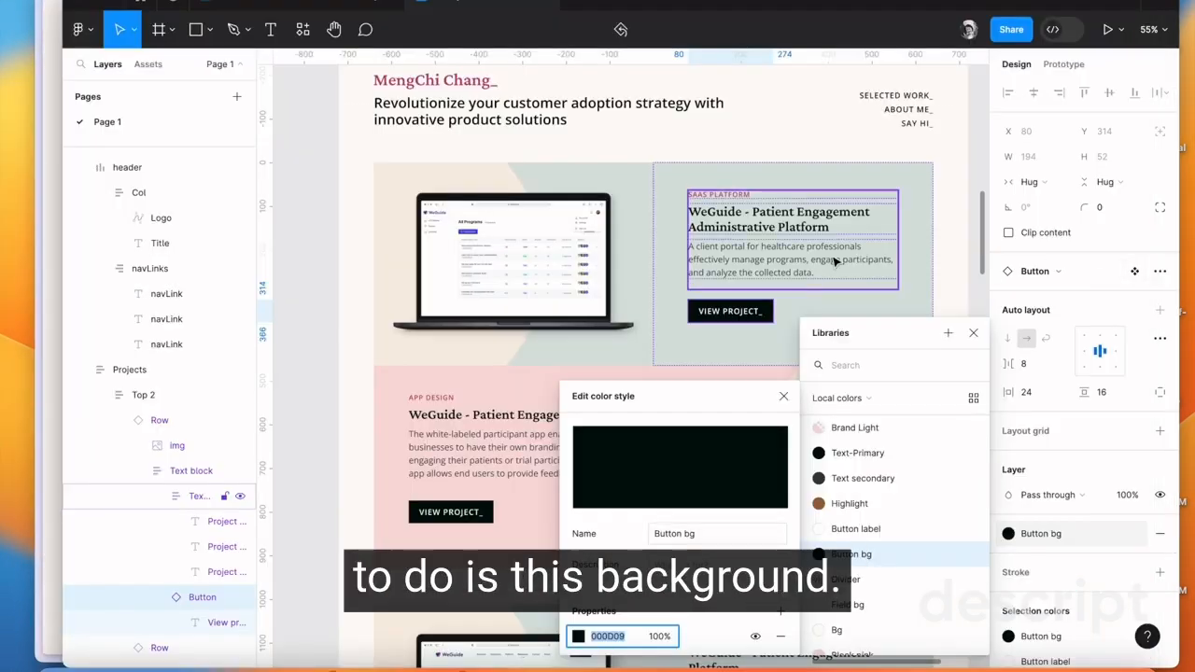
click(843, 201)
click(1080, 535)
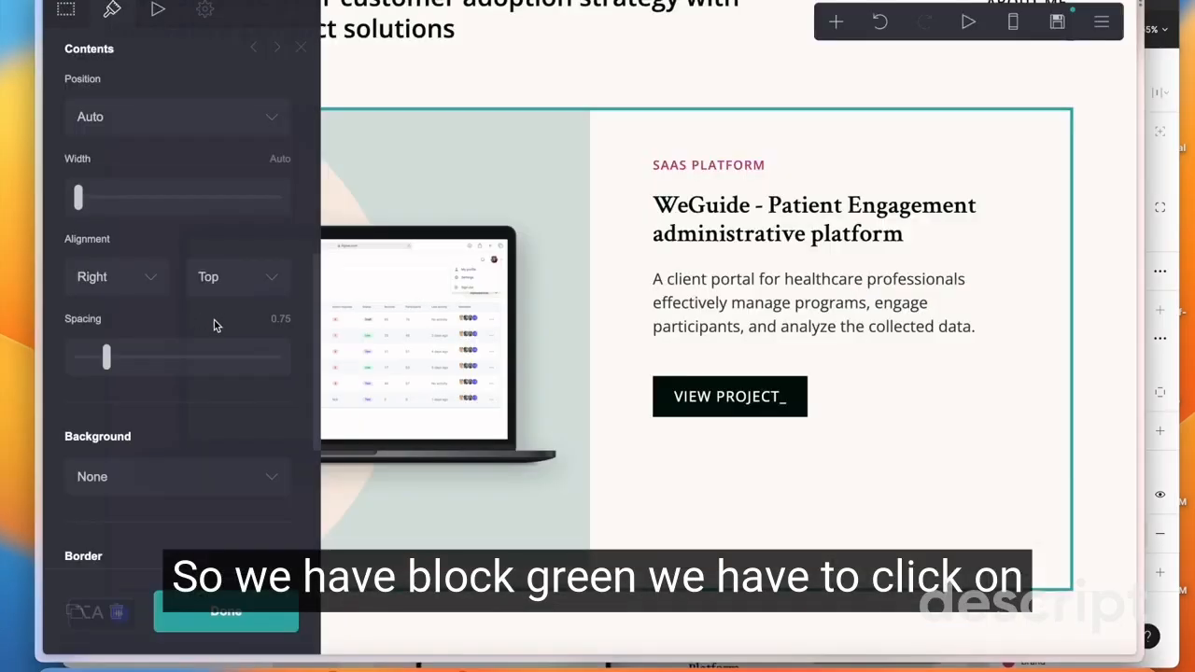
scroll(214, 325, down, 2)
click(203, 367)
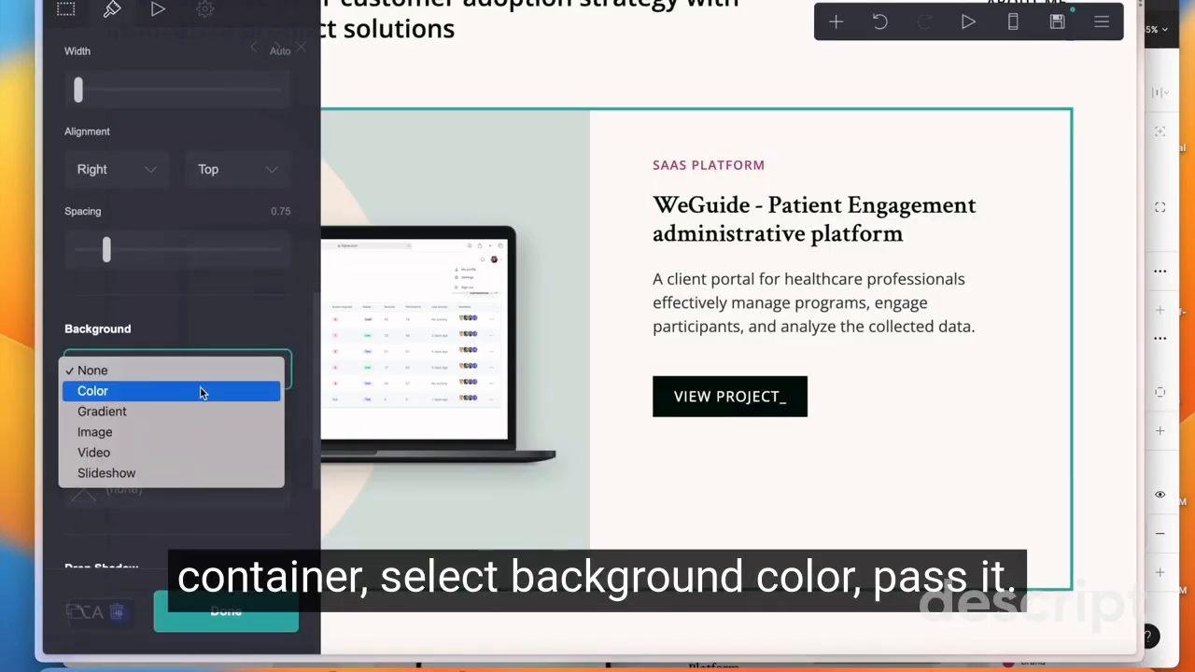
click(200, 391)
click(162, 422)
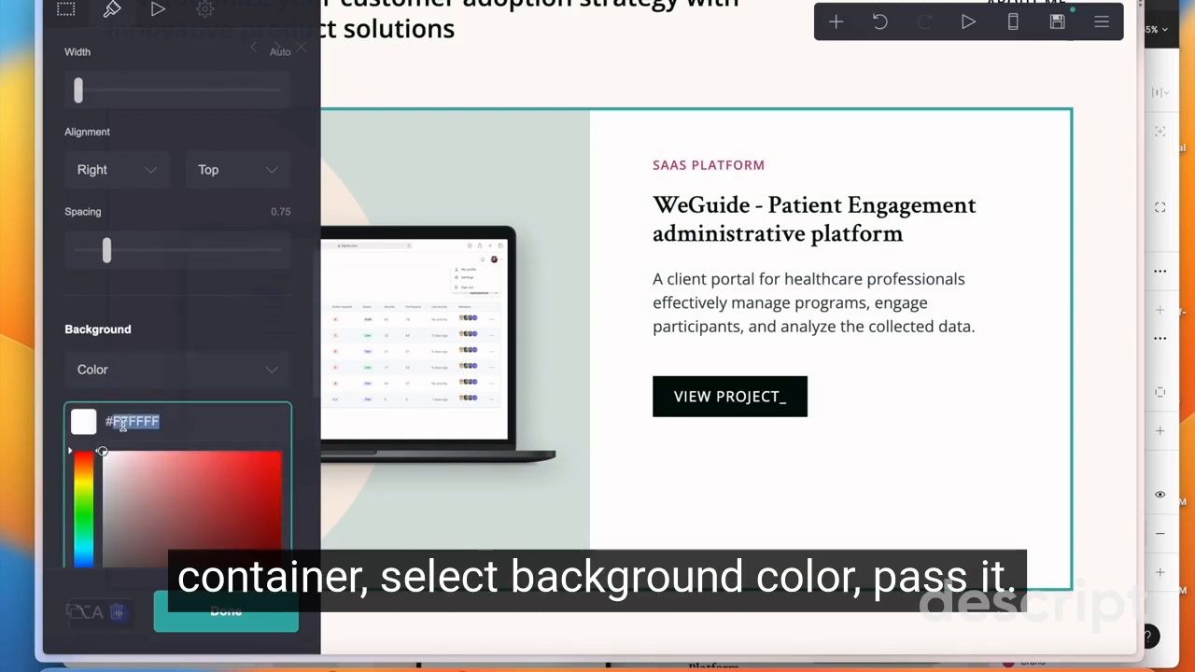
text(#D8E2DF)
scroll(189, 378, down, 5)
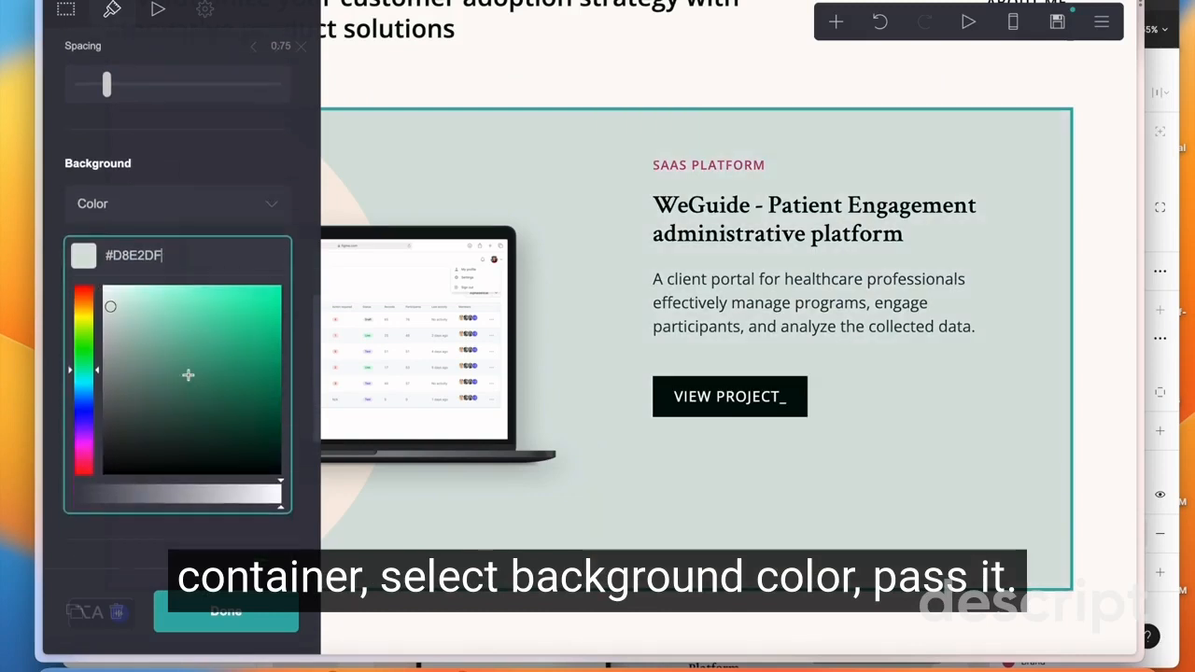
Close the container settings, compare the text block's alignment beside the laptop image with the Figma design, and review the container's appearance settings
click(226, 612)
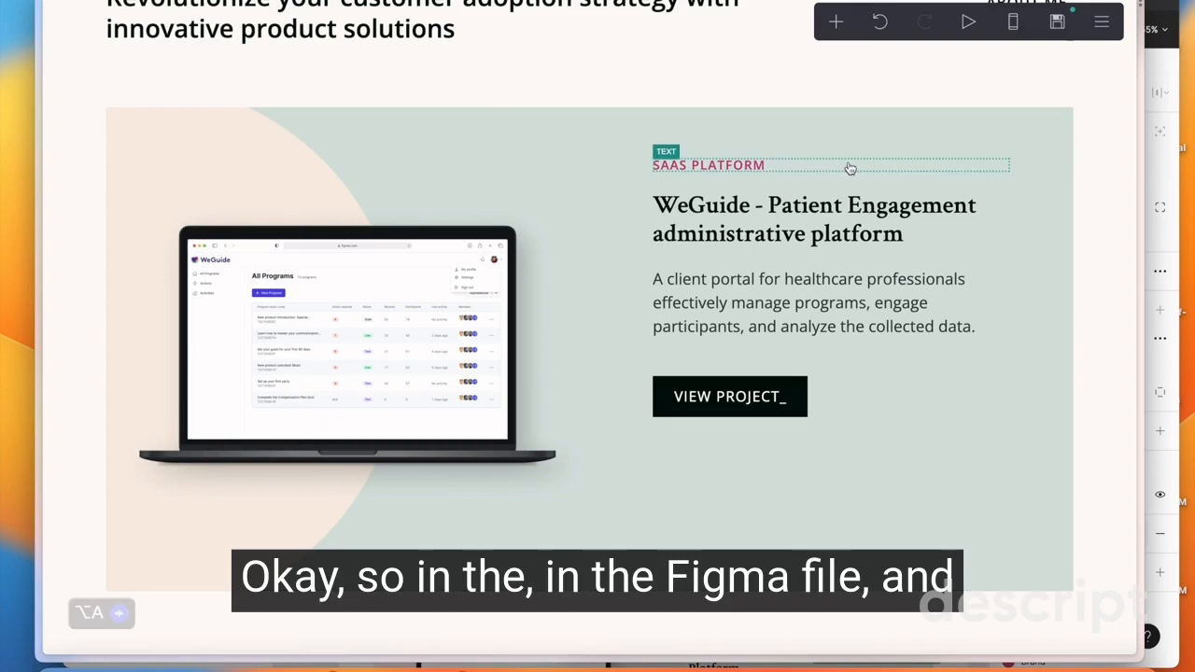
mouse_move(1147, 182)
mouse_down()
mouse_move(1178, 182)
mouse_move(1138, 182)
mouse_up()
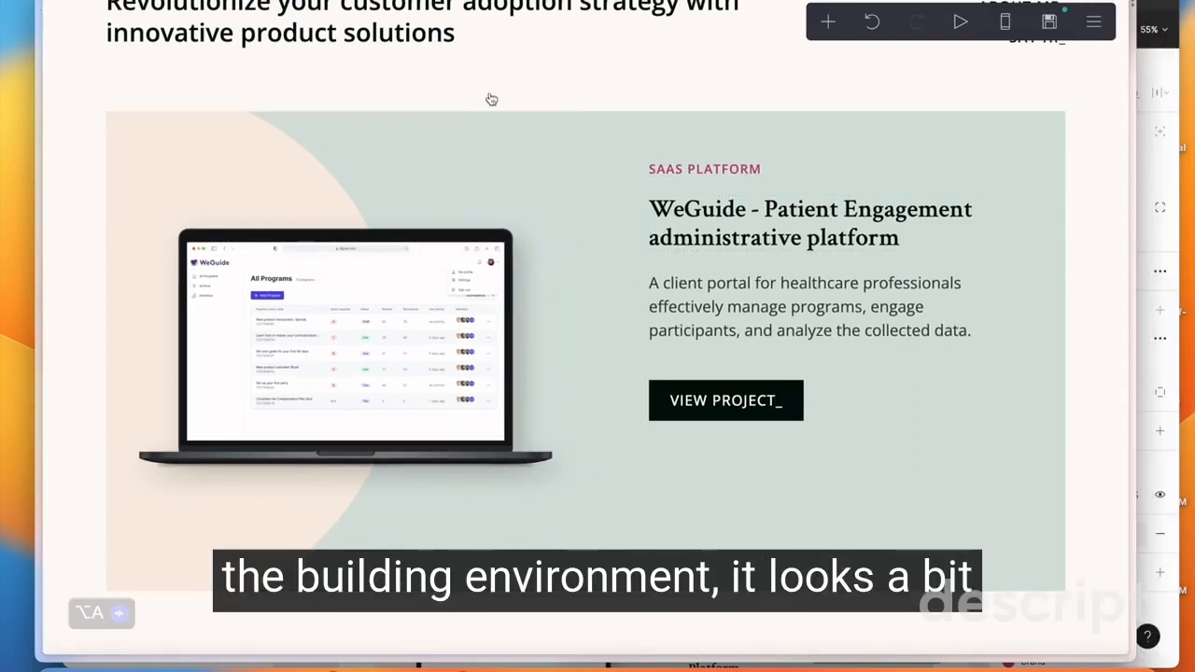
click(1167, 180)
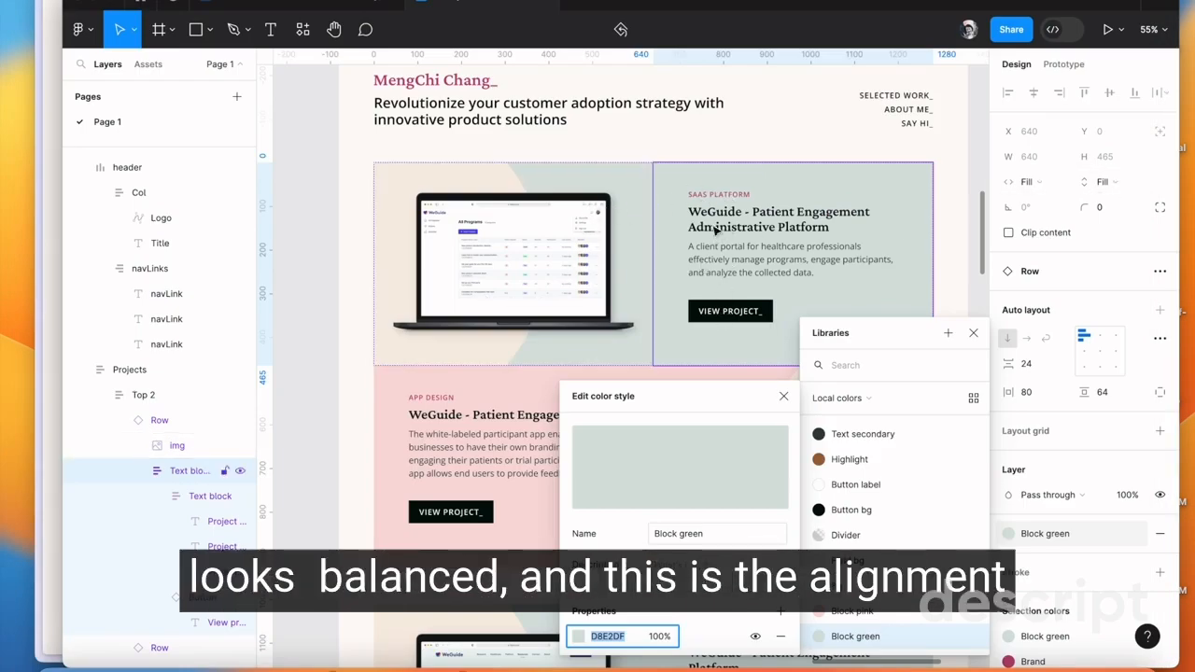
click(822, 242)
click(845, 355)
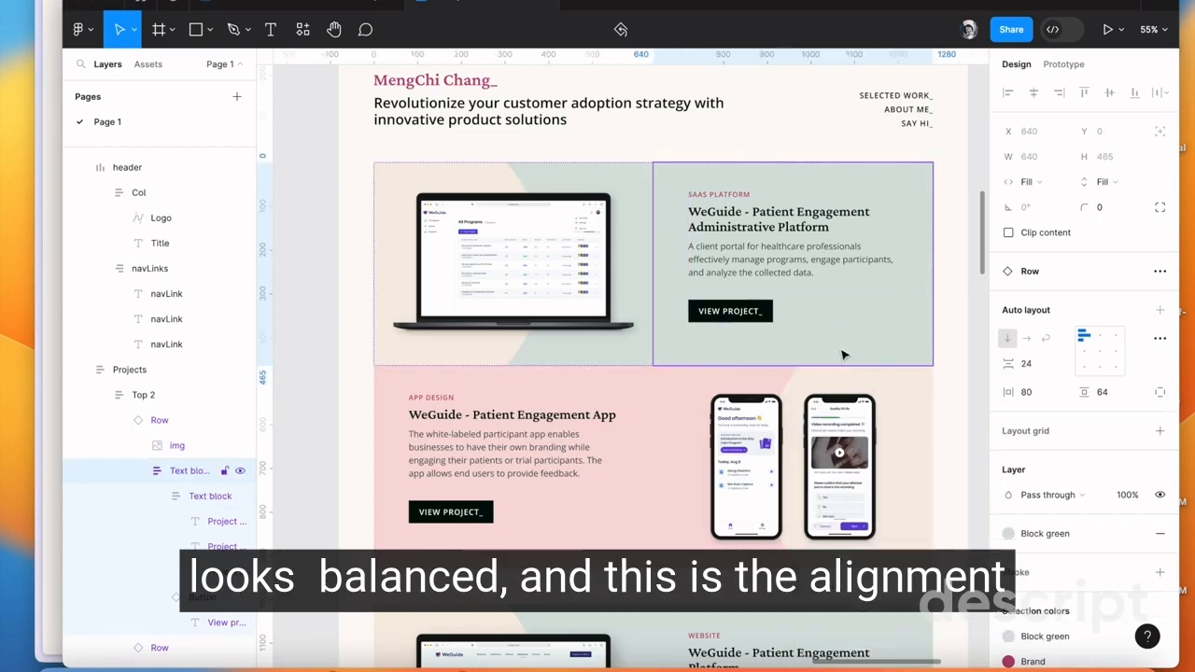
click(47, 219)
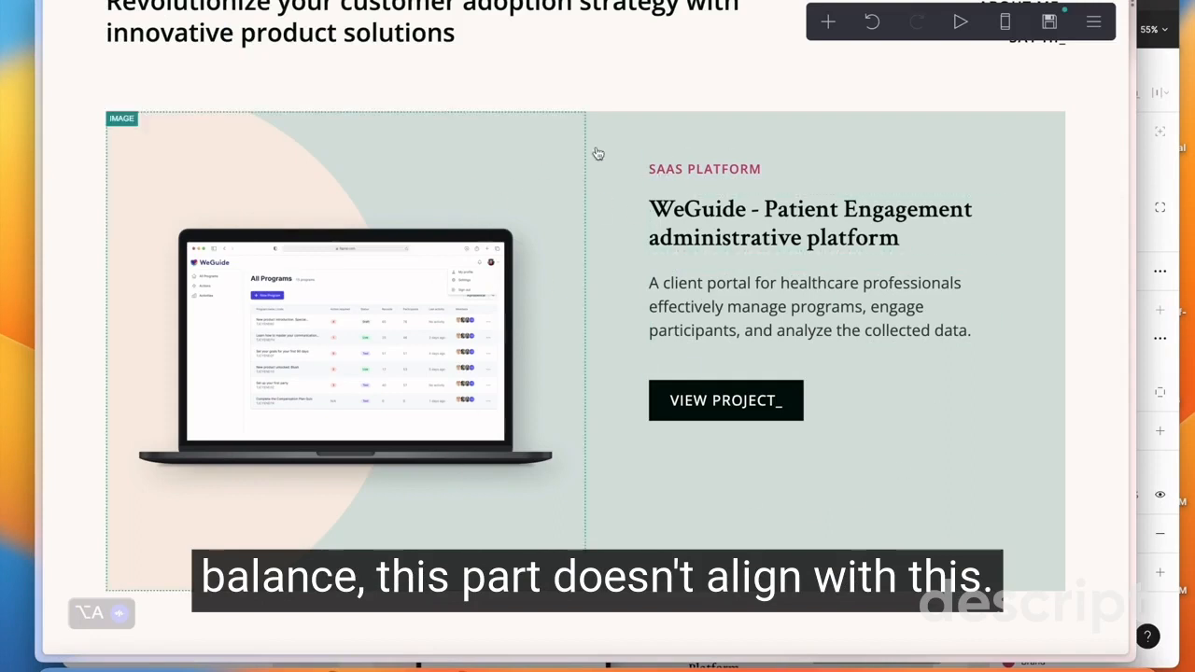
click(691, 137)
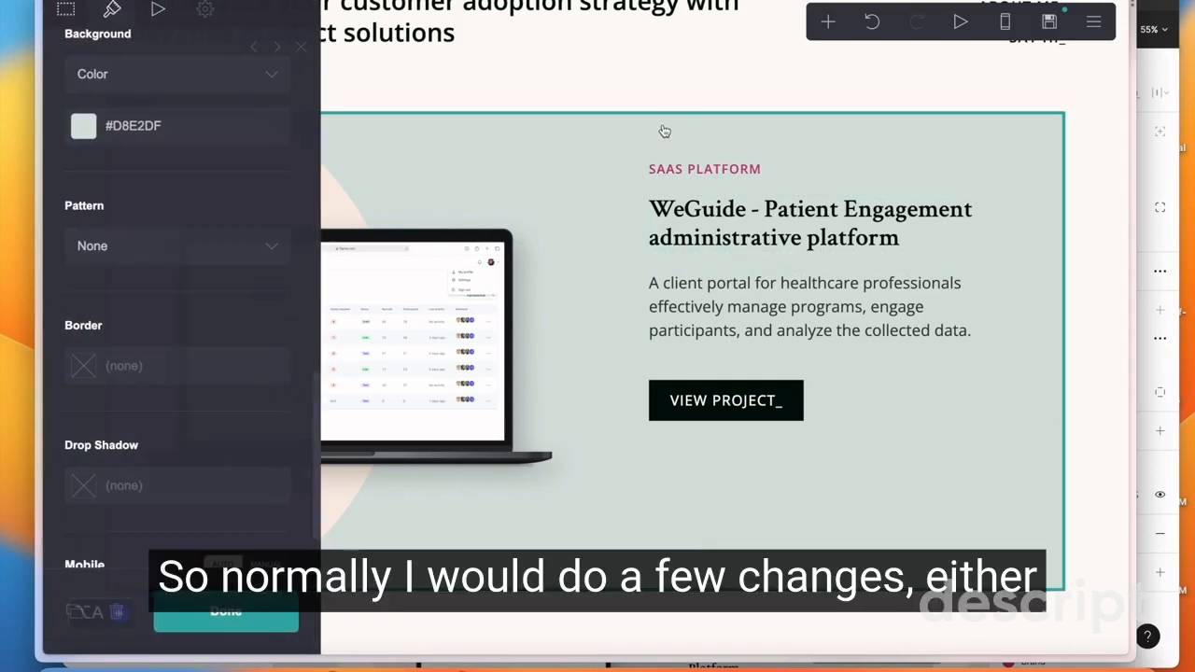
scroll(191, 367, down, 3)
scroll(187, 374, up, 10)
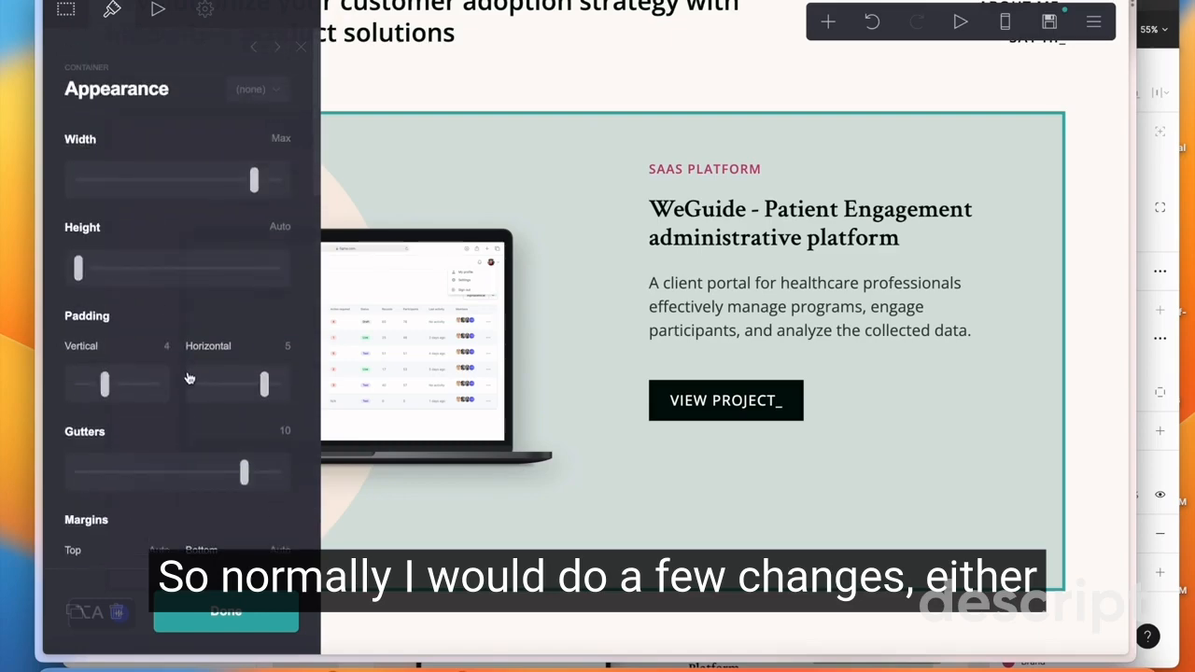
Try to balance the row by repeating the description's sentence once within the text, and undo the addition
click(845, 323)
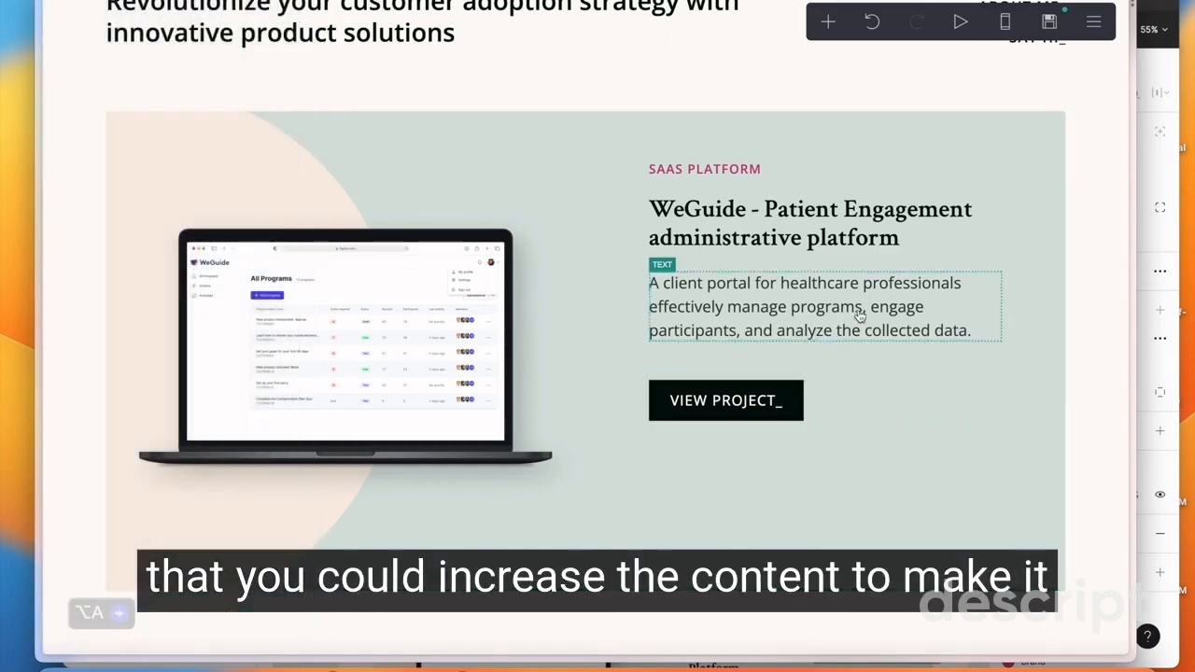
click(74, 16)
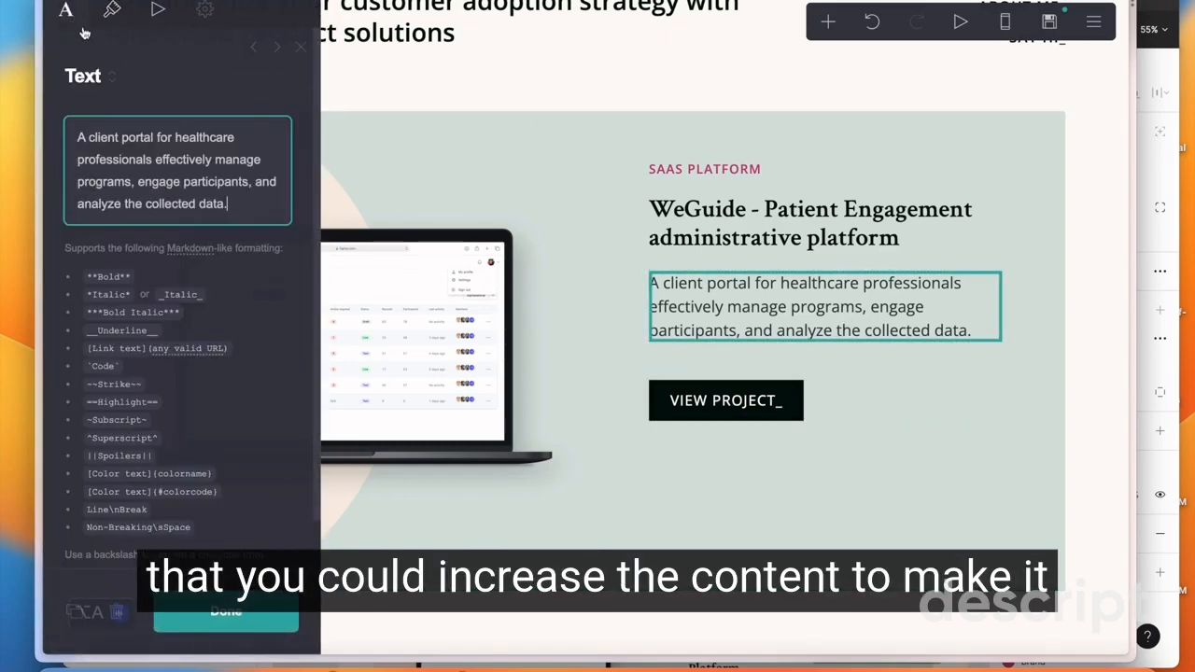
drag(227, 194, 83, 160)
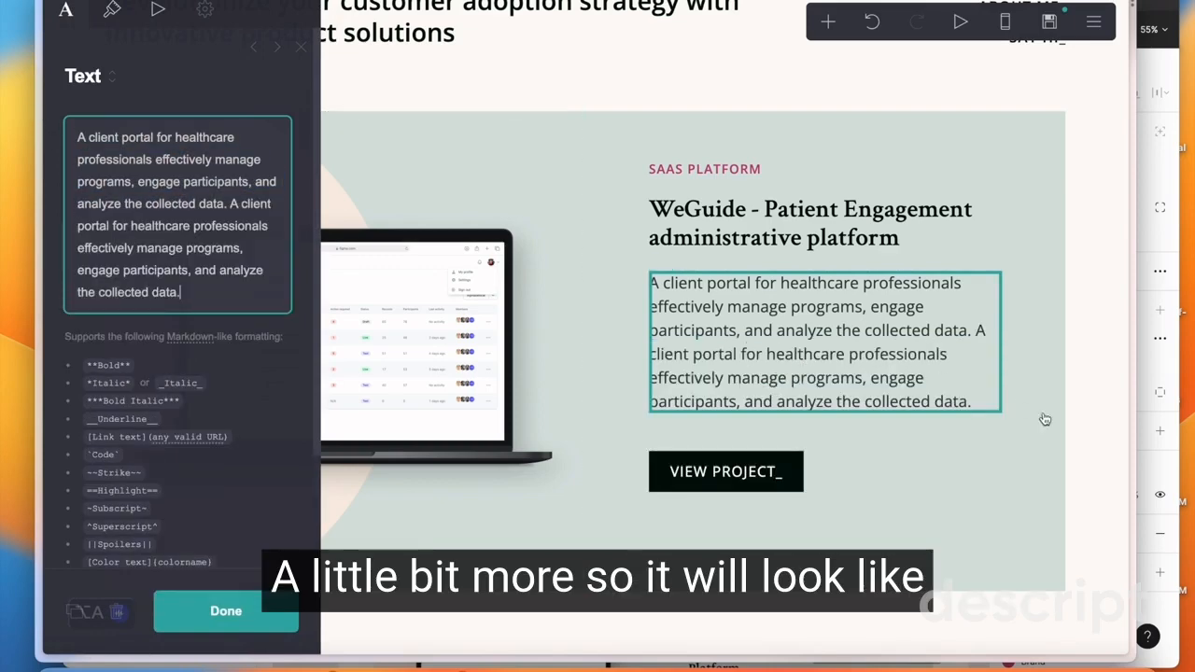
click(1057, 462)
click(481, 110)
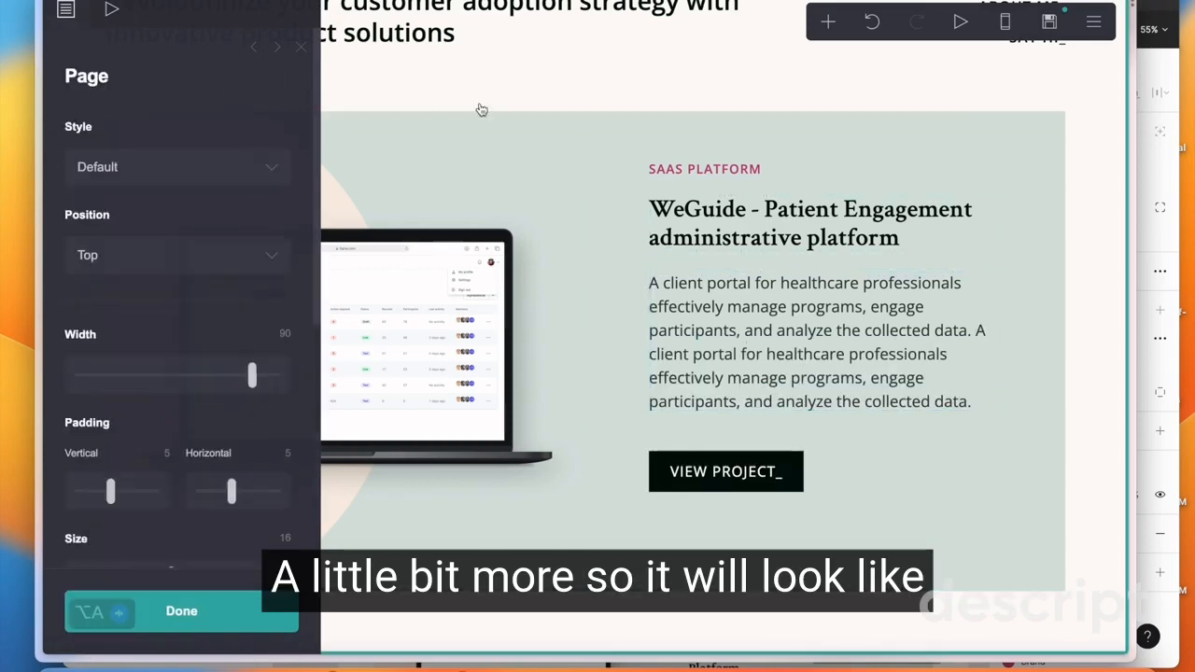
click(246, 624)
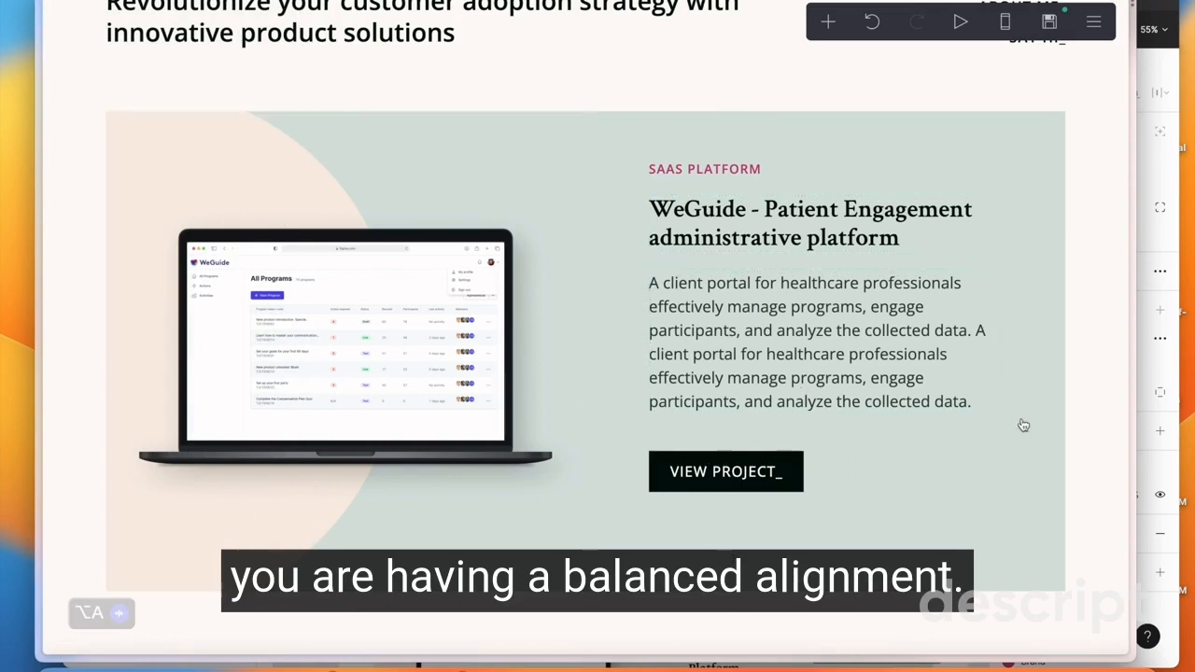
key(super+z)
Set the vertical alignment of the first project container's contents to Center
click(915, 329)
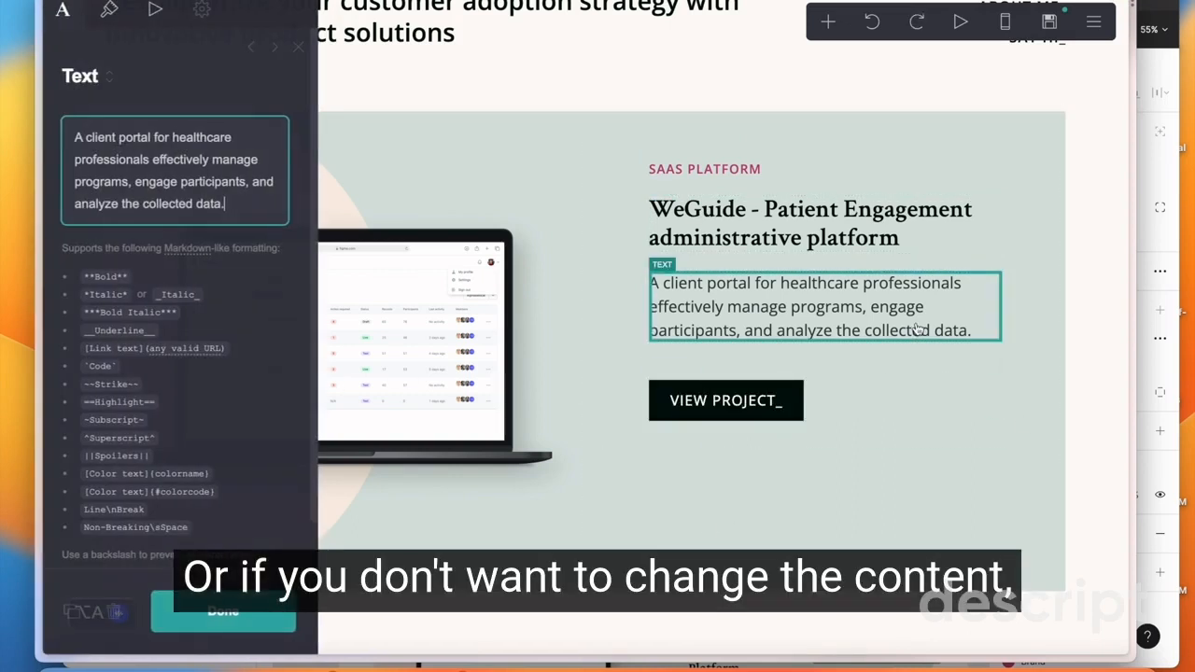
click(680, 132)
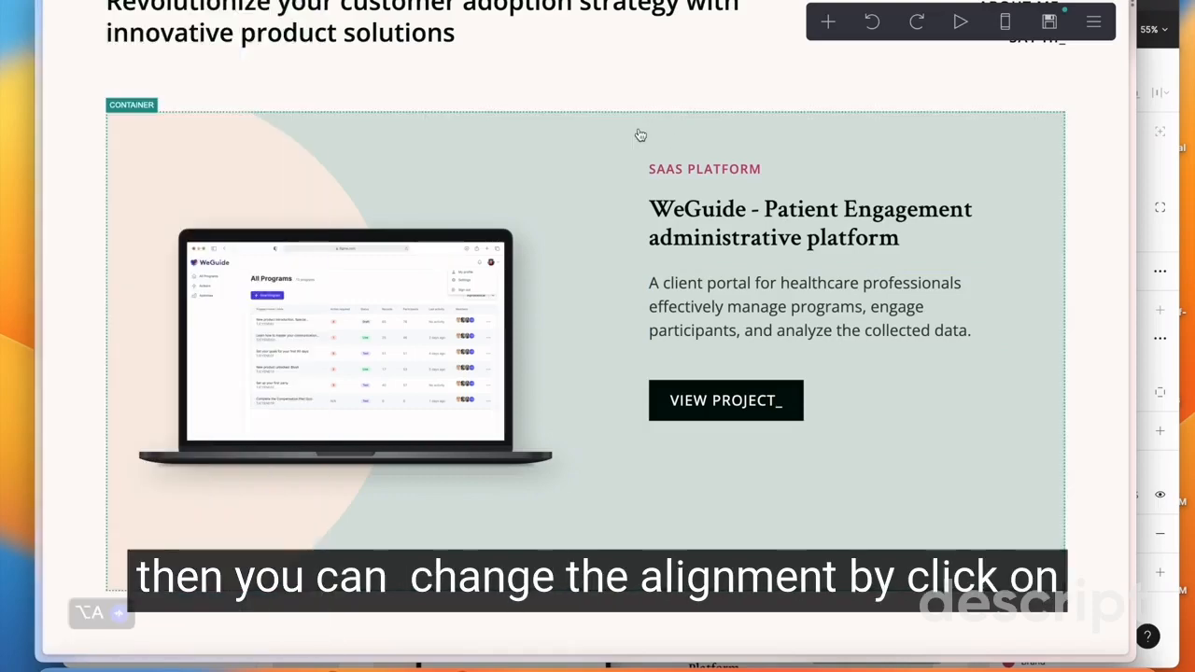
click(640, 136)
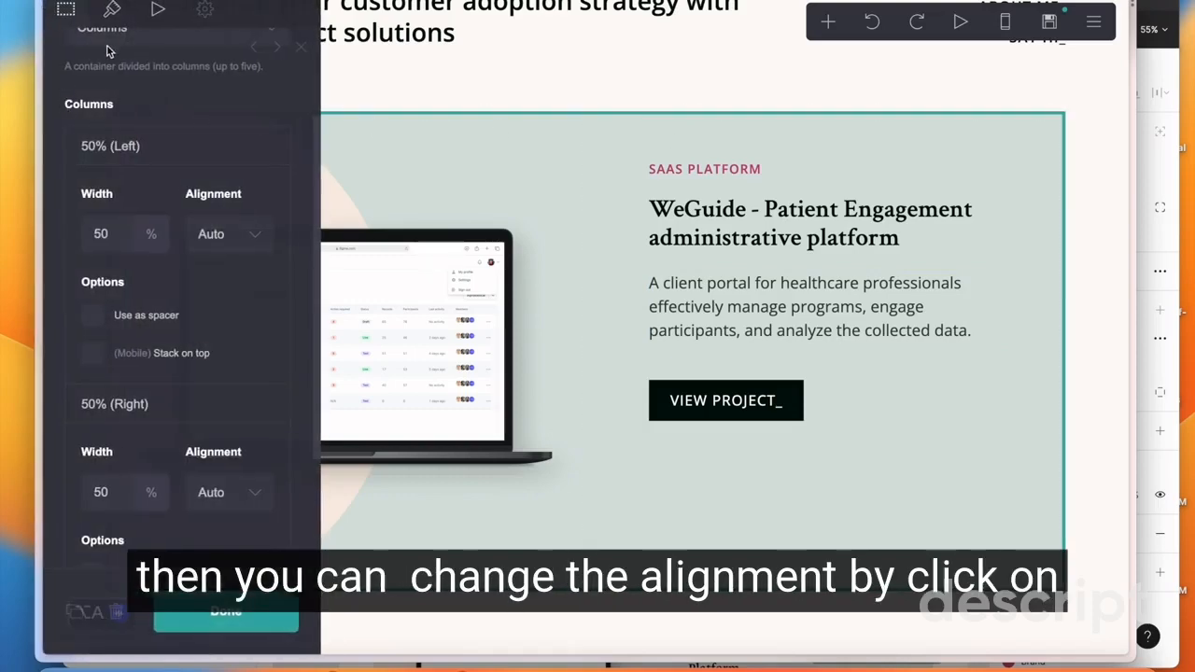
click(113, 11)
scroll(191, 271, down, 2)
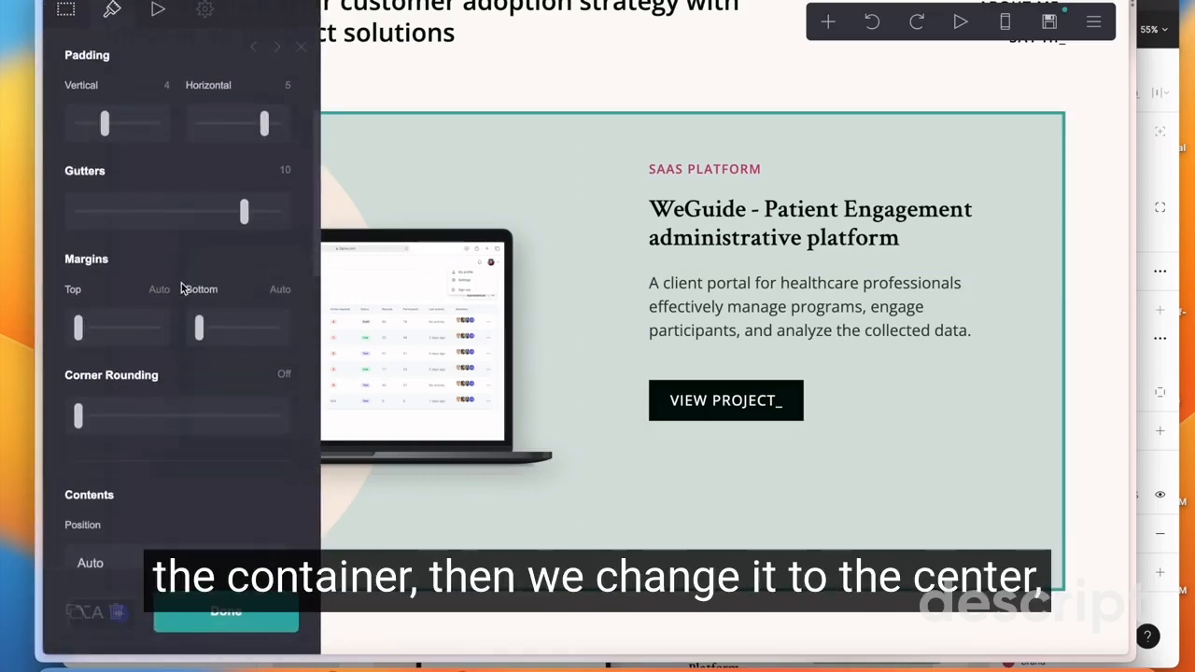
scroll(184, 288, down, 5)
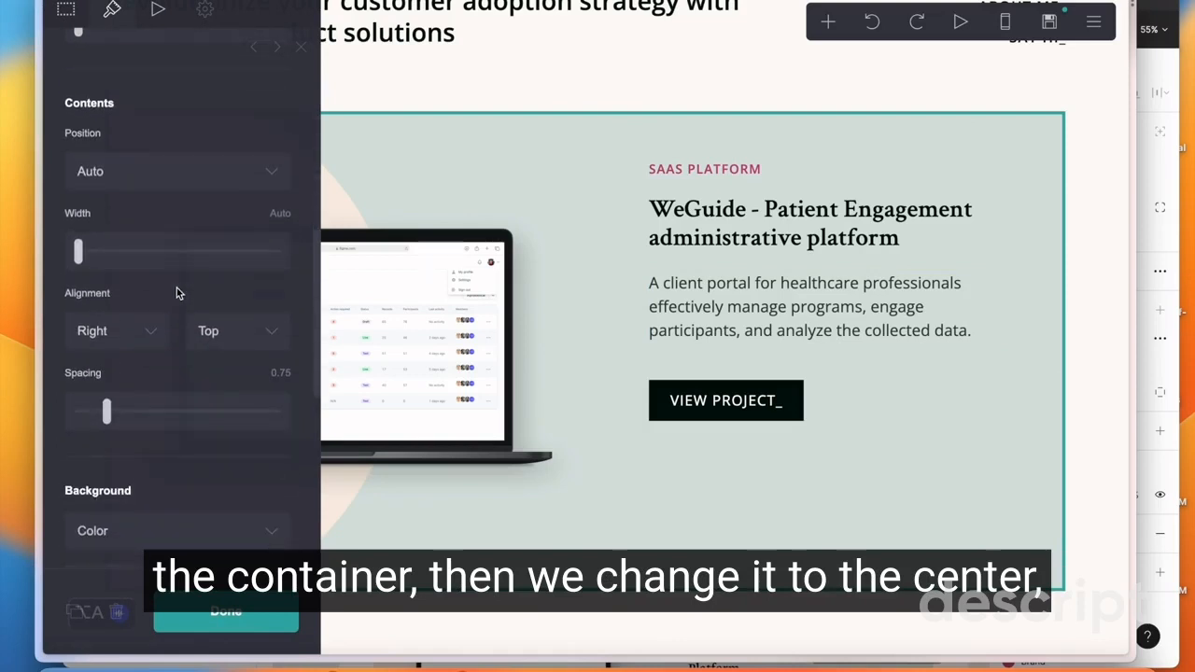
click(222, 337)
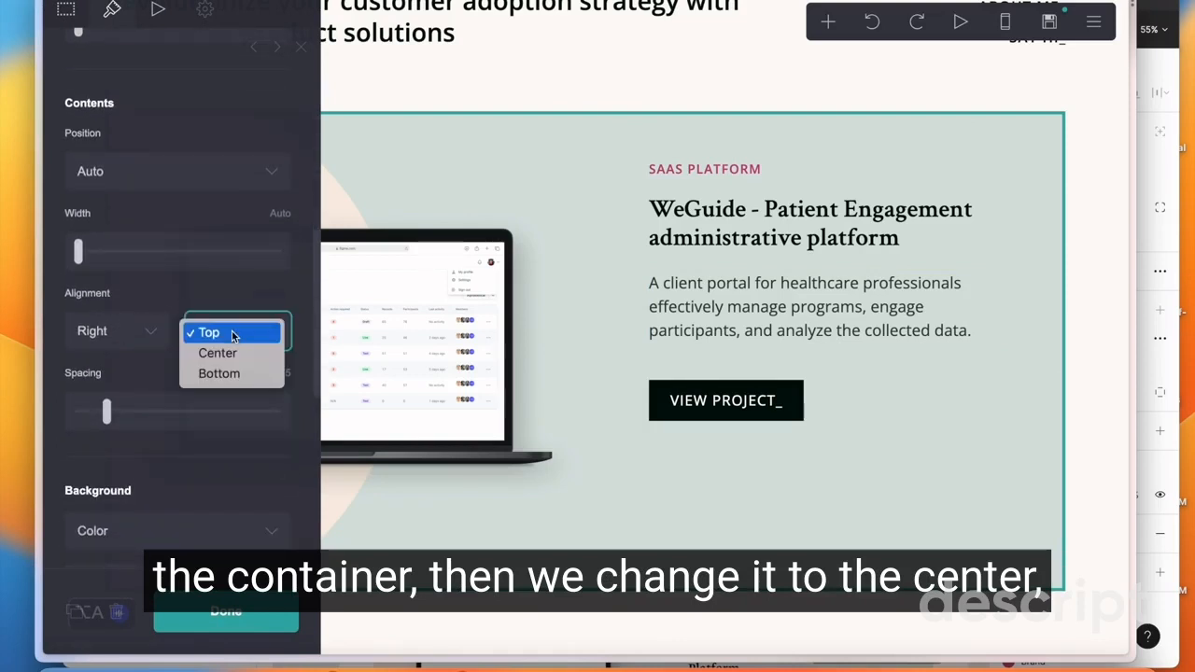
click(220, 354)
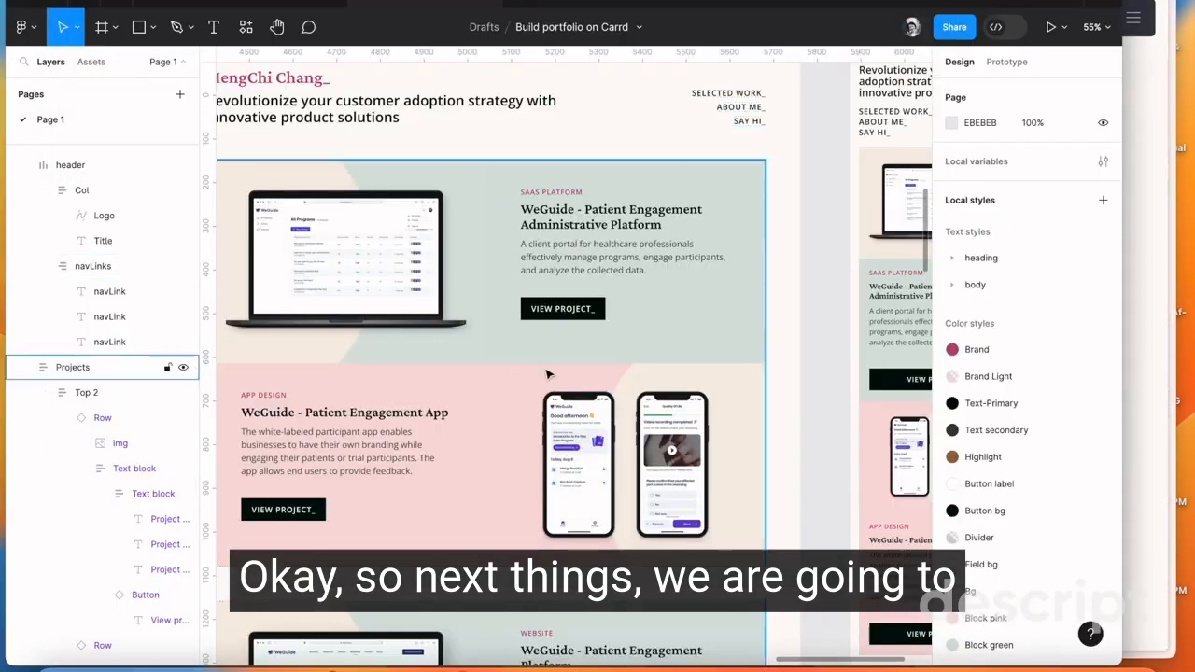
Examine the layouts of the following three project blocks in the Figma design
scroll(547, 375, down, 6)
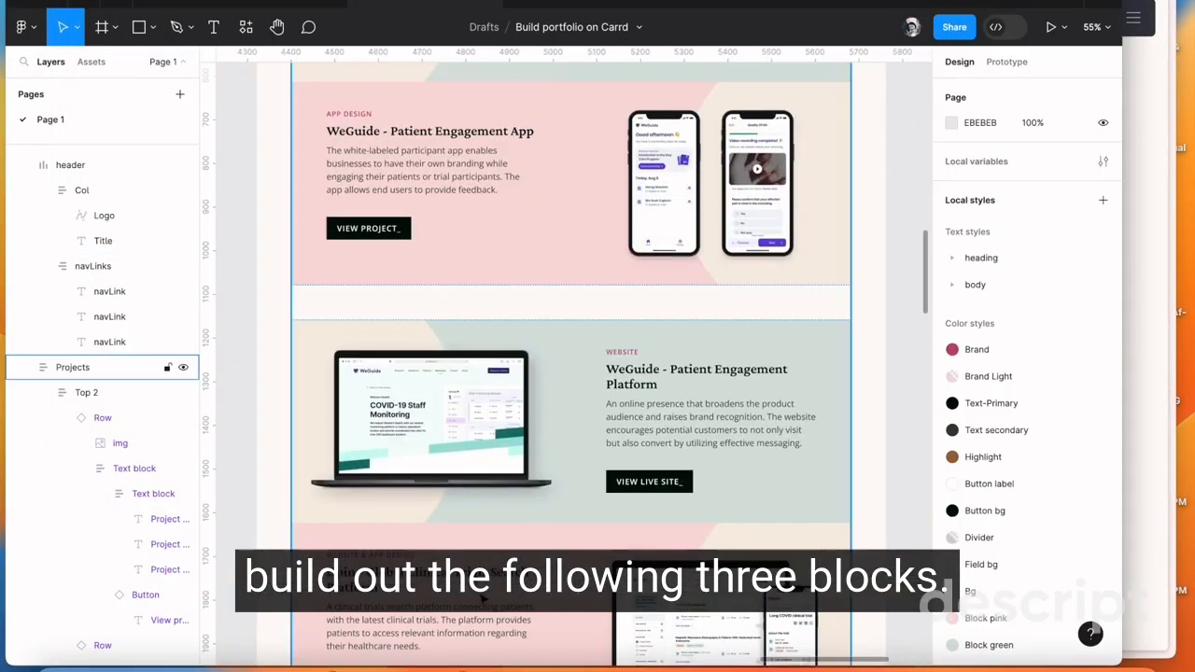
scroll(664, 271, up, 5)
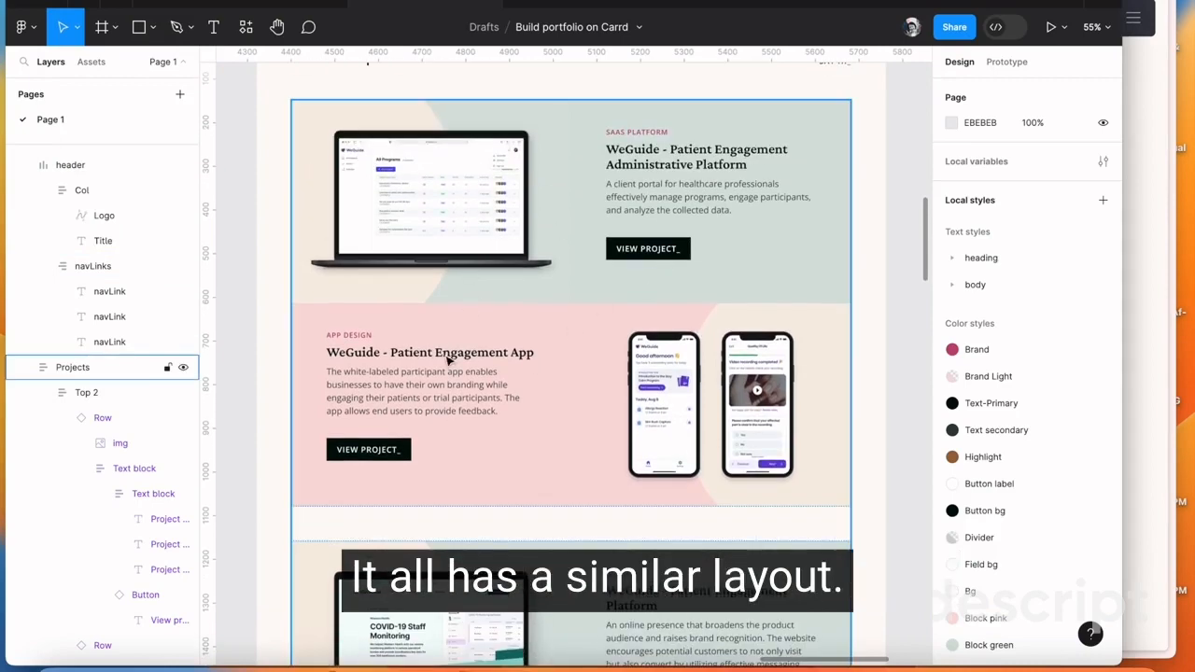
scroll(578, 399, down, 5)
scroll(584, 392, up, 4)
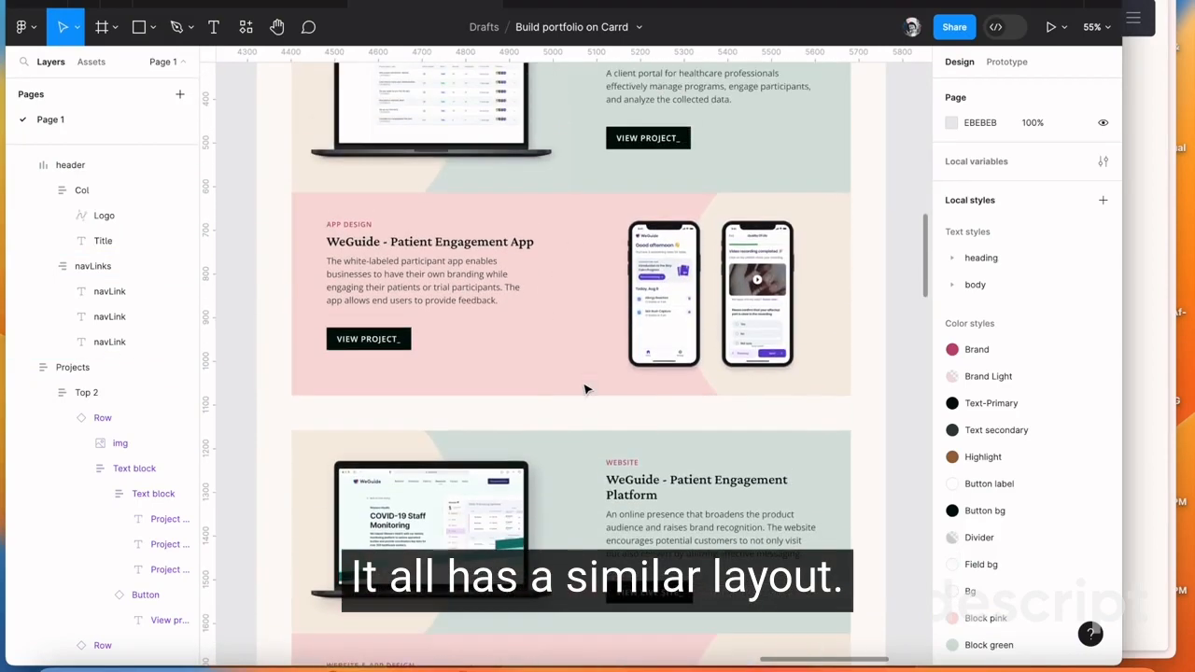
scroll(588, 383, up, 2)
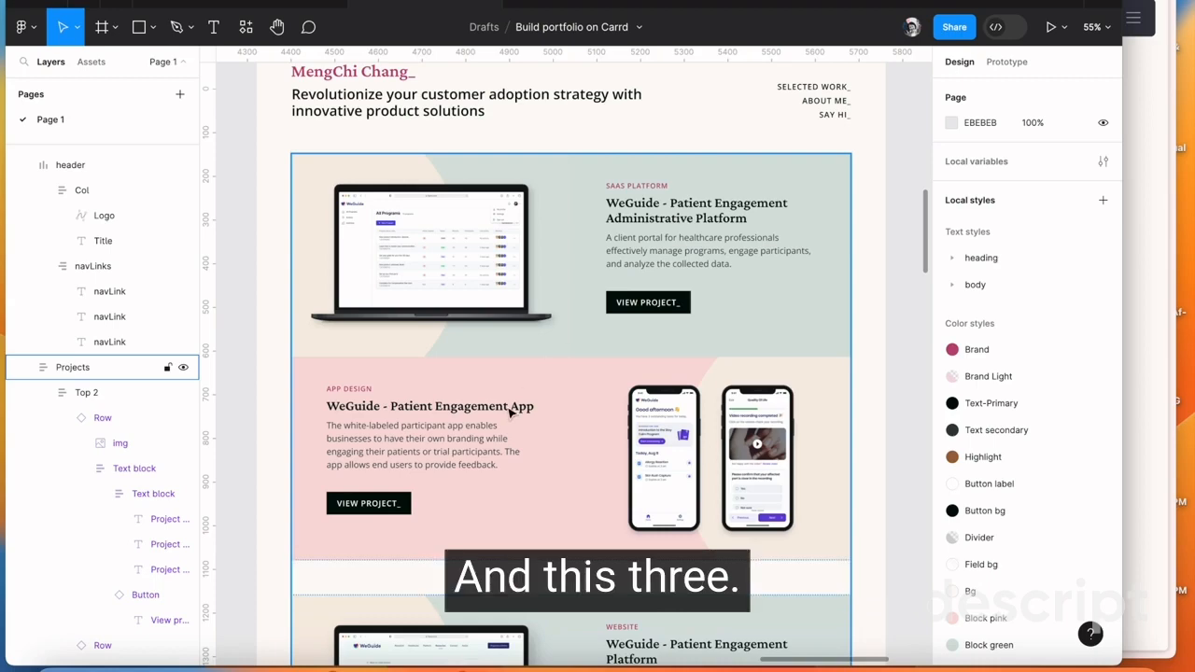
Switch to Carrd and save the SaaS Platform category text's appearance as a reusable style named Proj Cat
key(alt+a)
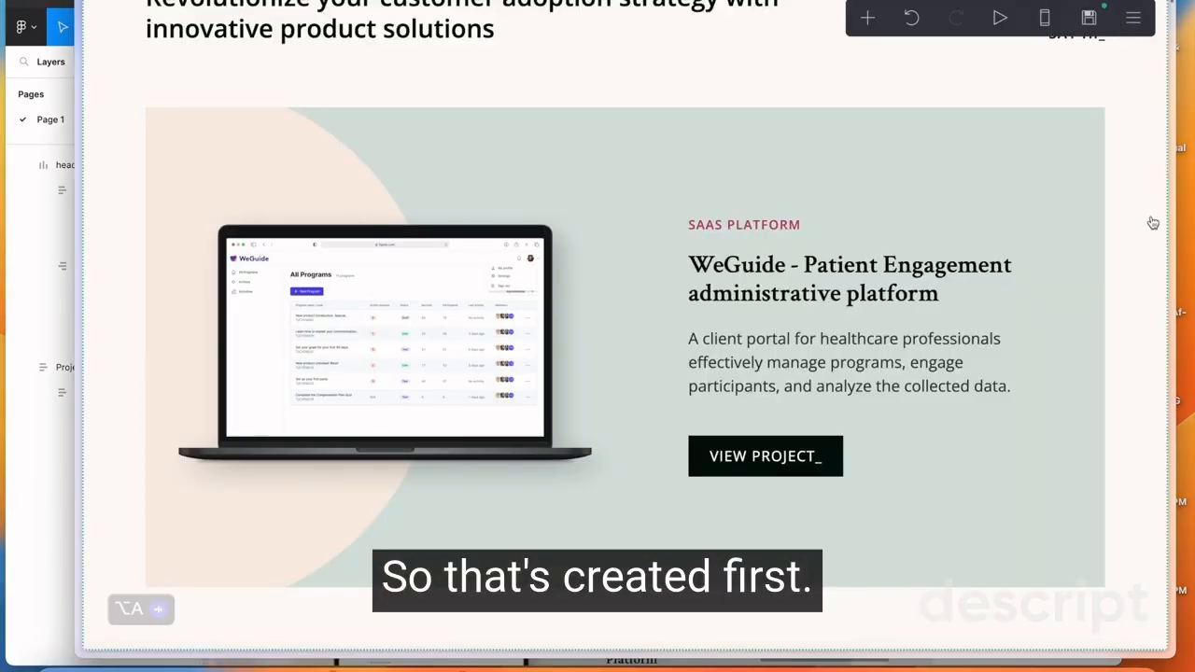
click(733, 228)
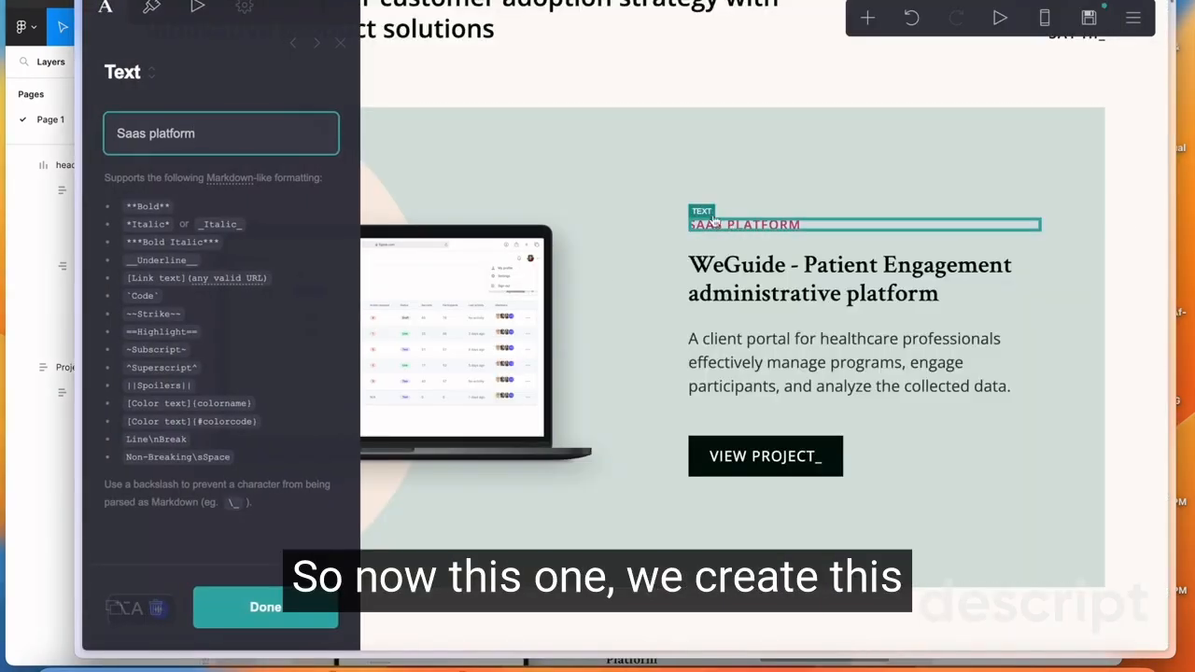
click(153, 11)
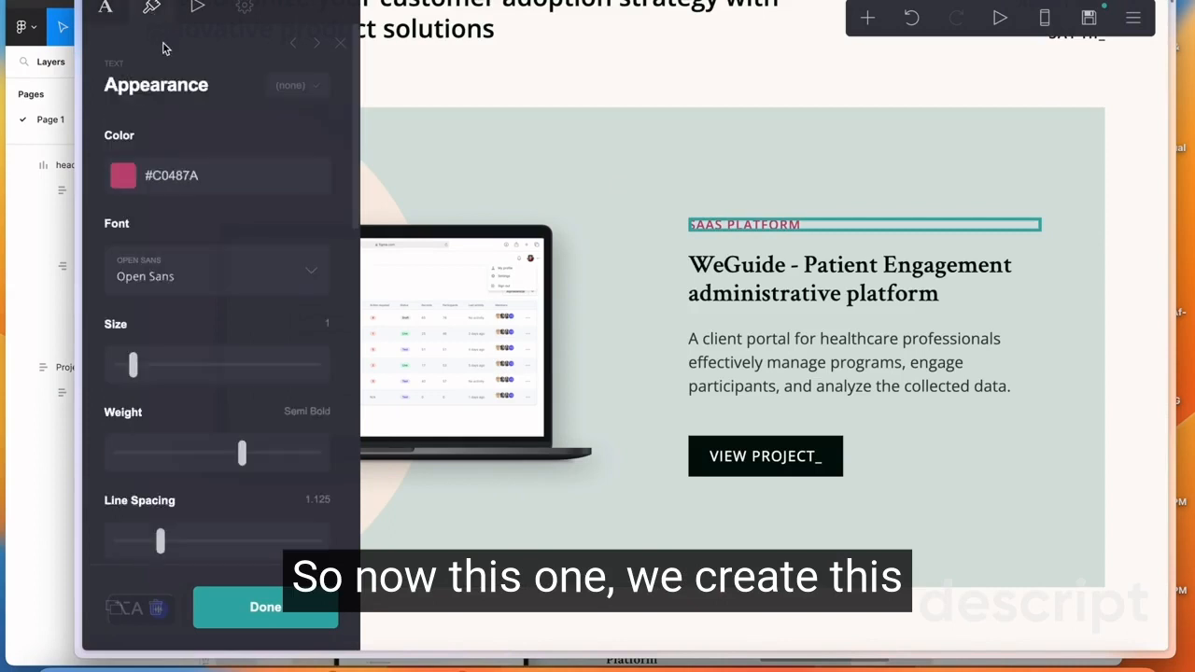
click(315, 89)
click(236, 240)
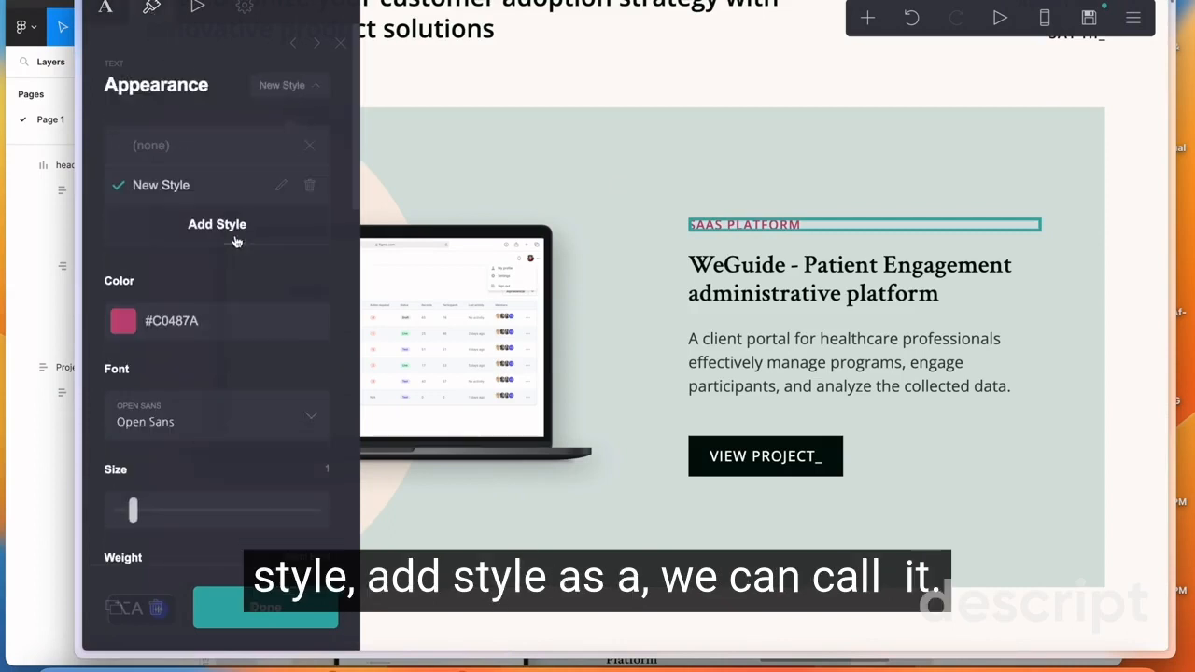
click(280, 190)
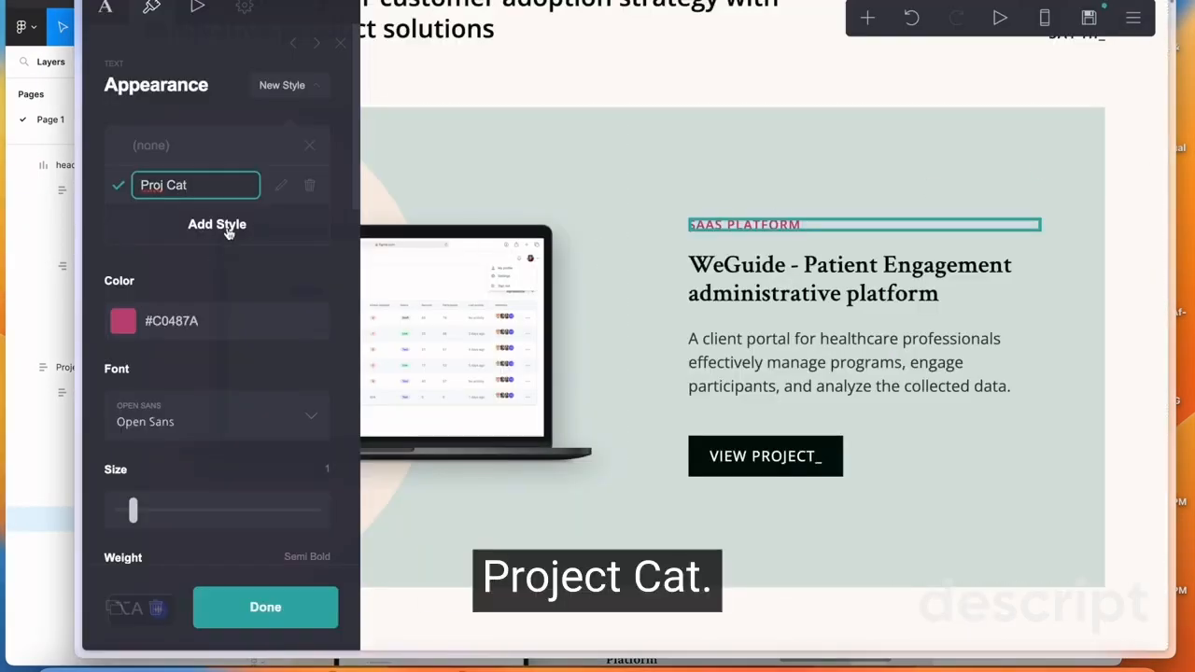
key(Return)
click(235, 225)
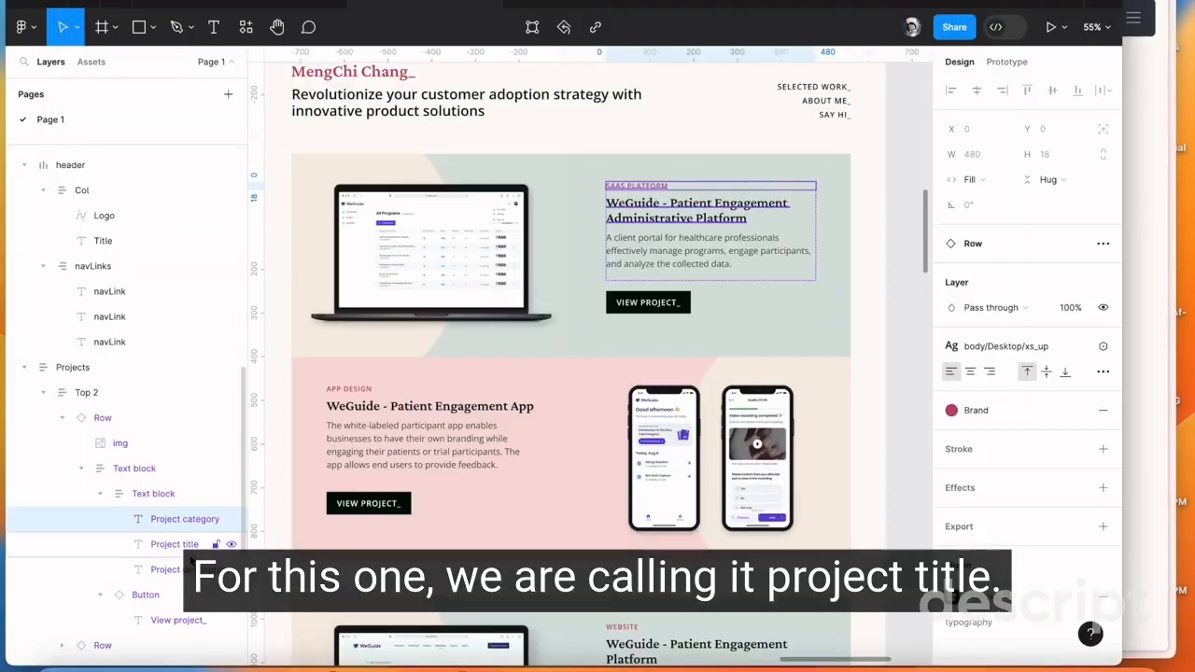
Check the project title layer's name in Figma, and save the Carrd title and description appearances as styles Proj Tit and Proj Des
click(175, 544)
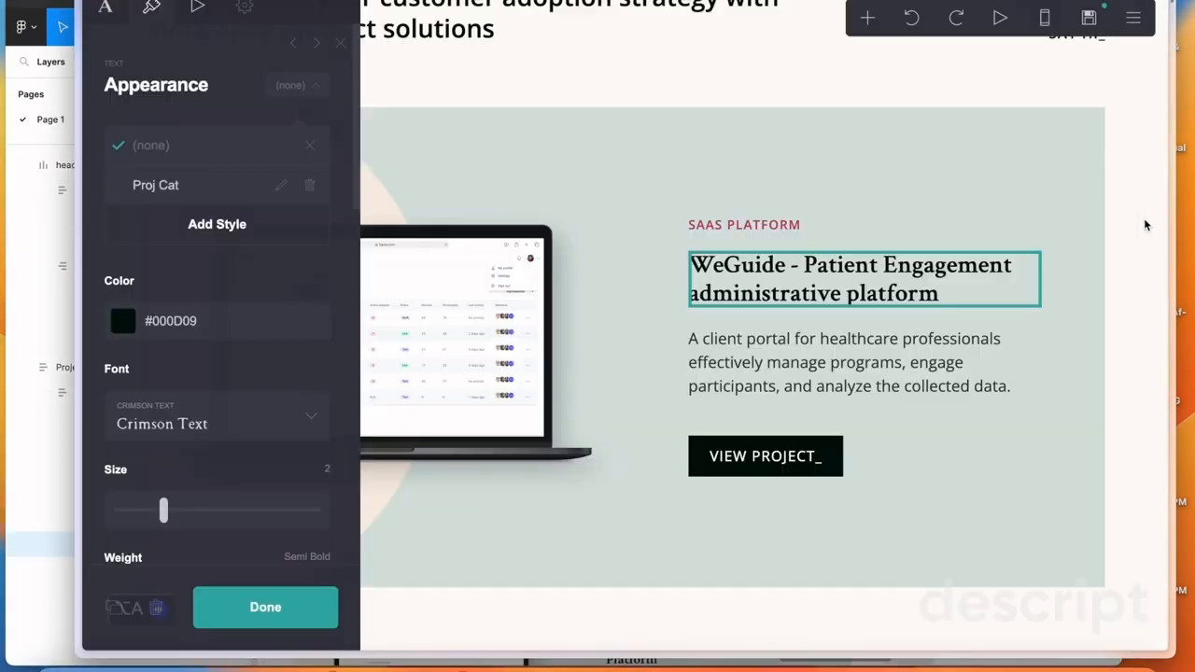
key(alt+a)
key(alt+a)
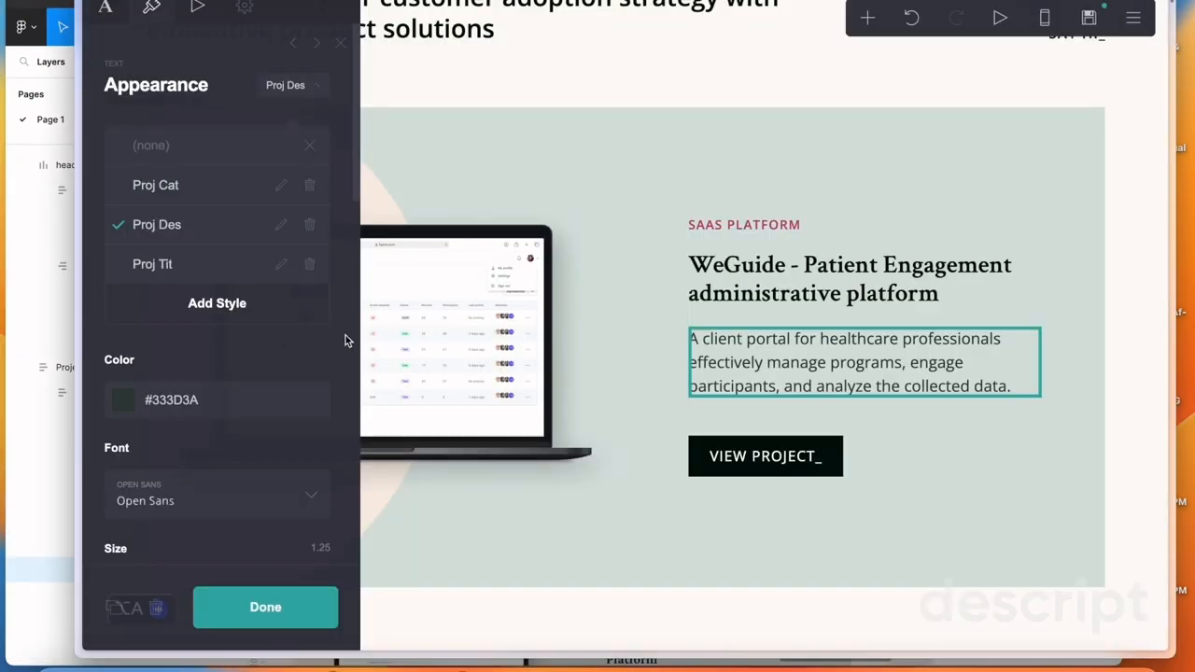
Save the View Project_ button's appearance as a reusable style named Button
click(814, 467)
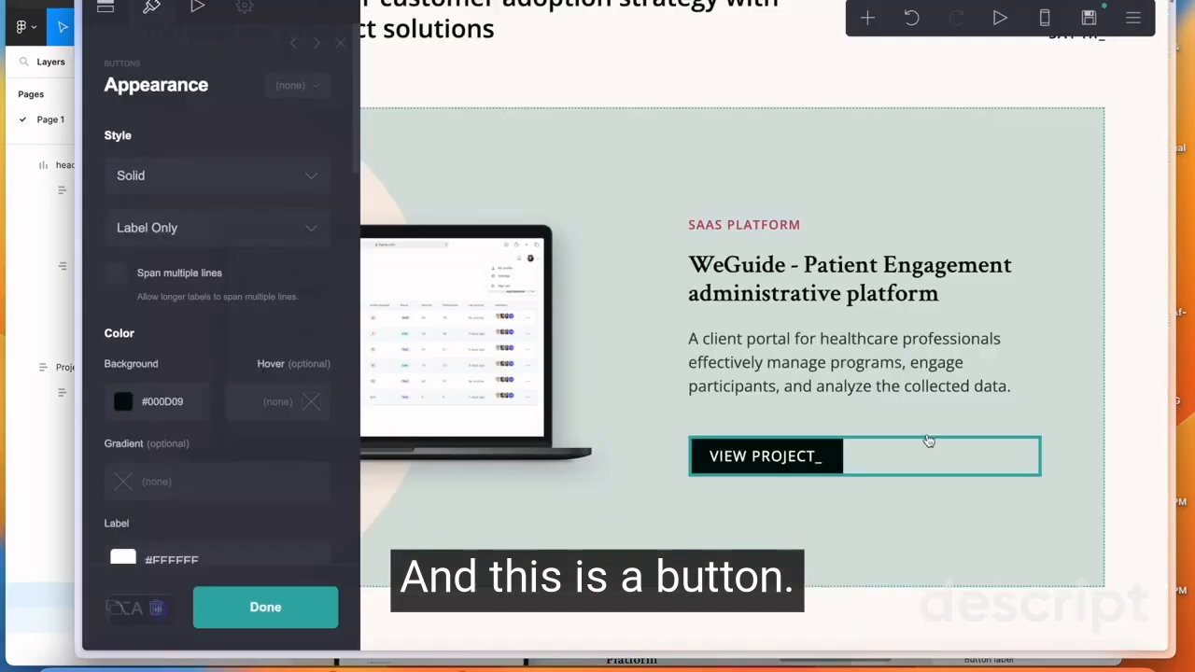
click(311, 92)
click(272, 239)
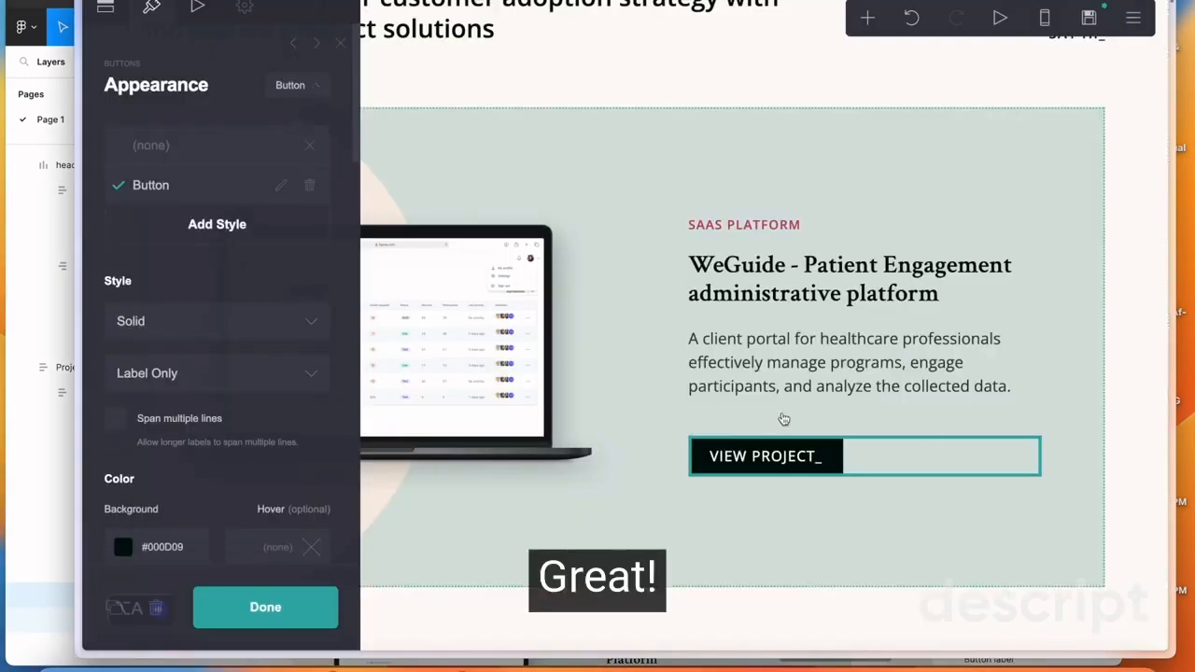
Duplicate the finished WeGuide project container to start the second project row
click(1039, 410)
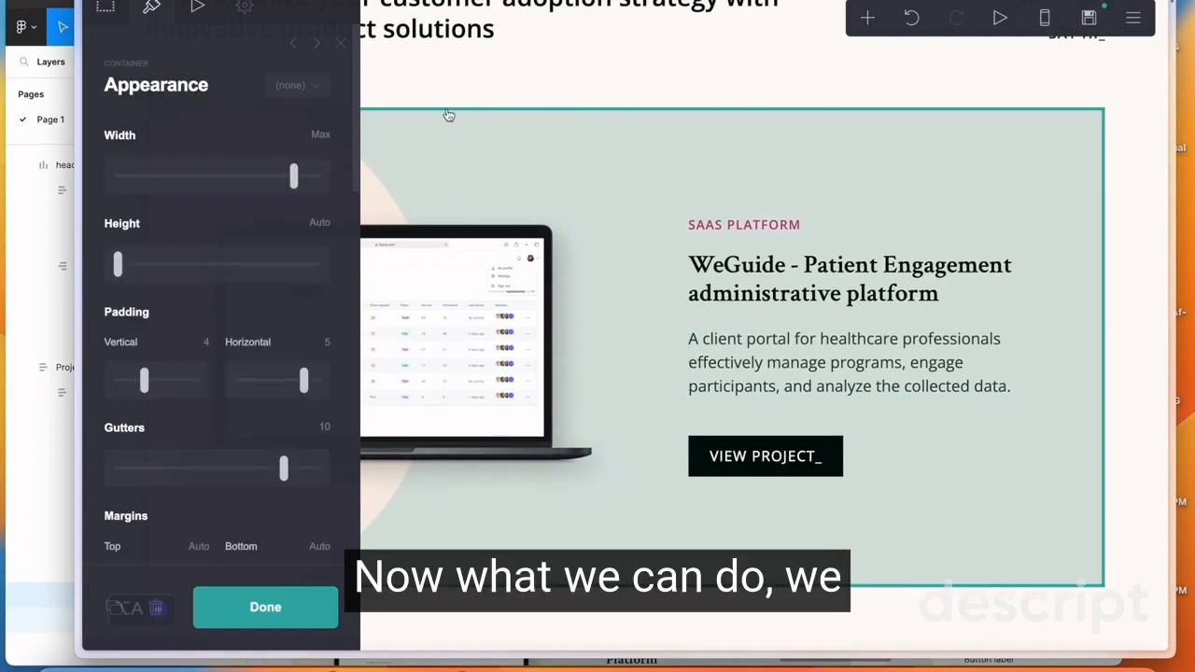
click(341, 43)
click(551, 175)
click(716, 153)
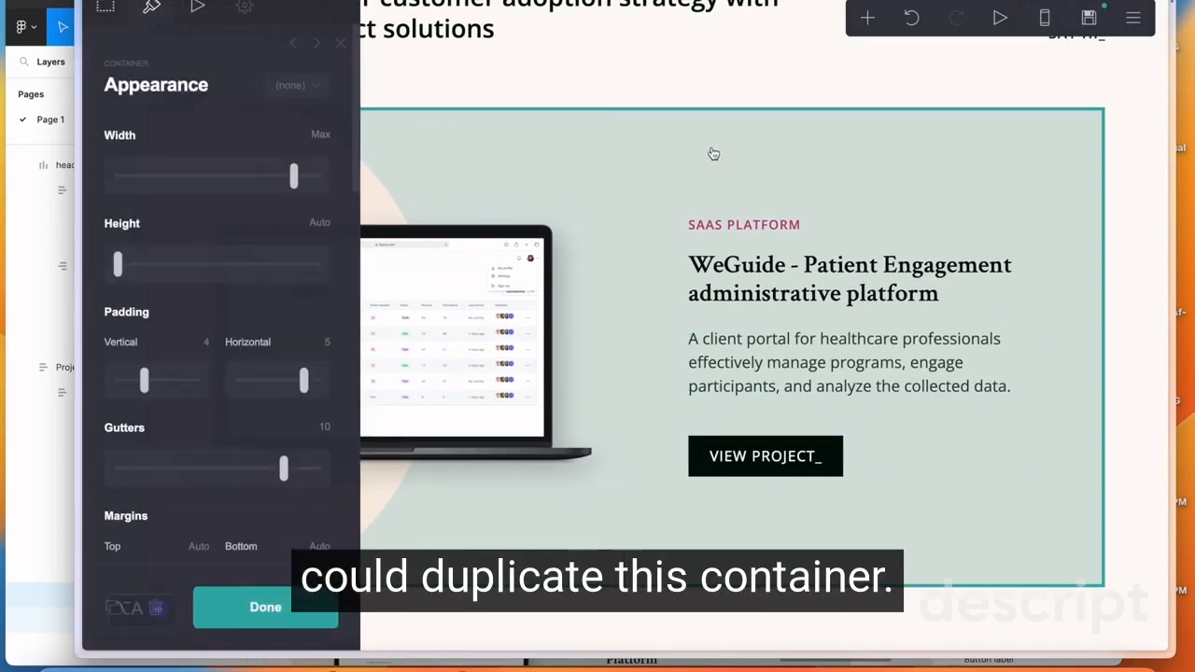
click(115, 608)
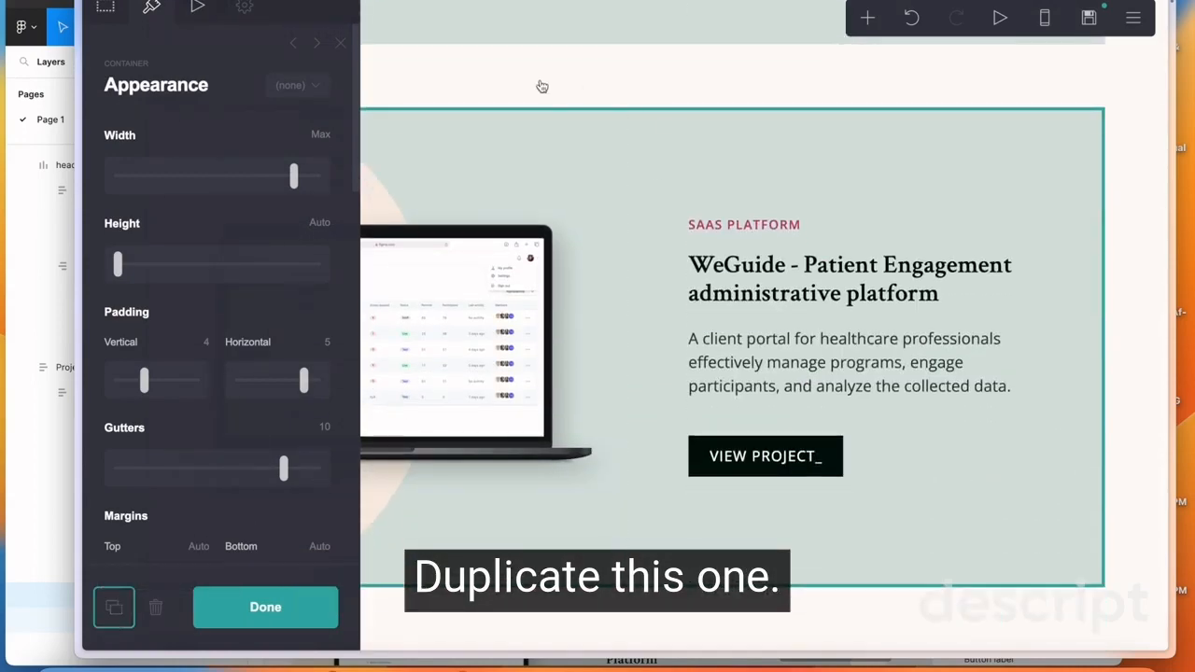
click(342, 44)
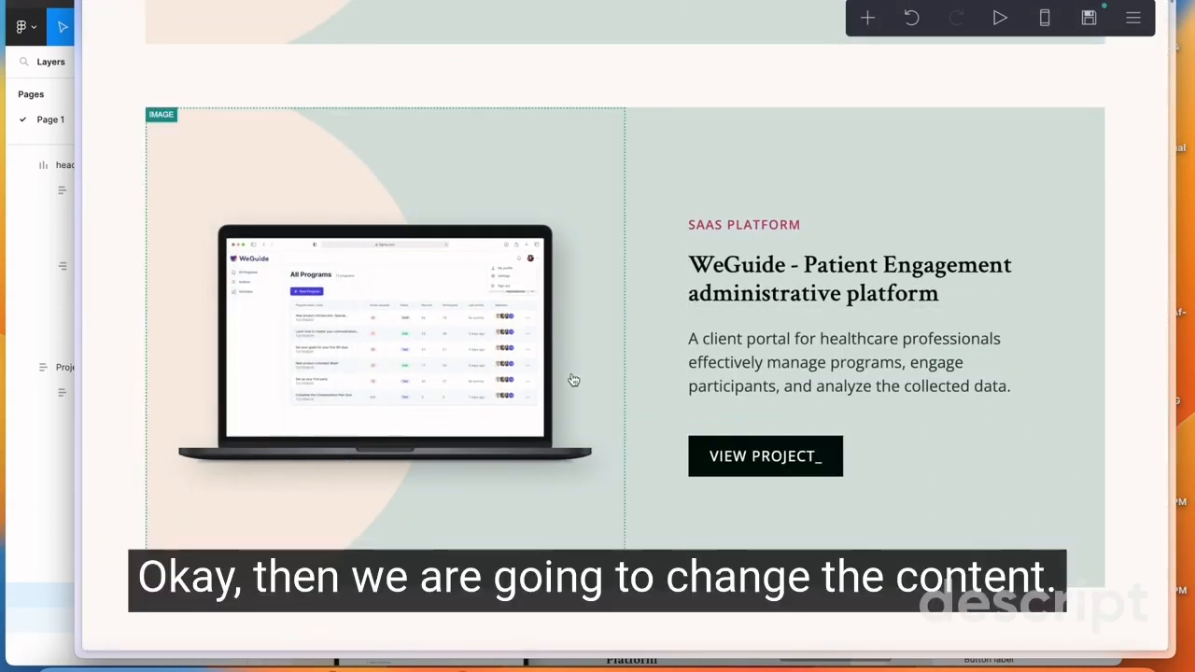
Swap the duplicated row's columns so the text block comes first and the laptop image sits in the right-hand column
click(571, 379)
drag(496, 347, 915, 230)
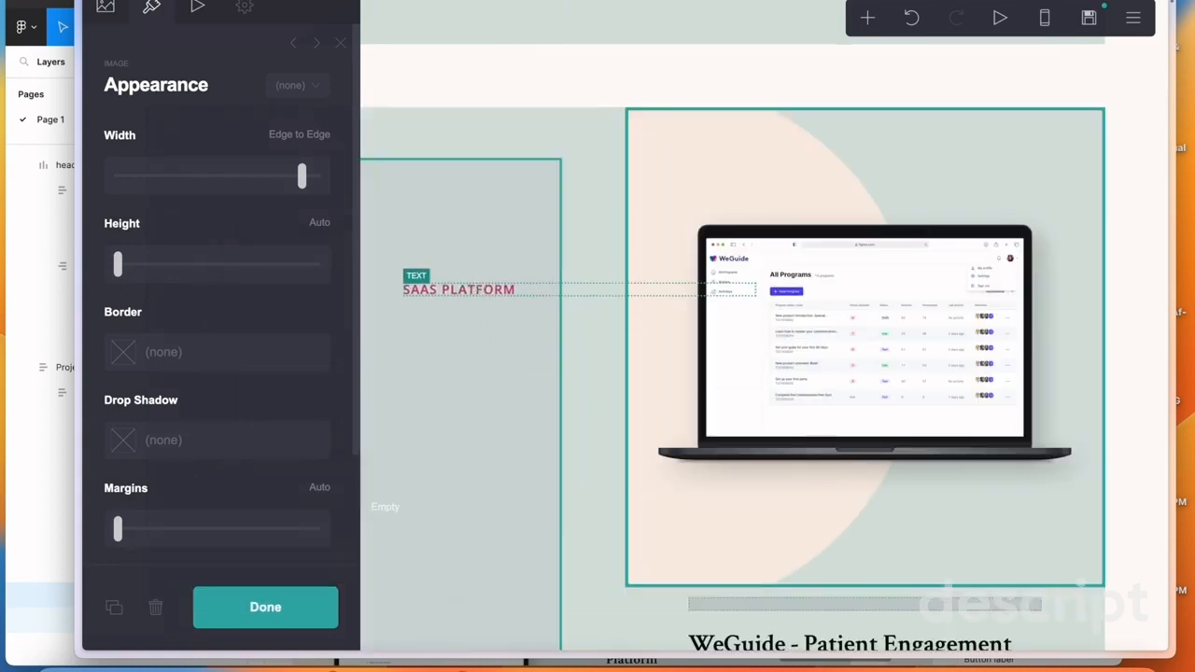
scroll(413, 499, down, 4)
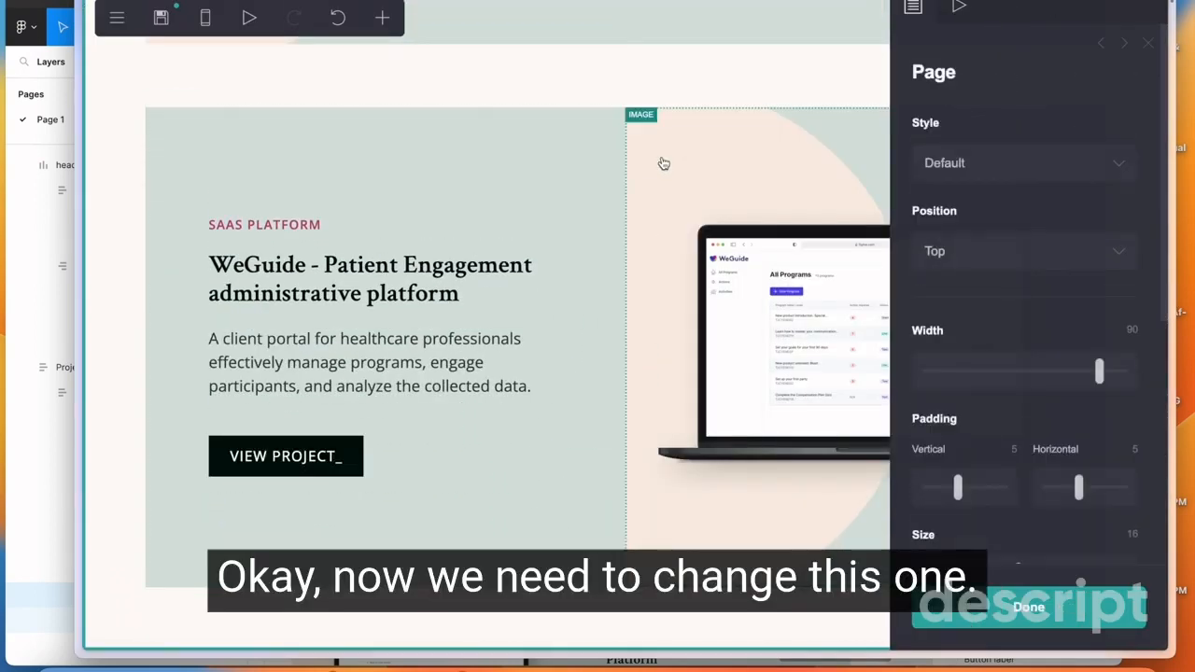
Check the second project row's image in Figma, and replace the duplicated row's laptop image in Carrd with 02.png
click(730, 309)
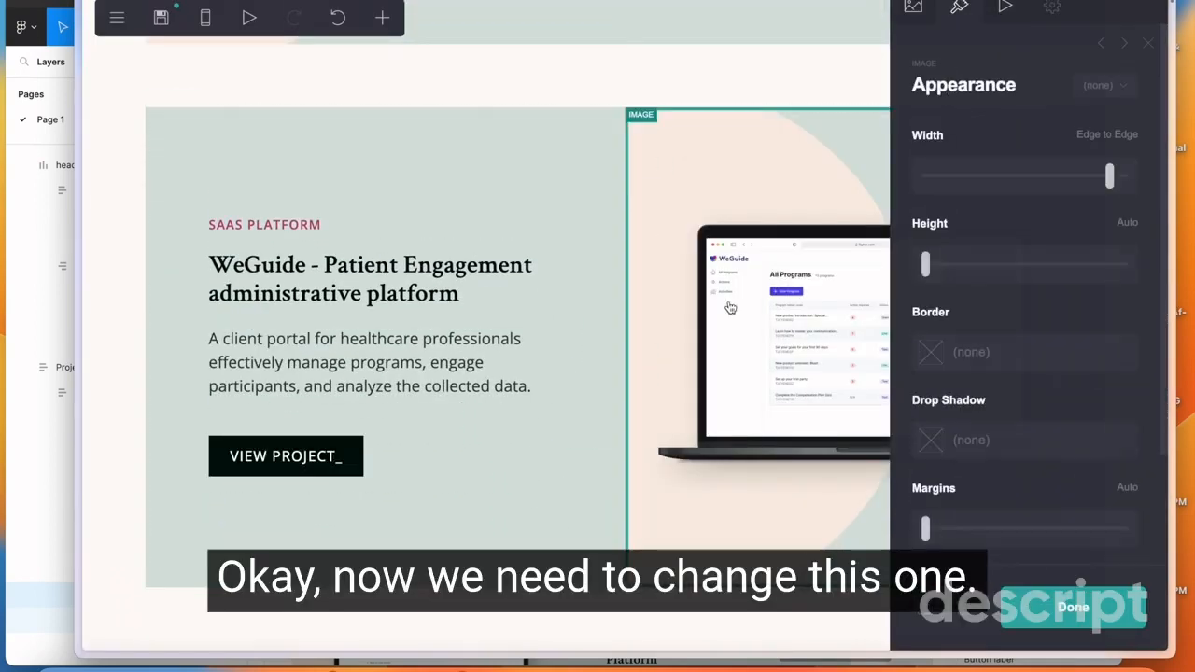
click(43, 235)
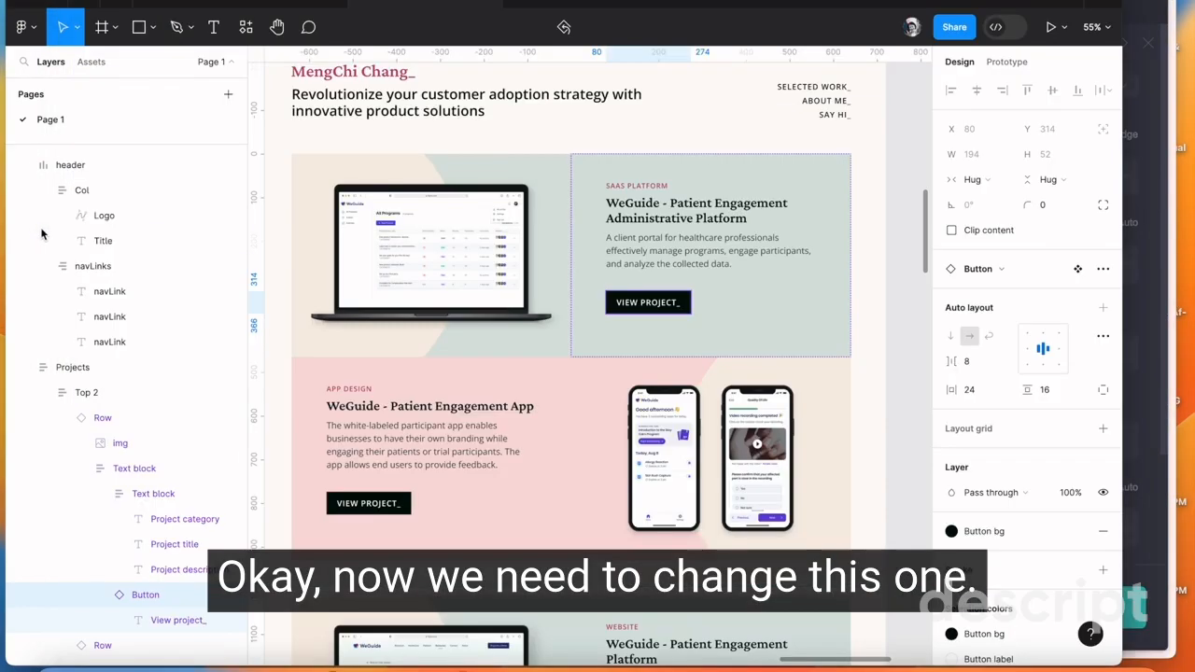
click(773, 493)
click(773, 493)
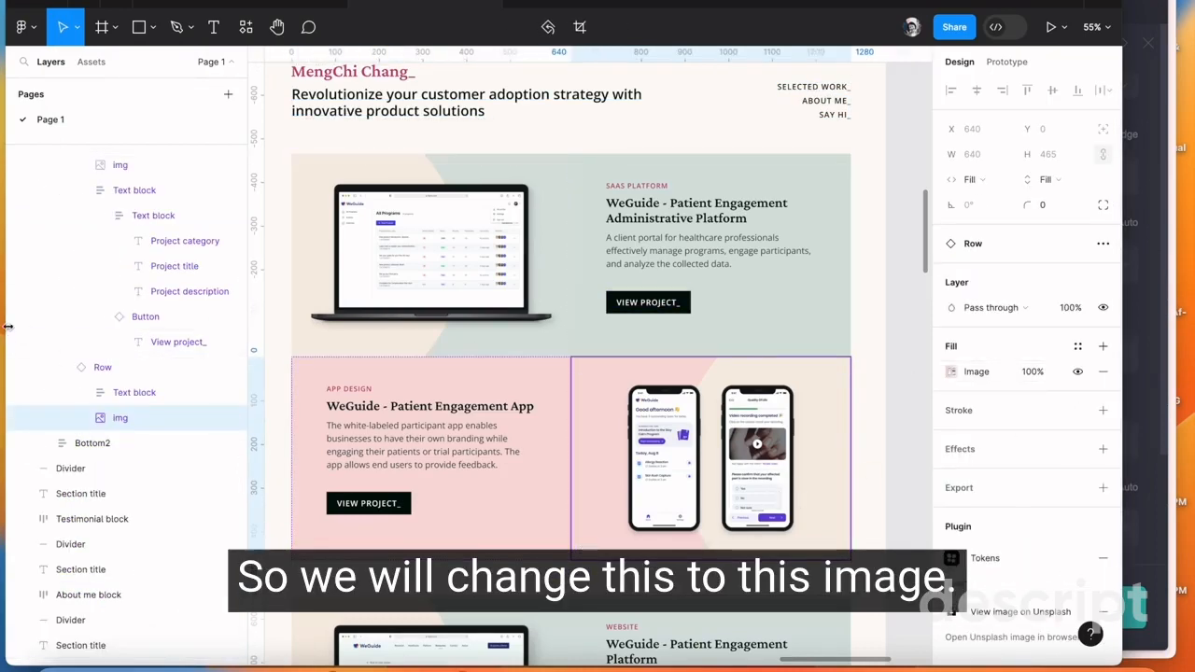
click(1145, 389)
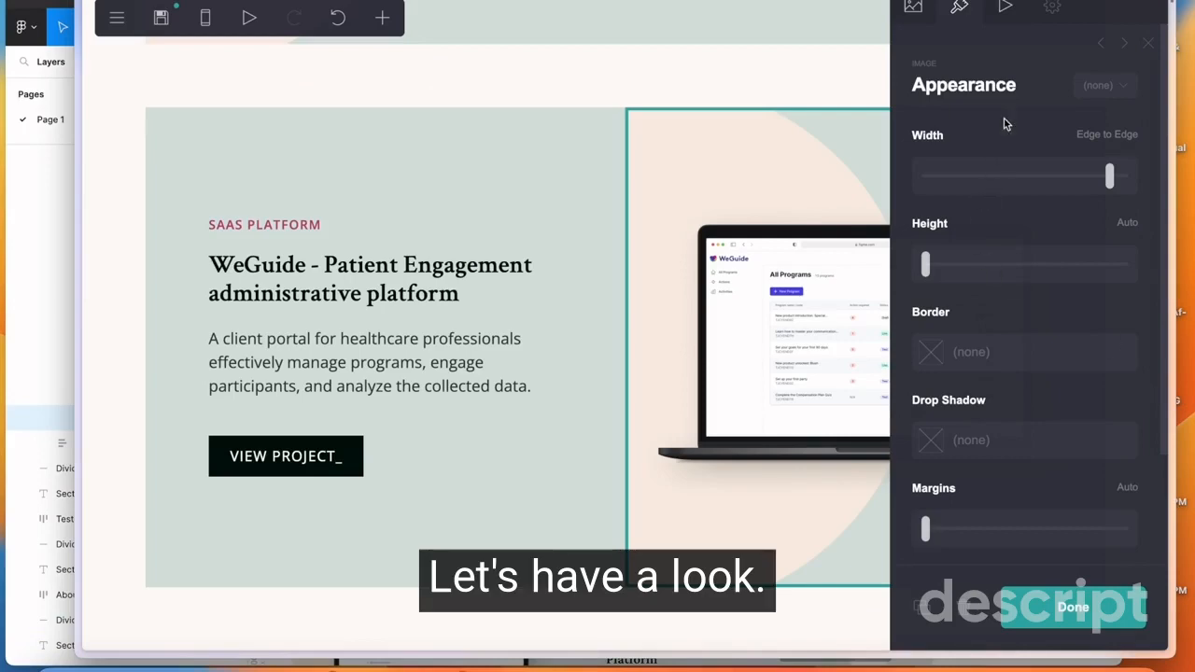
click(913, 6)
click(1044, 203)
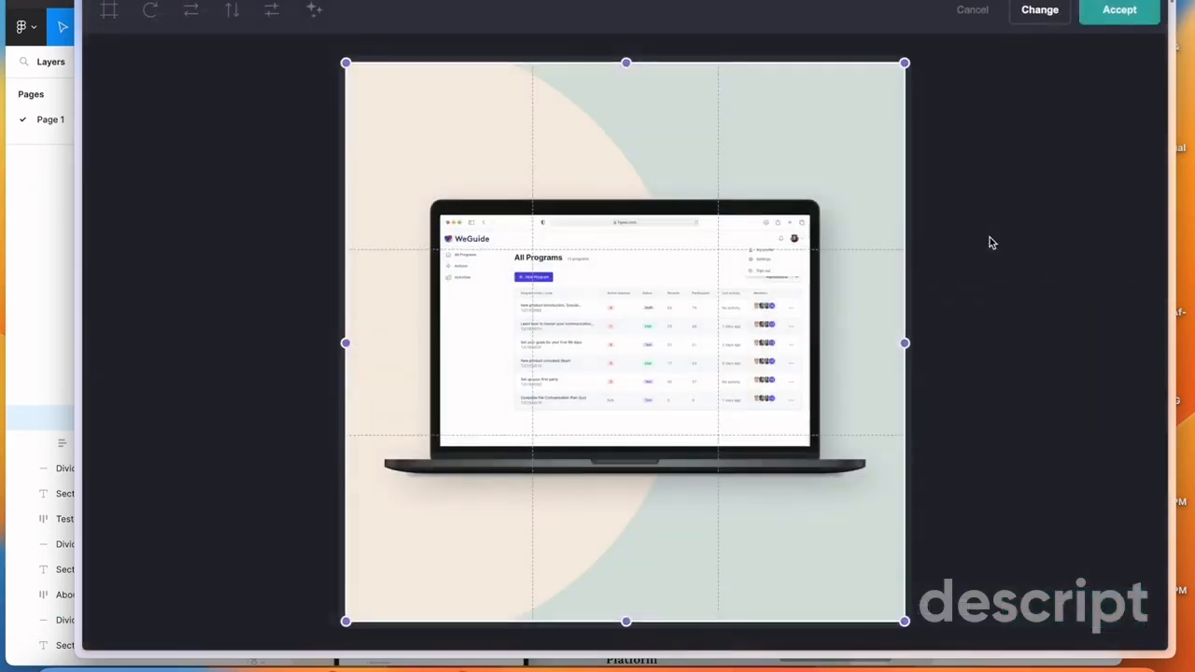
click(1038, 12)
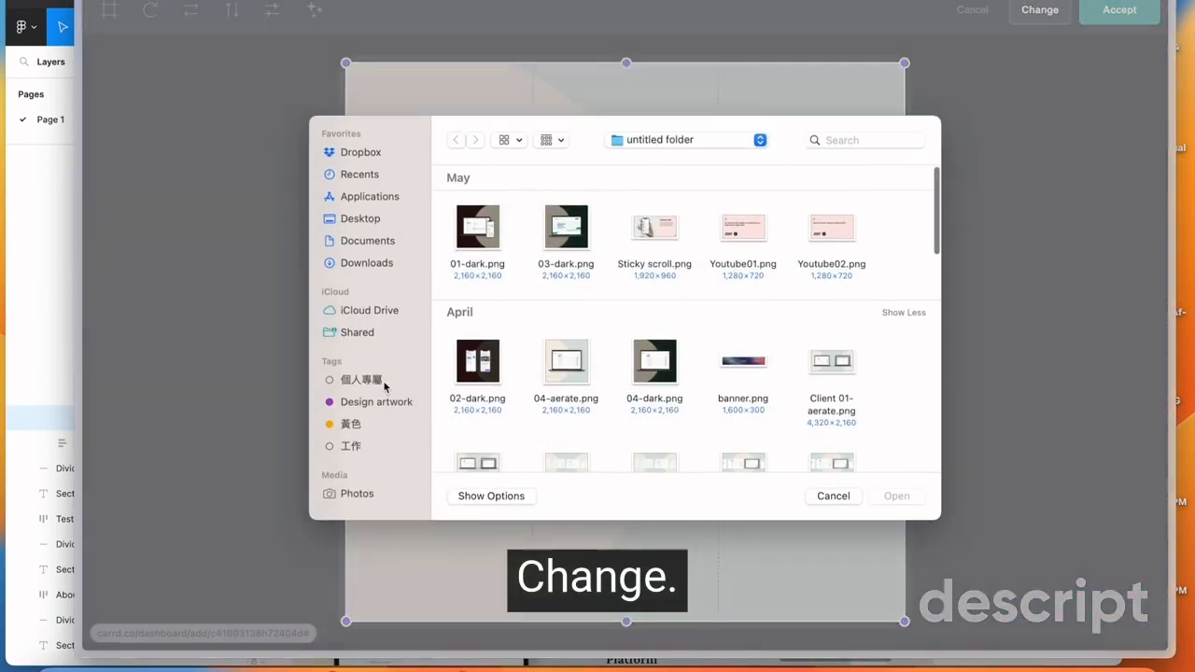
scroll(676, 400, down, 5)
click(571, 418)
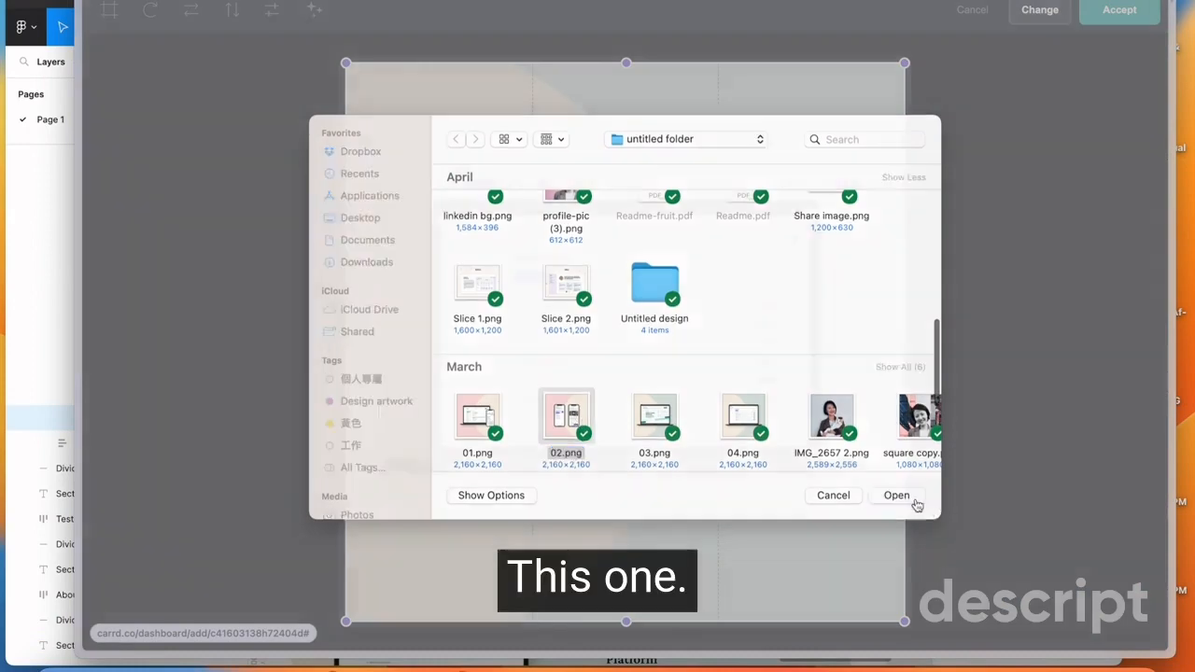
click(896, 496)
key(Return)
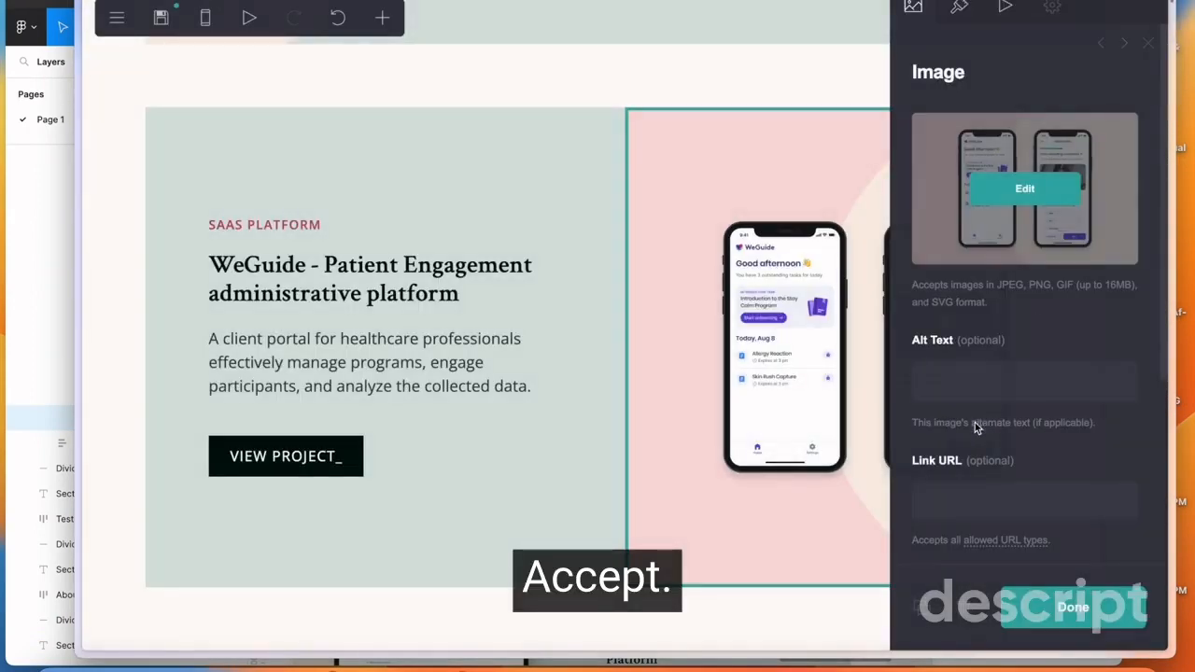
Bring up the background color setting of the duplicated project container
click(510, 265)
click(540, 171)
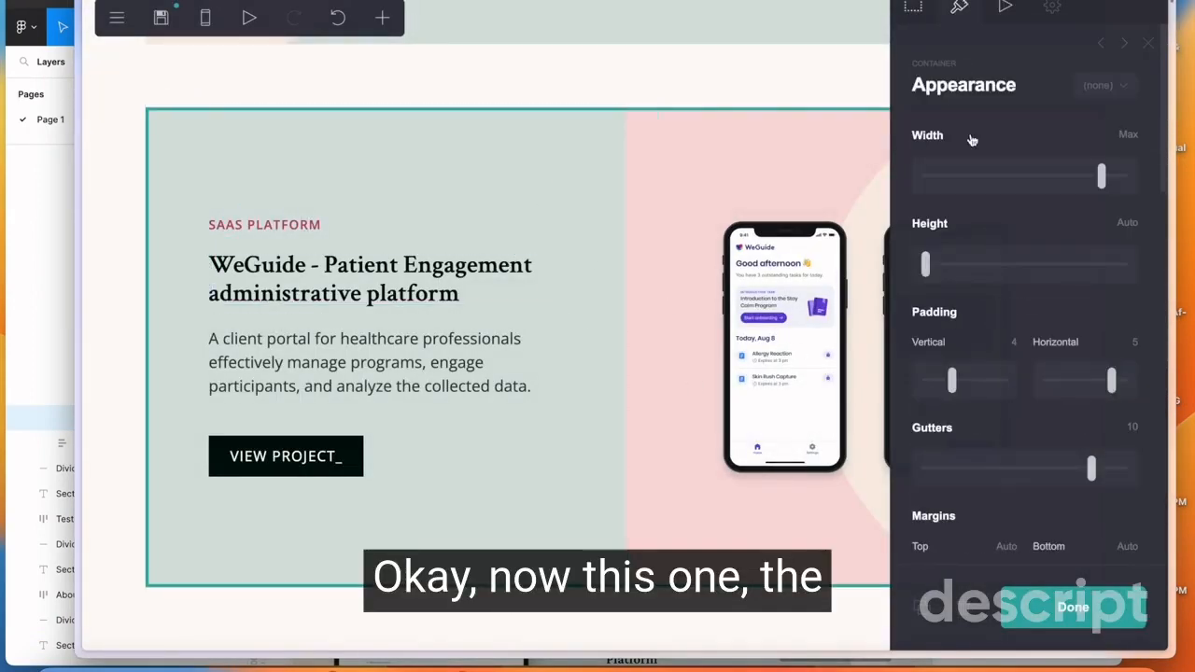
scroll(1032, 308, down, 12)
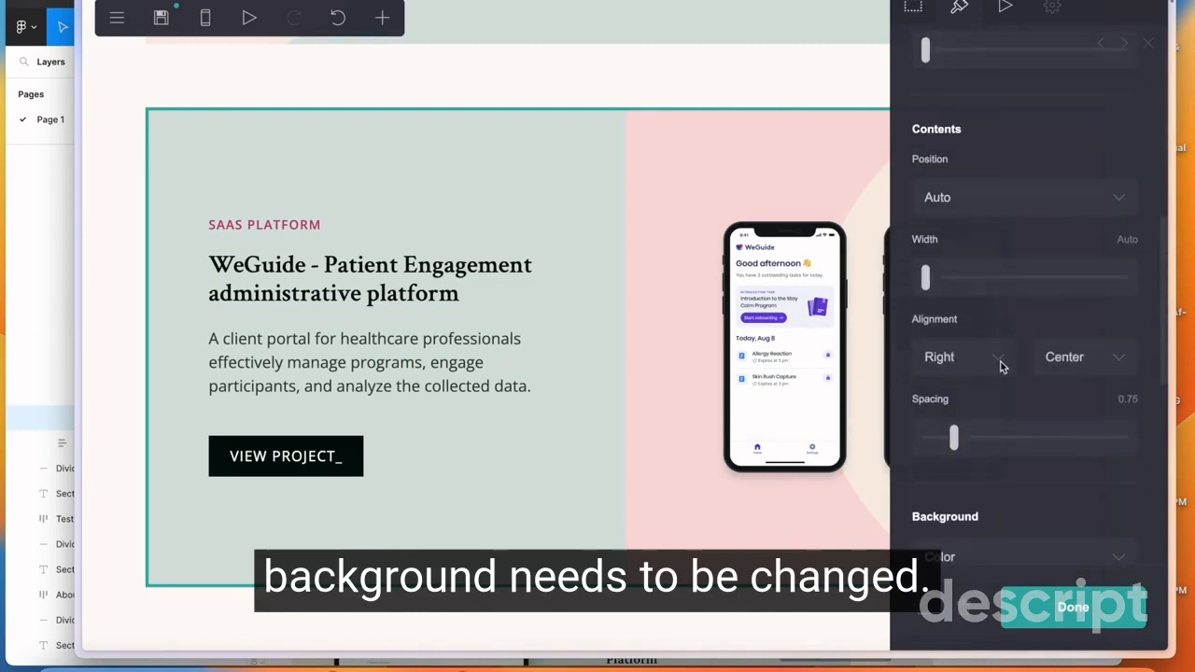
scroll(957, 250, up, 5)
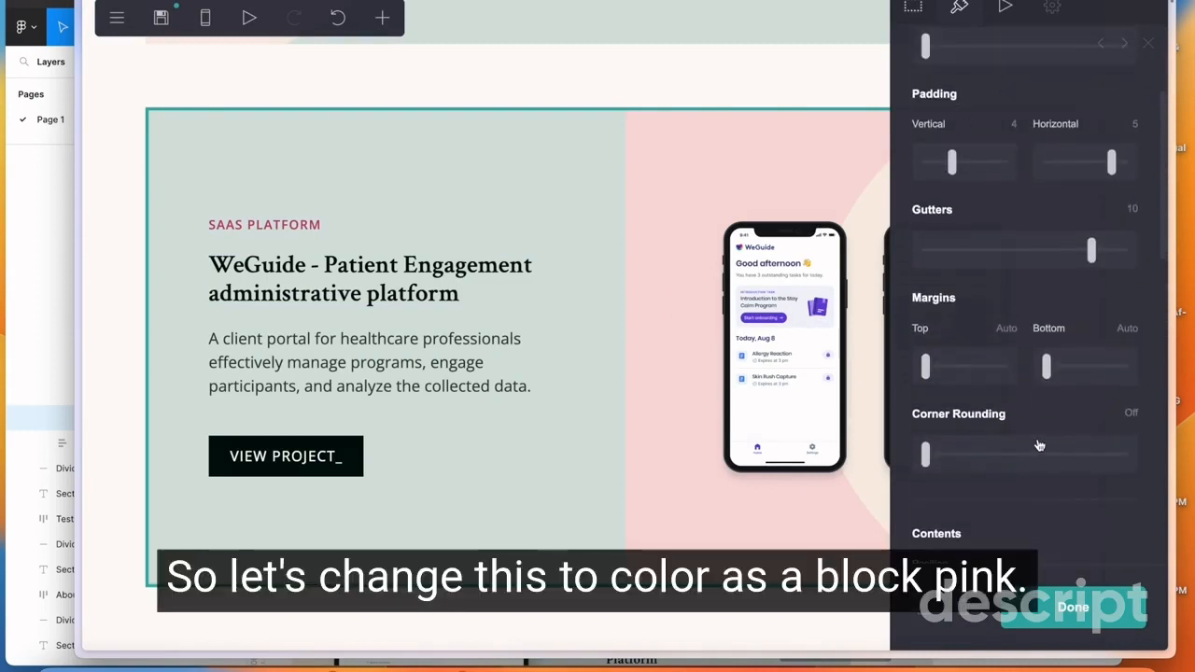
scroll(1037, 429, up, 2)
scroll(1036, 434, down, 10)
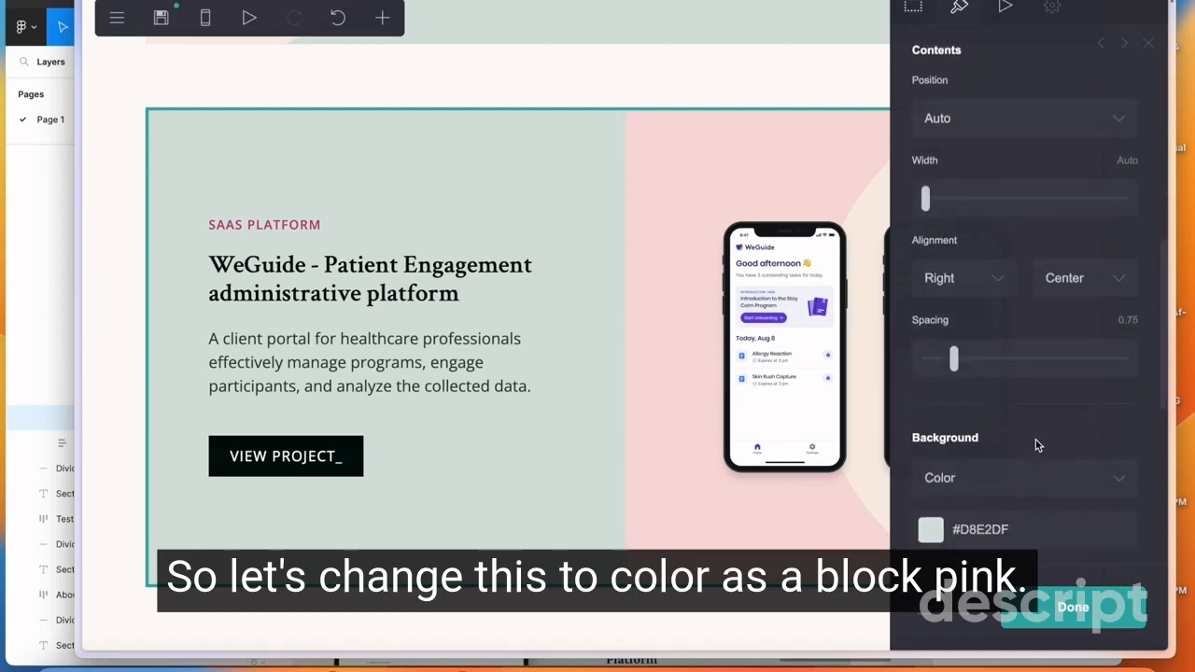
scroll(1036, 440, down, 4)
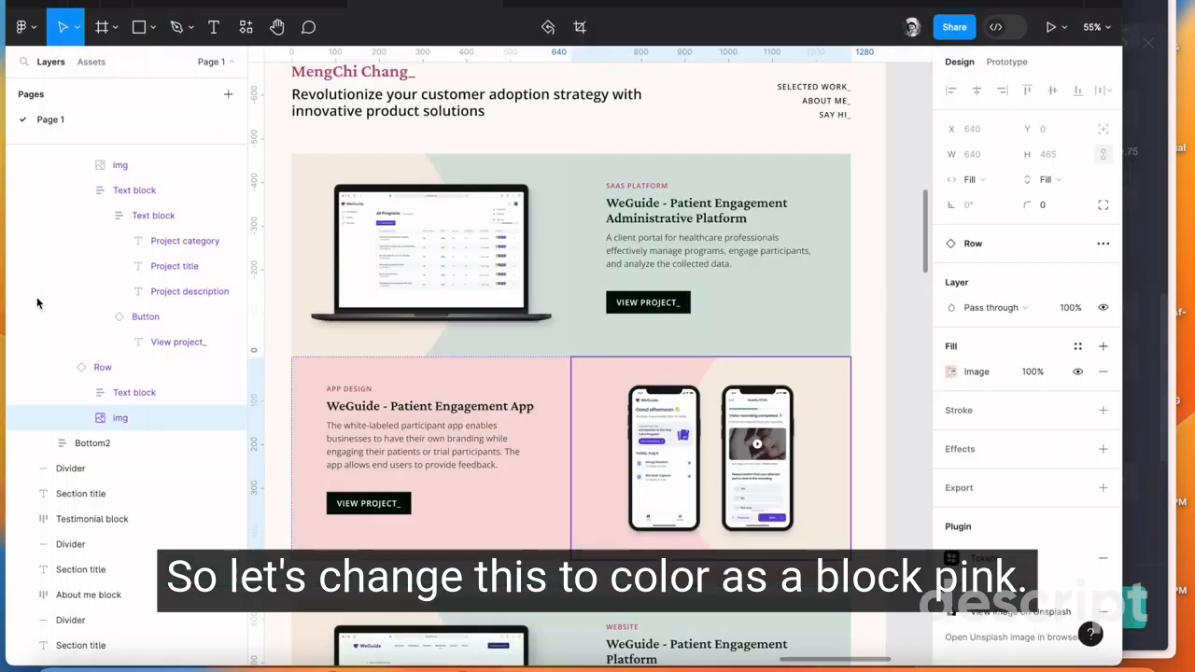
Copy the Block pink style's hex value from Figma, and set the duplicated Carrd container's background color to #F9DBDA
click(528, 381)
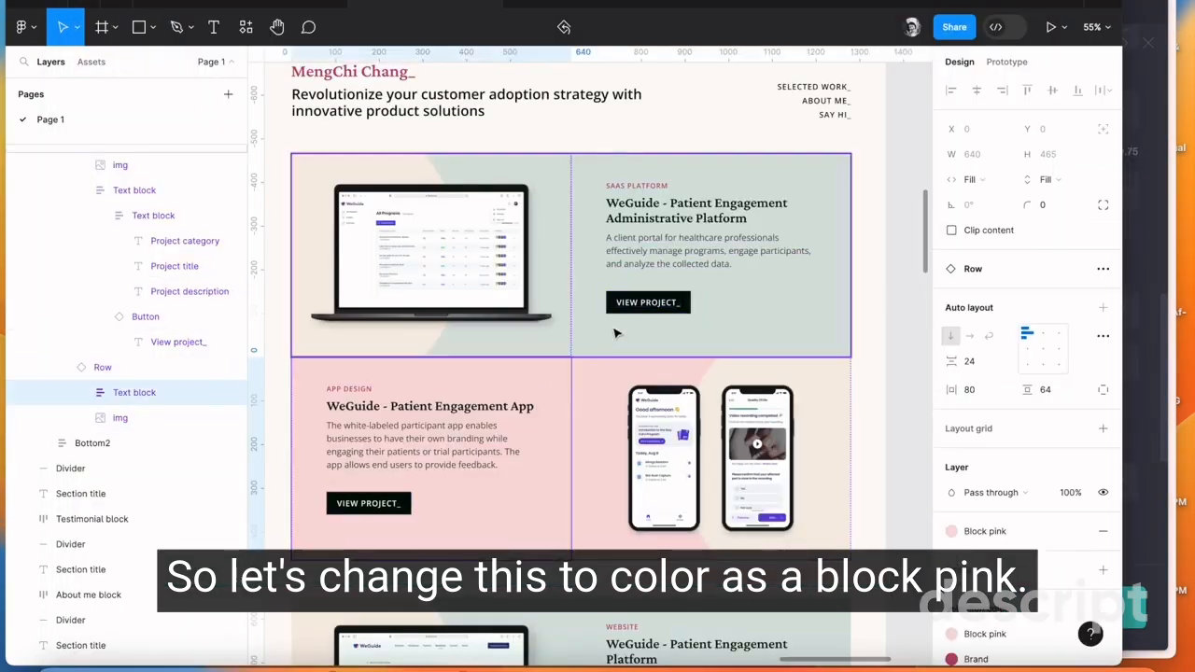
key(Escape)
scroll(962, 495, down, 4)
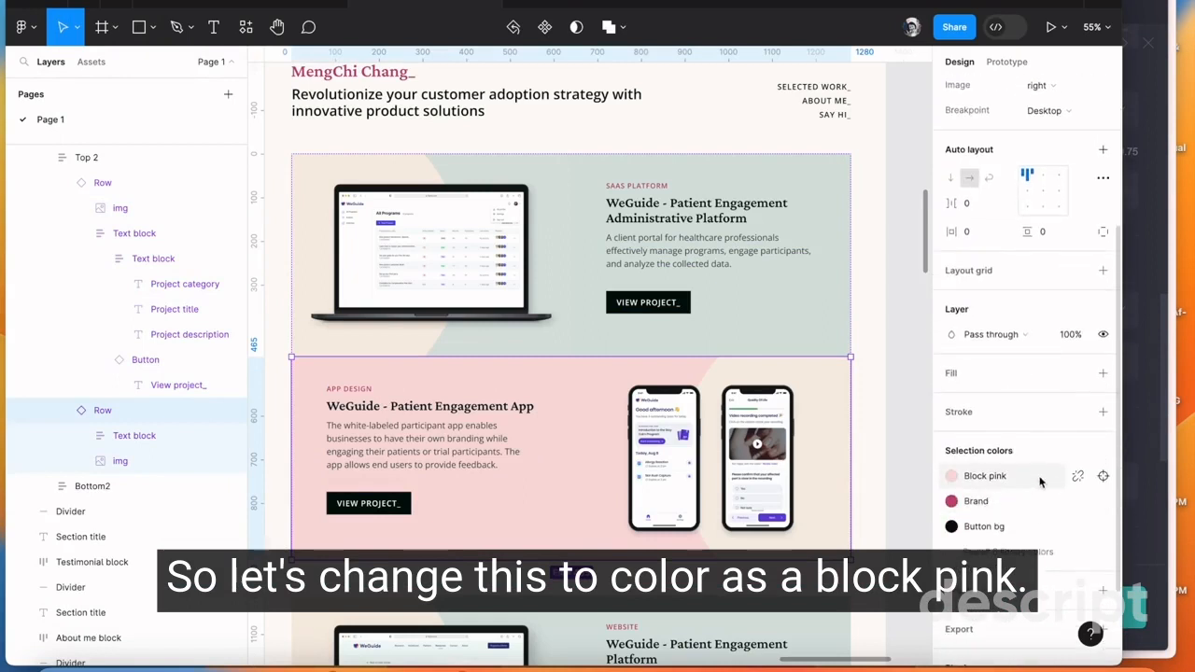
click(1046, 478)
click(911, 609)
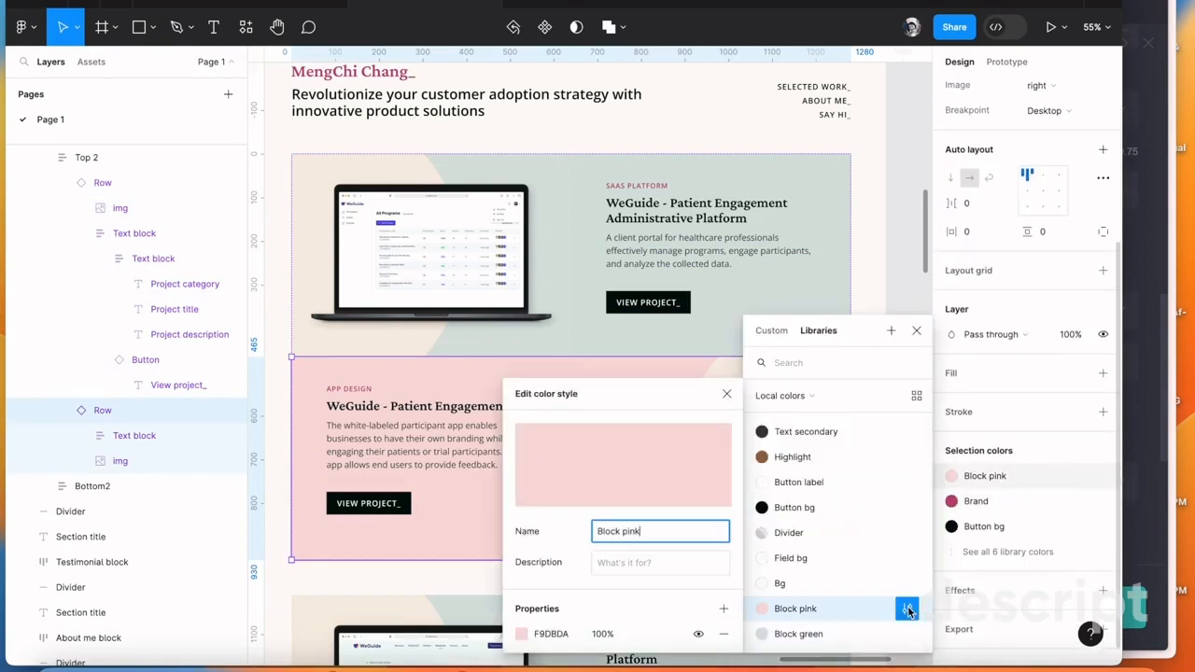
click(570, 636)
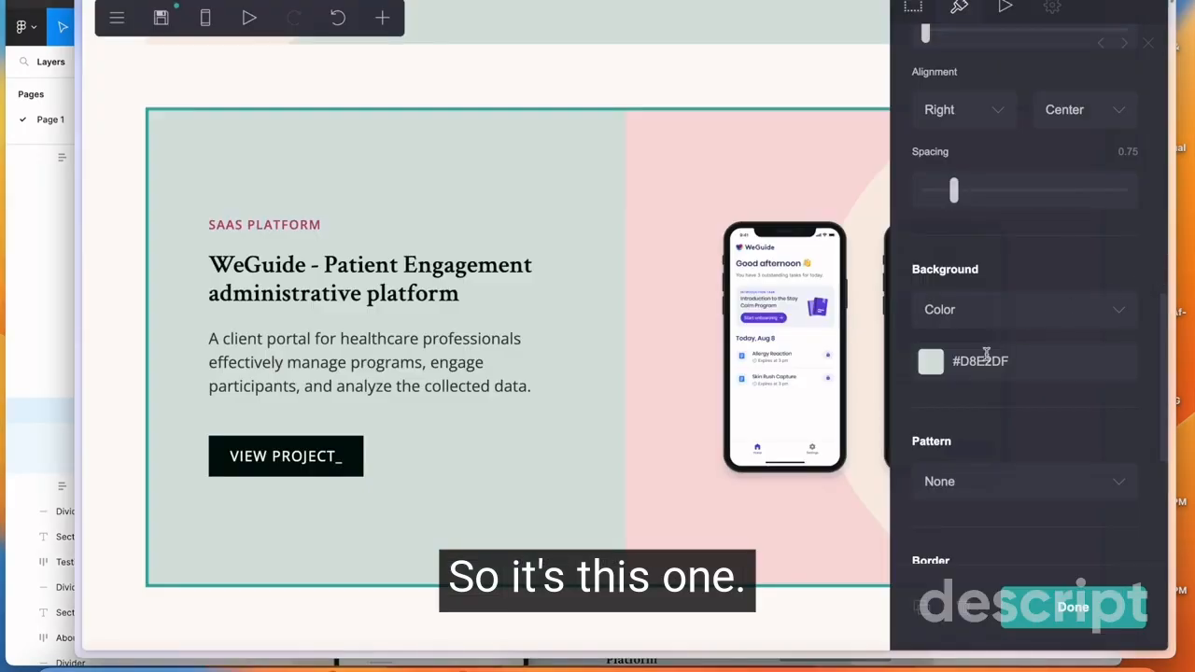
click(986, 359)
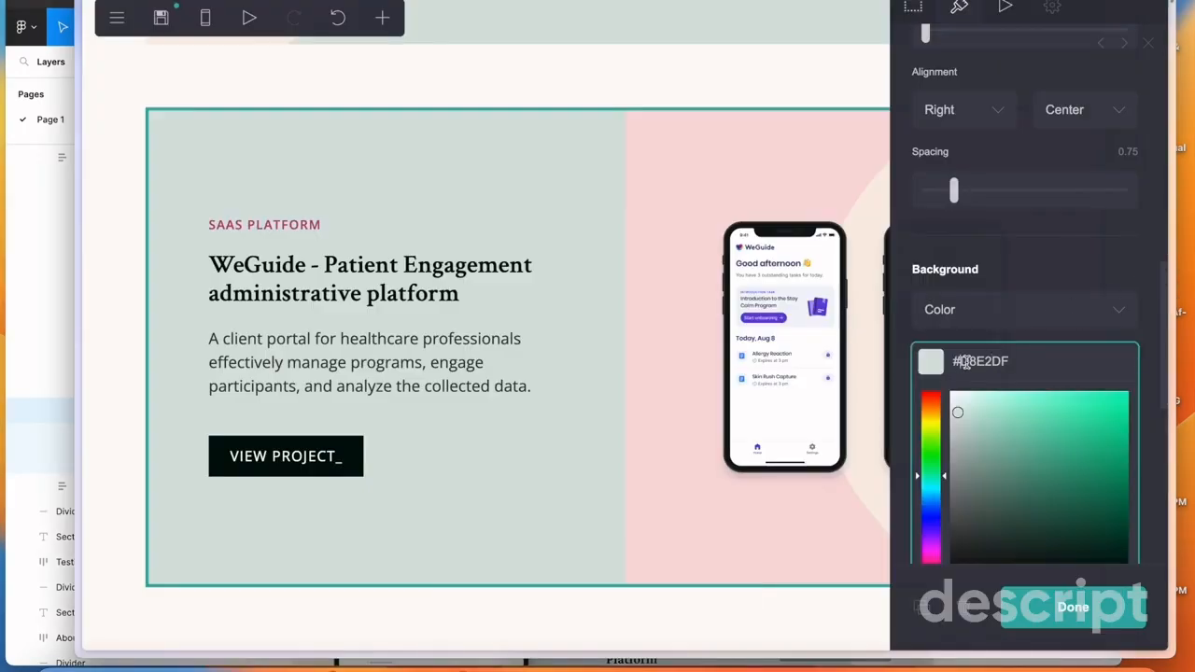
text(F9DBDA)
click(727, 88)
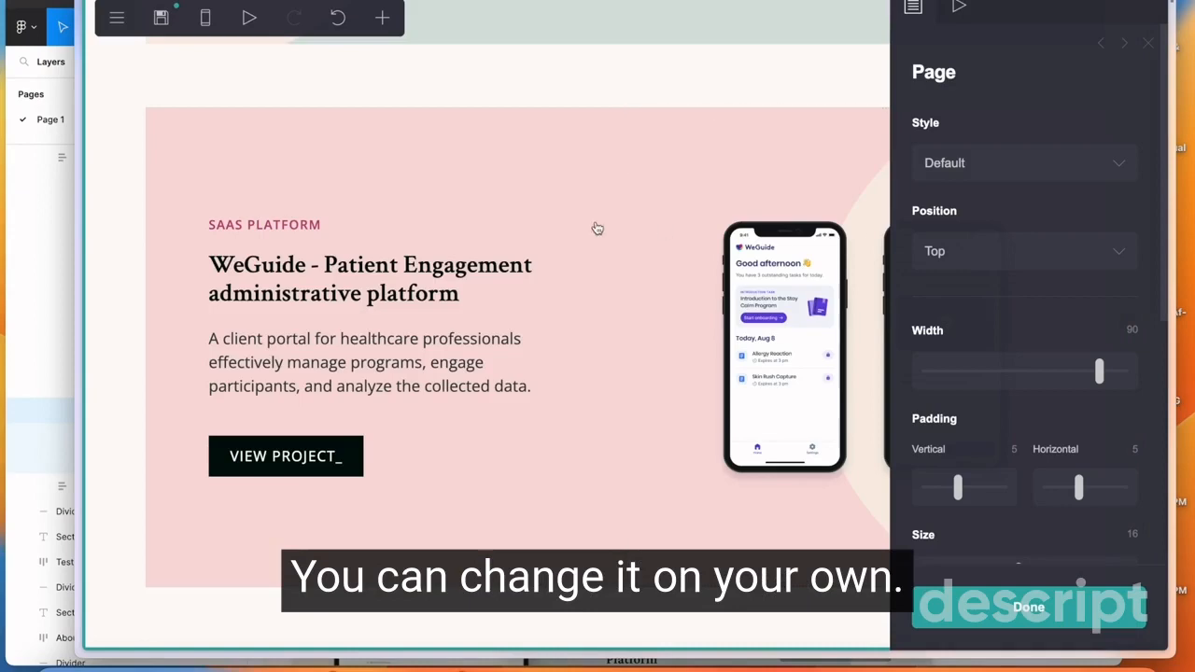
Examine the gap between the green and pink project containers, and look at the first container's appearance settings
scroll(592, 229, up, 6)
scroll(563, 231, up, 1)
click(1148, 44)
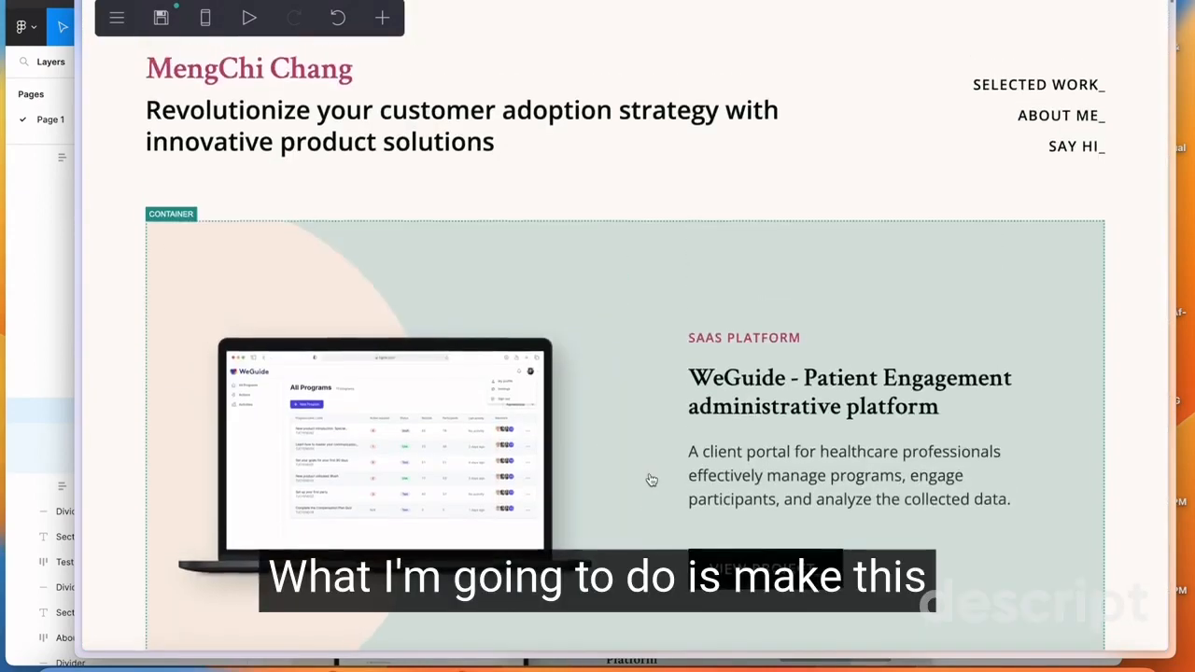
scroll(648, 482, down, 5)
scroll(628, 541, down, 2)
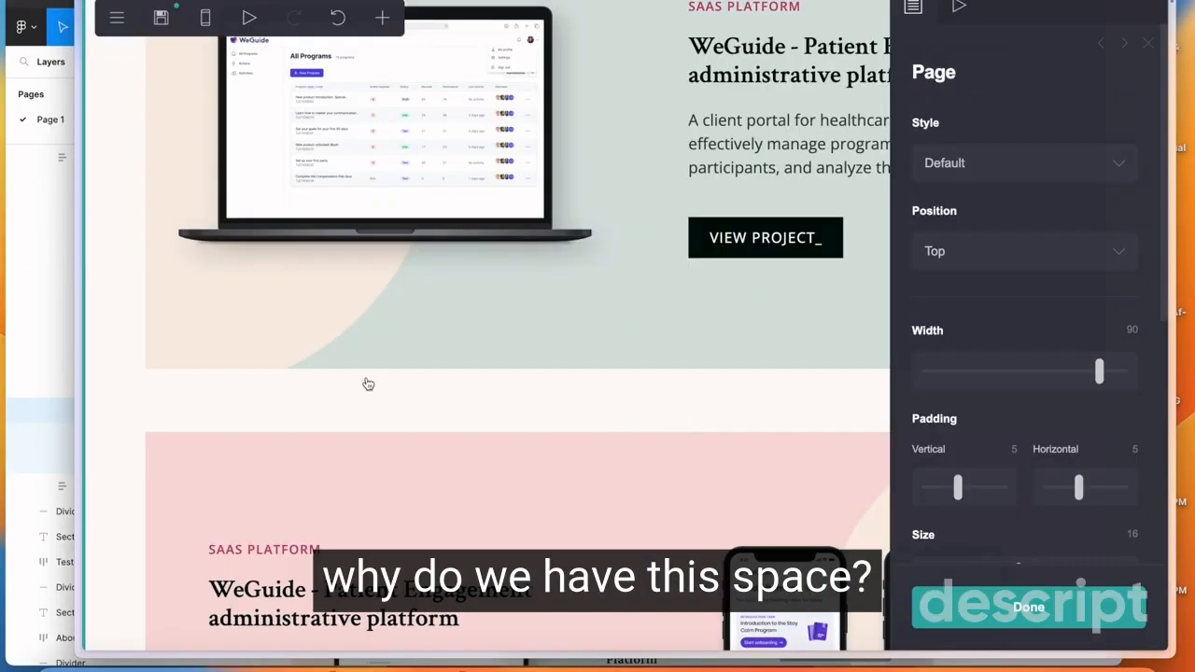
scroll(673, 419, up, 4)
click(668, 419)
scroll(668, 418, down, 1)
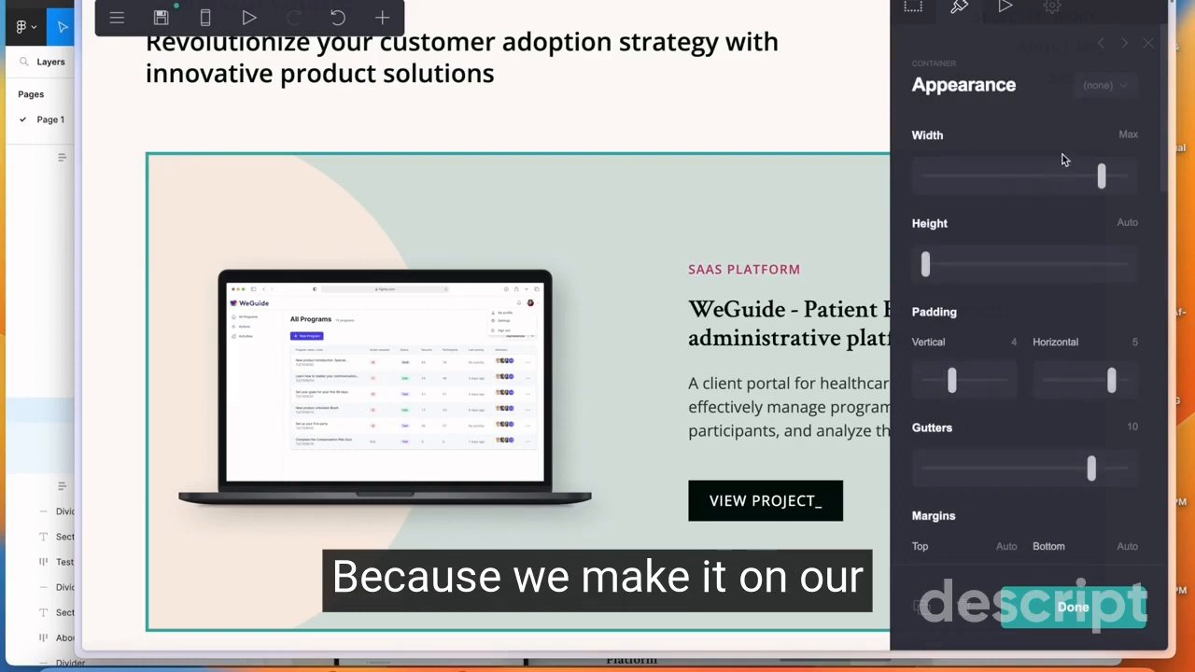
click(1149, 43)
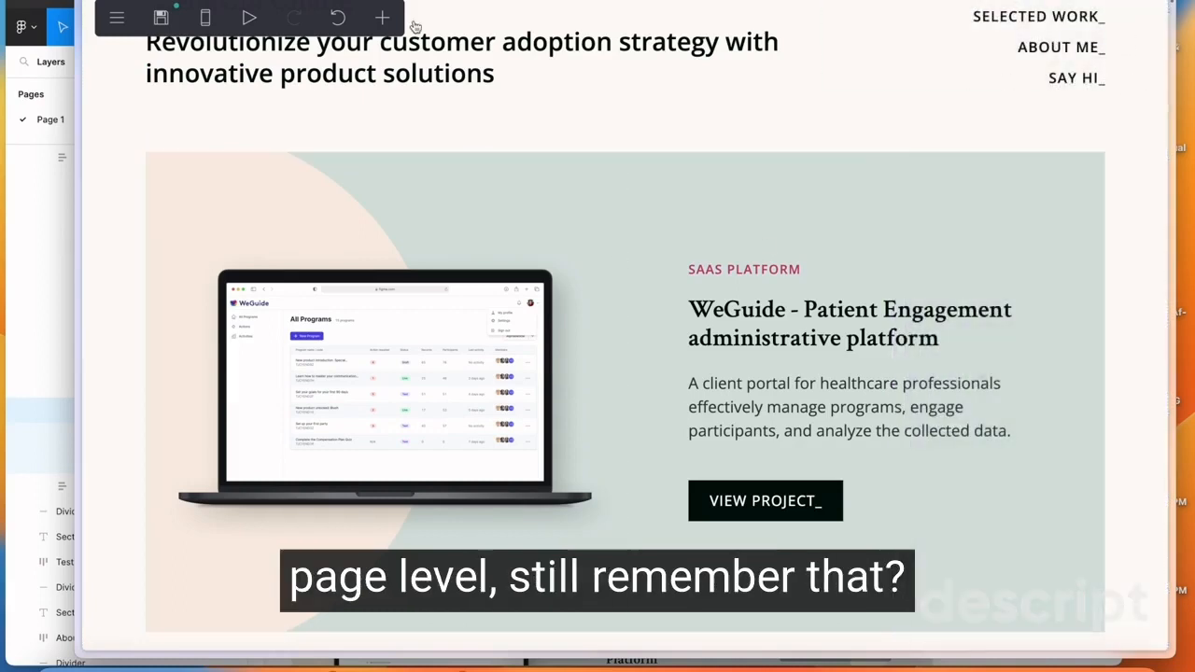
Open the page settings and check the contents spacing against the gap between the project rows
click(117, 18)
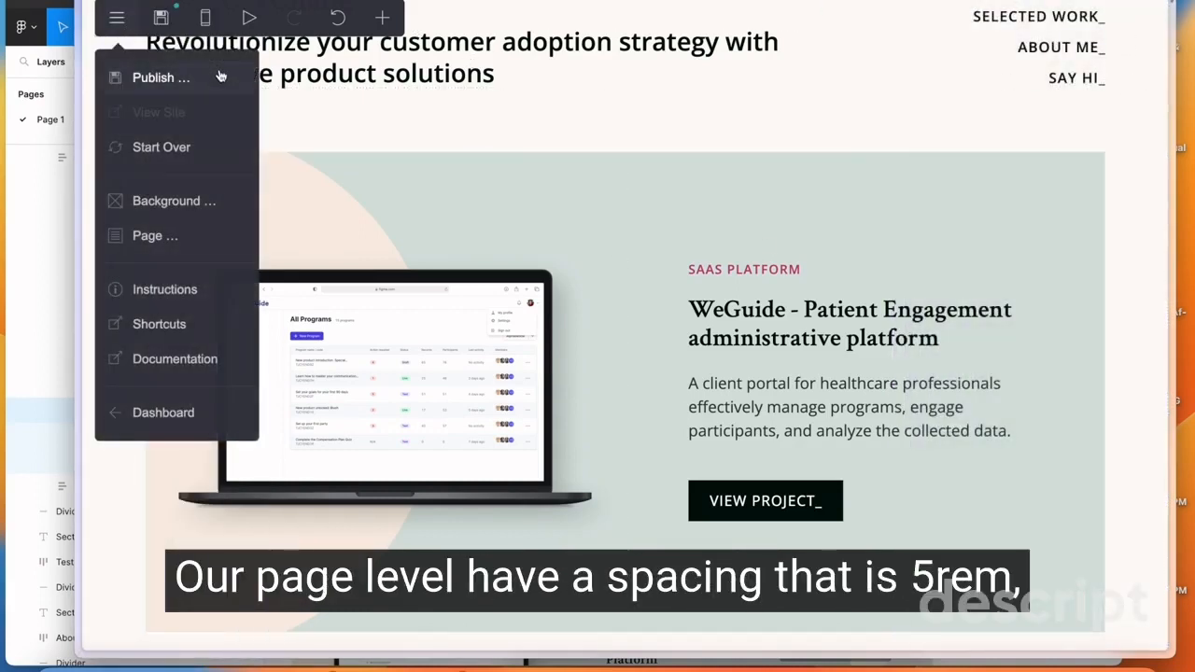
click(172, 236)
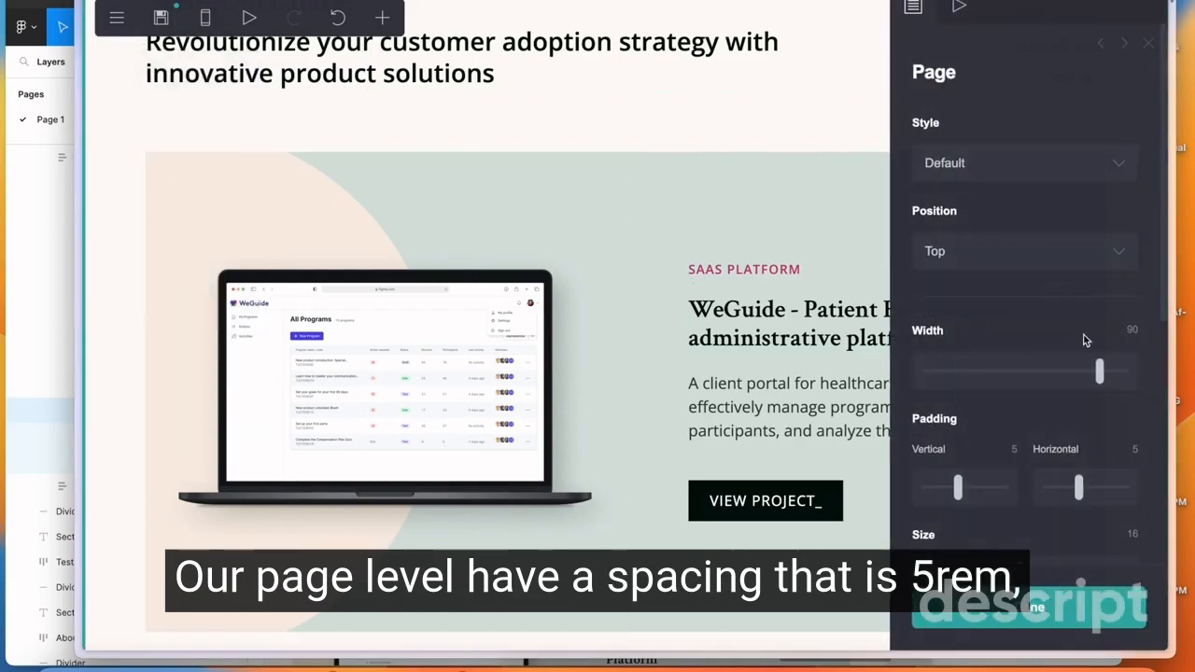
scroll(1088, 345, down, 4)
scroll(1061, 358, down, 2)
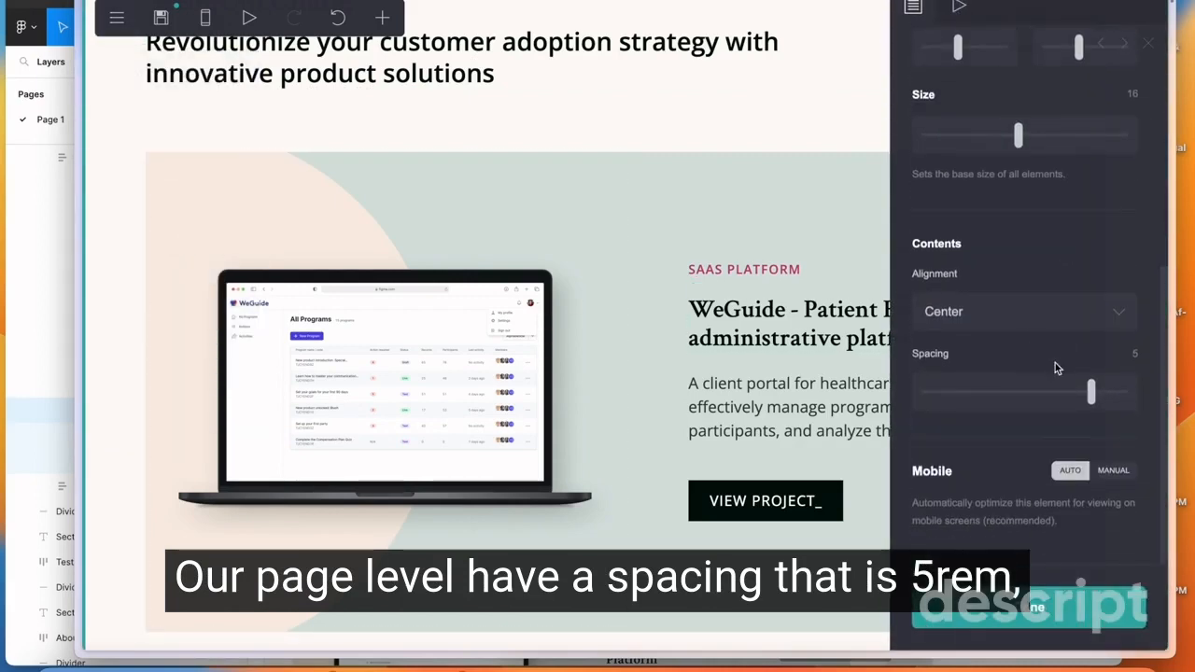
scroll(462, 155, down, 3)
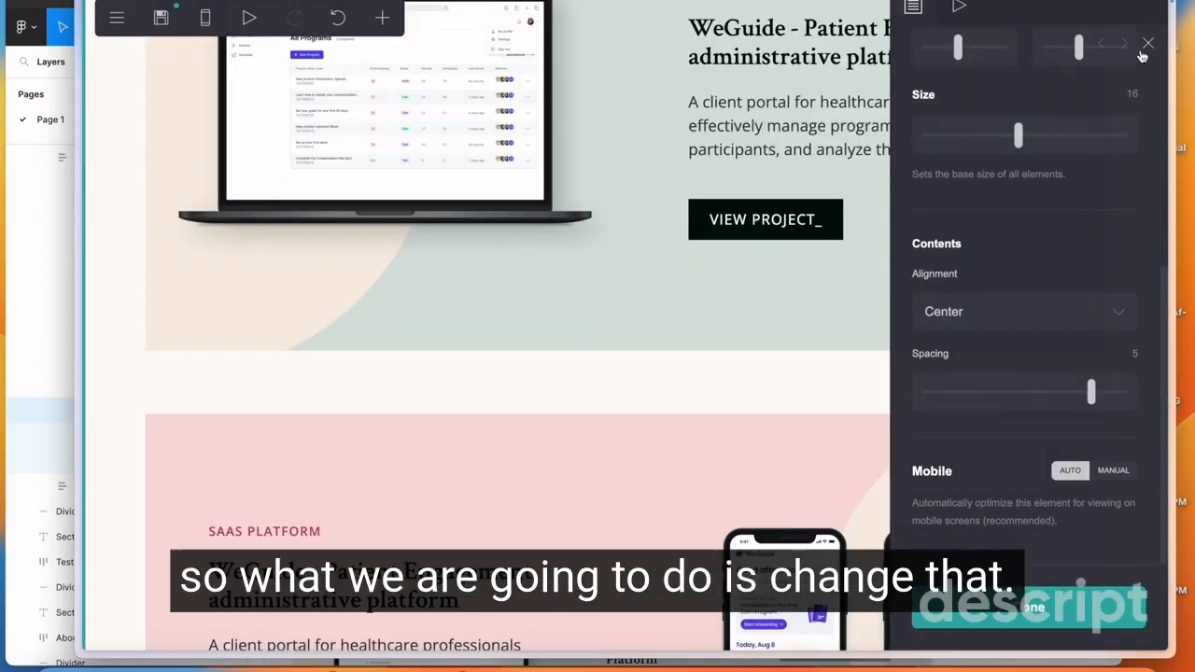
Set the bottom margin of the first, green project container to 0
click(434, 387)
click(732, 328)
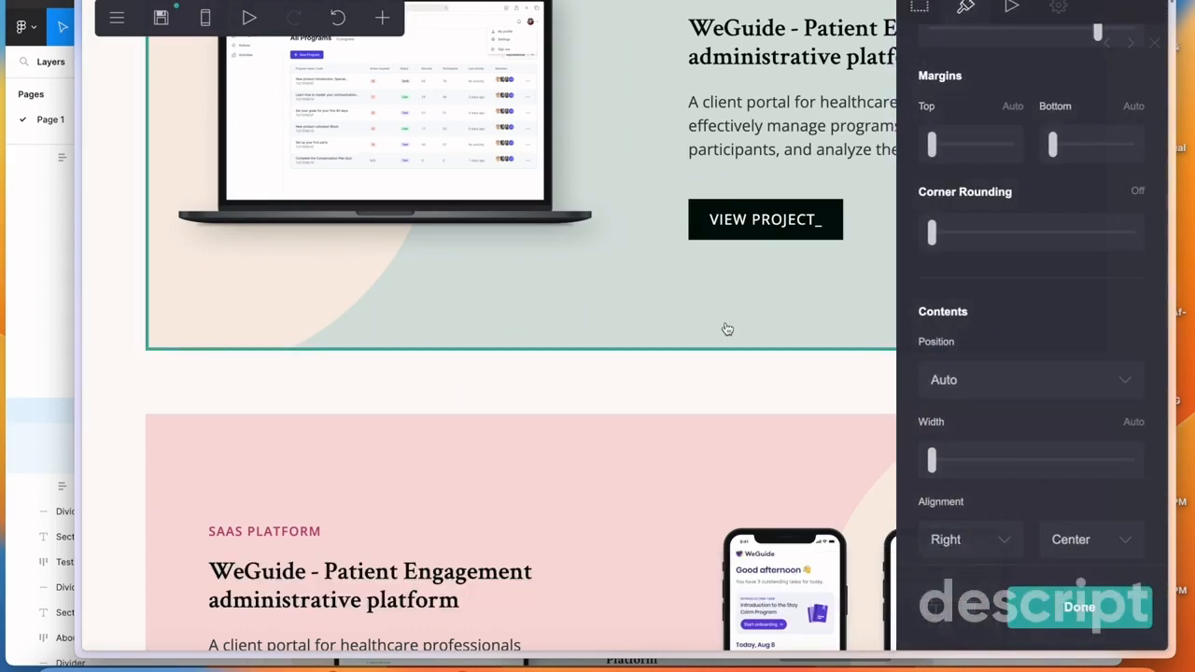
scroll(1036, 365, down, 5)
scroll(1065, 362, down, 3)
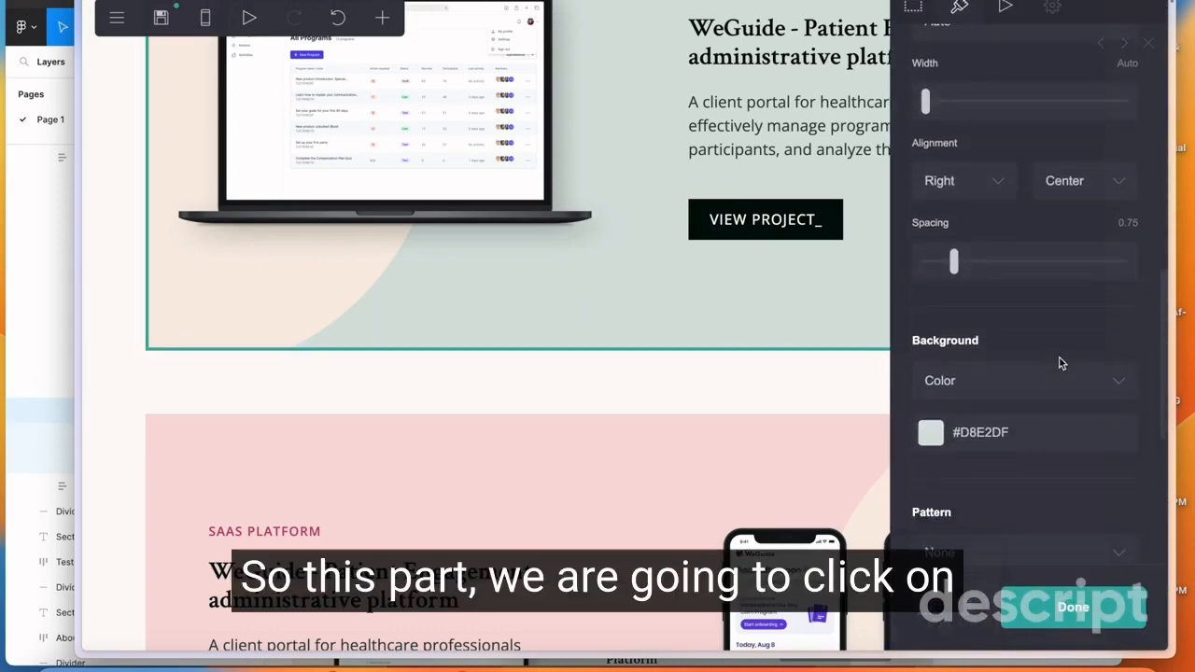
scroll(1042, 318, up, 2)
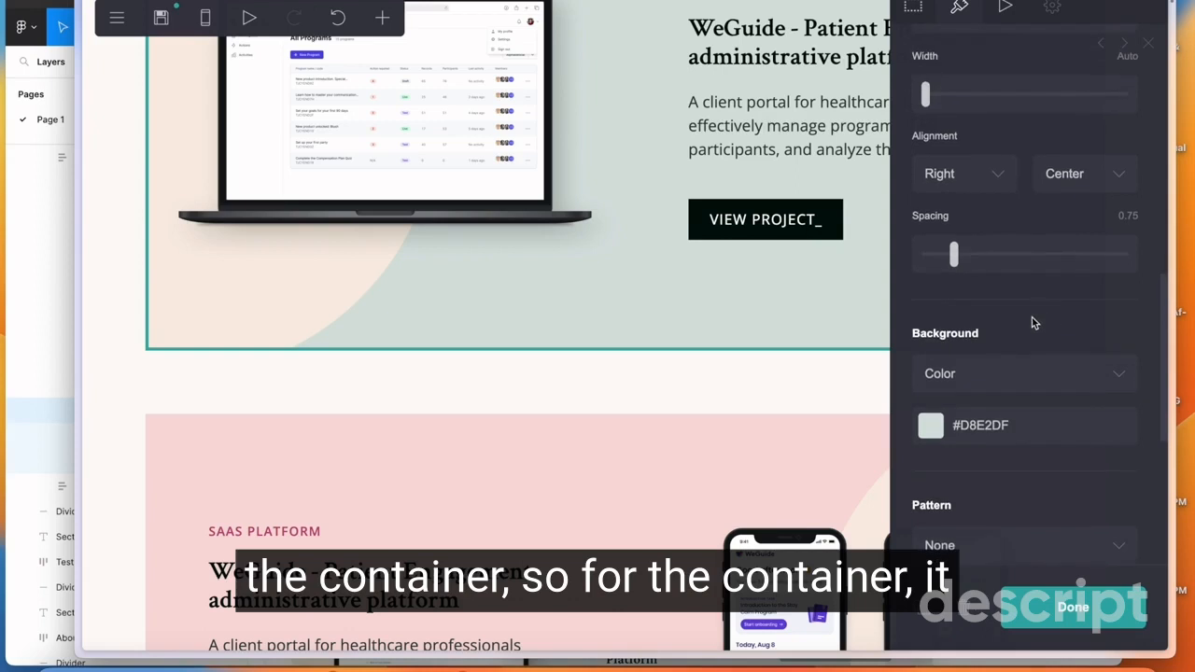
click(547, 224)
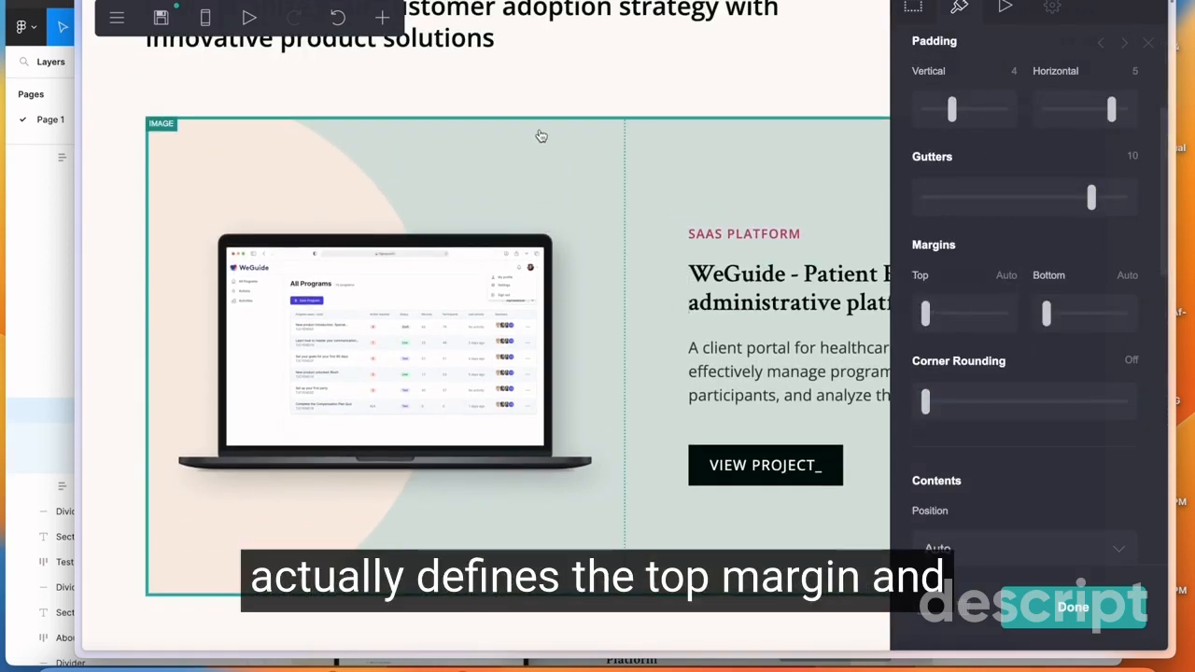
scroll(627, 411, down, 3)
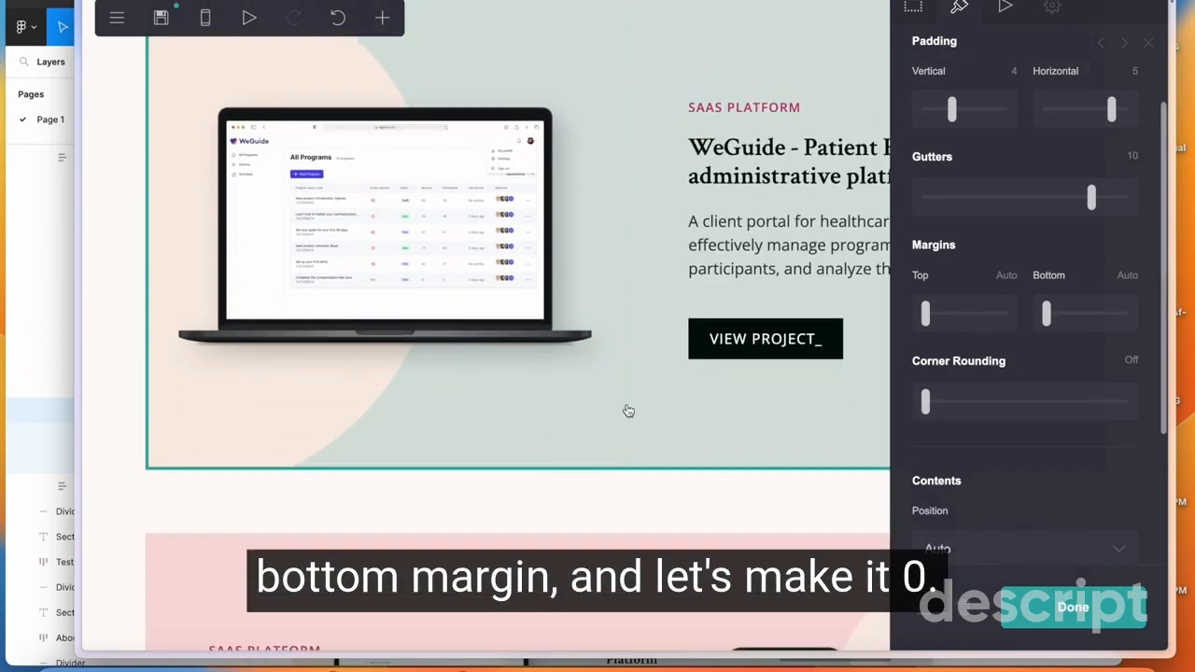
click(1125, 273)
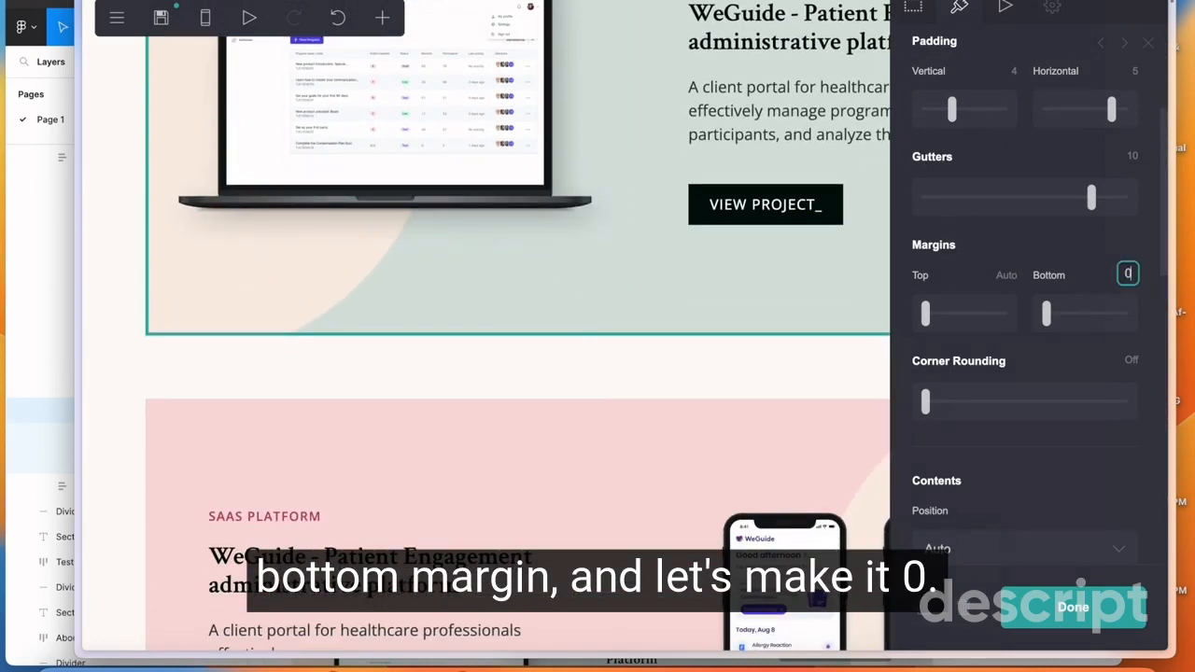
text(0)
key(Return)
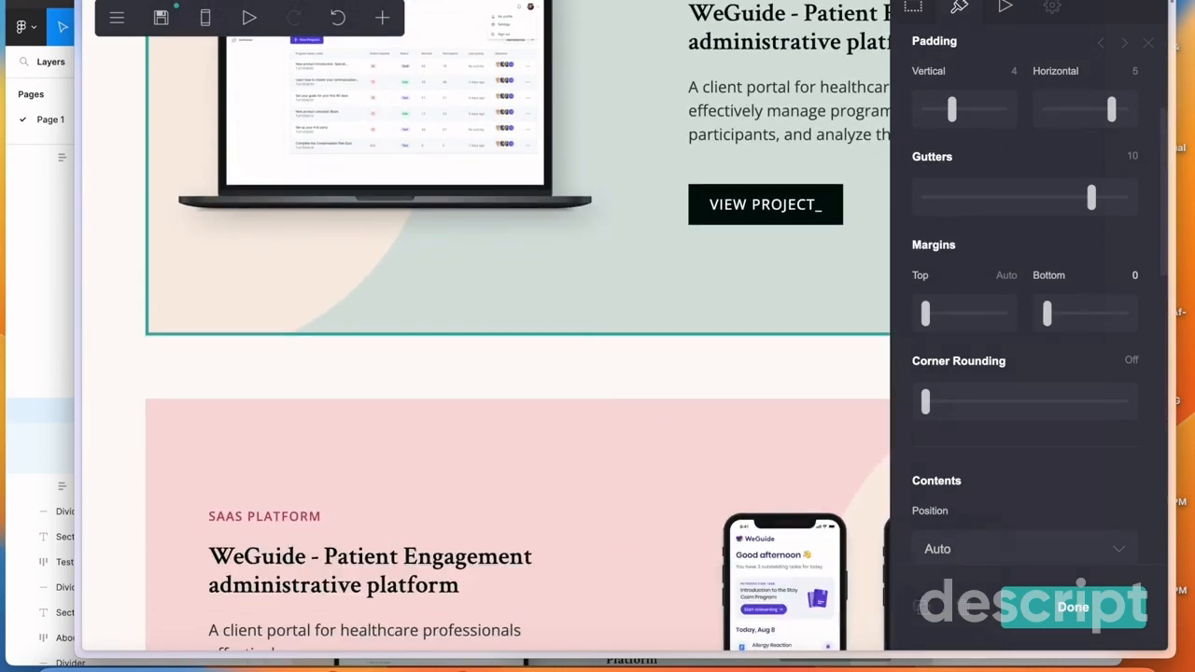
Set the top margin of the pink project container to 0 and close its settings
click(777, 361)
scroll(654, 270, down, 3)
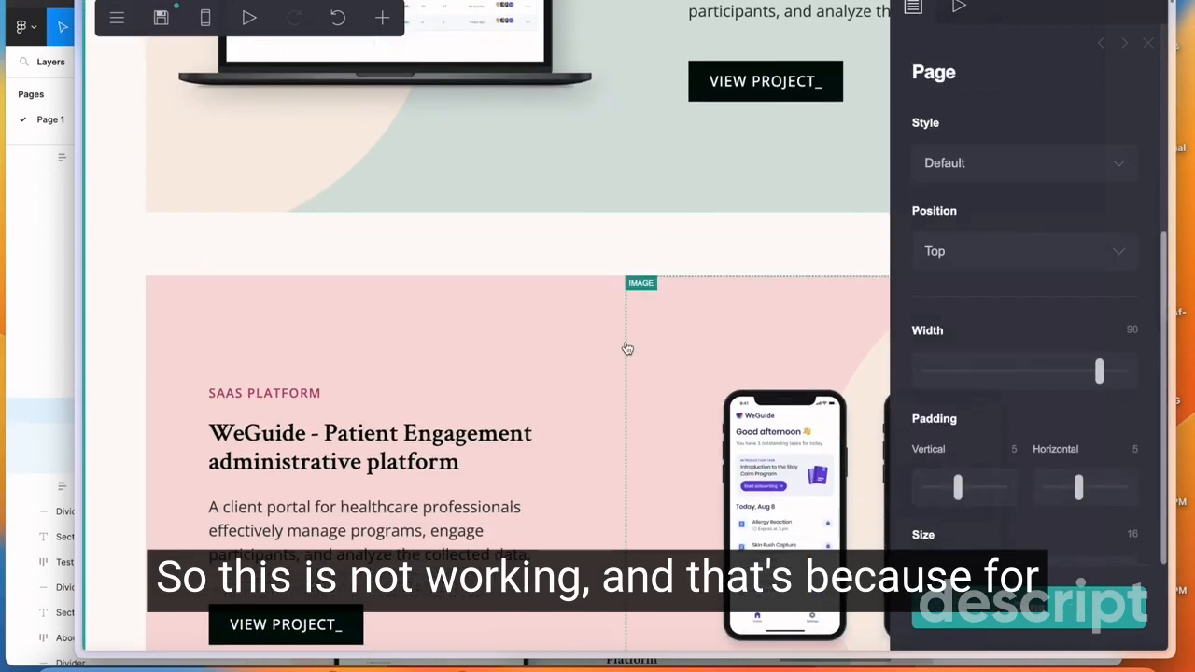
click(164, 280)
scroll(1015, 350, down, 6)
scroll(1014, 349, down, 3)
scroll(1009, 347, up, 2)
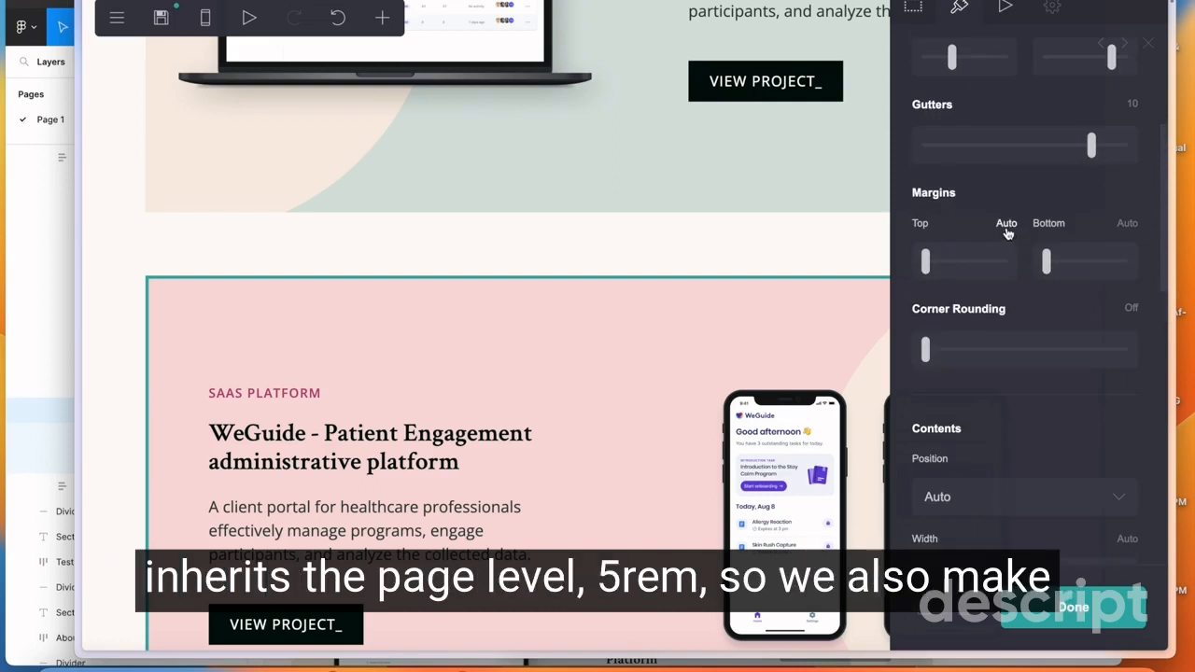
click(1007, 227)
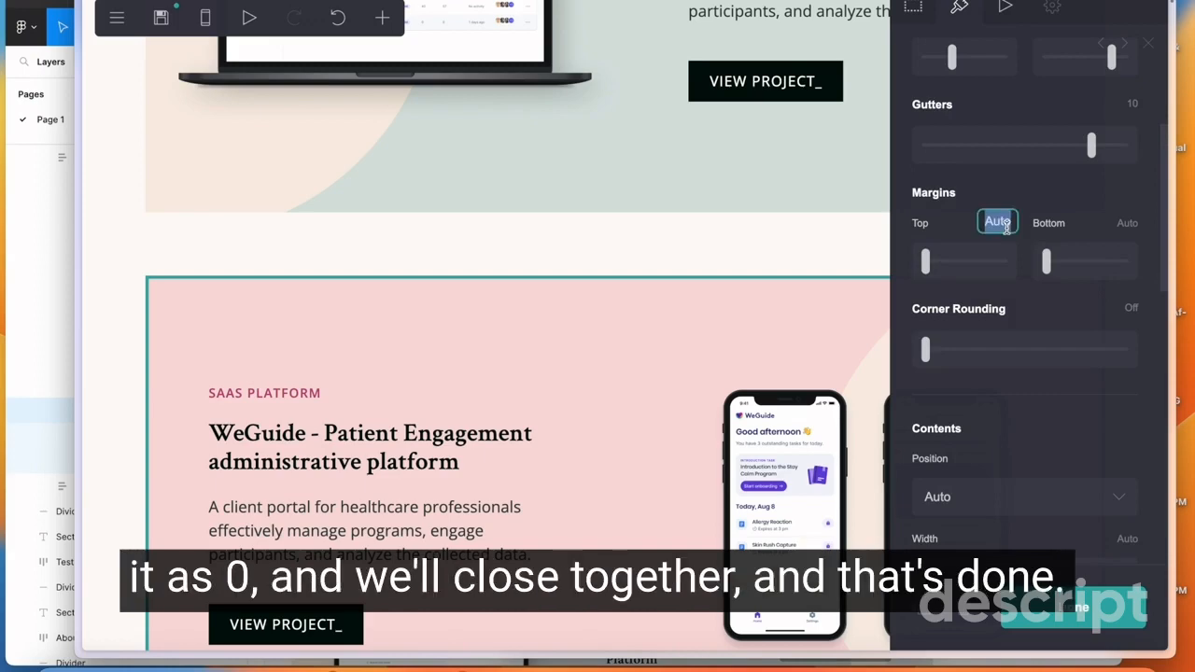
key(Return)
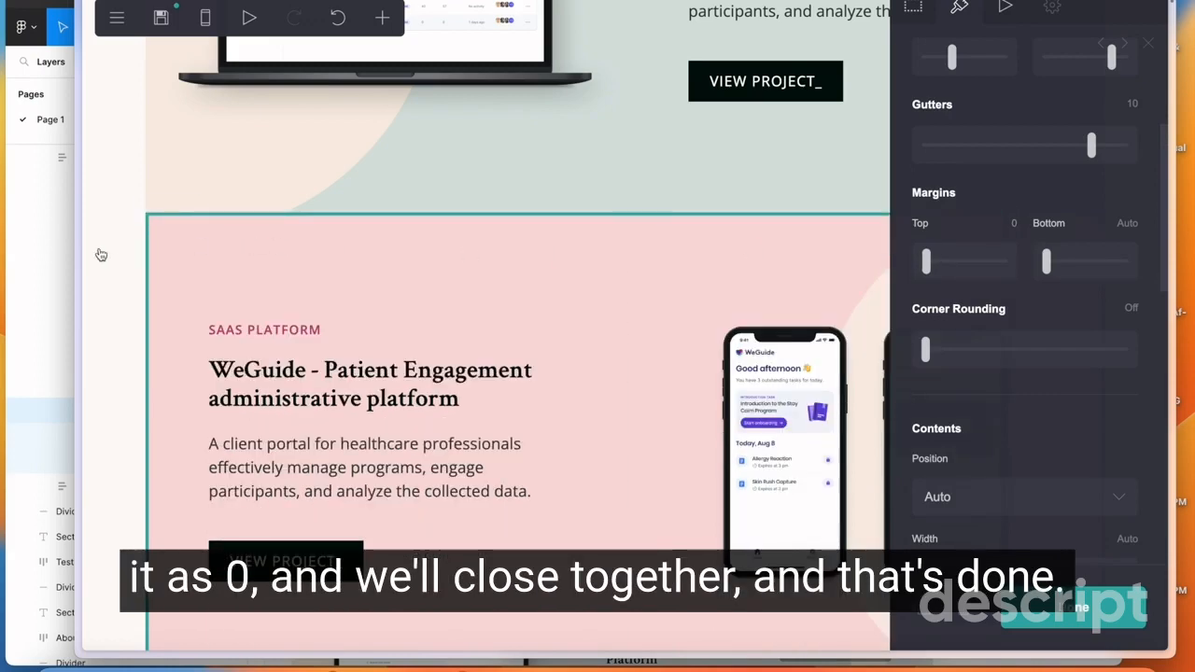
click(101, 255)
click(1067, 621)
Review the joined green and pink rows, and in Figma close the color style editor and compare the second project block
scroll(719, 297, up, 3)
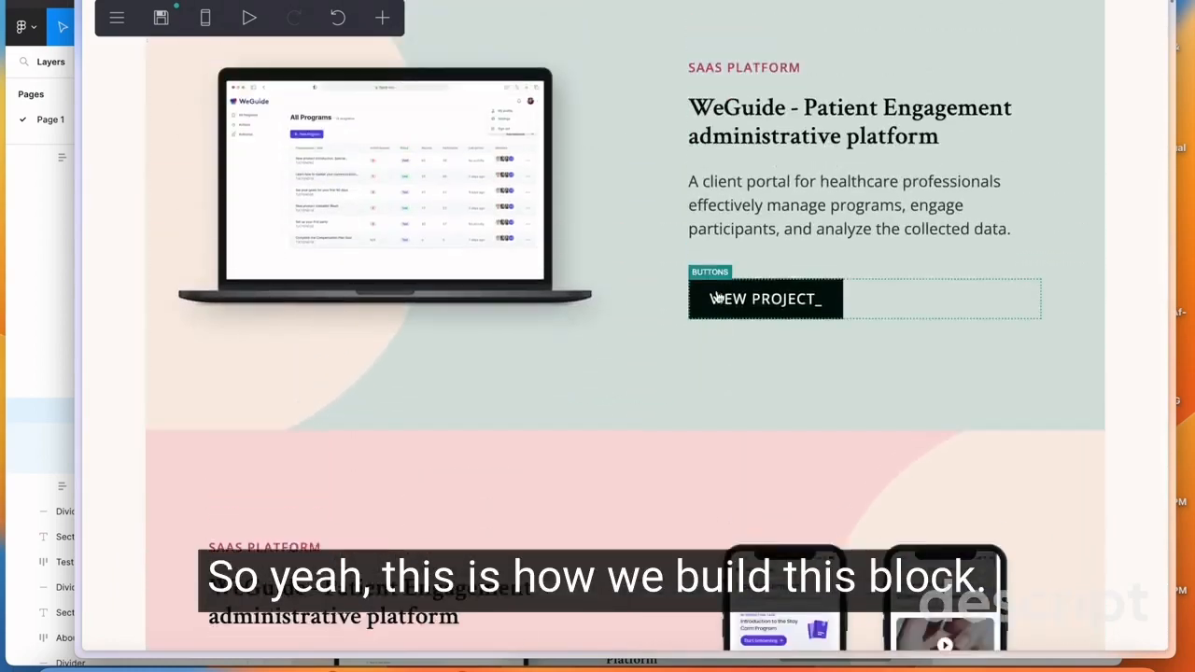
scroll(717, 297, up, 2)
scroll(717, 299, down, 6)
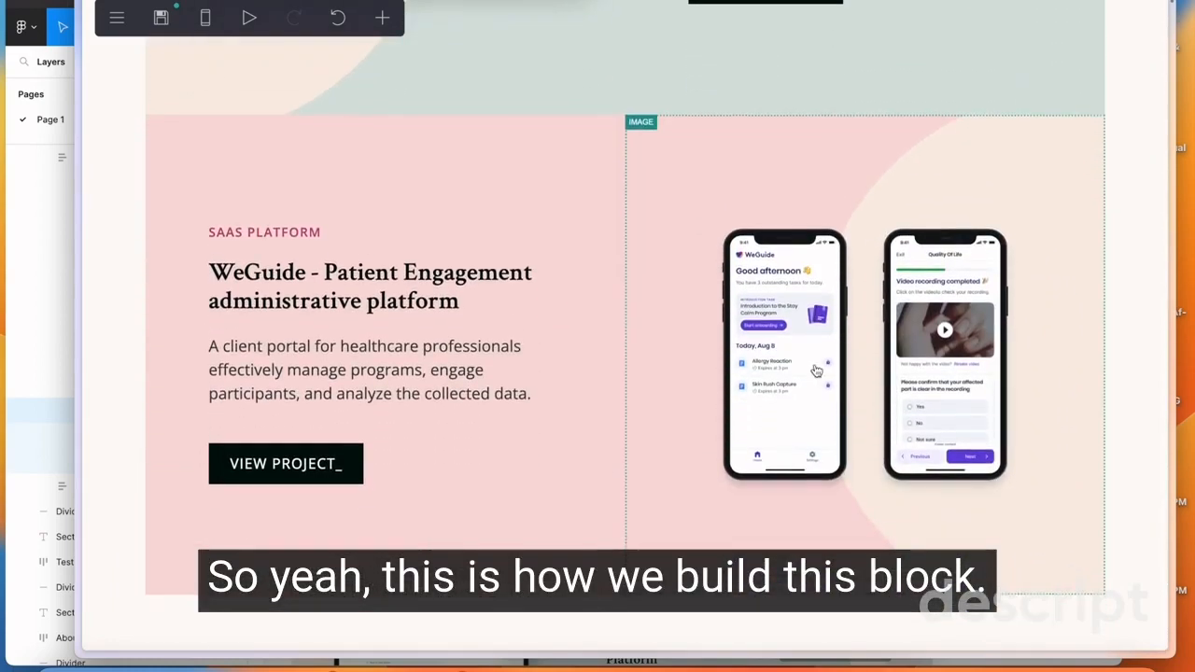
scroll(816, 371, up, 5)
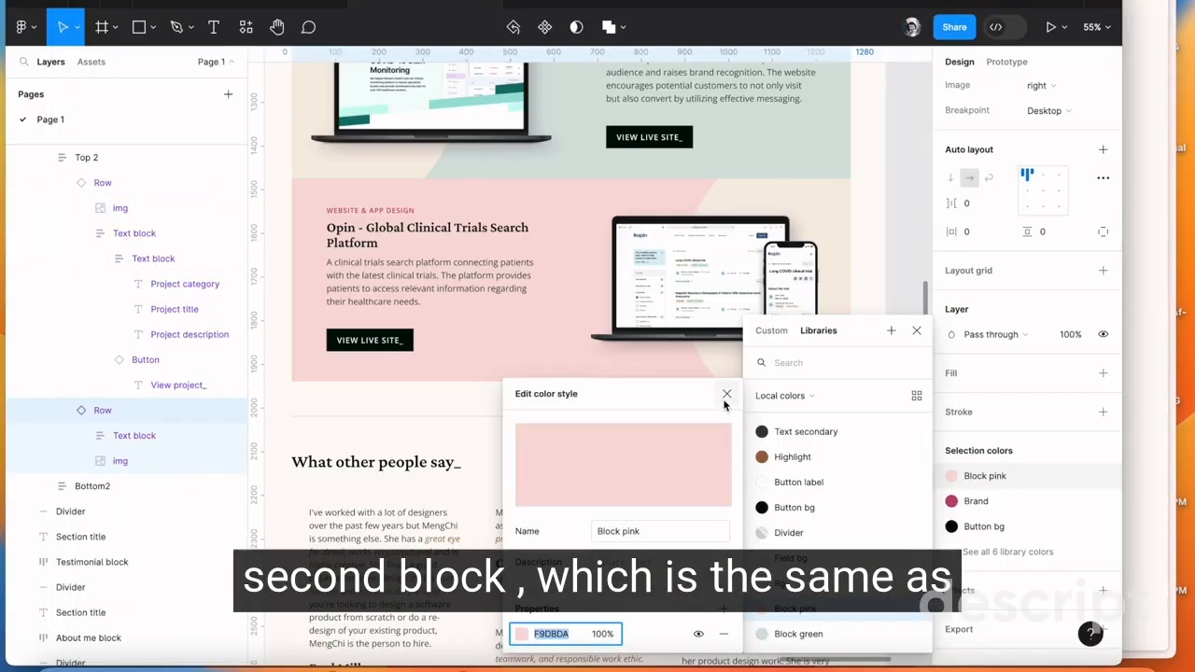
click(726, 394)
scroll(668, 462, up, 15)
scroll(566, 368, down, 10)
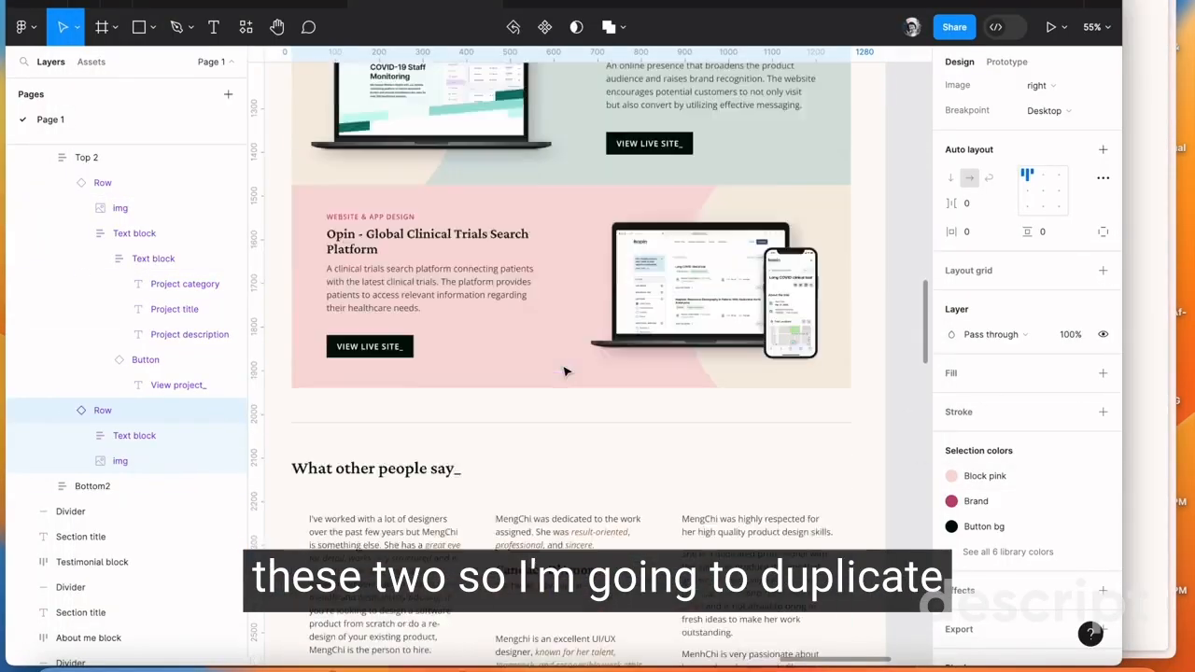
scroll(566, 368, up, 2)
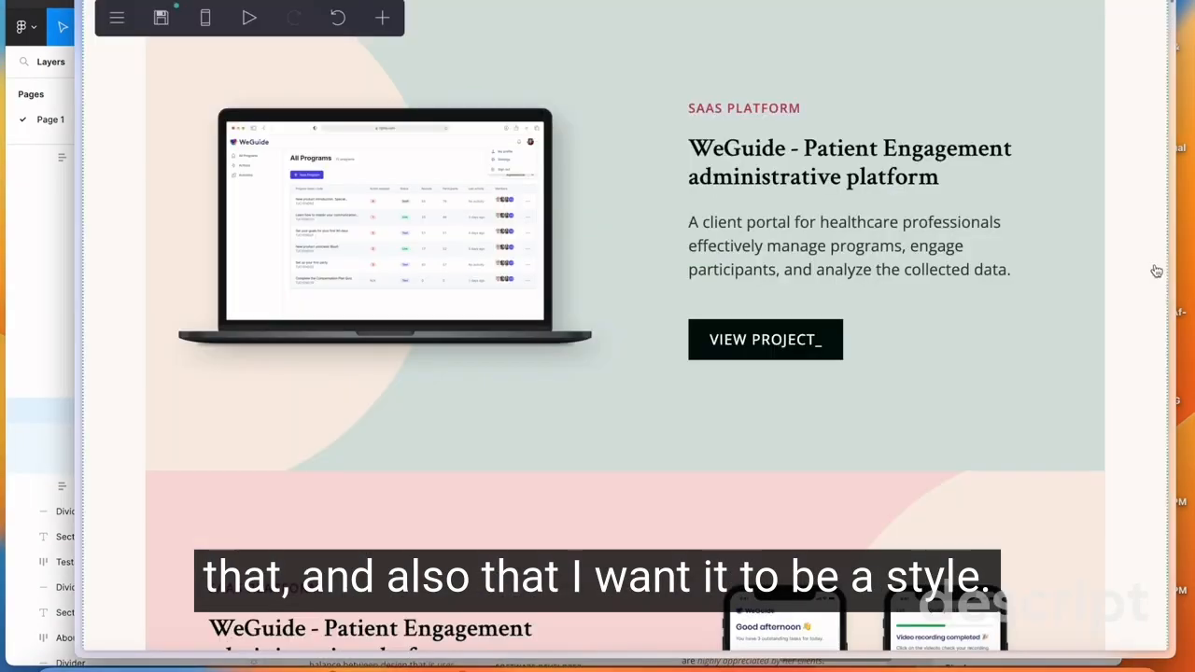
Back in Carrd, save the green project container's appearance as a new style named Row1
scroll(616, 227, up, 2)
click(724, 126)
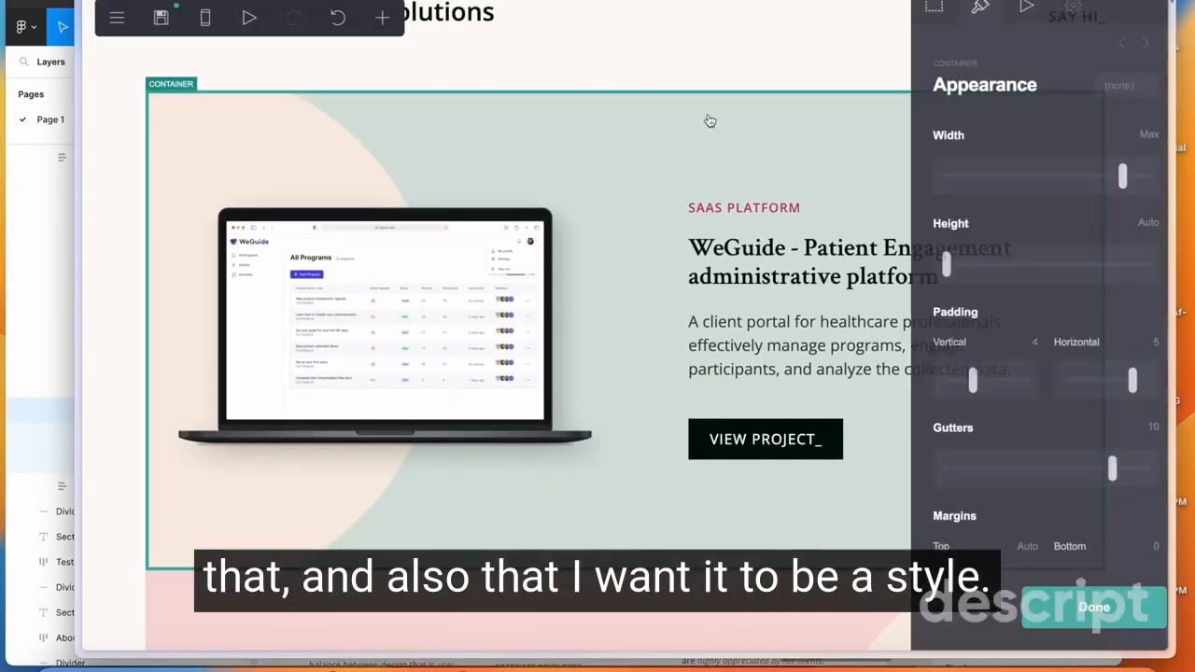
click(1102, 86)
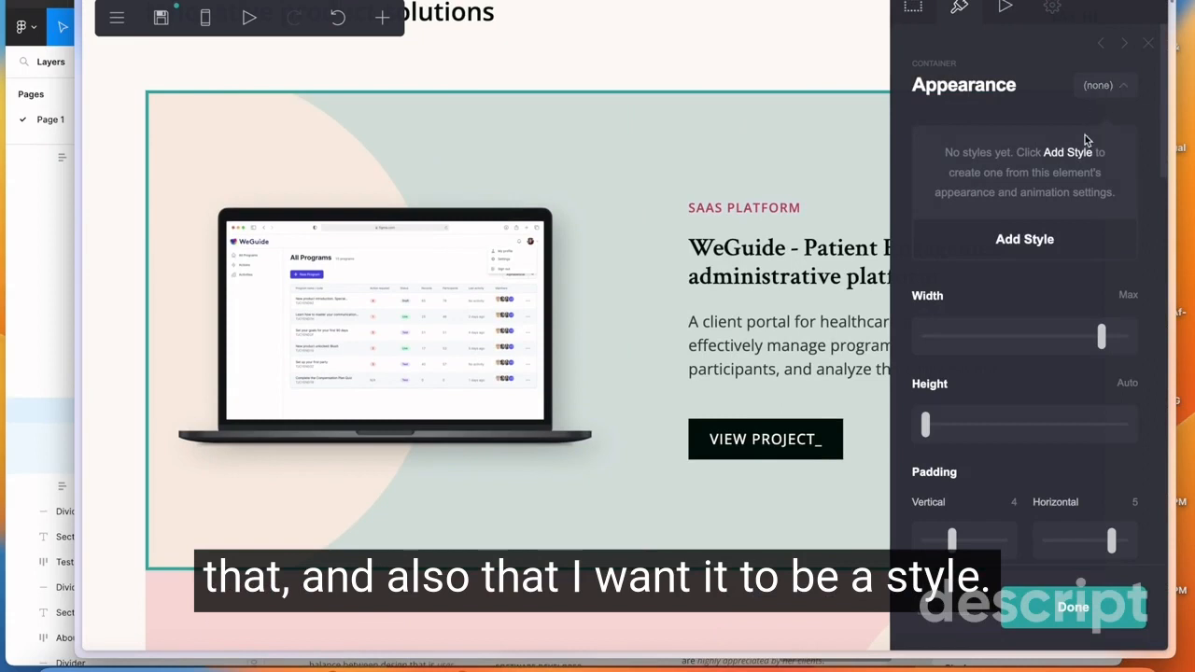
click(1038, 241)
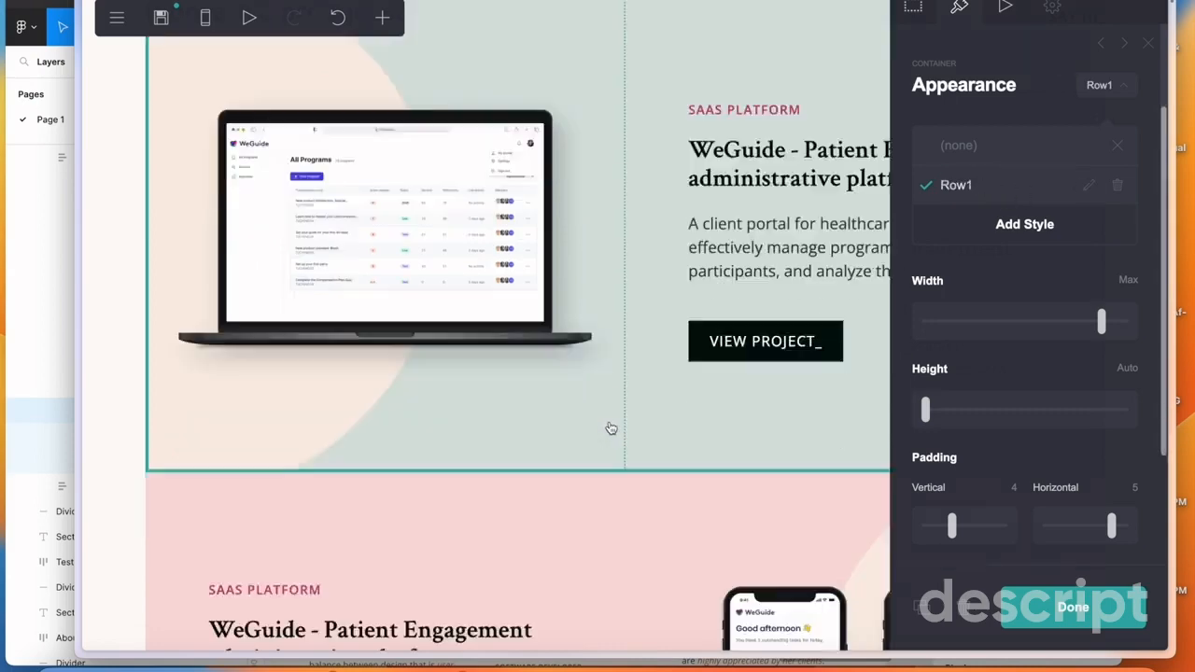
Save the pink project container's appearance as a new style named Row2 and close its settings
scroll(611, 427, down, 4)
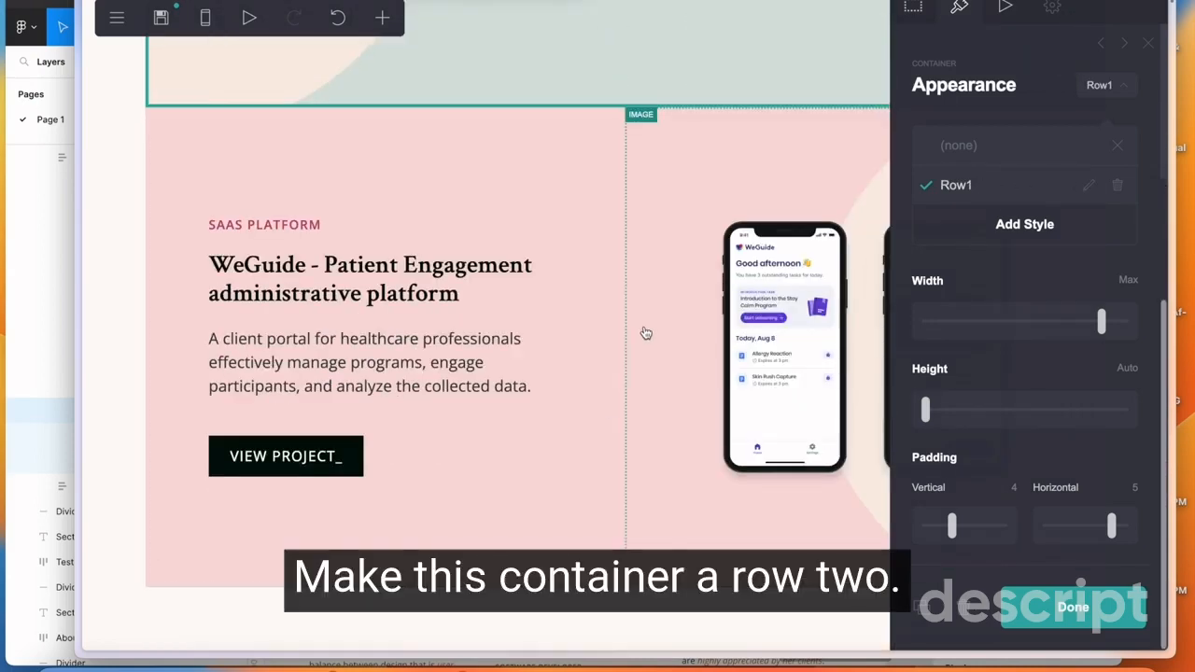
click(644, 323)
click(601, 150)
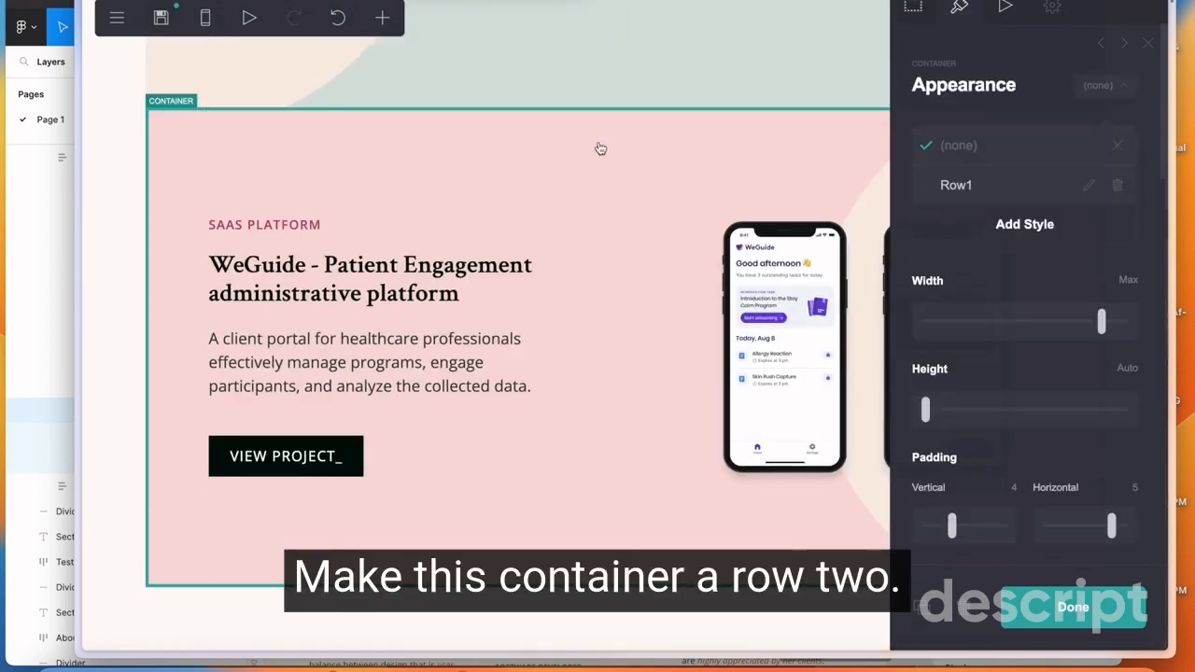
click(966, 224)
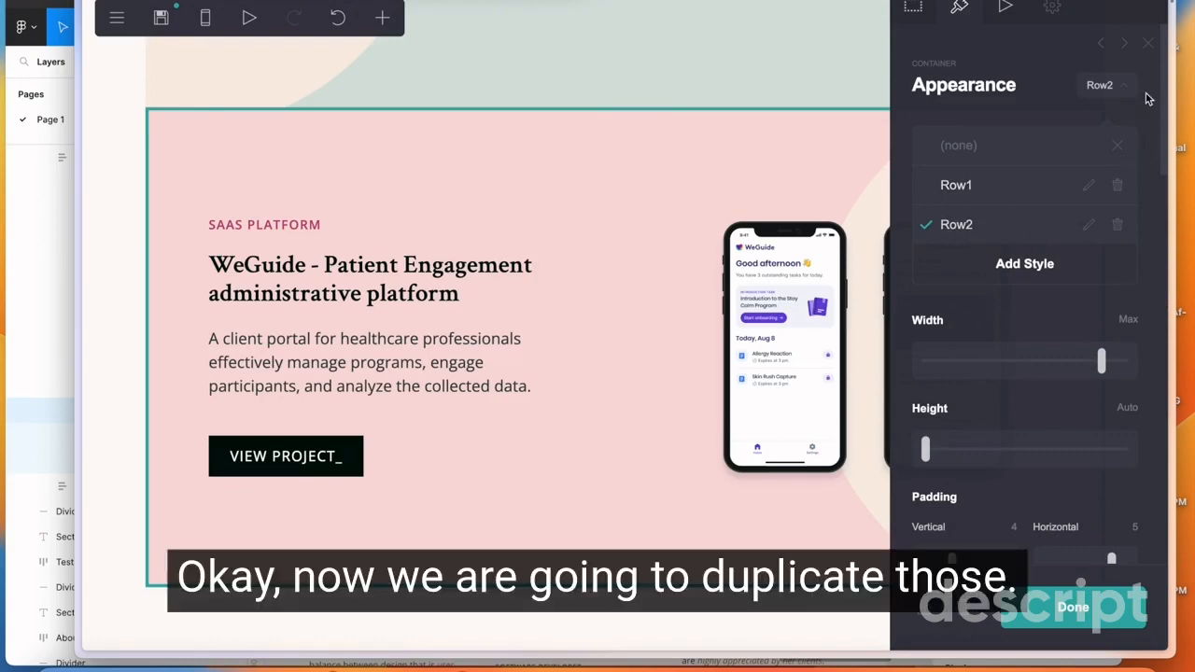
click(1150, 44)
Duplicate the green project container and the pink project container
click(480, 88)
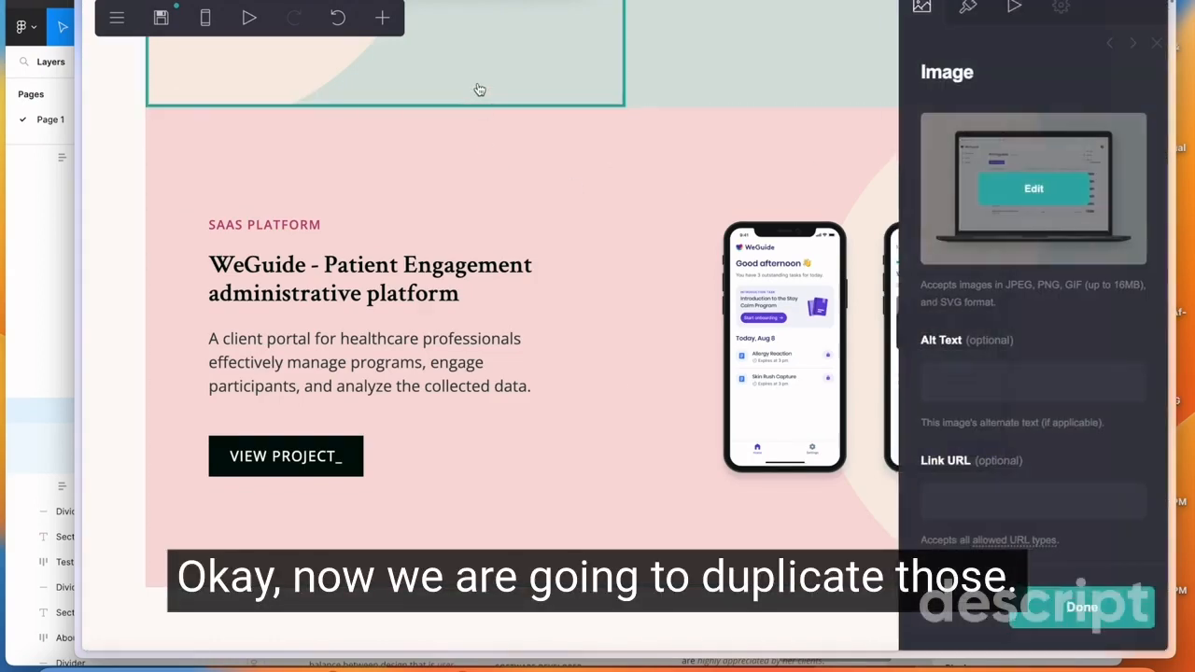
scroll(489, 189, up, 2)
scroll(489, 189, up, 3)
click(365, 80)
click(197, 119)
scroll(249, 256, down, 4)
click(318, 251)
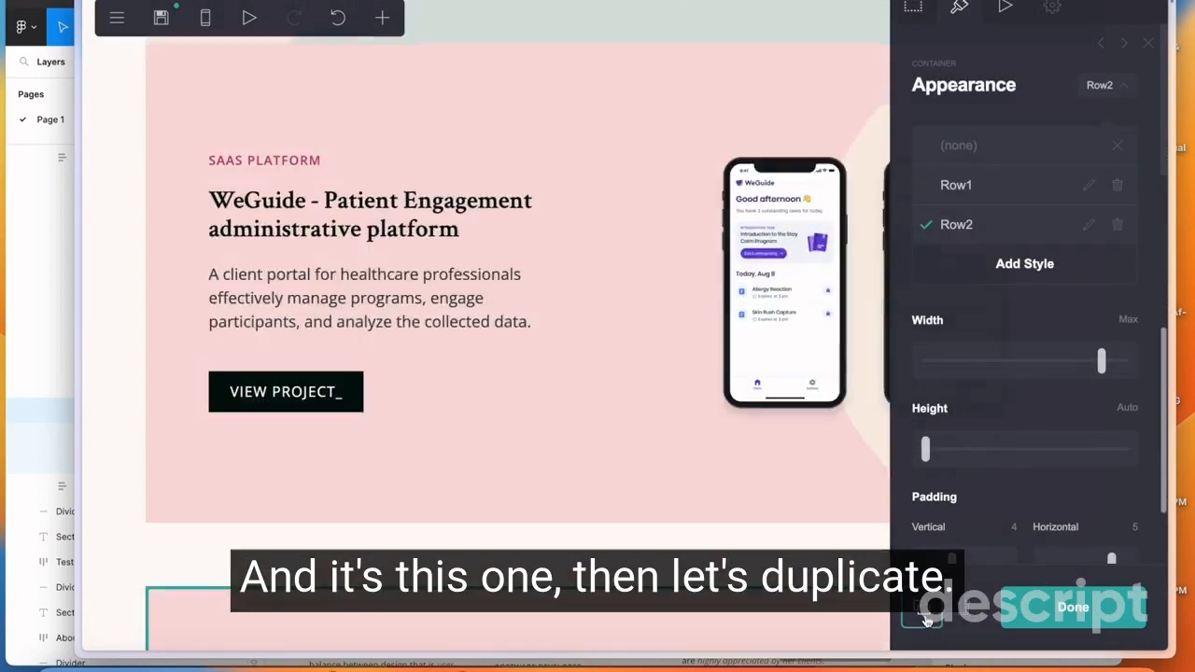
click(1074, 608)
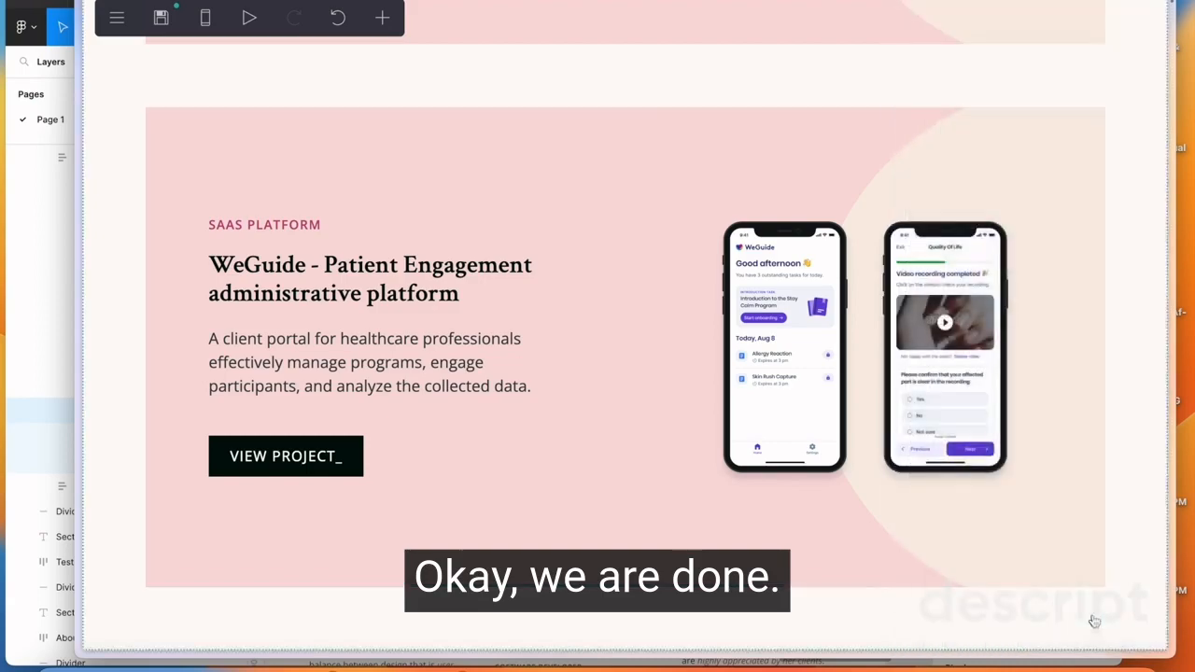
Reorder the duplicated containers so that each of the two project blocks has a green row directly above a pink row
scroll(395, 74, up, 10)
scroll(170, 145, up, 2)
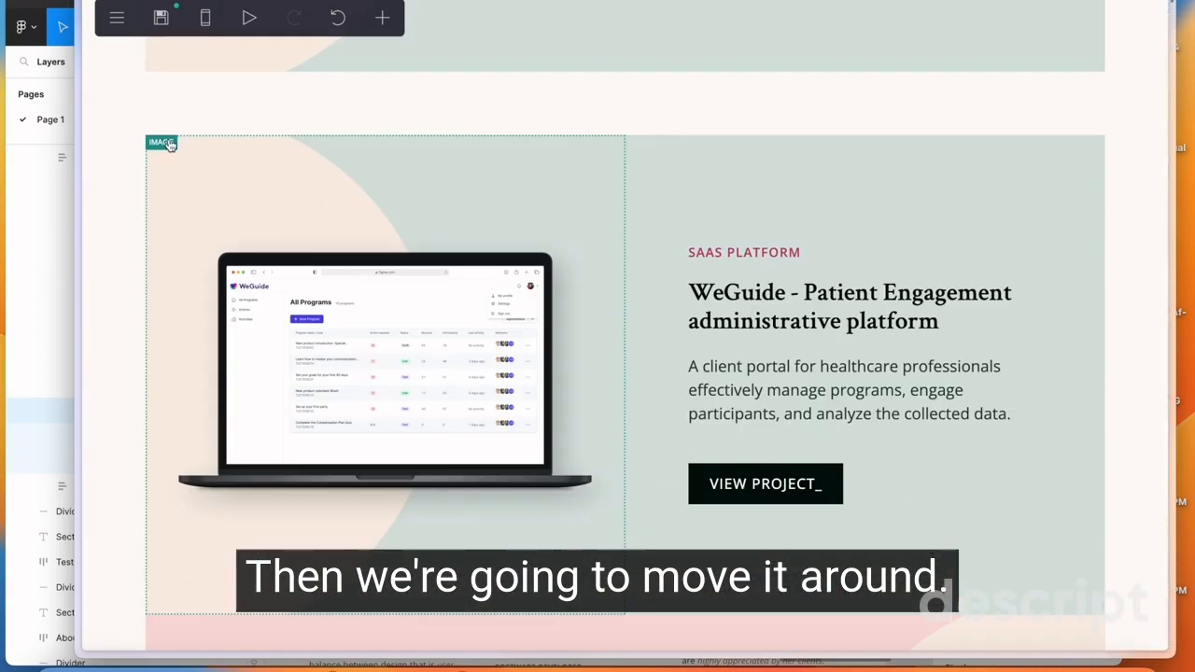
click(632, 164)
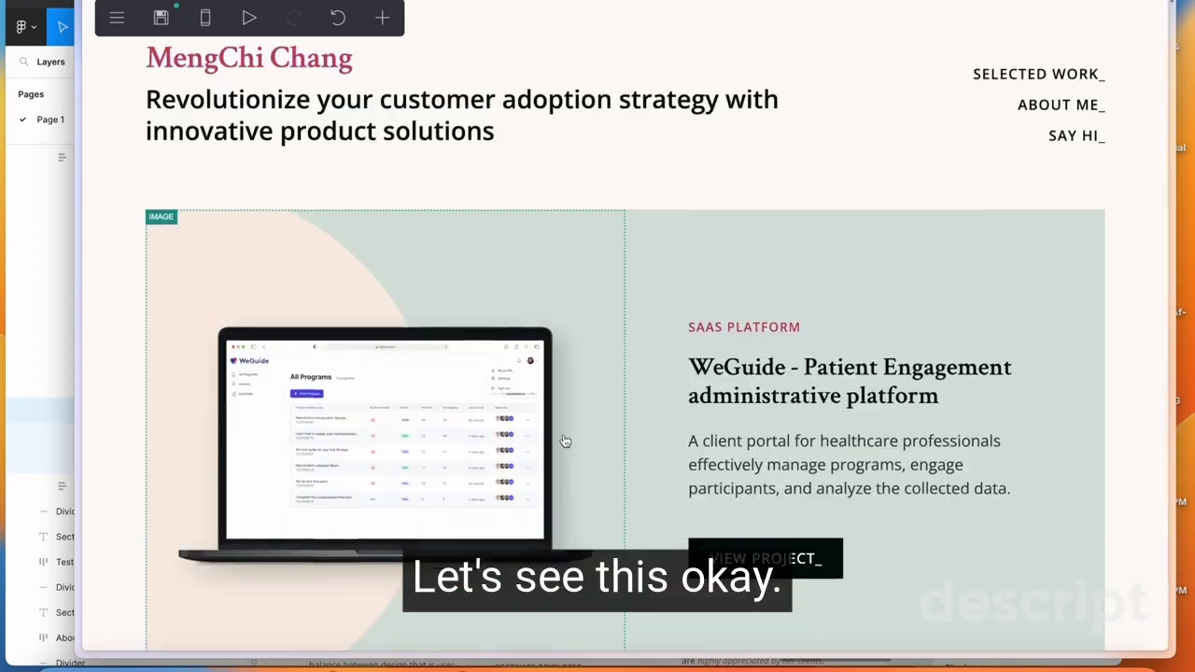
scroll(563, 446, down, 10)
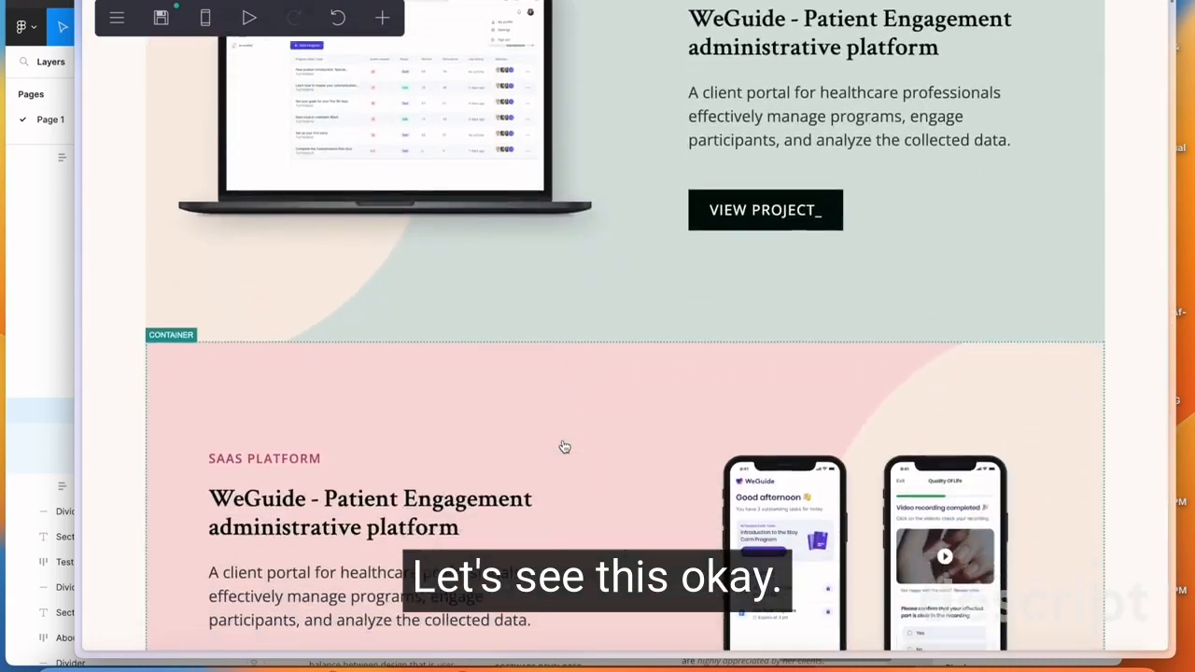
scroll(564, 448, down, 10)
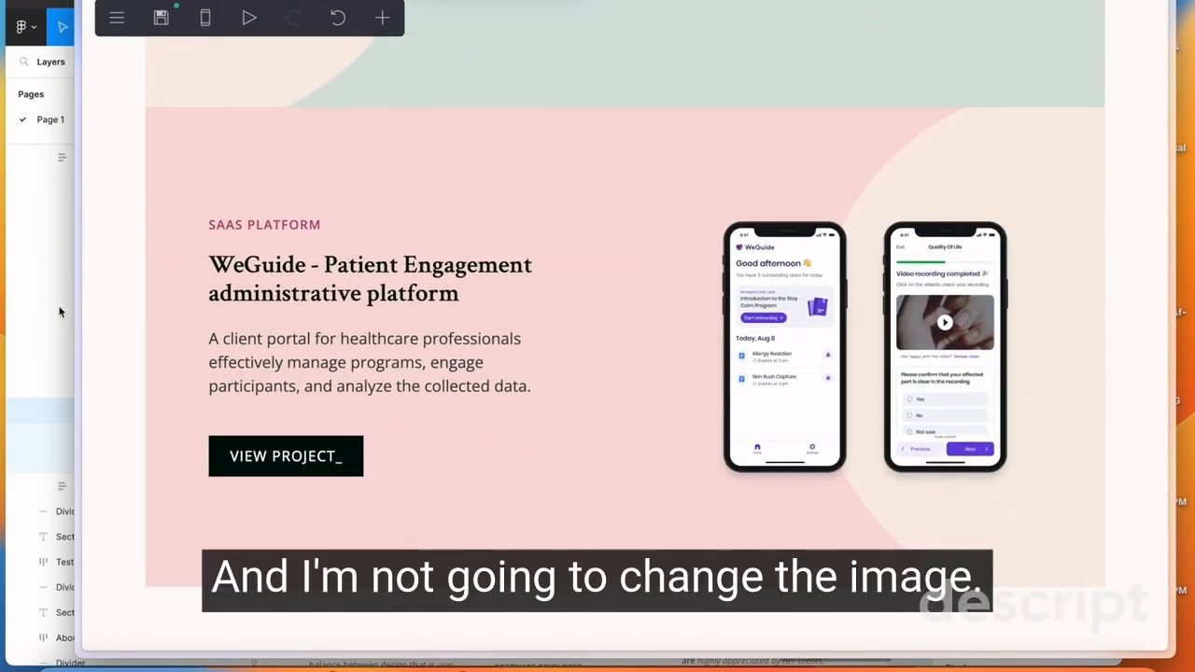
Compare the project blocks and the sections below them in the Figma design with the project rows on the Carrd page
scroll(363, 85, up, 3)
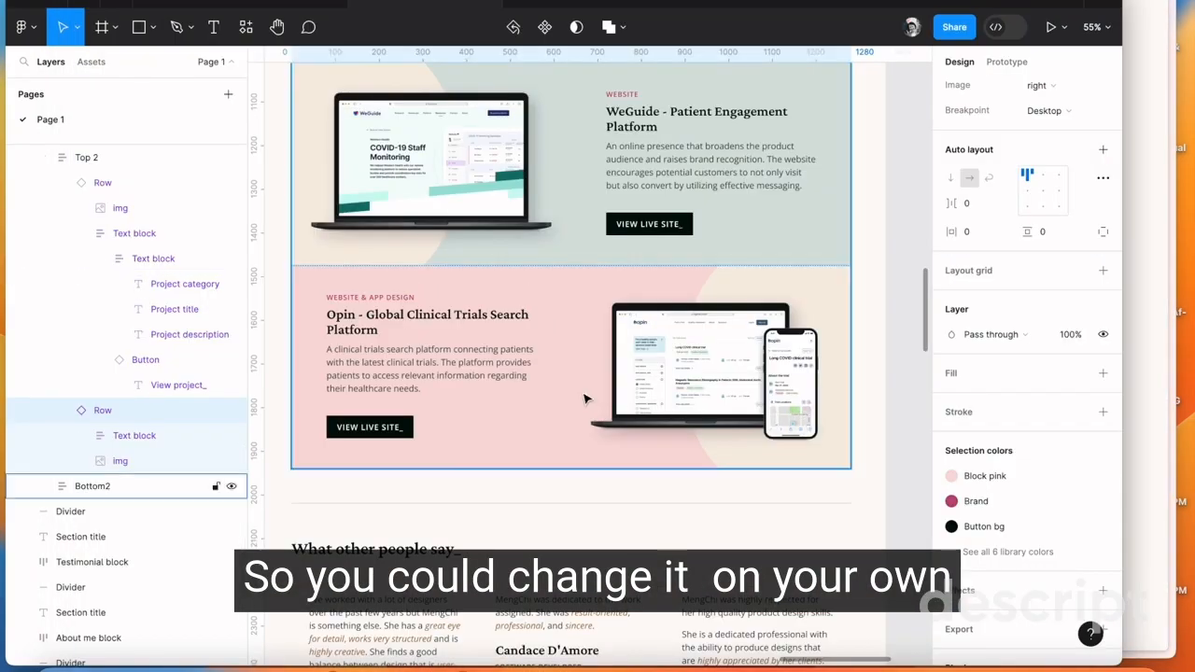
scroll(590, 272, up, 8)
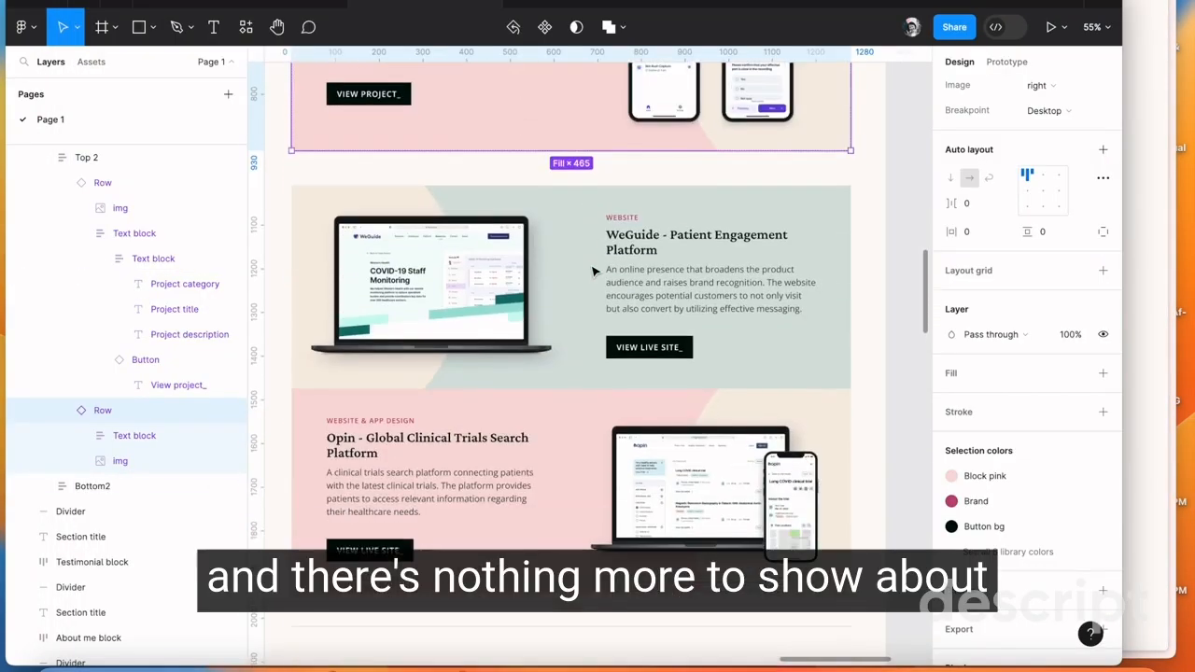
scroll(590, 271, up, 6)
scroll(590, 272, up, 5)
scroll(590, 272, down, 15)
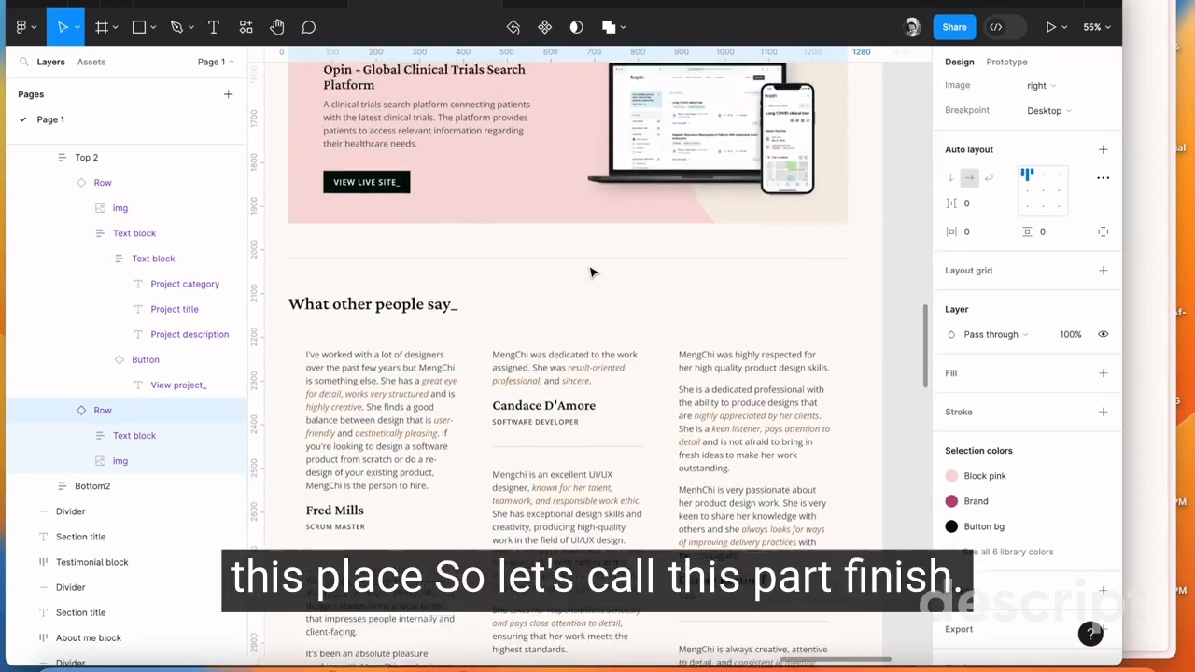
scroll(590, 272, up, 4)
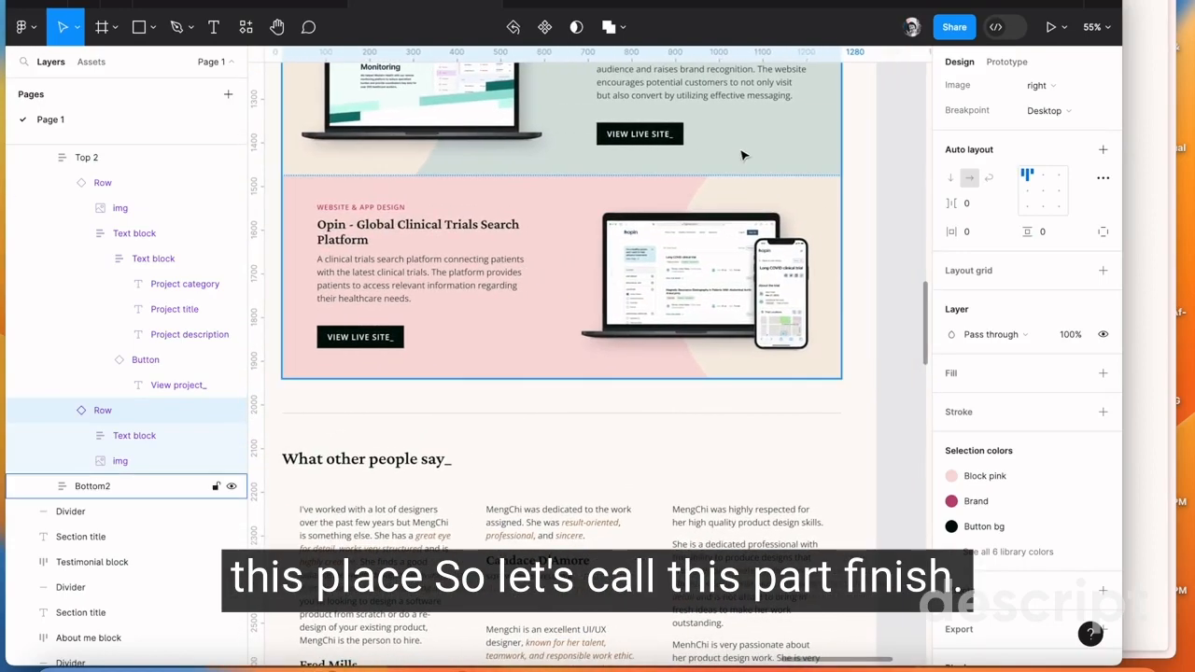
scroll(720, 171, up, 4)
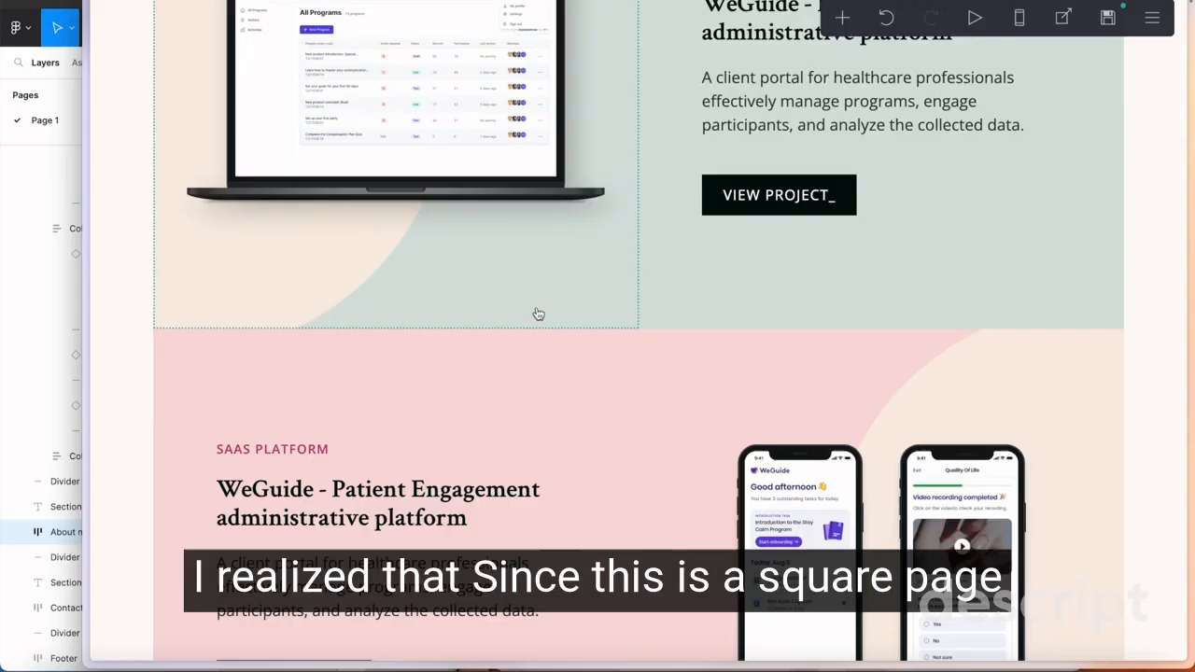
scroll(538, 312, up, 5)
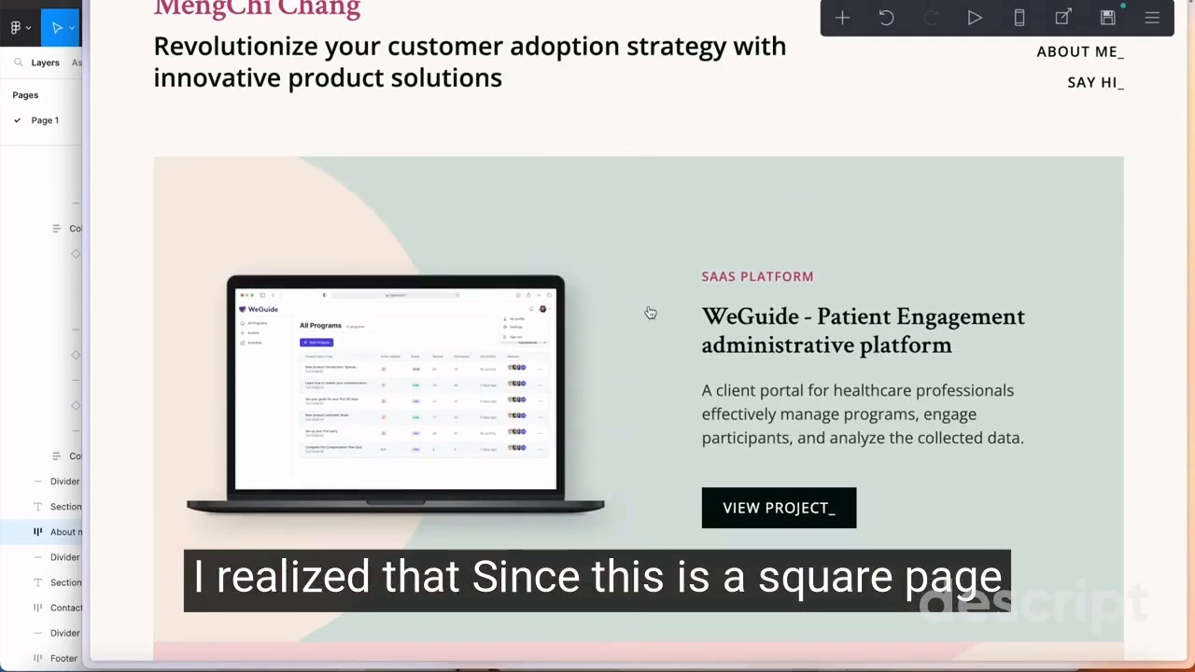
Review the width and height settings of the laptop image and the height setting of the first green project container
click(505, 221)
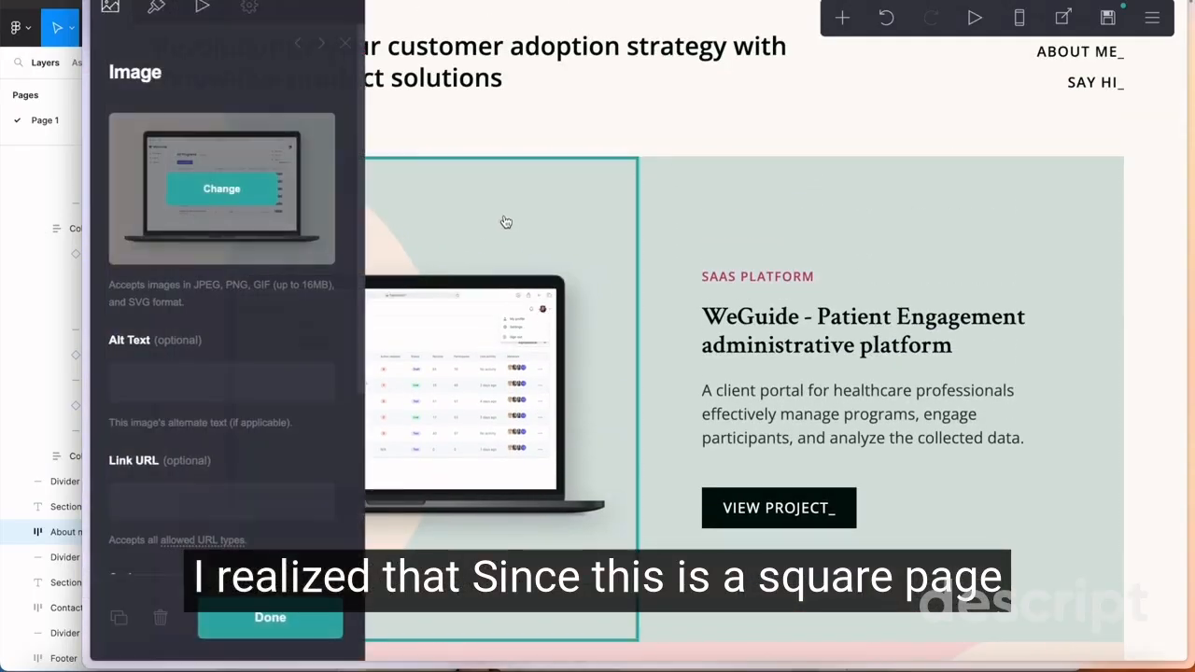
scroll(278, 245, down, 5)
scroll(233, 243, up, 5)
click(159, 11)
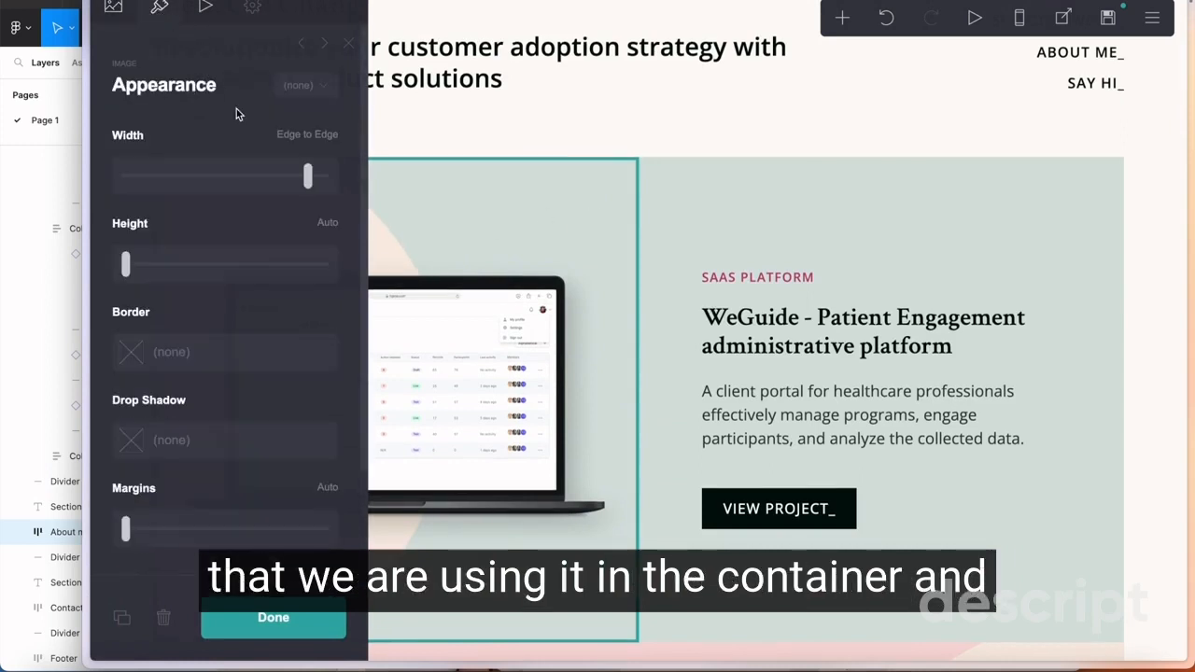
scroll(194, 271, down, 3)
scroll(193, 272, up, 3)
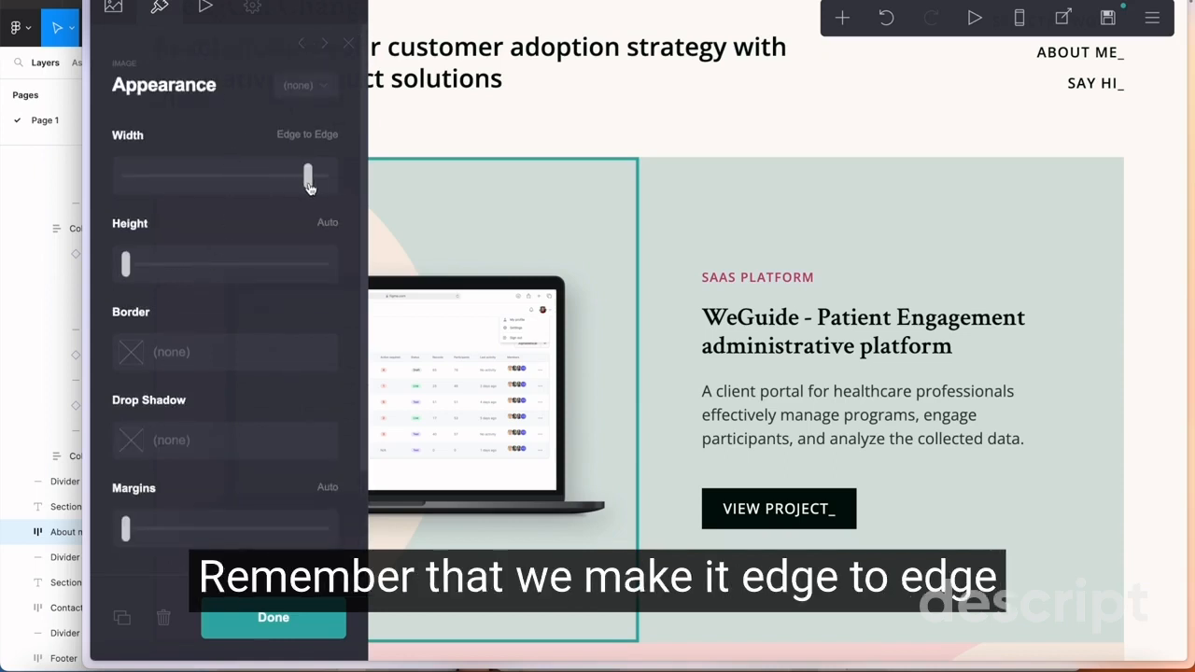
click(547, 150)
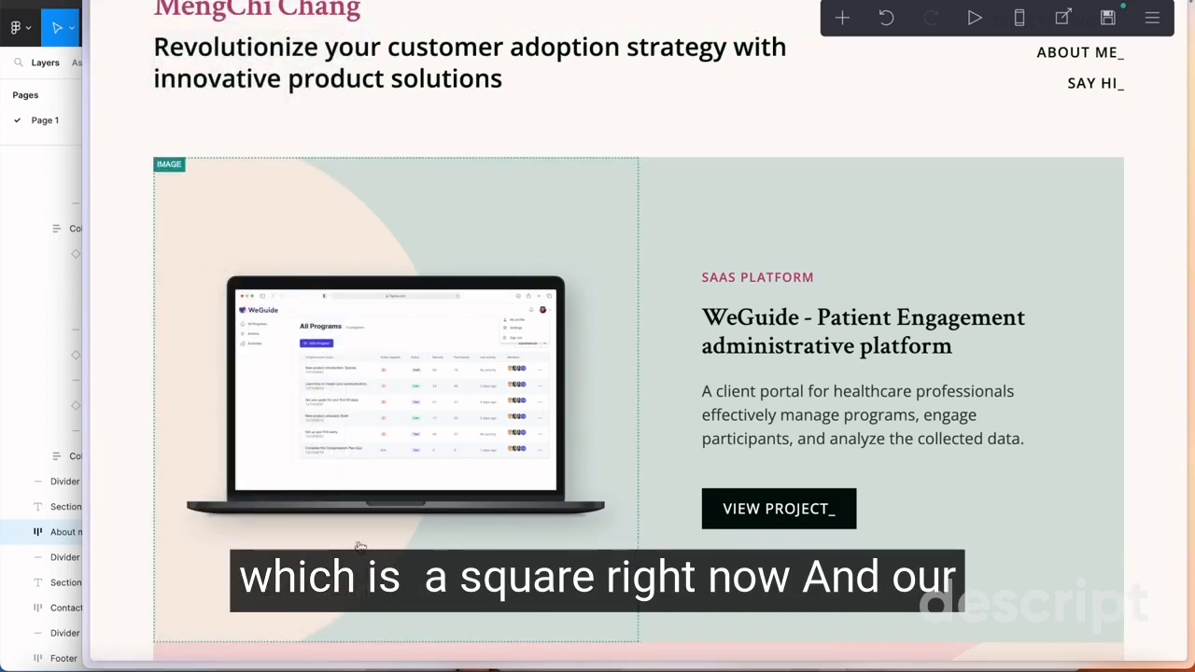
click(638, 190)
scroll(211, 315, down, 5)
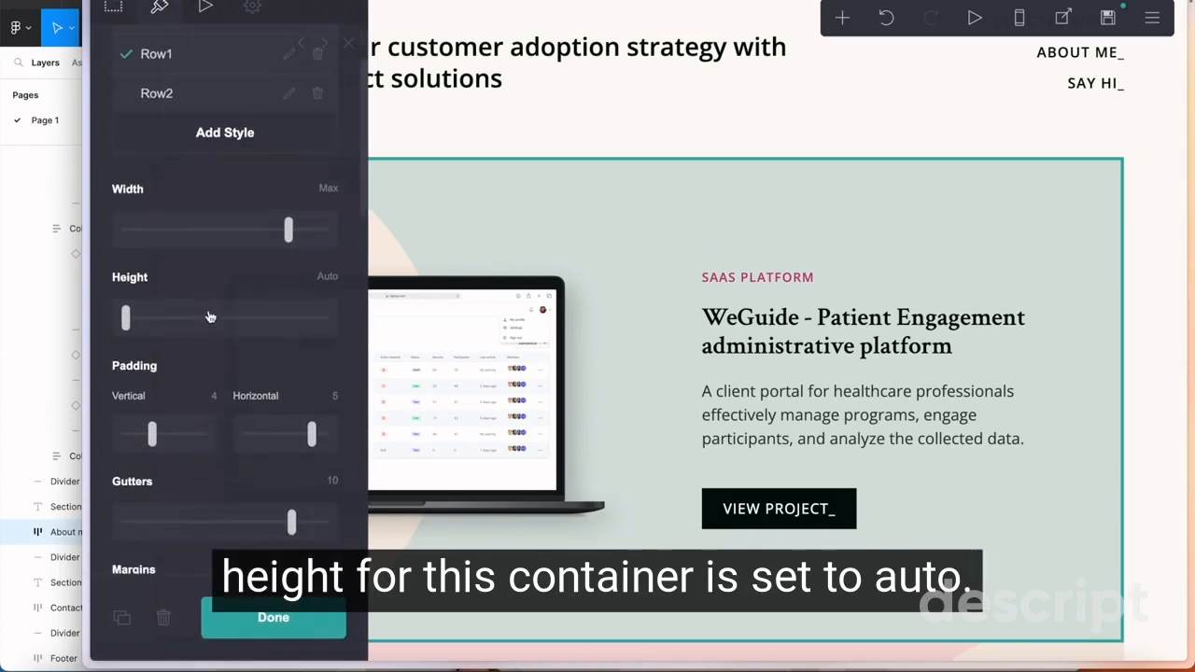
scroll(211, 316, down, 1)
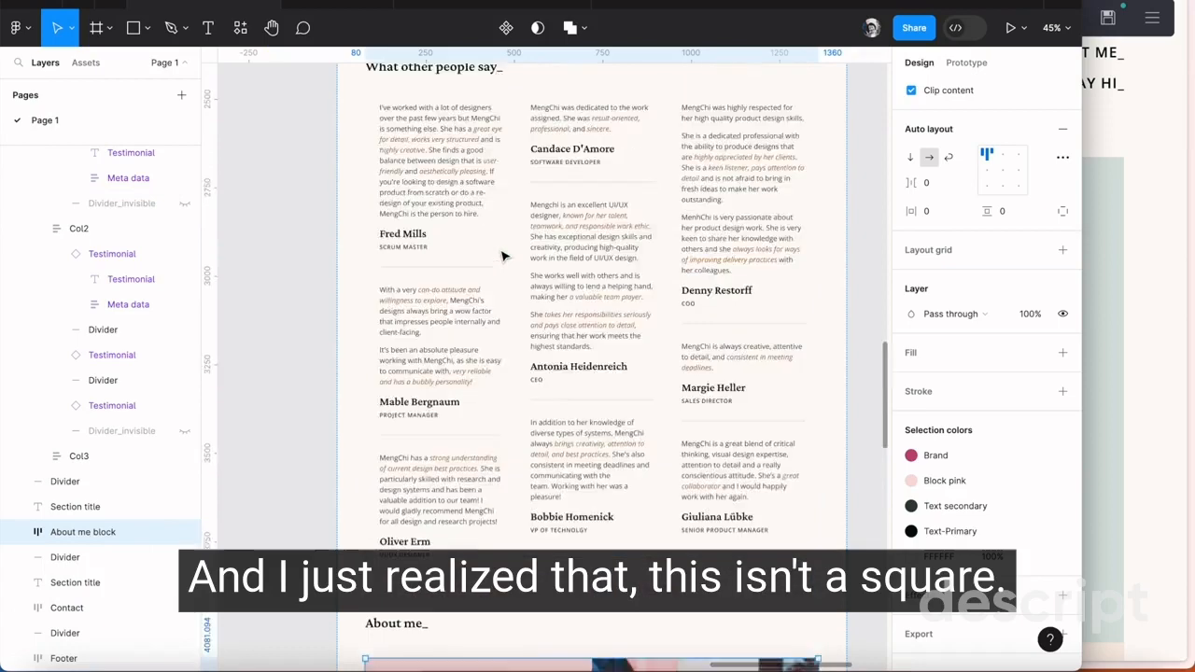
Switch to Figma, inspect the first project row's height, and calculate 465/16 to convert it to rem
scroll(502, 256, up, 15)
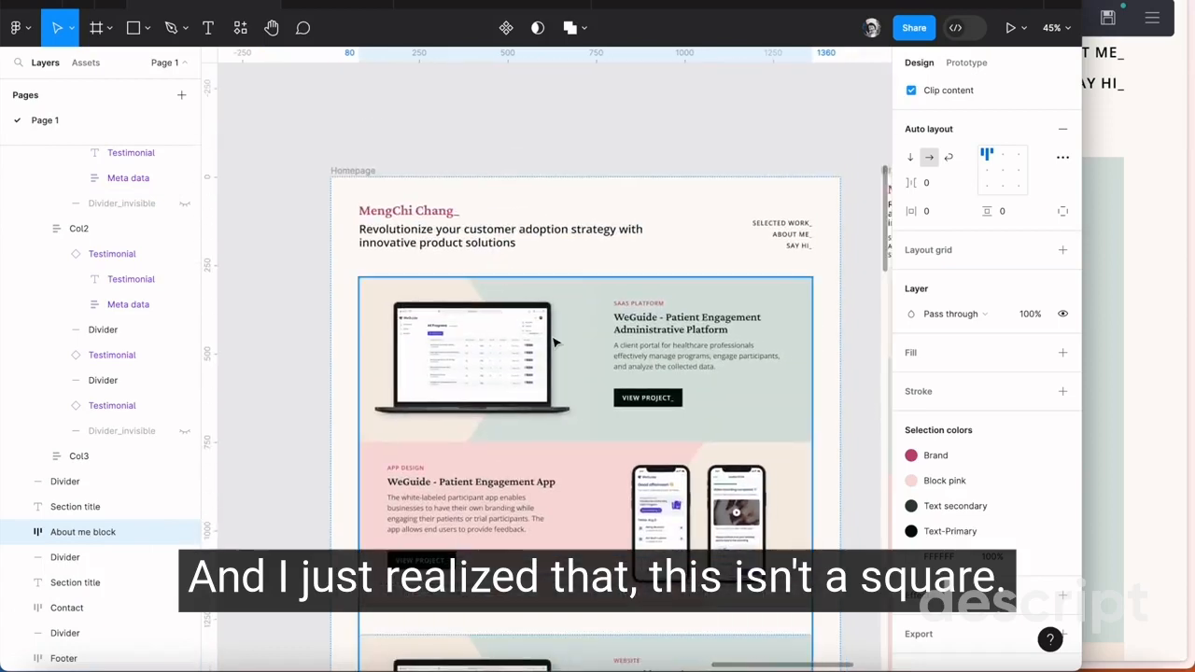
click(553, 359)
double_click(553, 358)
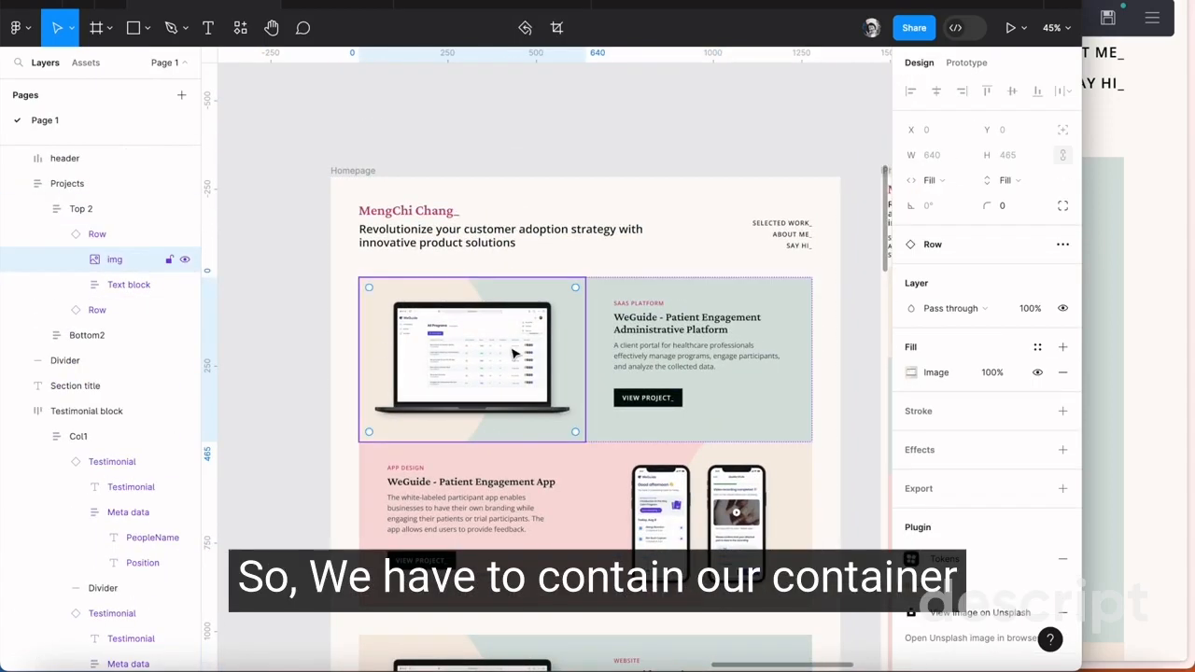
click(700, 360)
click(588, 231)
click(738, 373)
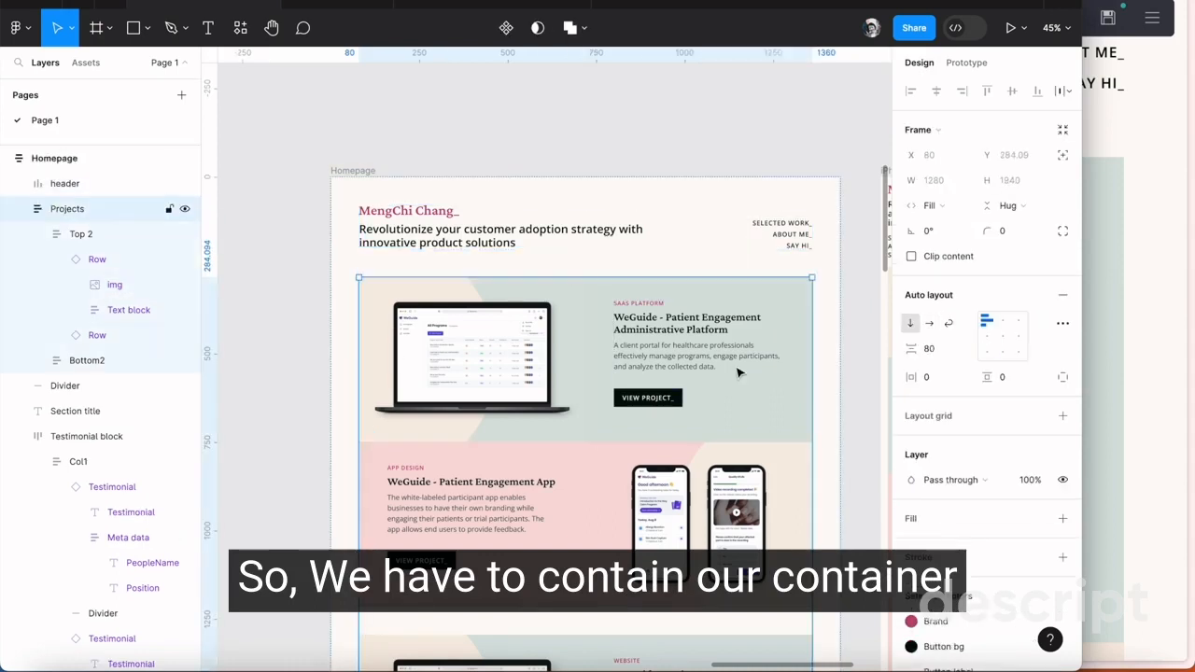
double_click(737, 373)
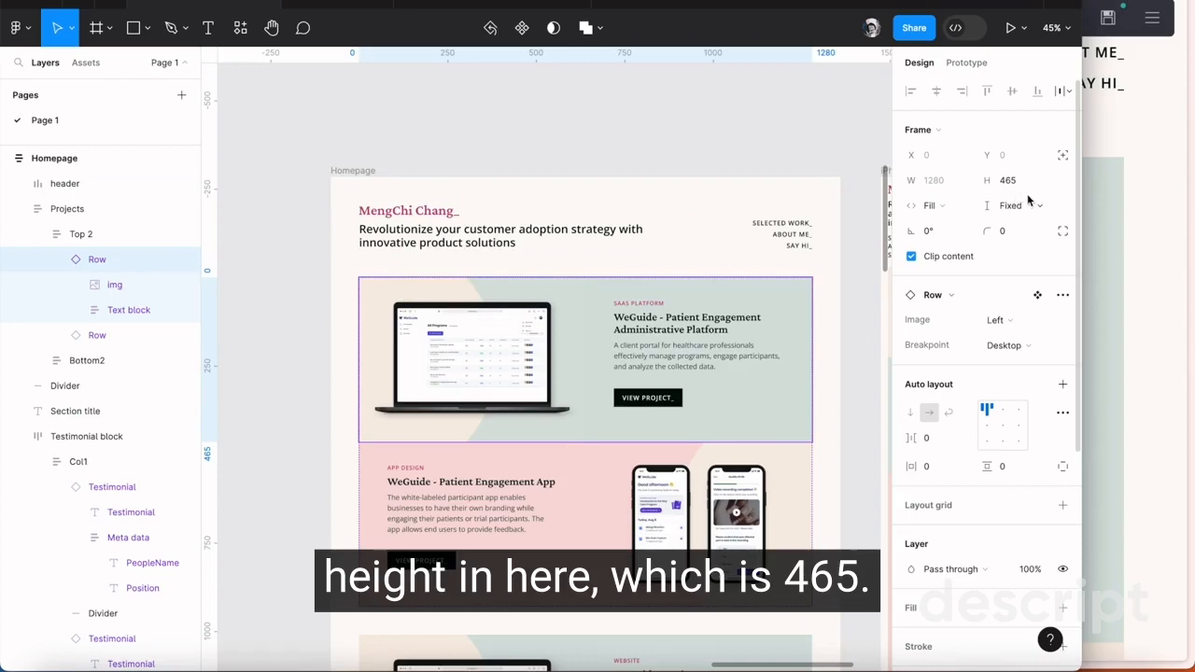
key(super+Tab)
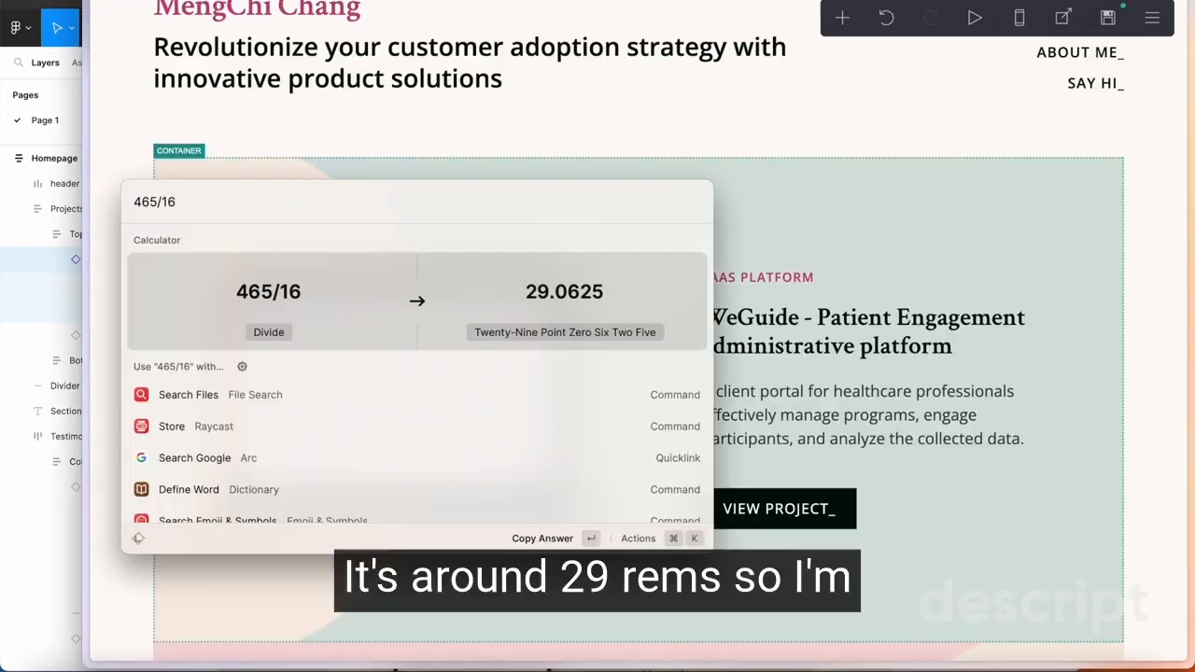
key(Escape)
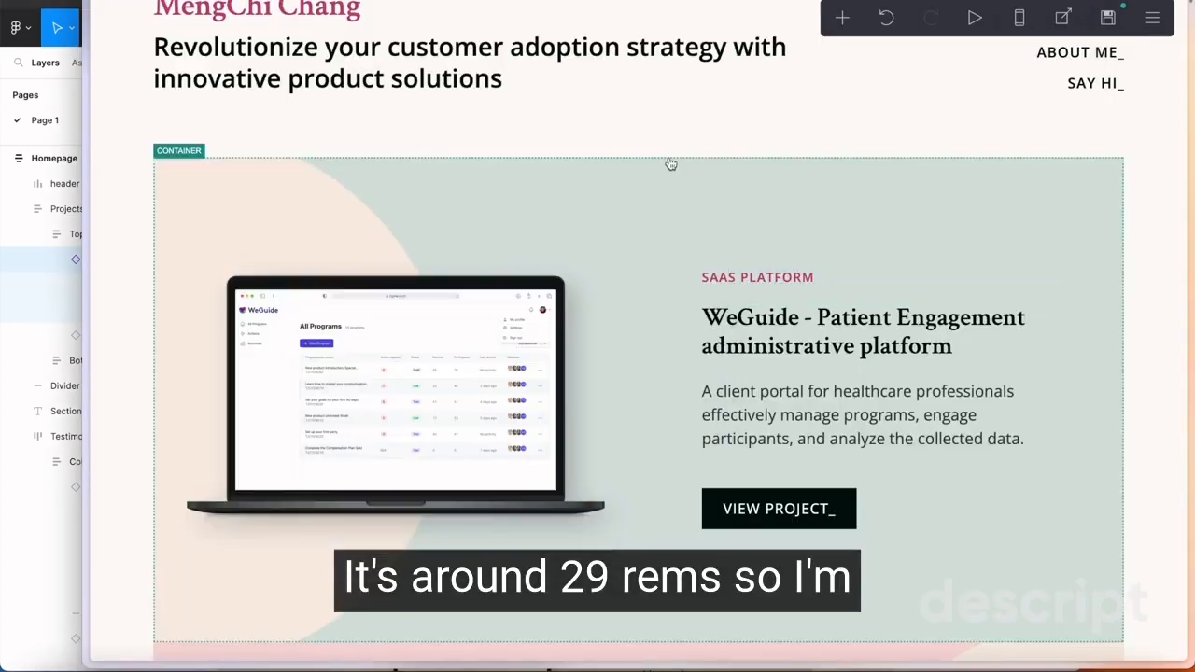
Set the height of the first green project container, styled Row1, to 29 on the Carrd page
click(670, 162)
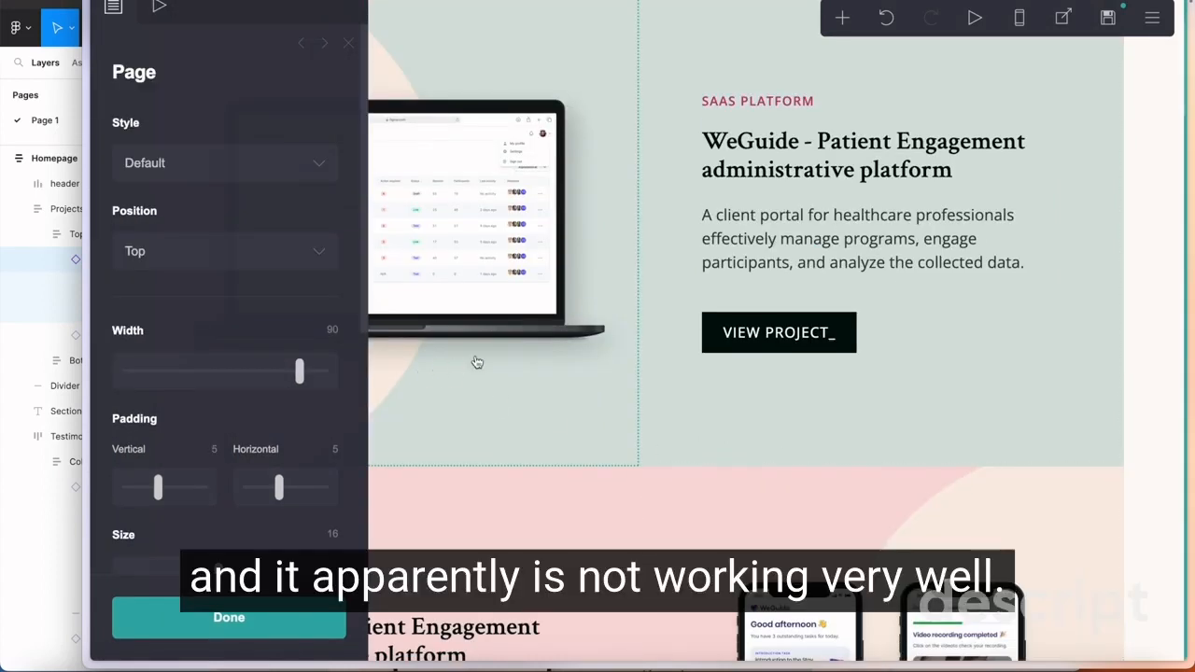
click(520, 360)
click(1153, 305)
click(386, 64)
click(256, 51)
Set the width of the laptop image in the first green row to Full Bleed
click(550, 117)
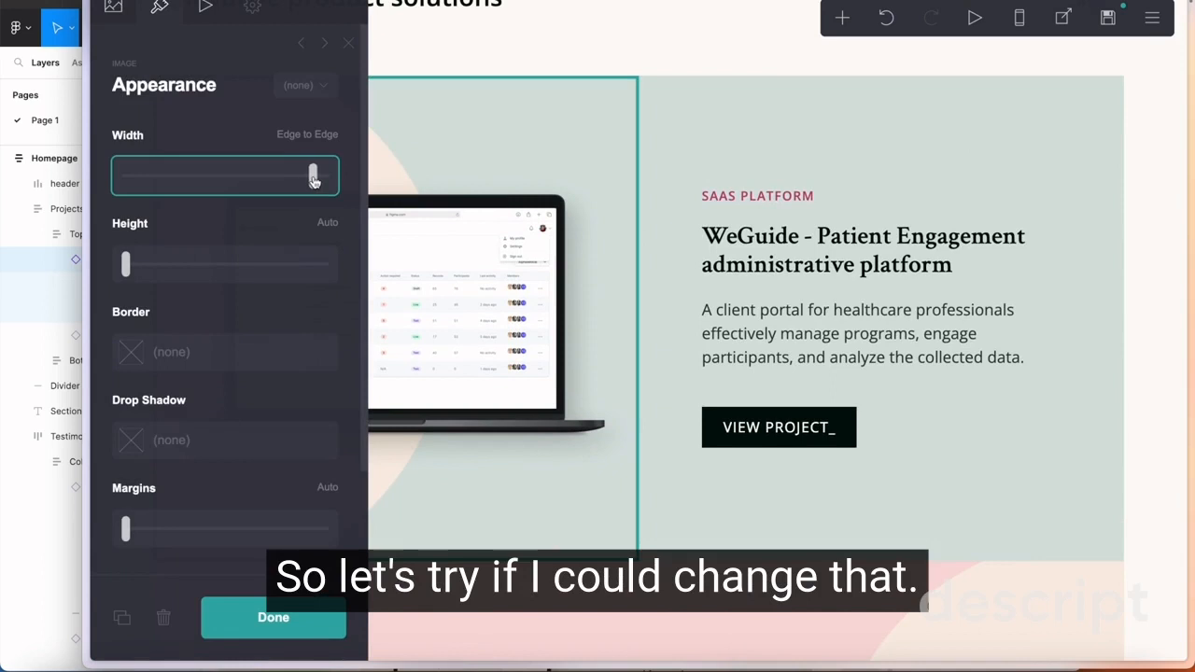
drag(317, 181, 349, 192)
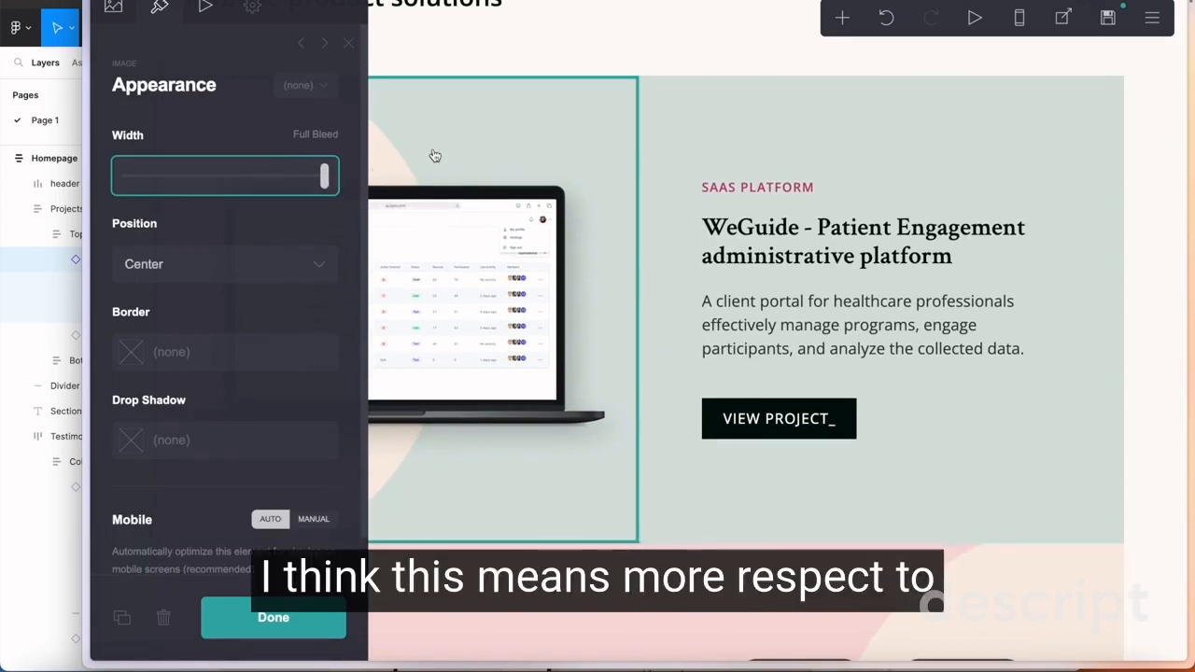
scroll(573, 55, up, 2)
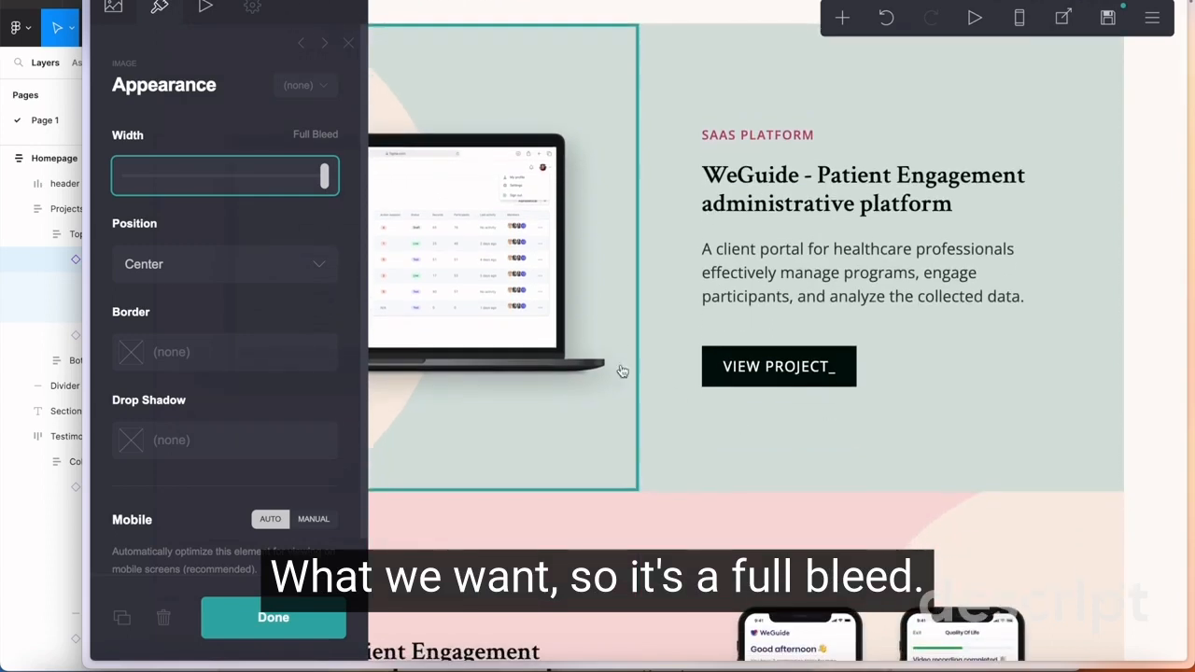
Set the width of the phone mockup image in the first pink row to Full Bleed and close its settings
scroll(440, 296, down, 5)
click(820, 338)
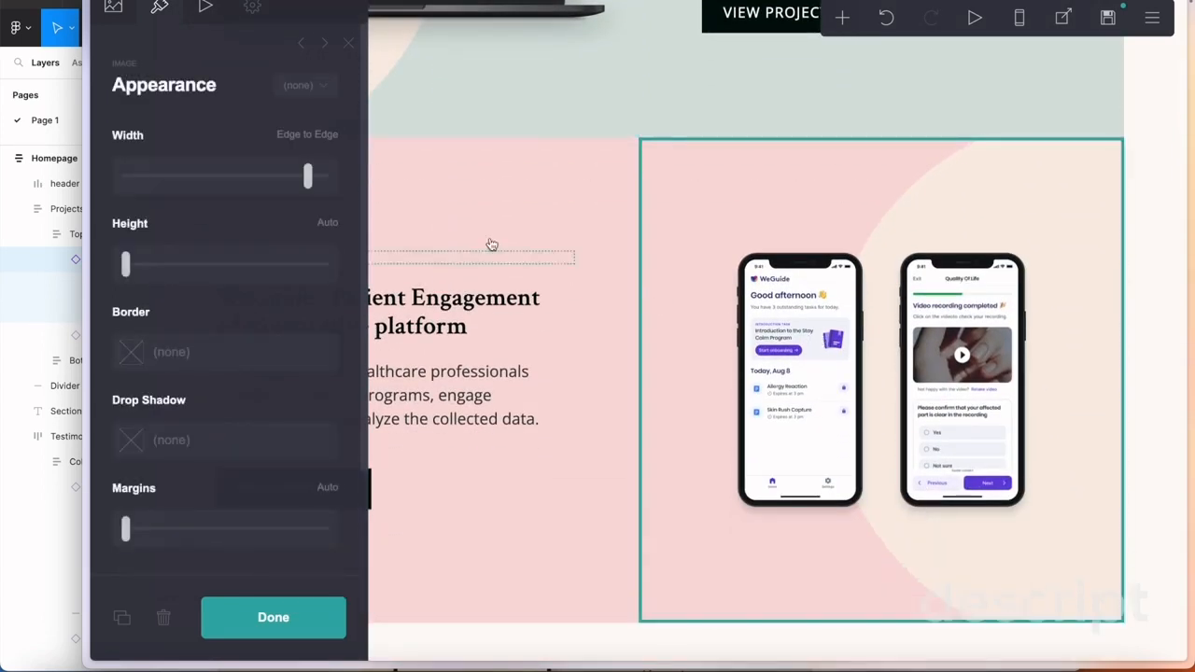
click(312, 177)
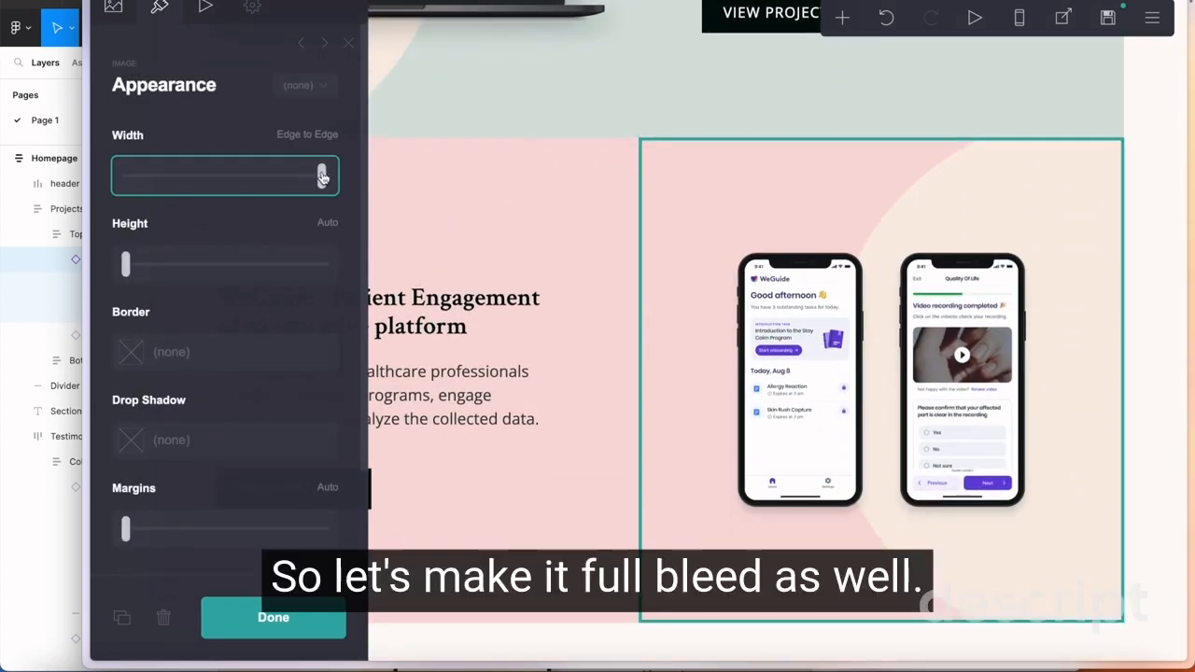
drag(322, 178, 325, 177)
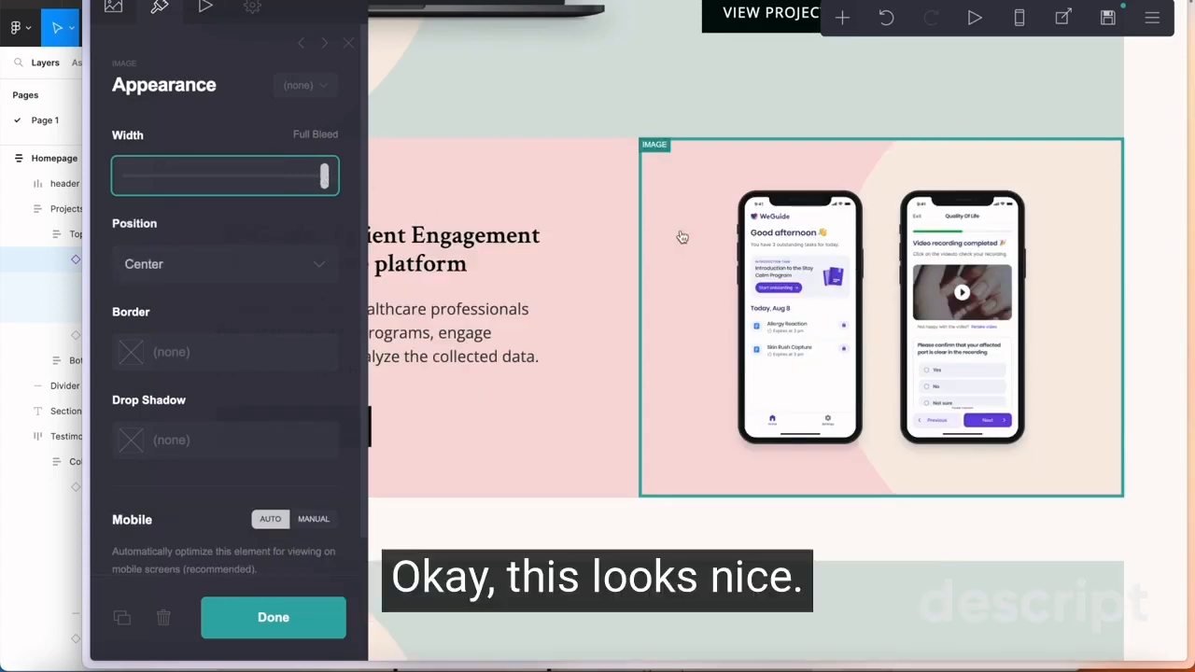
click(348, 44)
Compare the green and pink rows, checking the Row1 and Row2 height settings and the space around their text
scroll(1027, 317, up, 5)
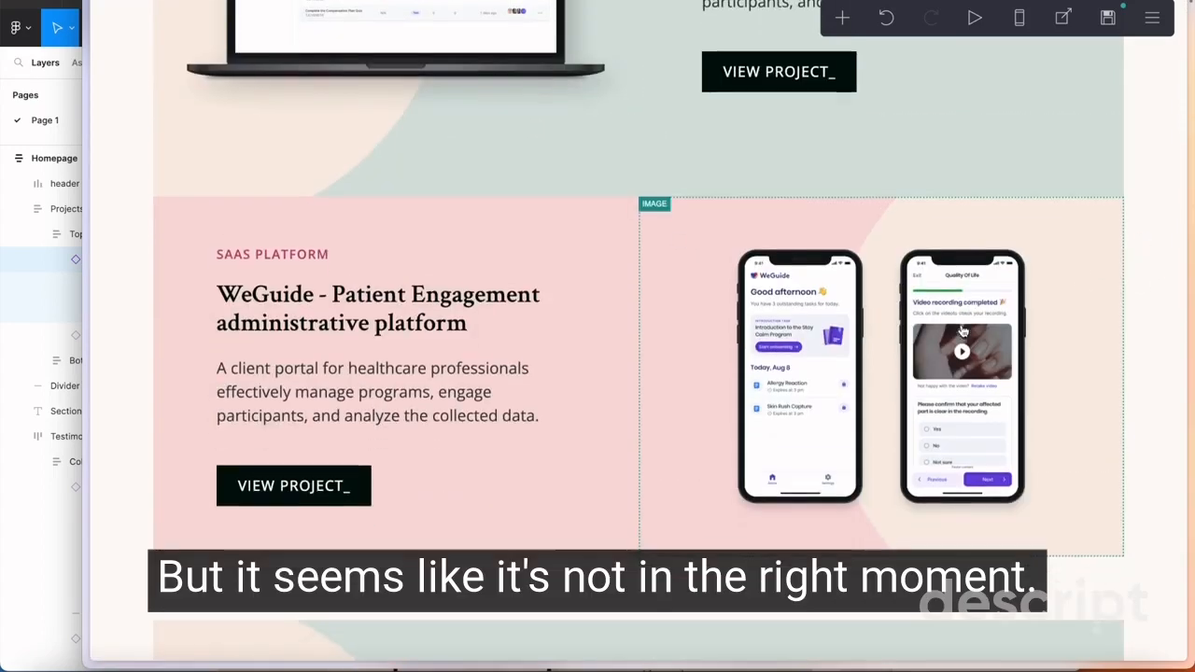
scroll(529, 470, down, 3)
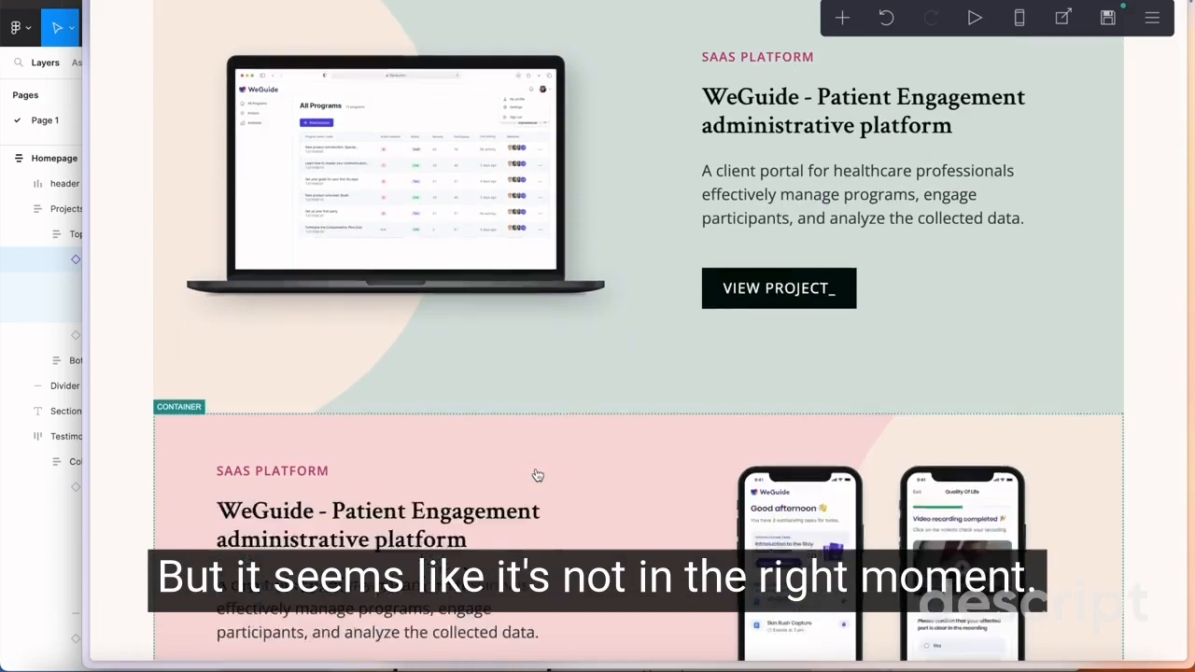
click(608, 285)
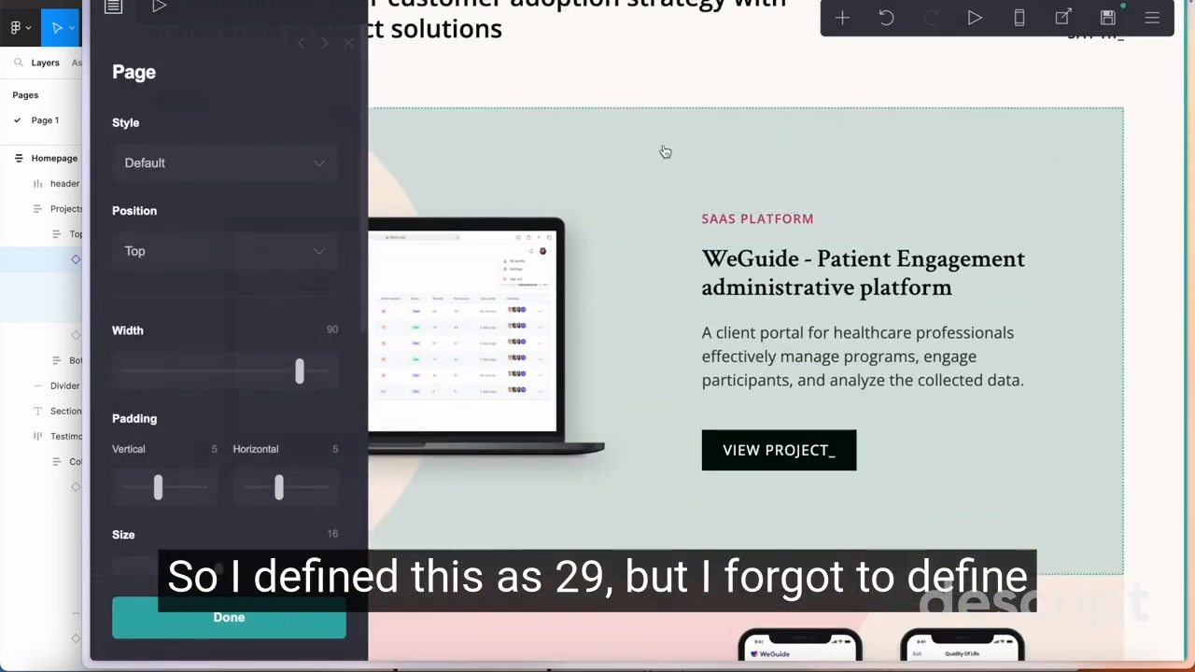
click(673, 198)
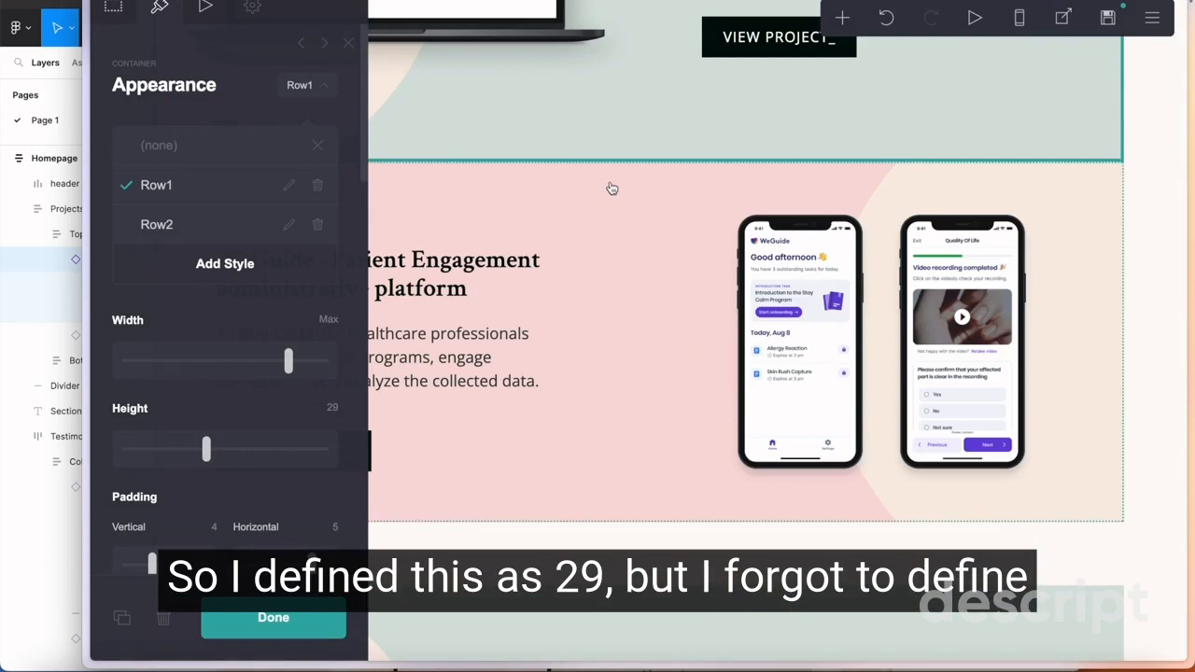
click(157, 225)
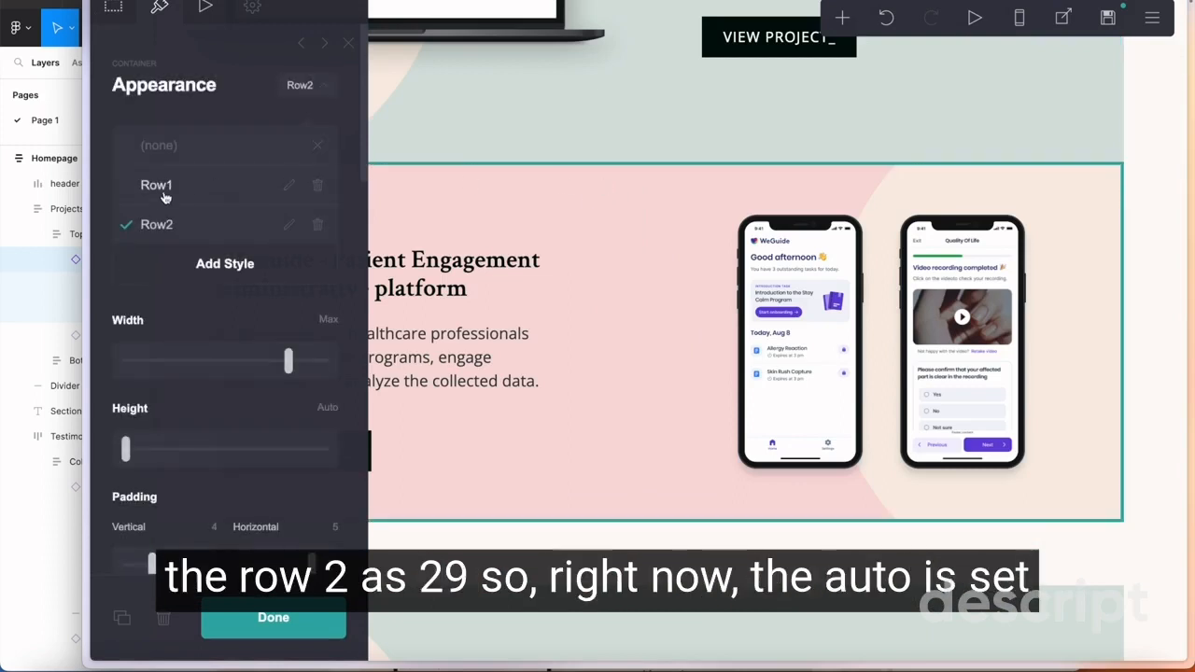
scroll(300, 396, down, 1)
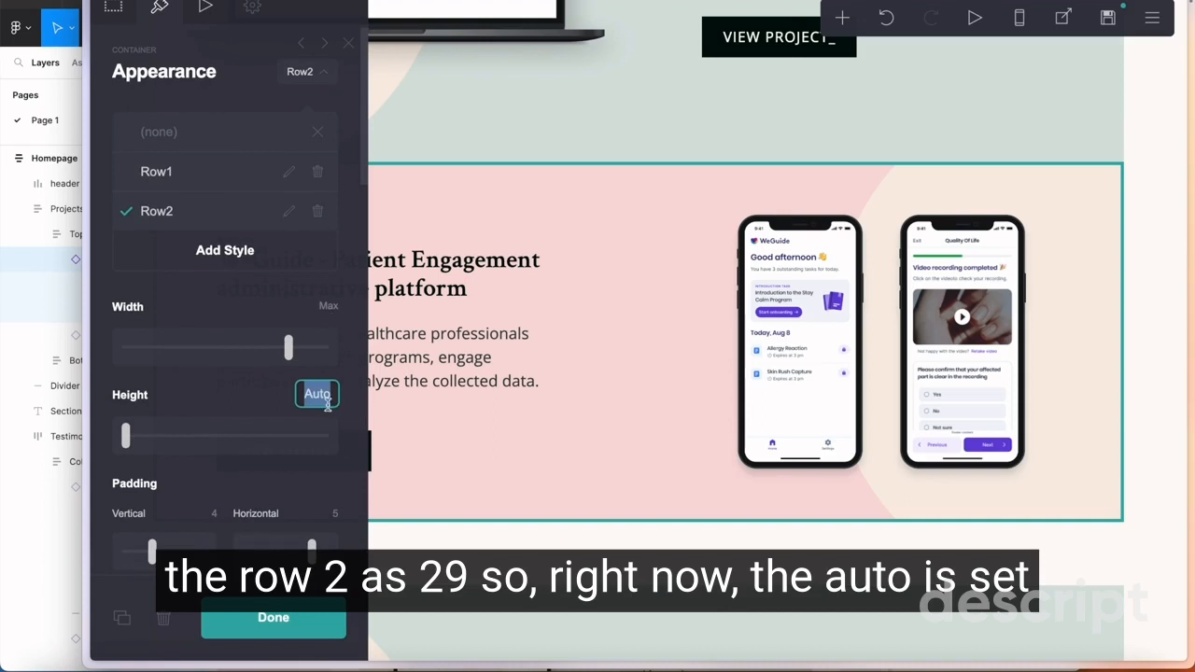
click(349, 45)
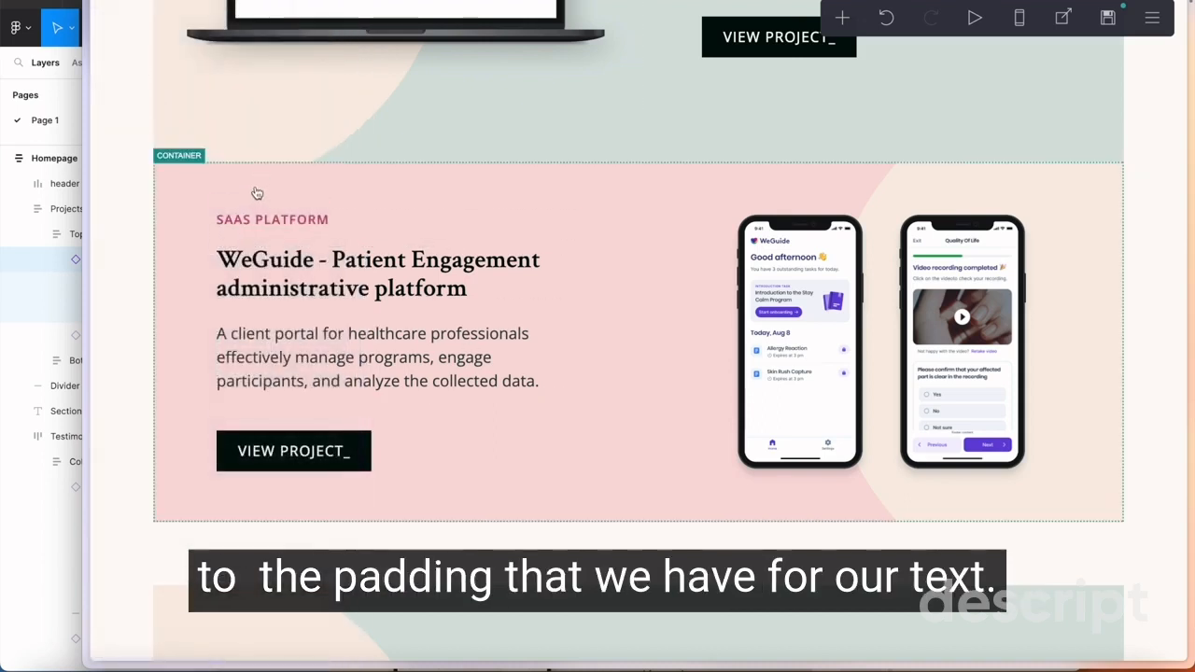
scroll(514, 403, up, 5)
scroll(507, 397, down, 4)
scroll(507, 402, down, 2)
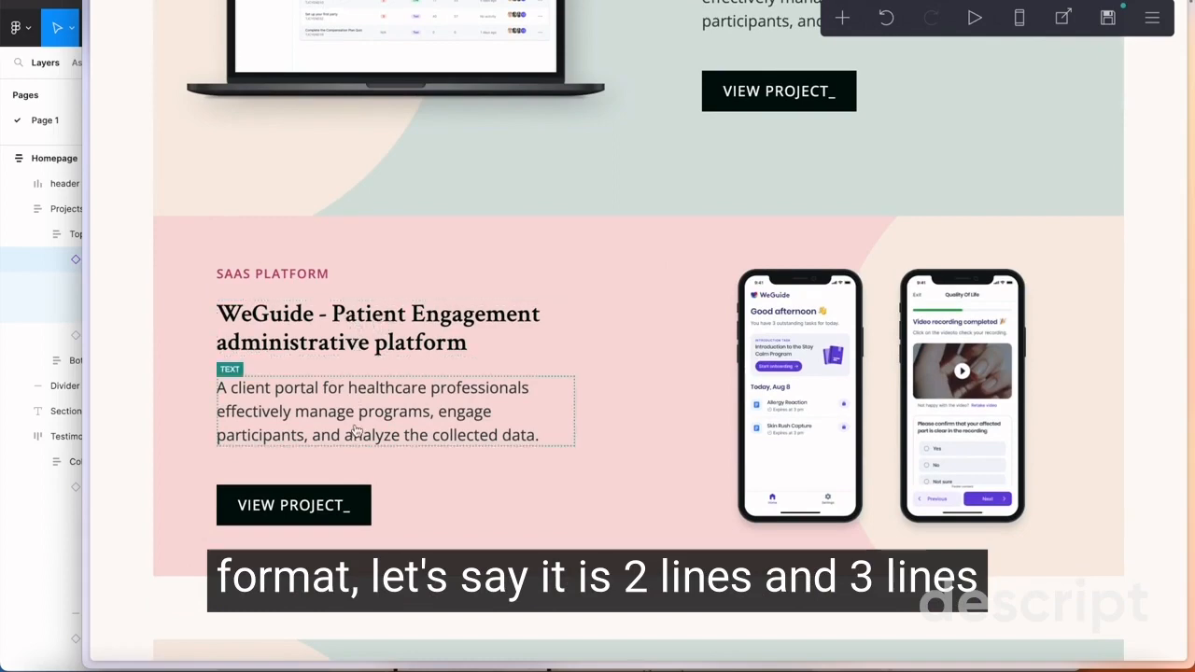
scroll(350, 432, up, 2)
scroll(270, 419, down, 3)
Open the pink container's appearance settings, narrow the browser window to check how the project rows' text reflows, and restore the window's width
click(199, 225)
scroll(448, 173, up, 5)
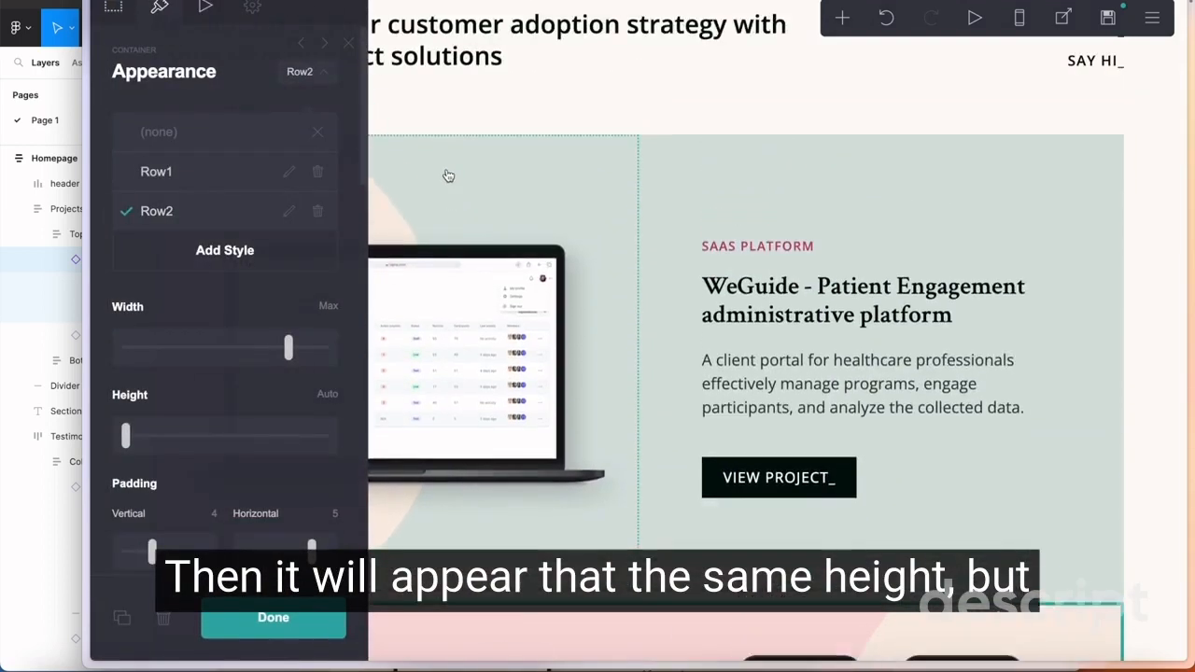
scroll(1097, 448, down, 5)
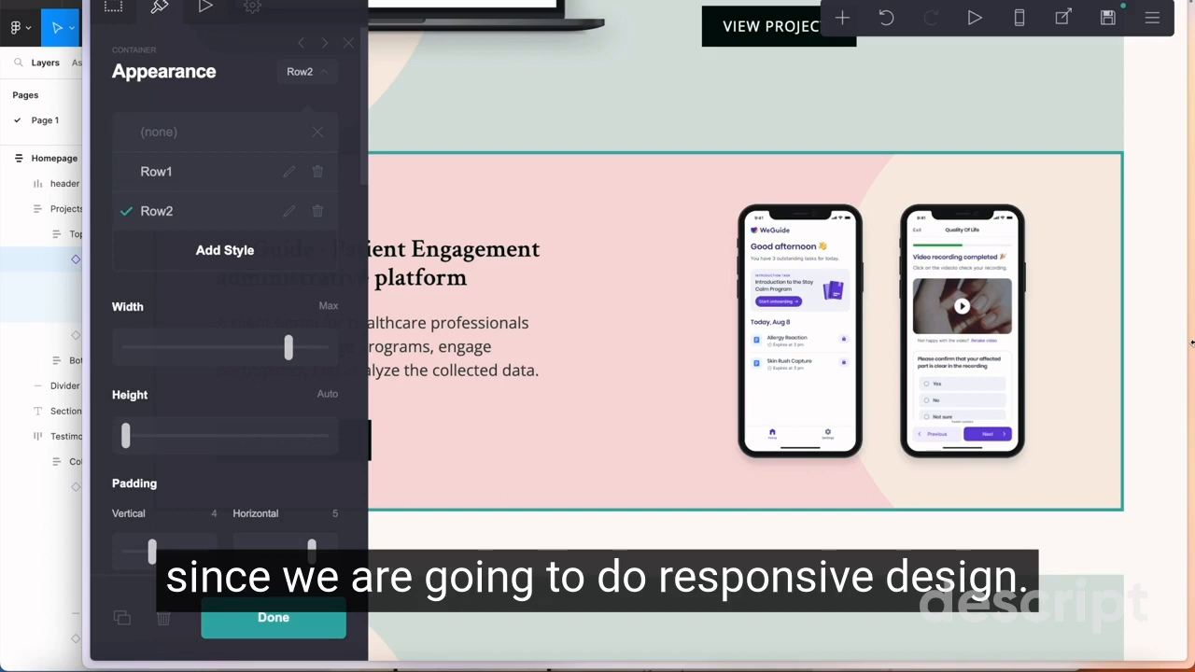
drag(1193, 343, 774, 355)
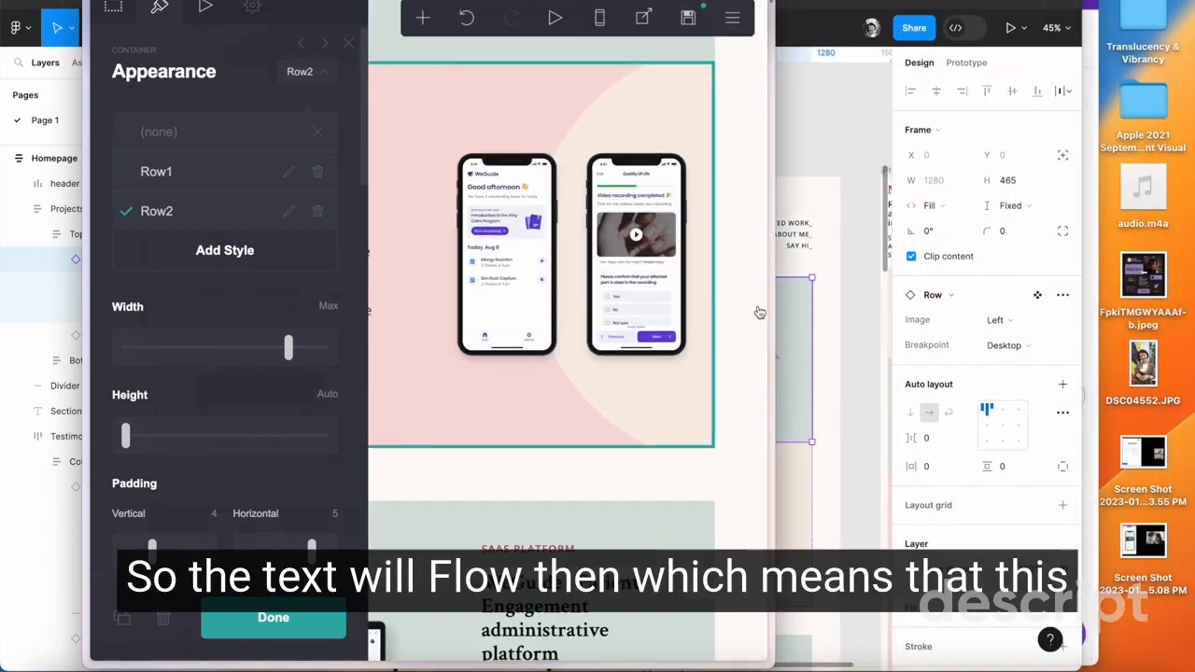
scroll(735, 271, up, 5)
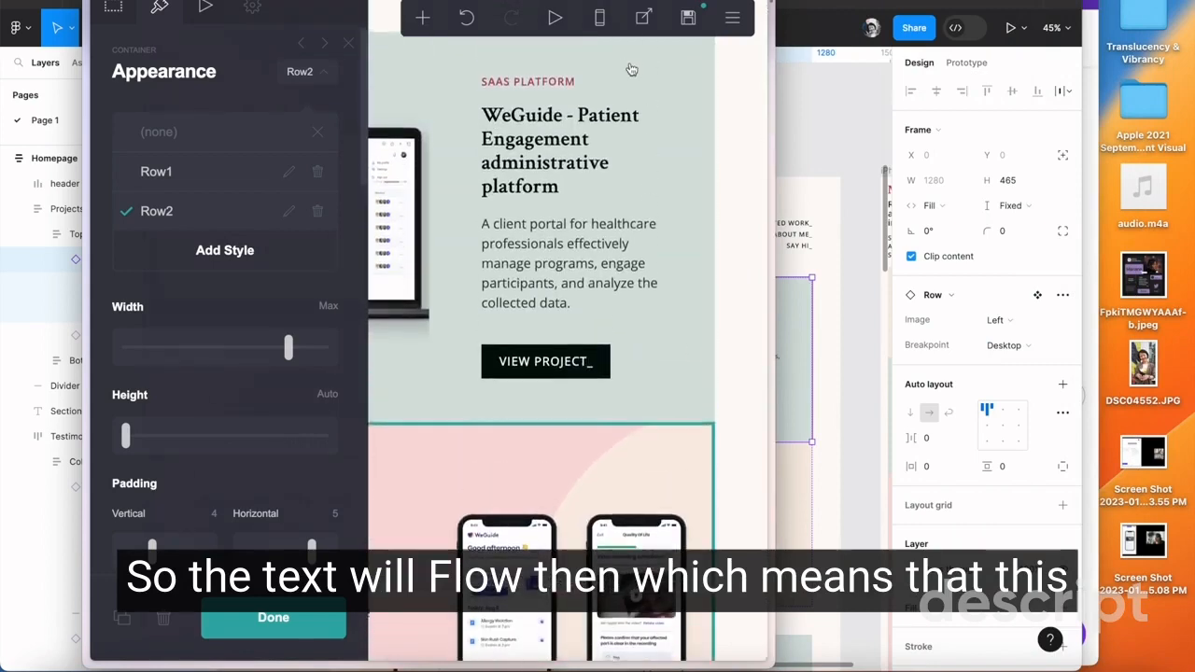
scroll(718, 525, down, 2)
drag(776, 494, 1185, 494)
Set the height of the pink project container, styled Row2, to 29, close its settings, and check the rows
scroll(663, 360, down, 2)
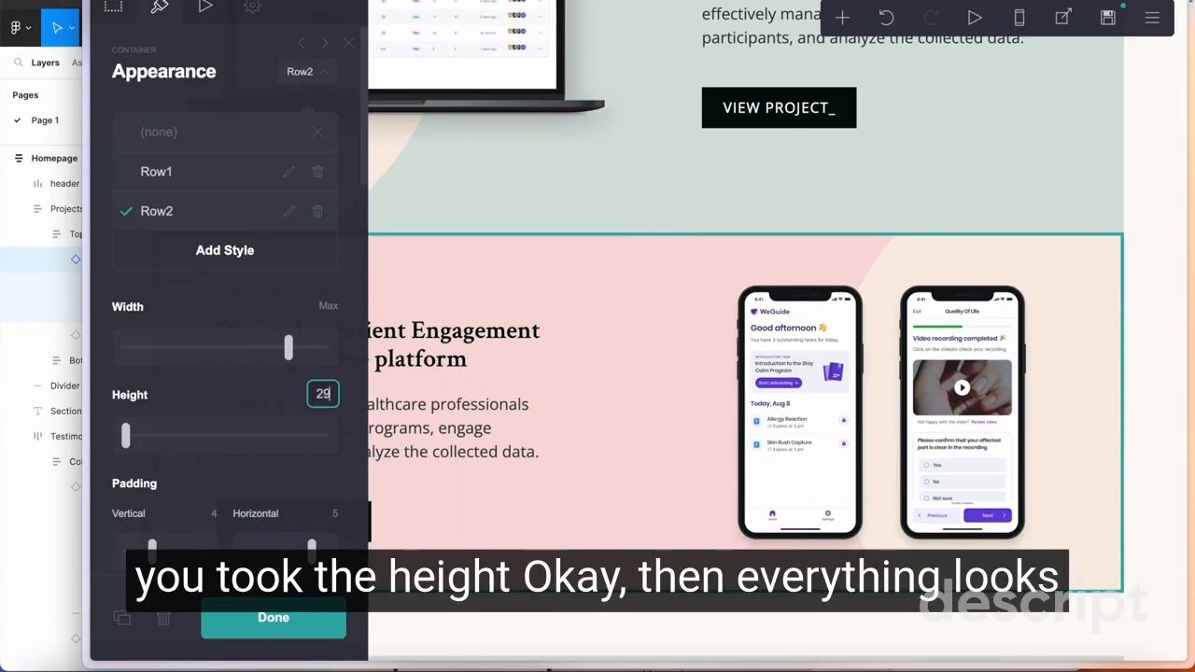
key(Return)
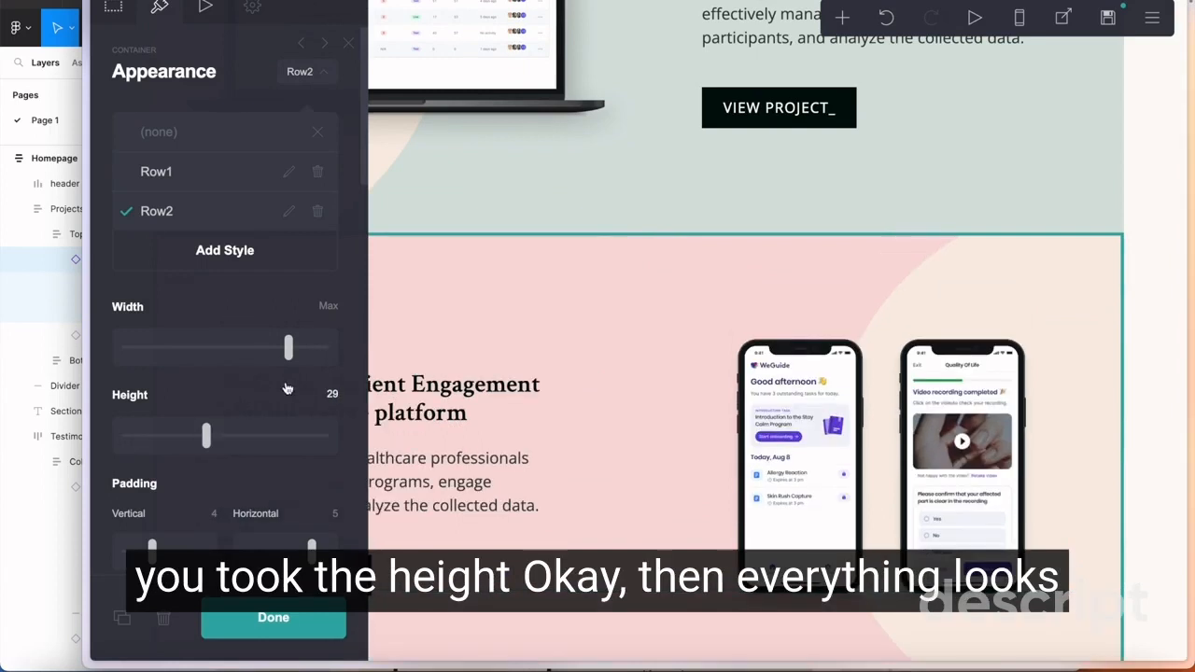
click(346, 45)
scroll(841, 336, up, 20)
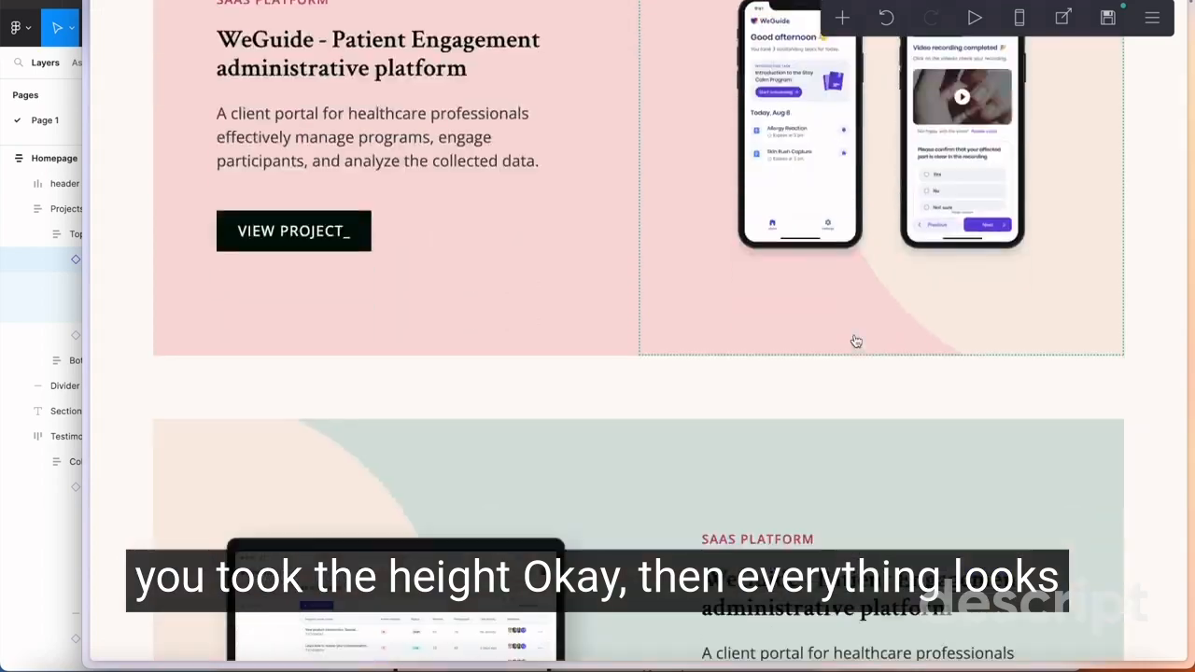
scroll(856, 341, down, 4)
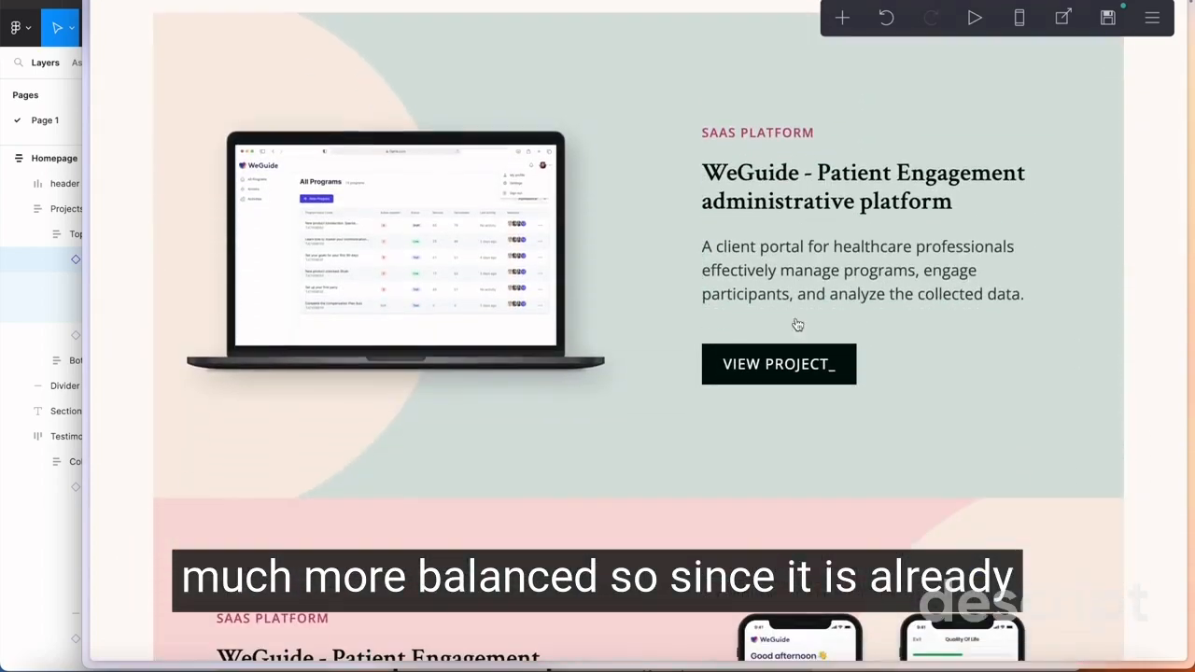
Open the green container's Row1 appearance settings and compare the original and duplicated project rows for consistent height and styling
click(661, 80)
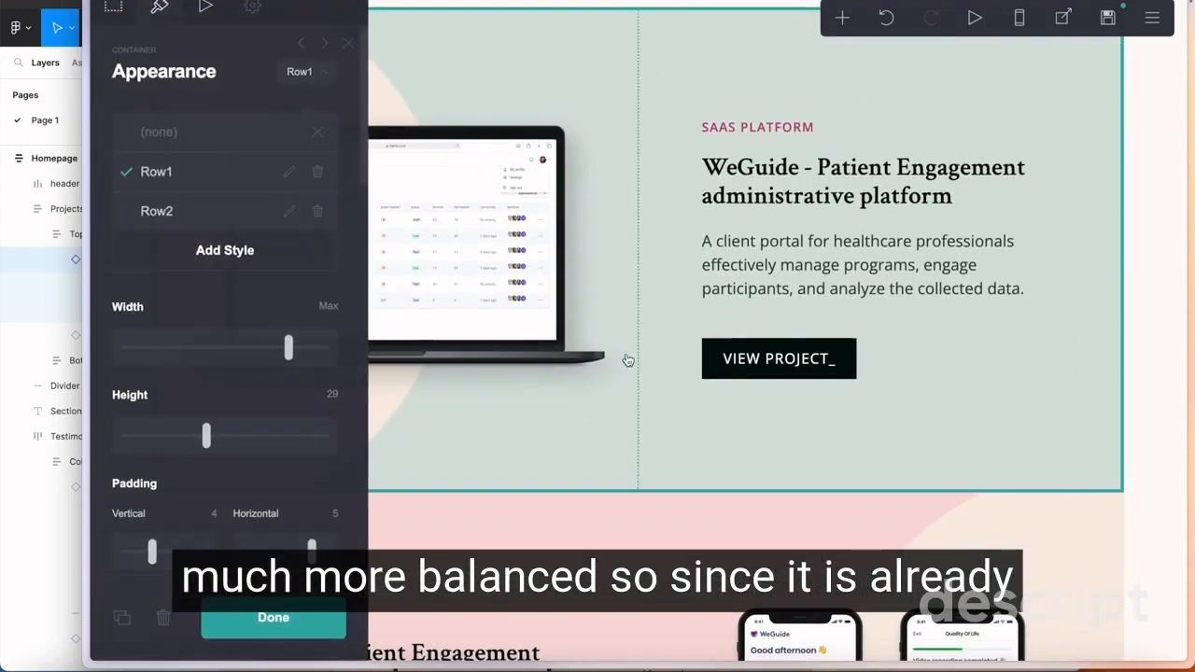
scroll(632, 355, down, 4)
scroll(631, 356, up, 6)
scroll(632, 356, down, 5)
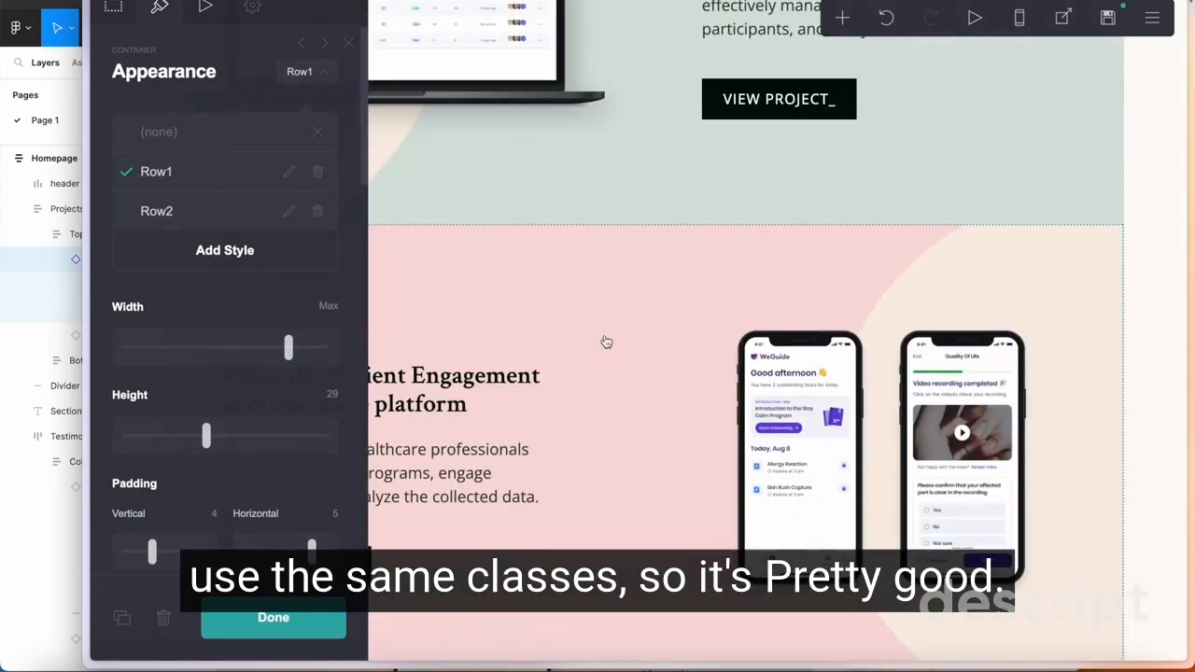
scroll(606, 341, up, 1)
scroll(606, 342, down, 5)
scroll(616, 359, up, 5)
scroll(621, 360, down, 5)
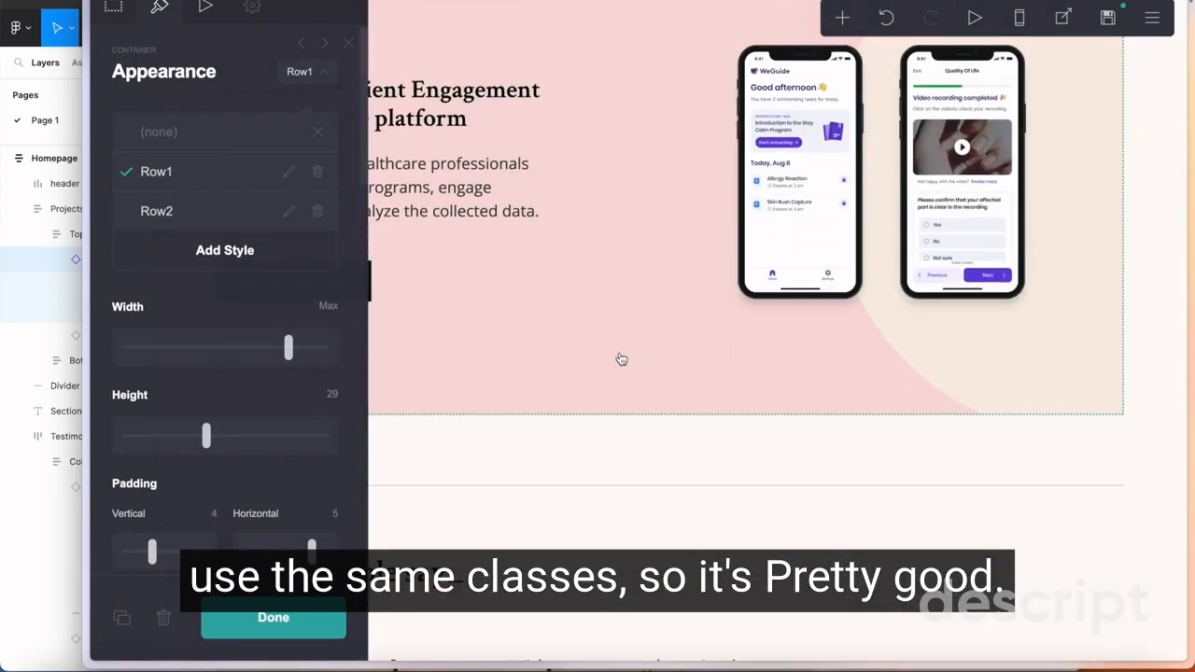
scroll(622, 357, down, 5)
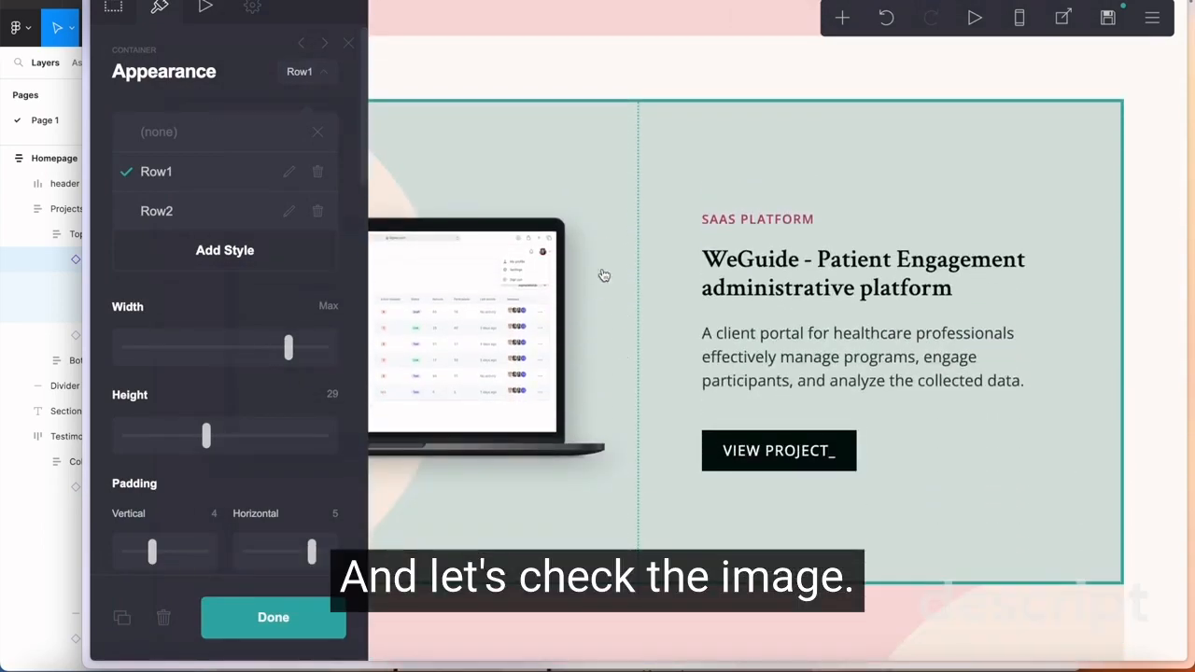
Set the width of the laptop mockup image in the first green row to Full Bleed
click(610, 248)
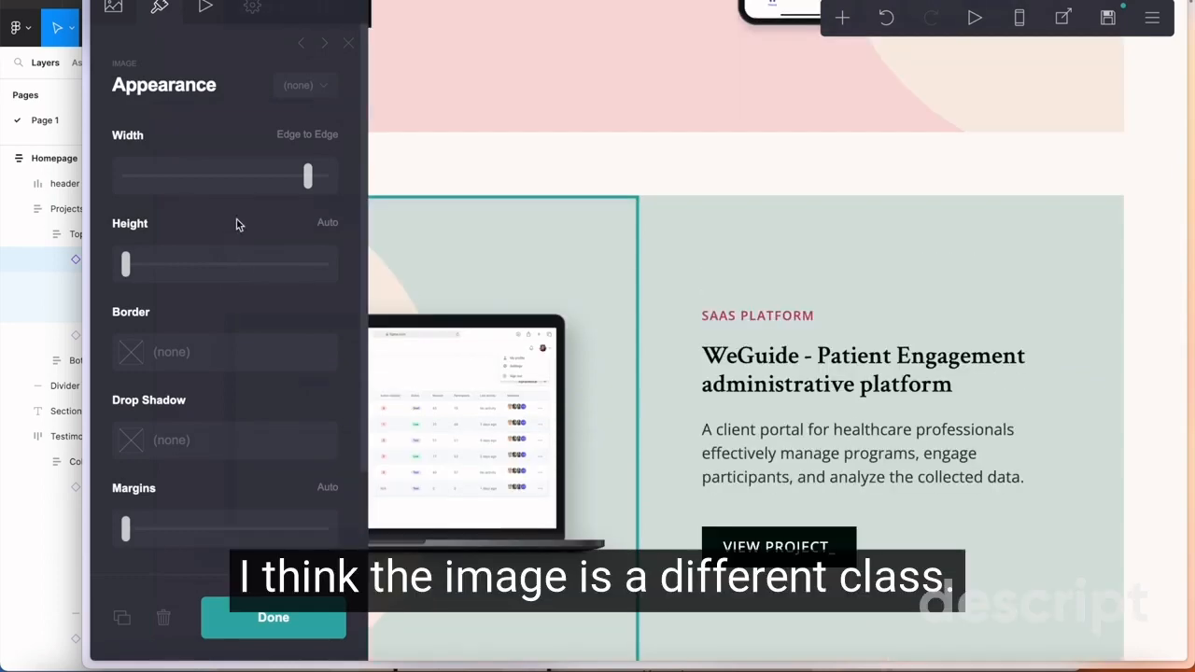
scroll(608, 283, up, 1)
scroll(604, 286, down, 3)
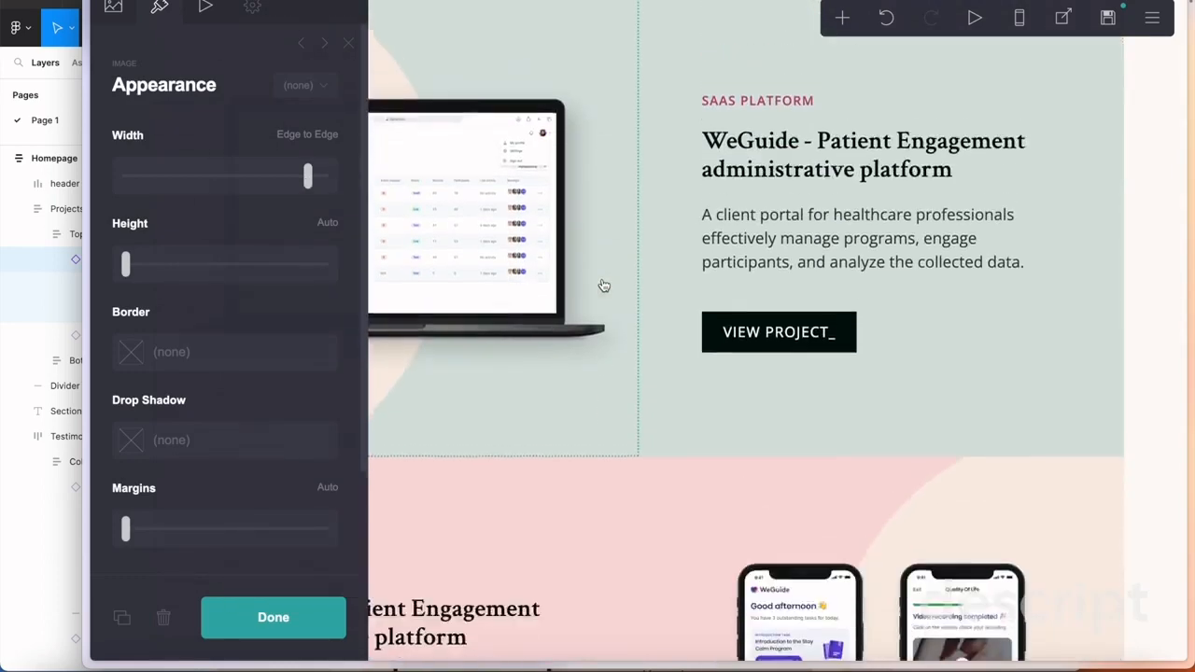
scroll(601, 285, up, 3)
drag(309, 176, 324, 176)
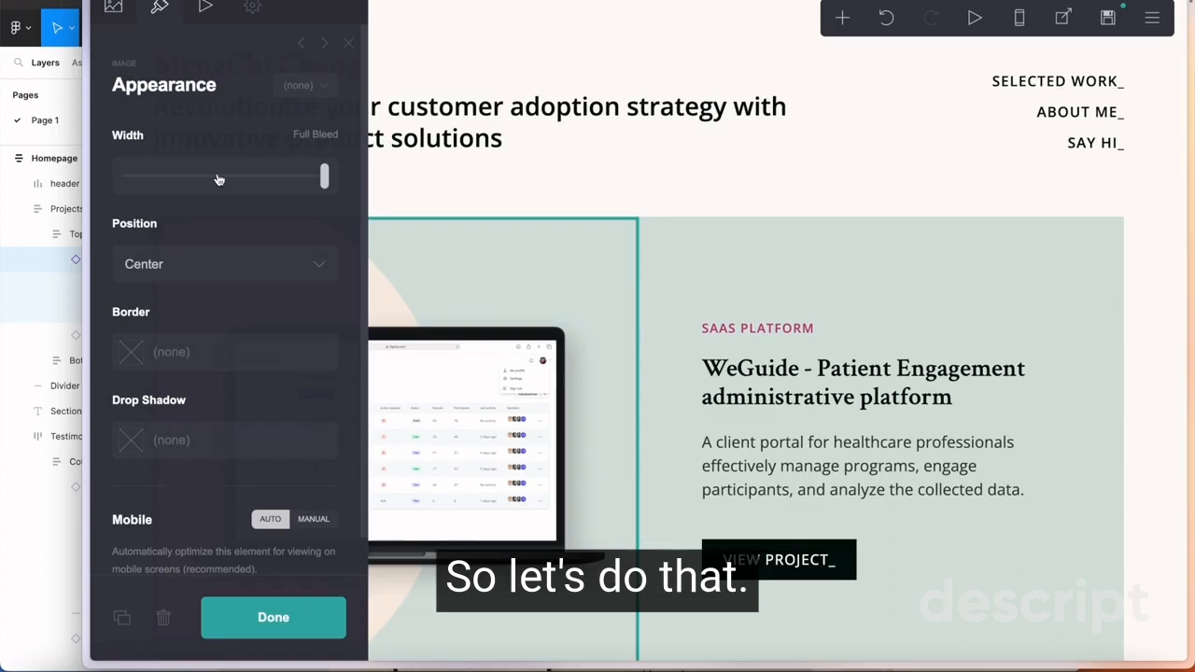
Save the laptop image's appearance as a new reusable style named Full Bleed
click(317, 87)
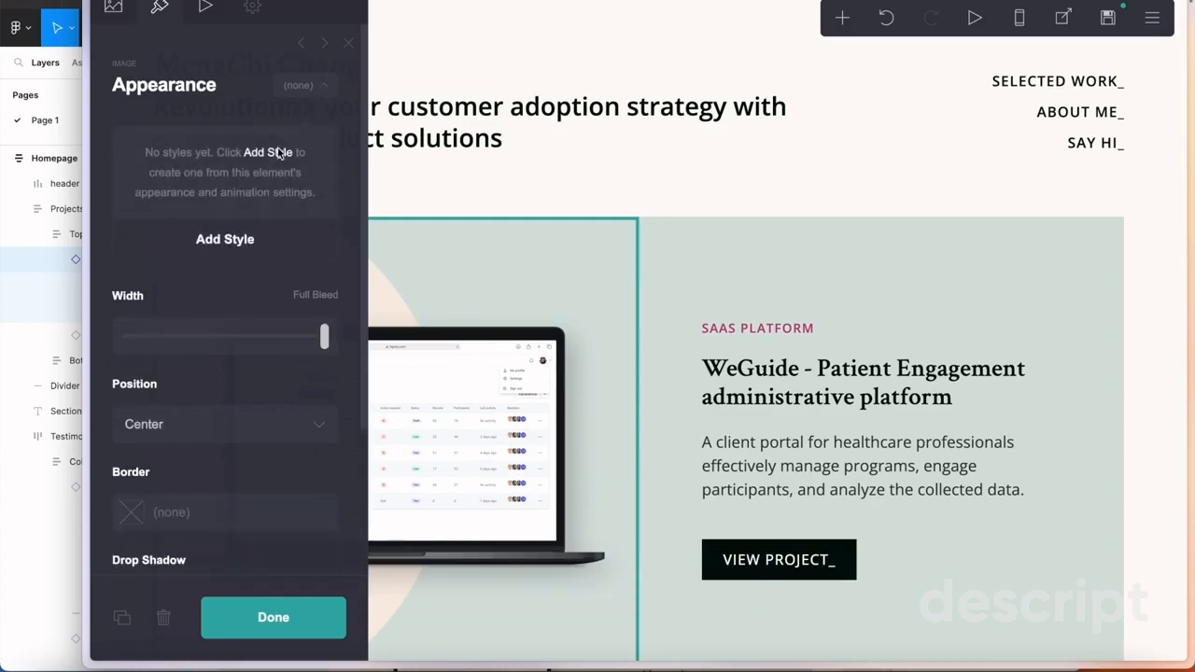
click(241, 239)
double_click(140, 188)
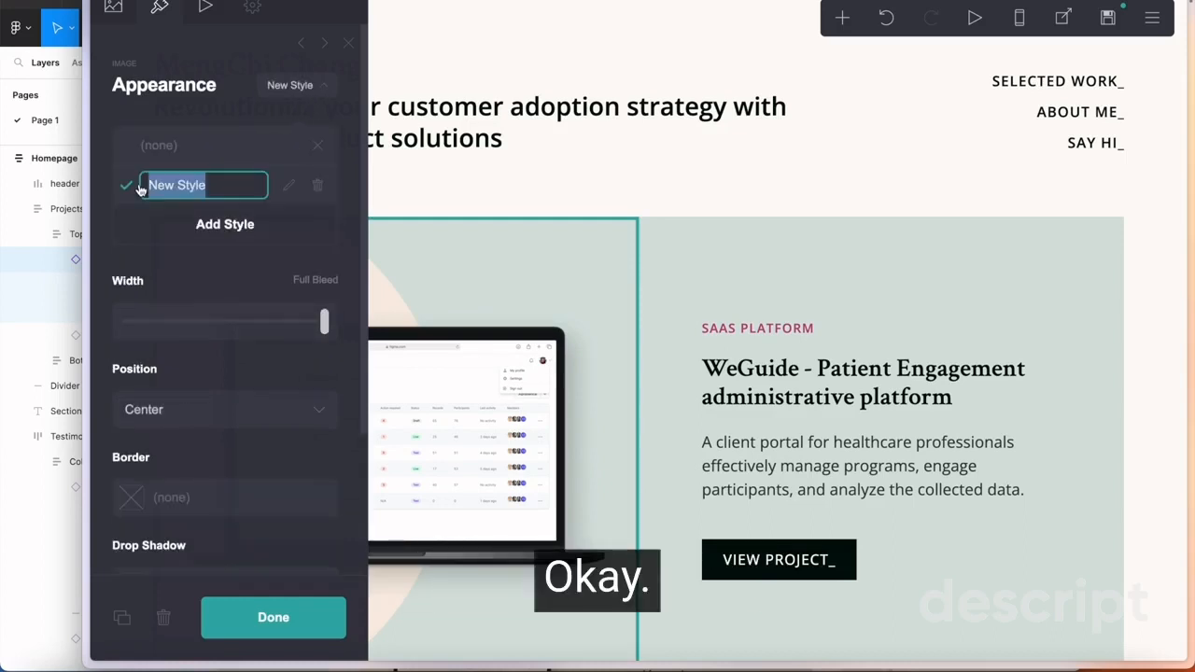
text(Full )
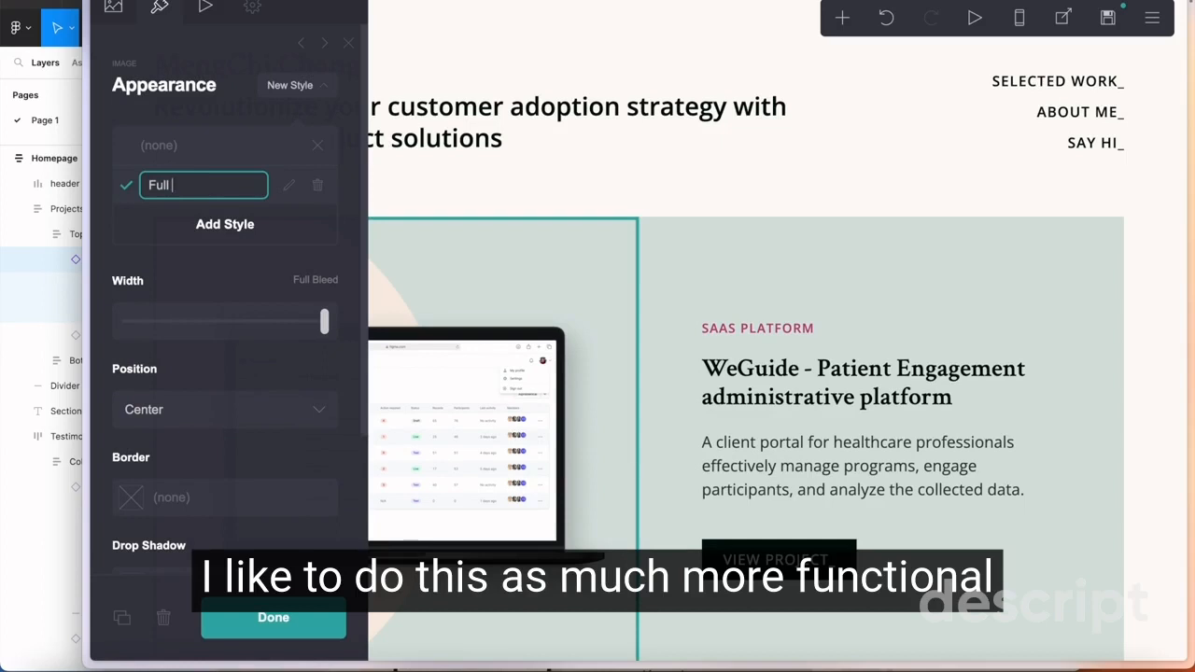
text(Bleed)
key(ctrl+a)
key(Return)
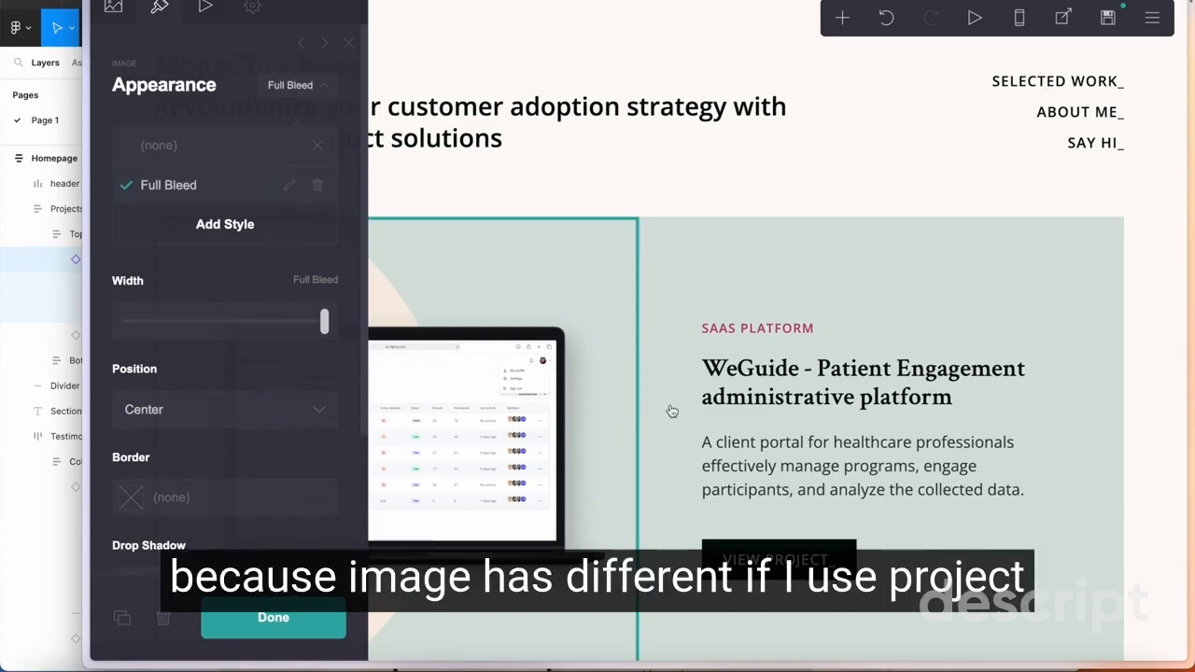
Apply the Full Bleed style to the phone mockup image in the first pink row
scroll(547, 493, down, 2)
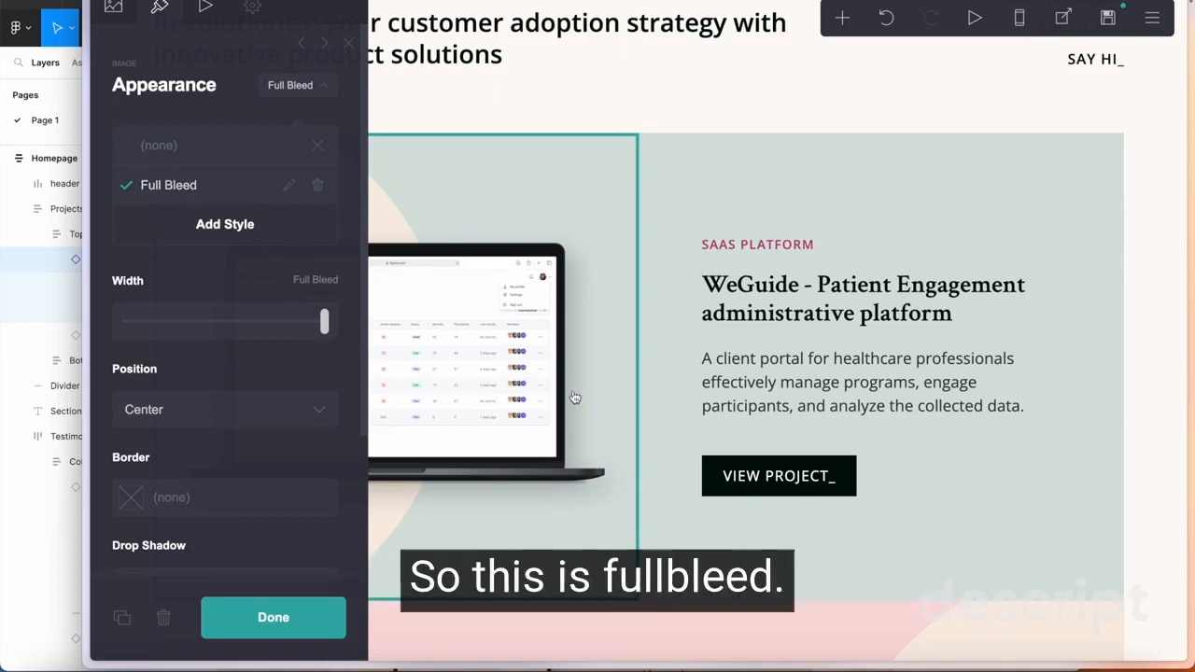
scroll(536, 376, down, 4)
click(797, 419)
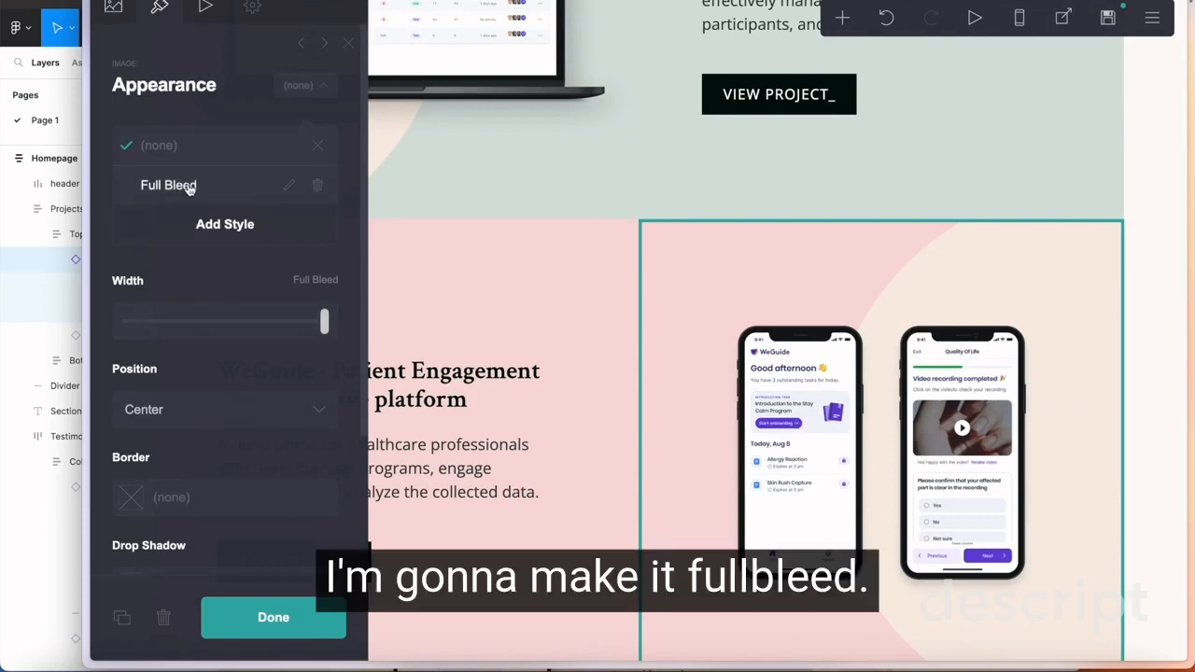
scroll(629, 382, up, 3)
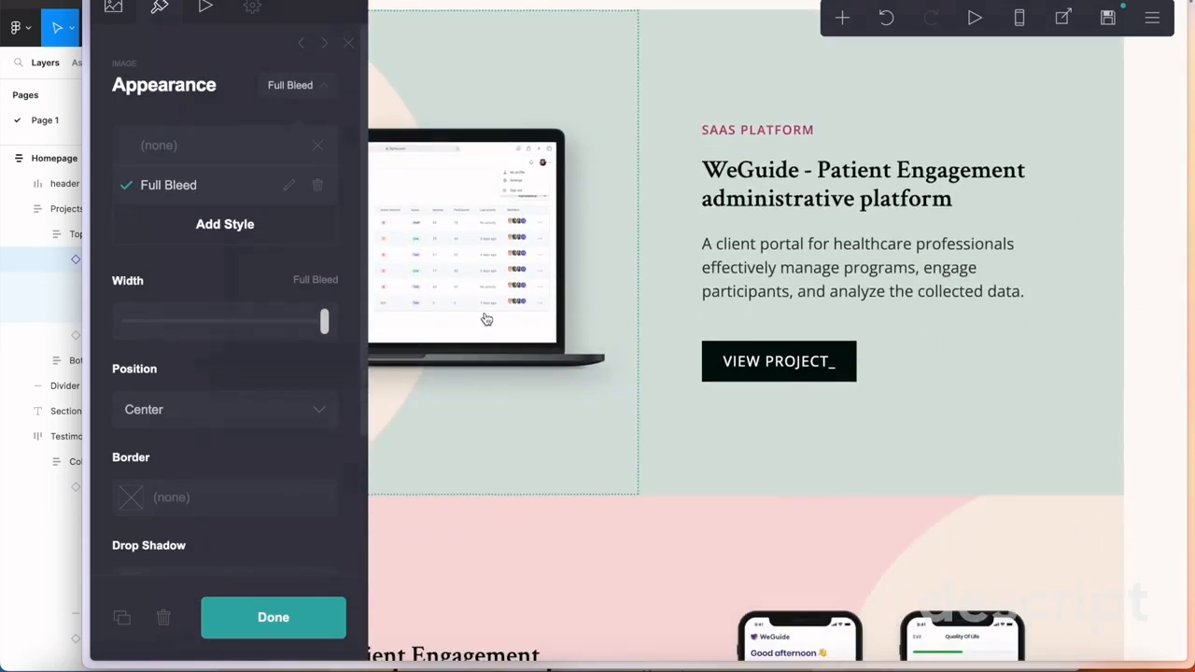
Apply the Full Bleed style to the laptop and phone mockup images in the duplicated project block
click(487, 318)
click(208, 186)
scroll(648, 382, down, 2)
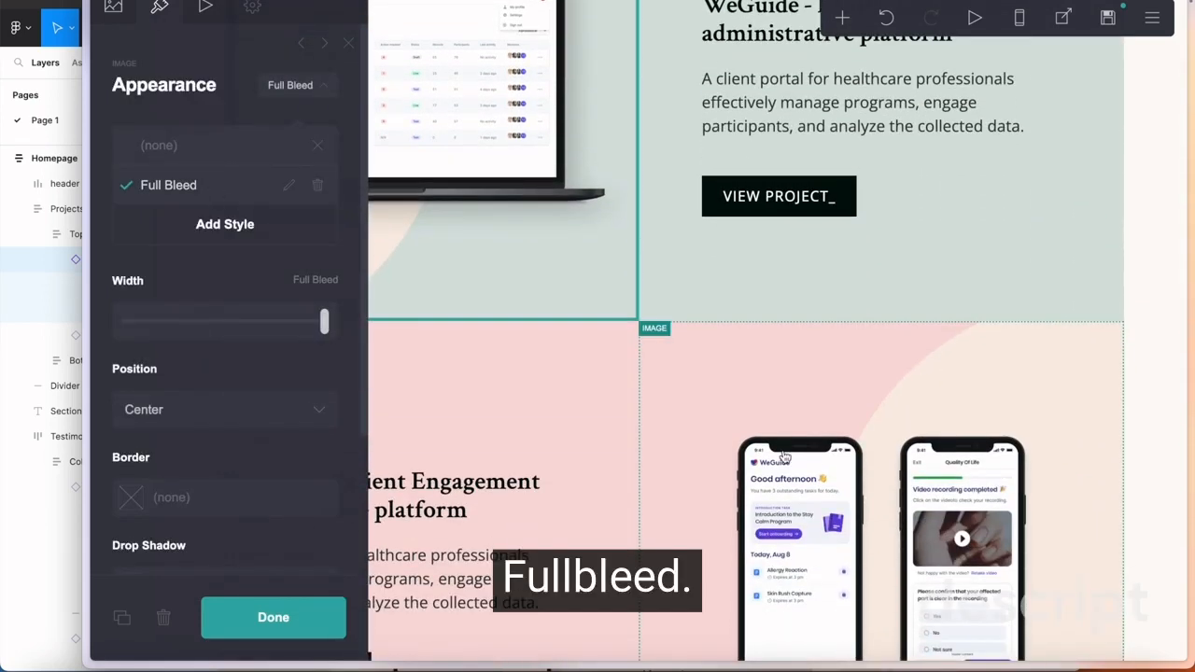
click(738, 445)
click(160, 187)
Set the margins of the pink row's project title, styled Proj Tit, to Auto
scroll(712, 403, down, 5)
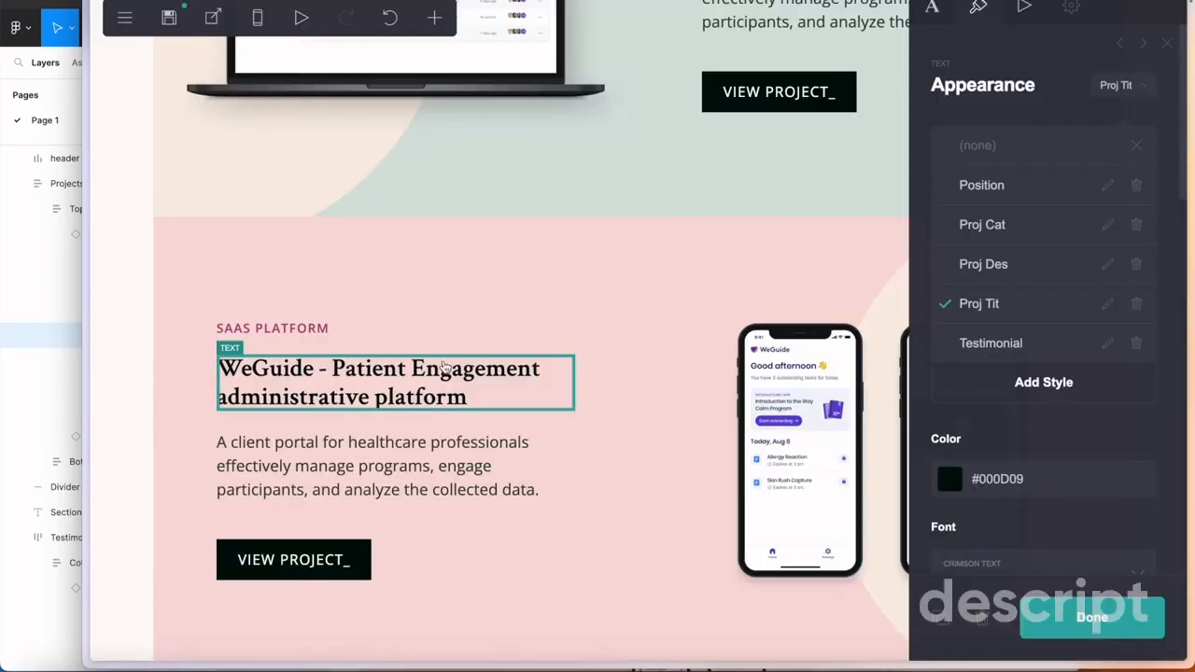
scroll(444, 366, up, 1)
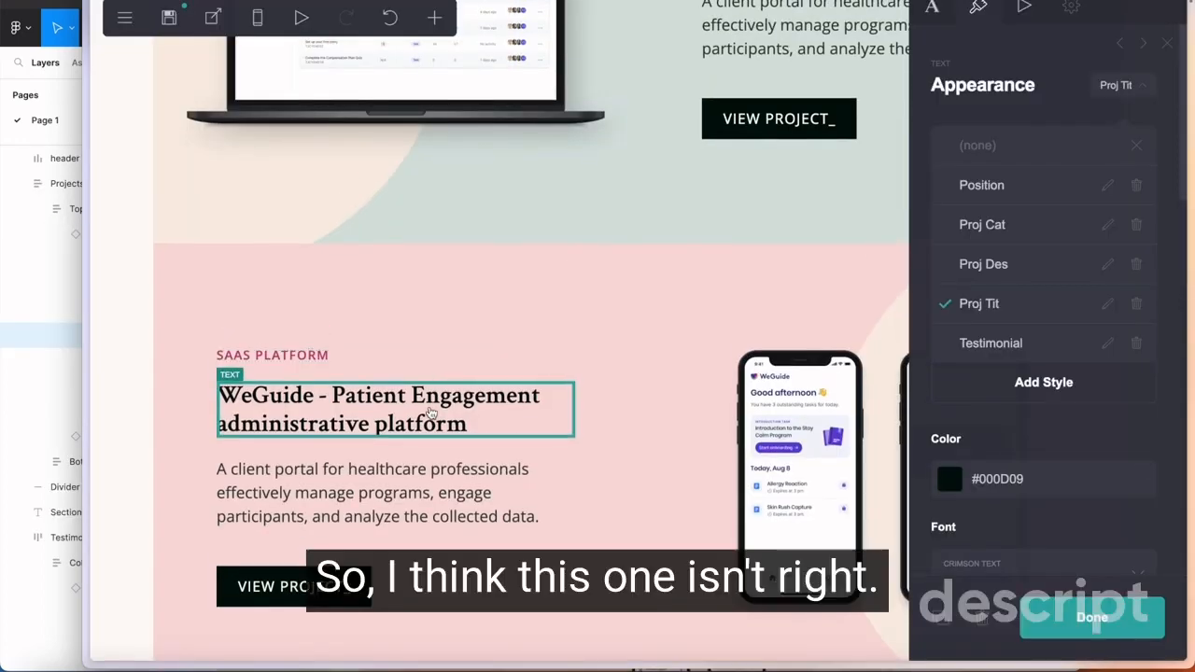
scroll(1019, 413, down, 3)
scroll(1019, 413, up, 4)
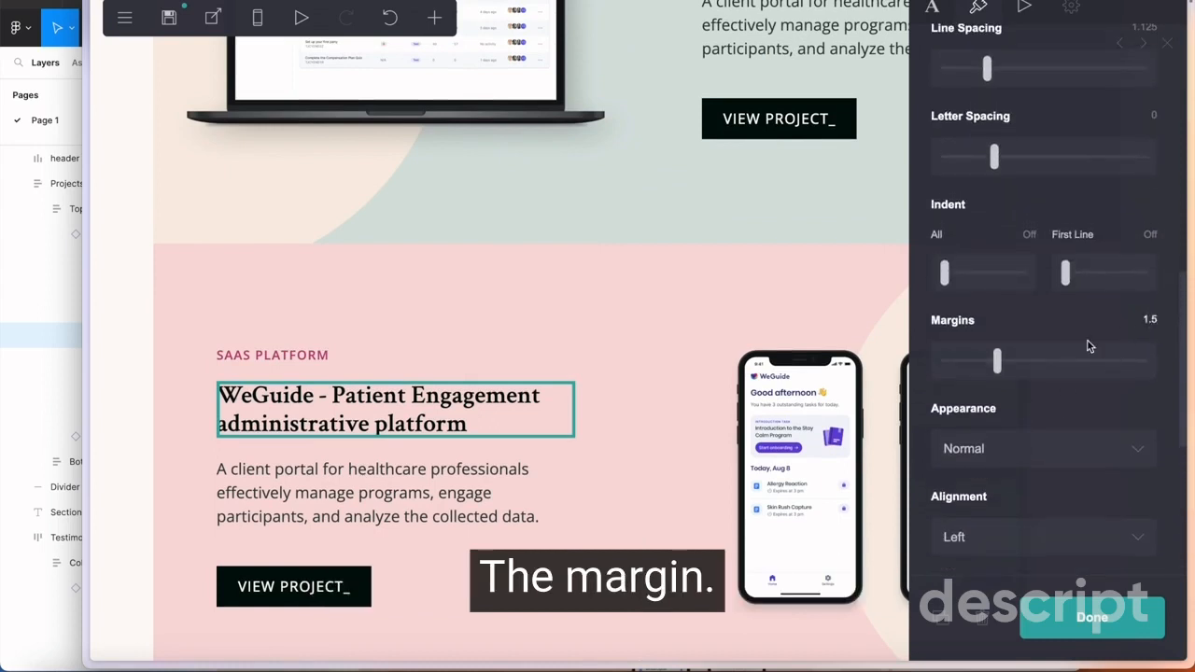
drag(997, 366, 944, 367)
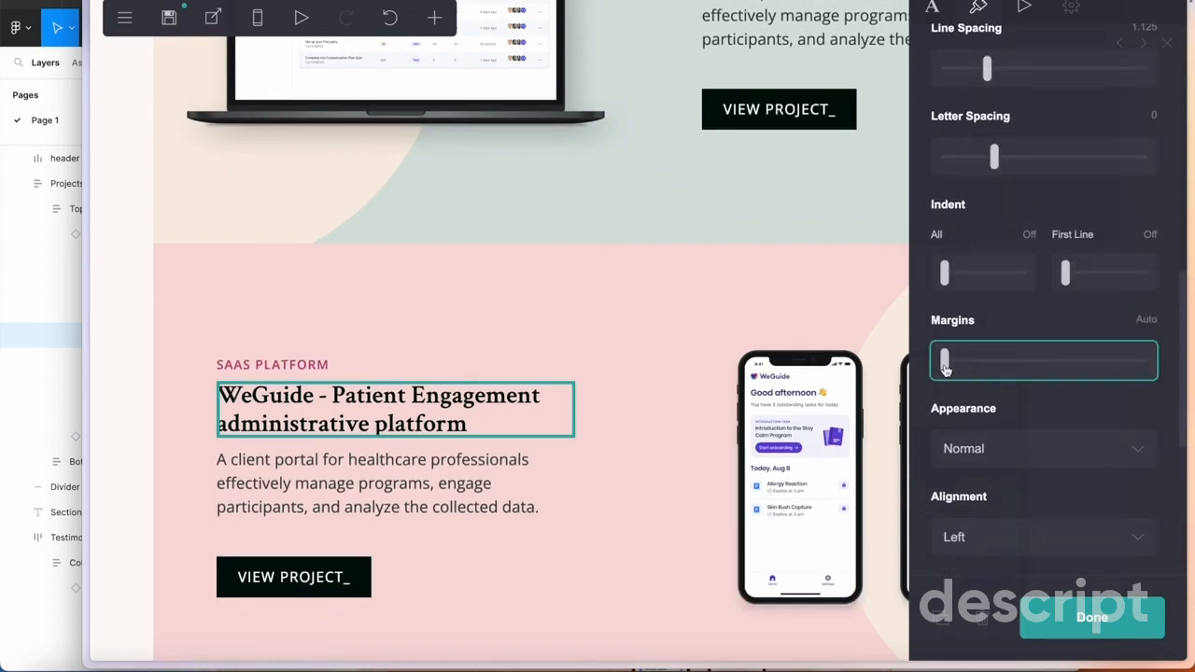
Check the title spacing across the green and pink rows, and open the appearance settings of the green row's View Project button
click(579, 333)
scroll(579, 332, up, 5)
scroll(579, 332, down, 7)
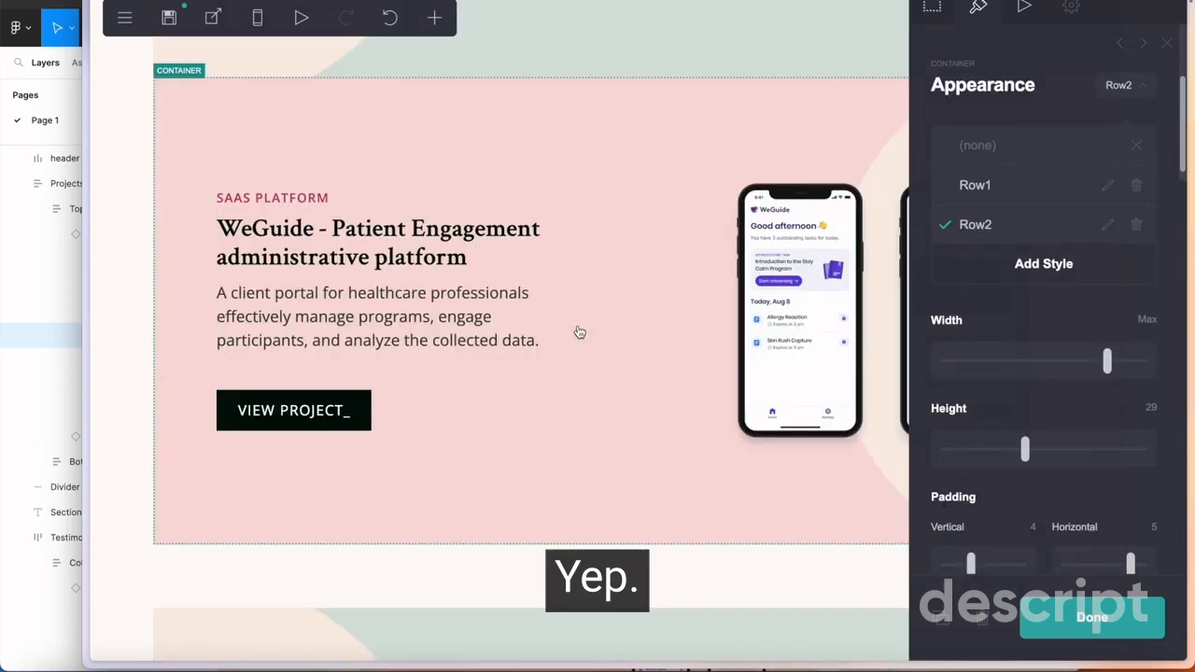
scroll(579, 333, up, 3)
scroll(579, 332, up, 6)
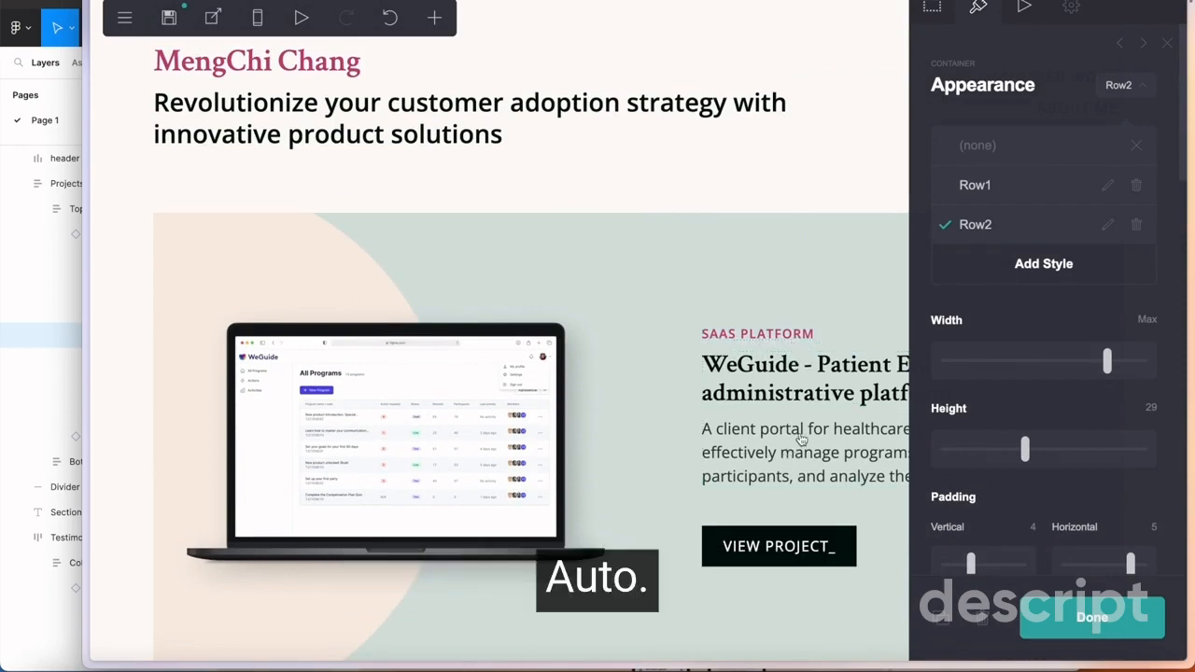
scroll(786, 439, down, 2)
scroll(787, 392, down, 3)
scroll(1055, 346, down, 5)
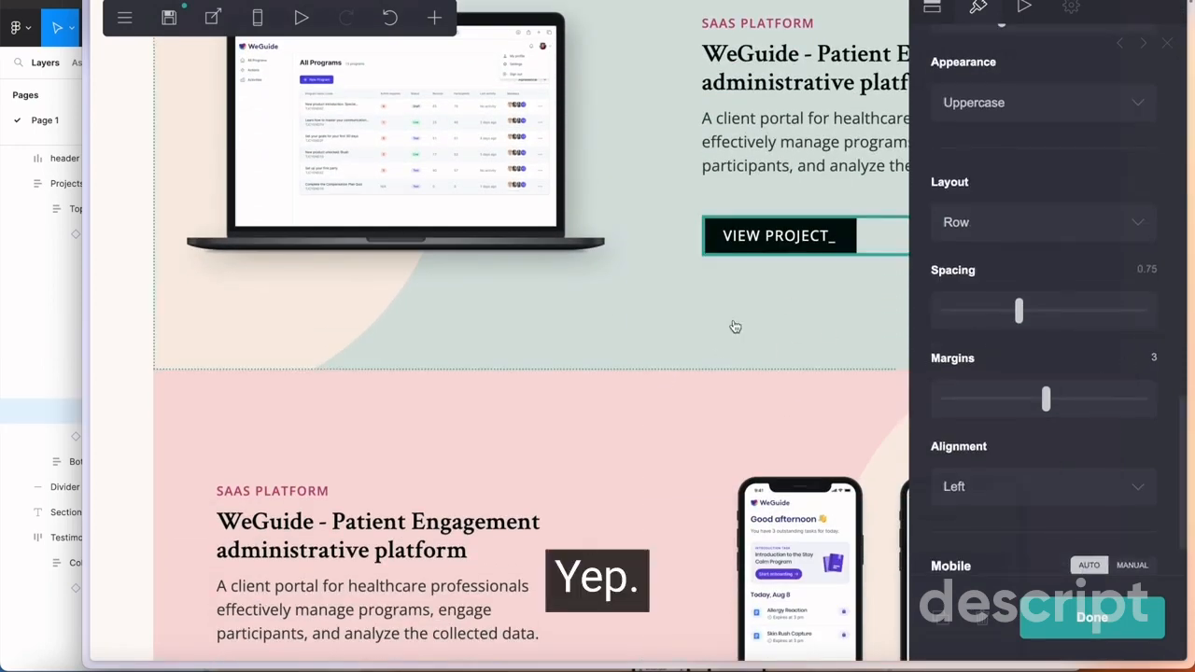